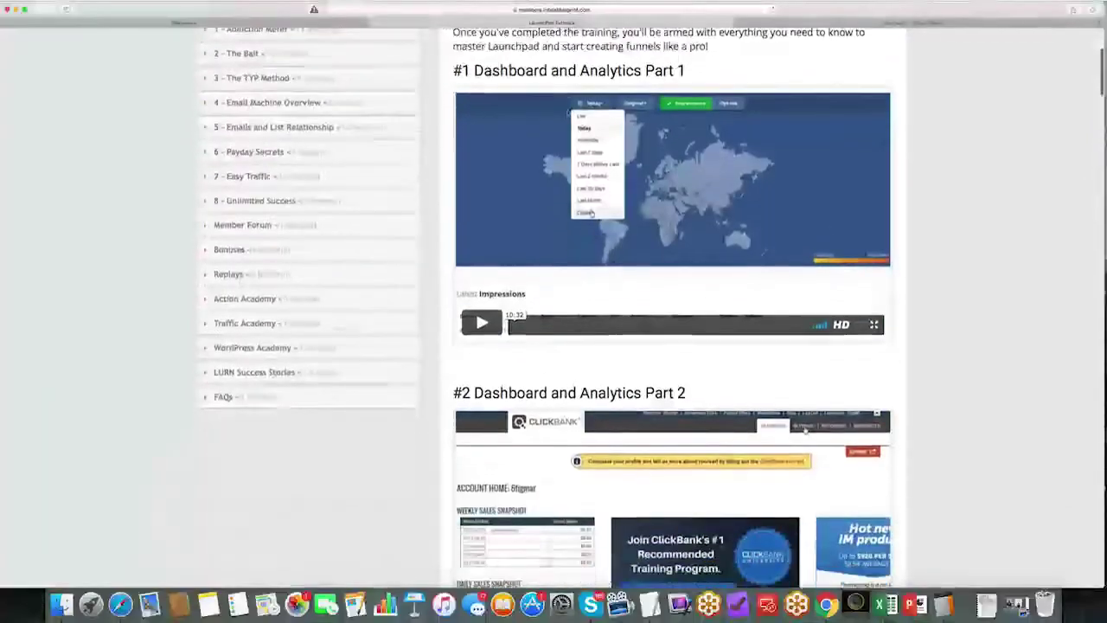
Step: Scroll past the tutorial videos and open the 'Launch Pad – Click Here to Access Now!' banner in a new tab
{"action": "scroll", "coordinate": [568, 114], "scroll_direction": "down", "scroll_amount": 9}
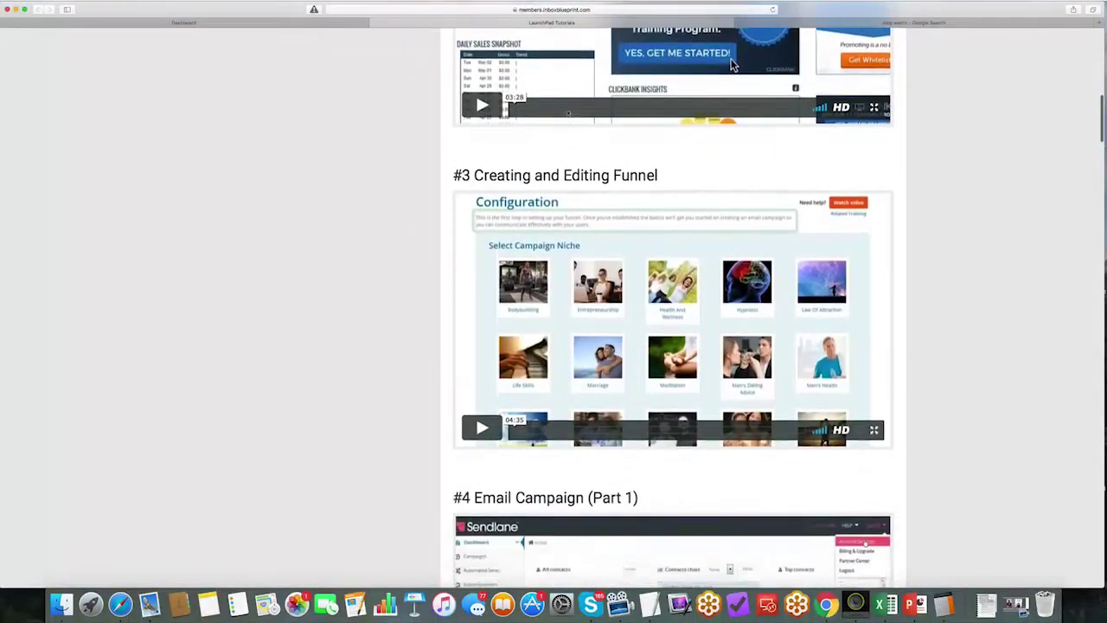
{"action": "scroll", "coordinate": [568, 114], "scroll_direction": "down", "scroll_amount": 20}
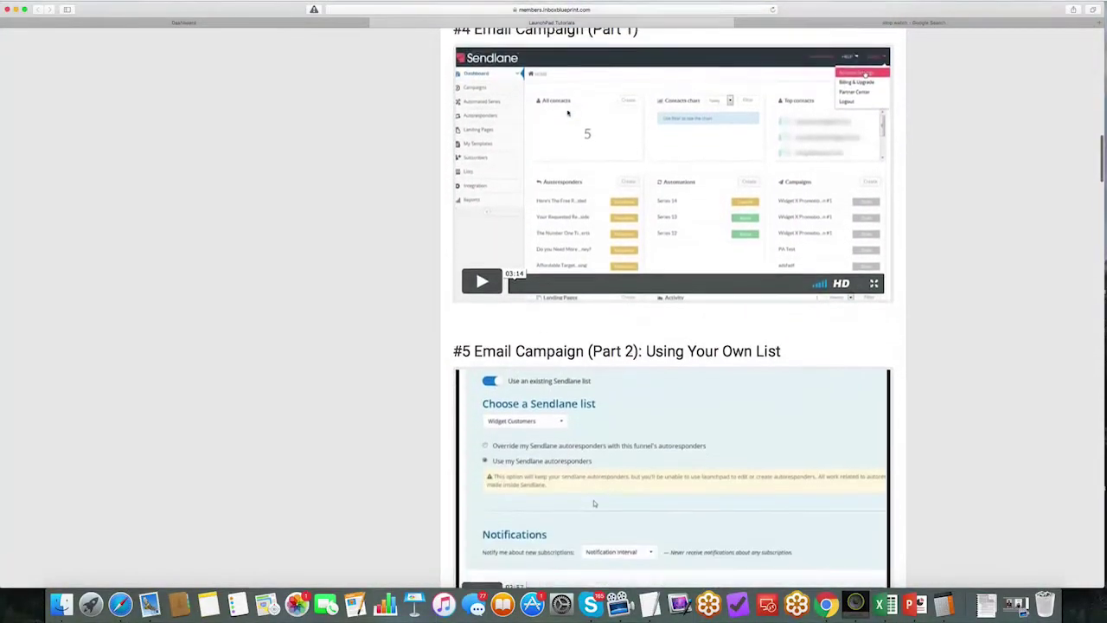
{"action": "scroll", "coordinate": [568, 113], "scroll_direction": "down", "scroll_amount": 20}
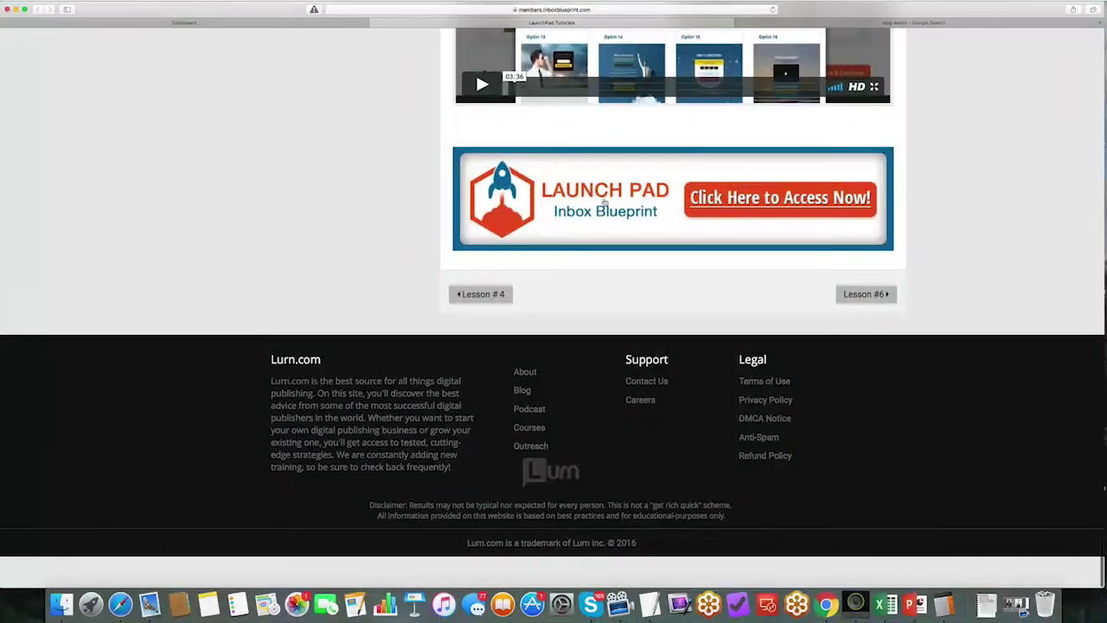
{"action": "left_click", "coordinate": [606, 201]}
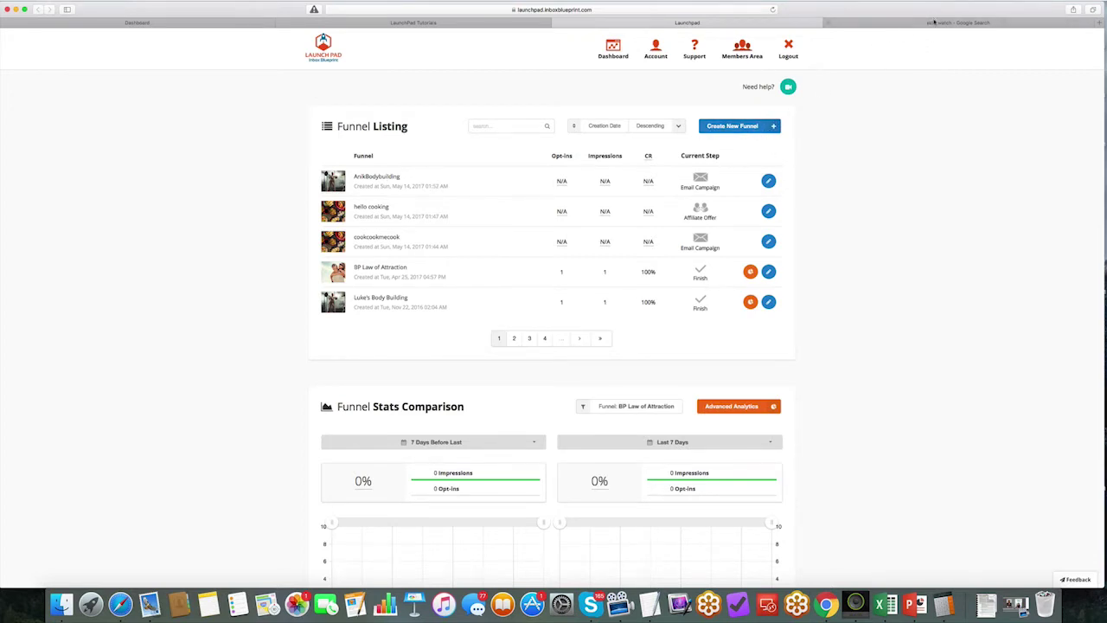
Step: Start the stopwatch in the Google tab and return to LaunchPad
{"action": "left_click", "coordinate": [898, 24]}
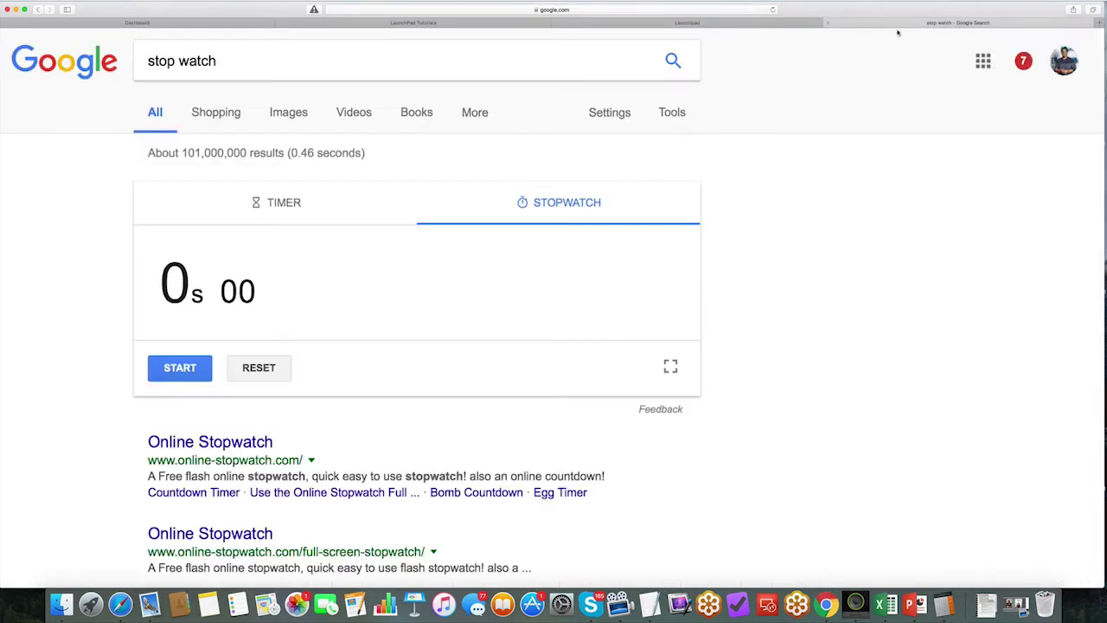
{"action": "left_click", "coordinate": [192, 362]}
{"action": "left_click", "coordinate": [699, 24]}
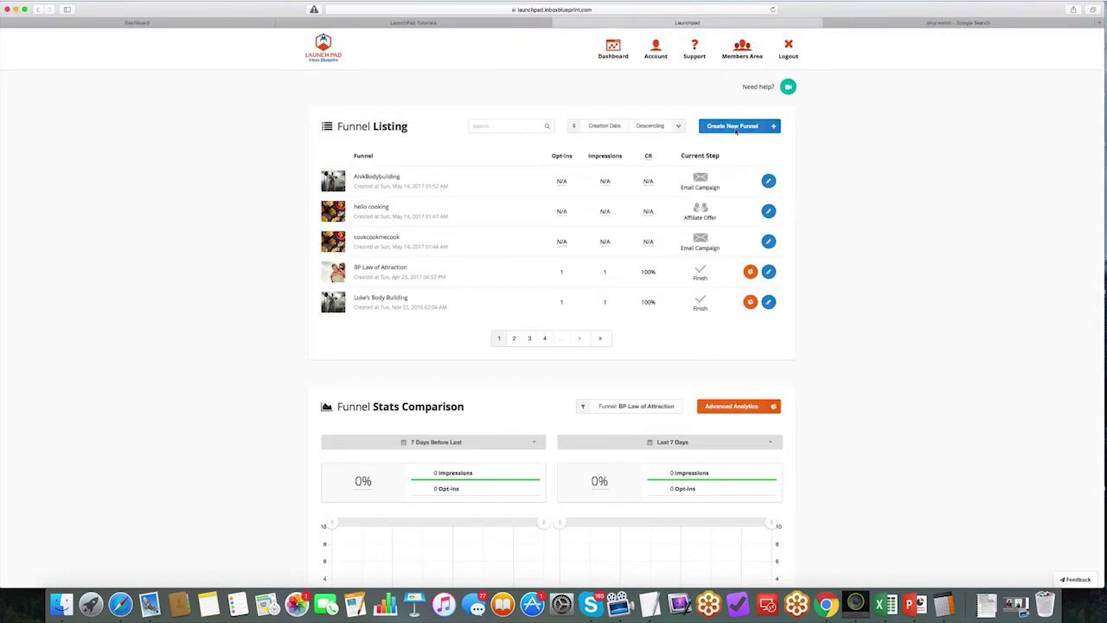
Step: Create a new funnel and choose Bodybuilding as its campaign niche
{"action": "left_click", "coordinate": [732, 125]}
{"action": "scroll", "coordinate": [523, 248], "scroll_direction": "down", "scroll_amount": 5}
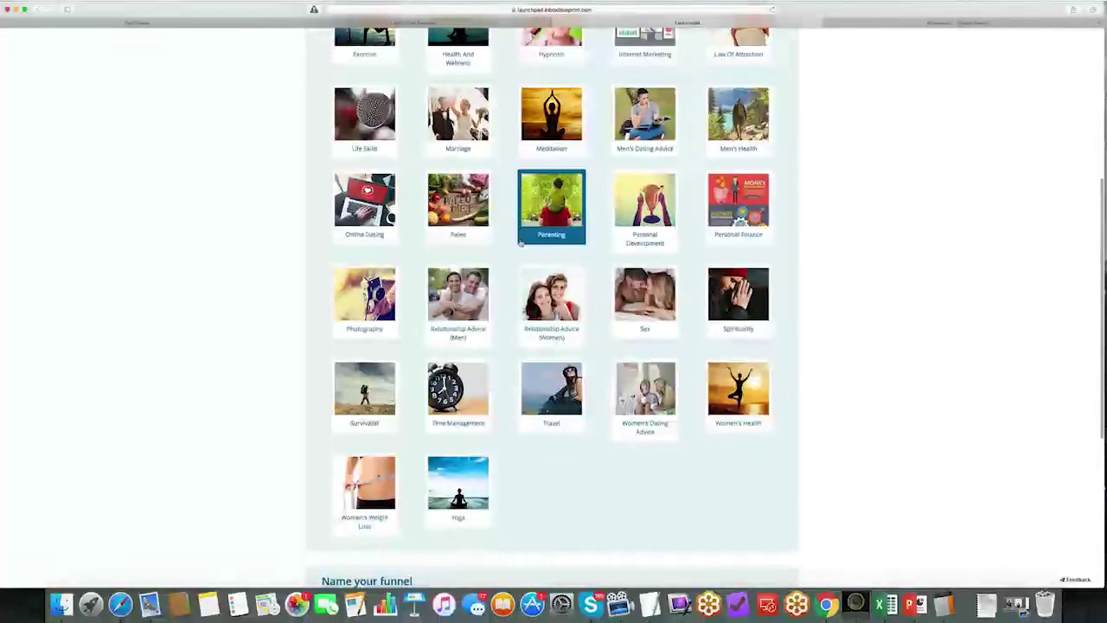
{"action": "scroll", "coordinate": [522, 245], "scroll_direction": "up", "scroll_amount": 1}
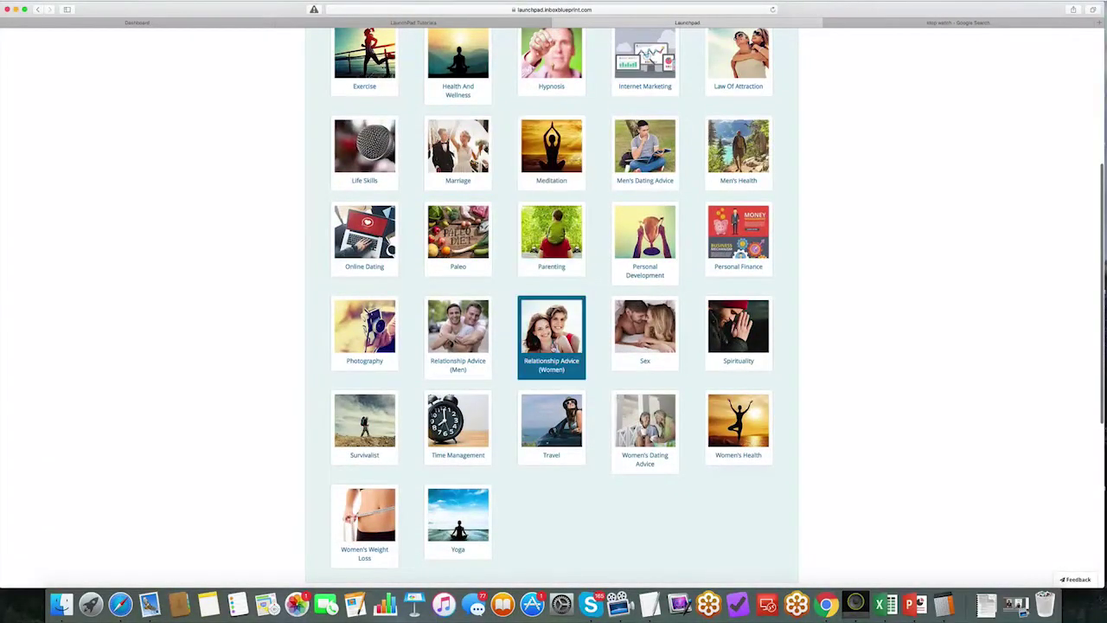
{"action": "scroll", "coordinate": [745, 173], "scroll_direction": "up", "scroll_amount": 1}
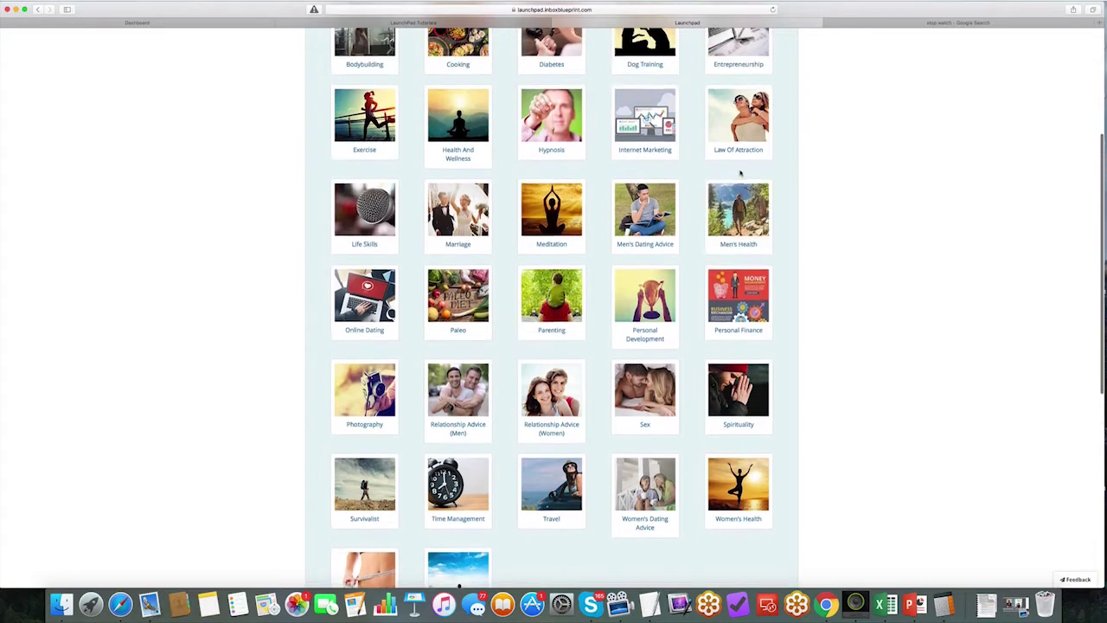
{"action": "scroll", "coordinate": [644, 141], "scroll_direction": "up", "scroll_amount": 1}
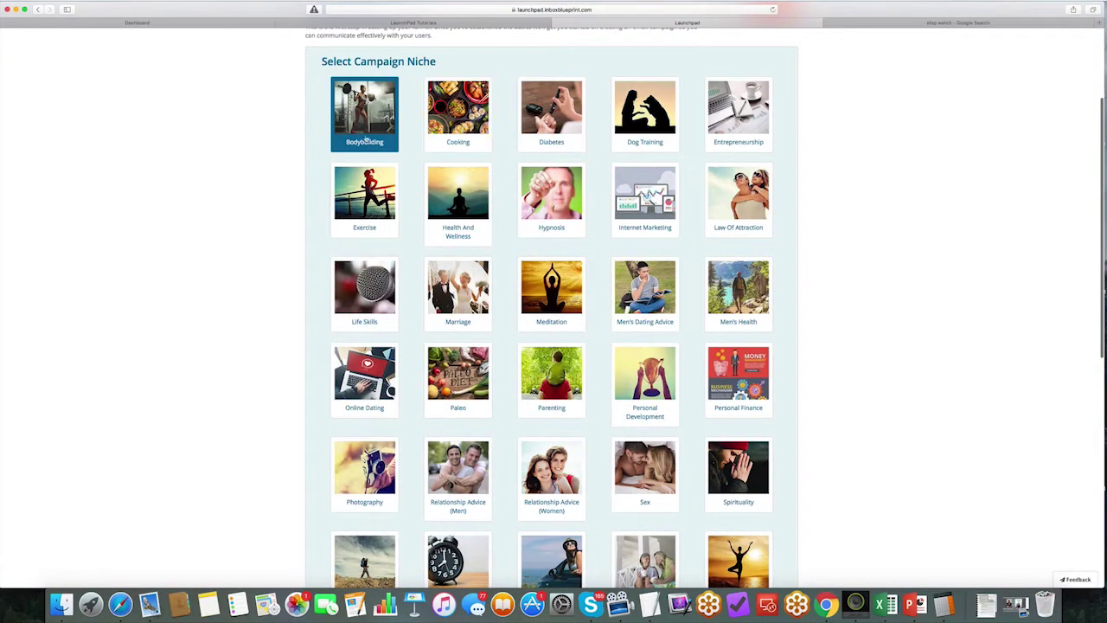
{"action": "left_click", "coordinate": [367, 141]}
{"action": "scroll", "coordinate": [296, 136], "scroll_direction": "down", "scroll_amount": 7}
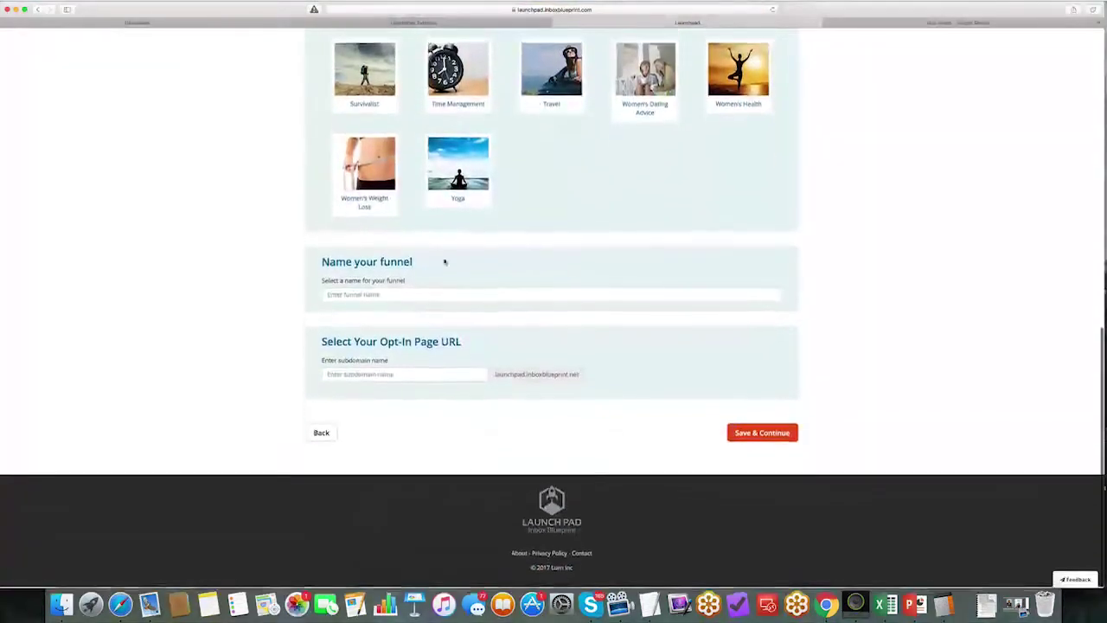
Step: Name the funnel after the owner's 'Body Building' brand and confirm the suggested subdomain is available
{"action": "left_click", "coordinate": [383, 295]}
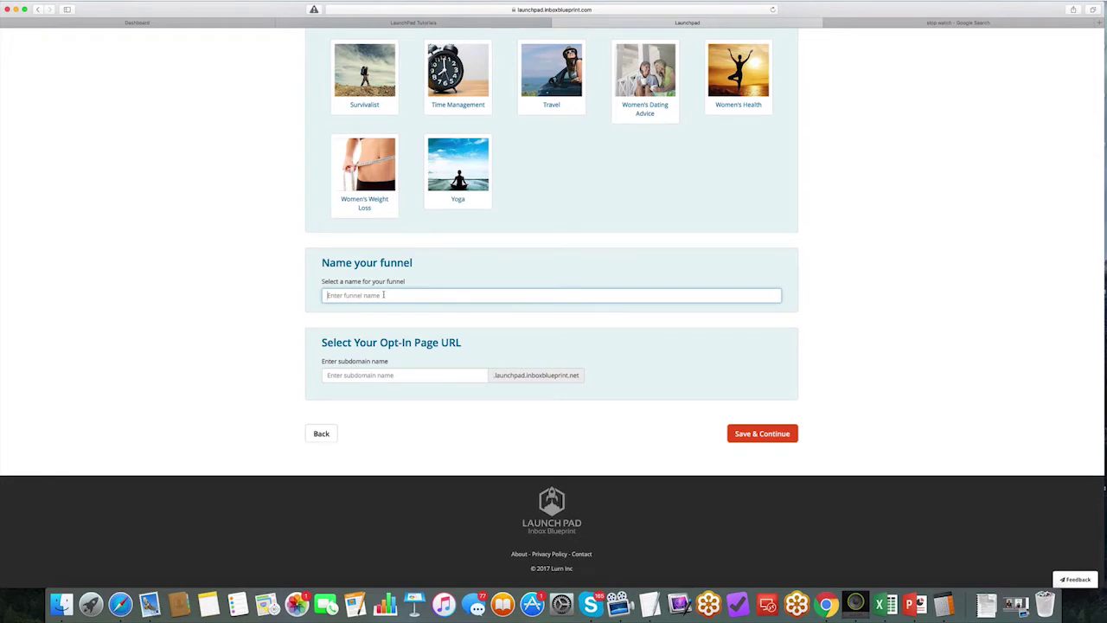
{"action": "type", "text": "Anik's Bo"}
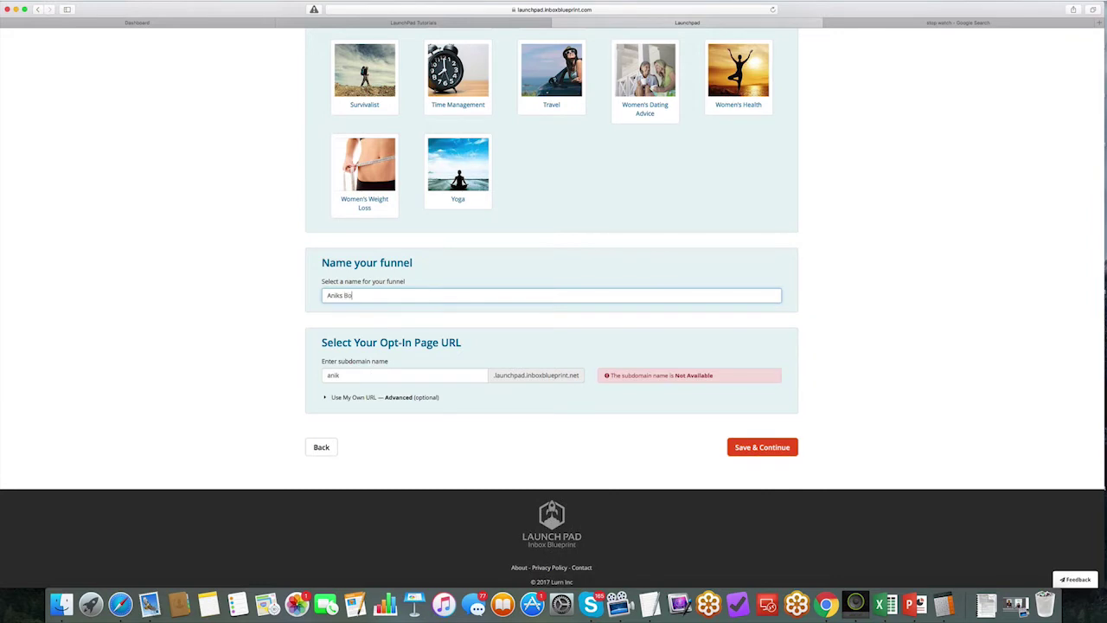
{"action": "type", "text": "dy Building Site"}
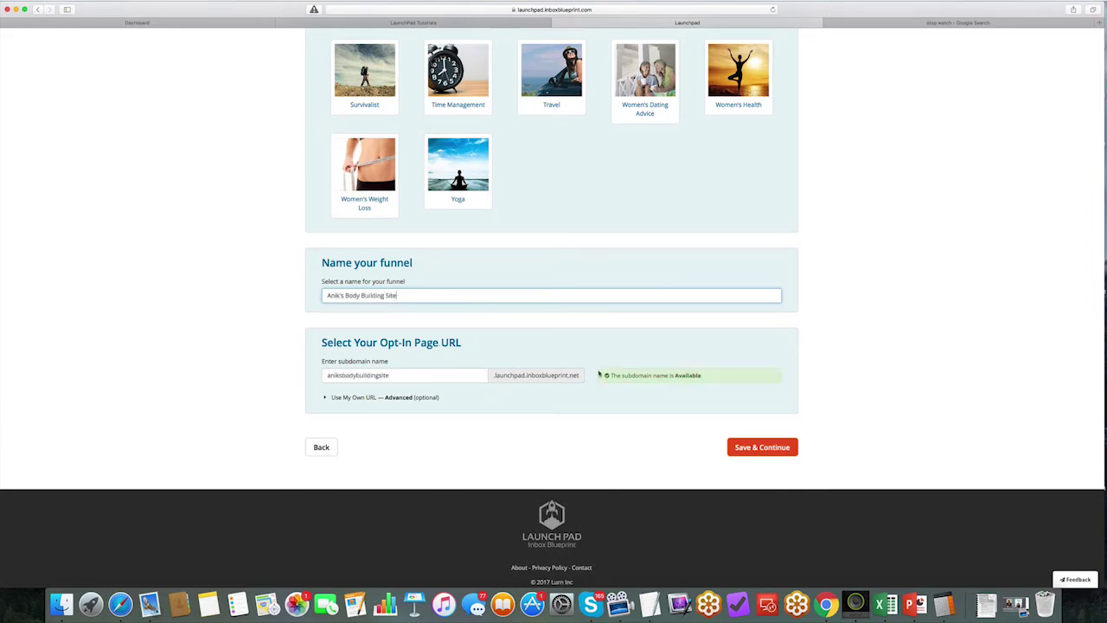
{"action": "left_click_drag", "start_coordinate": [412, 378], "coordinate": [298, 375]}
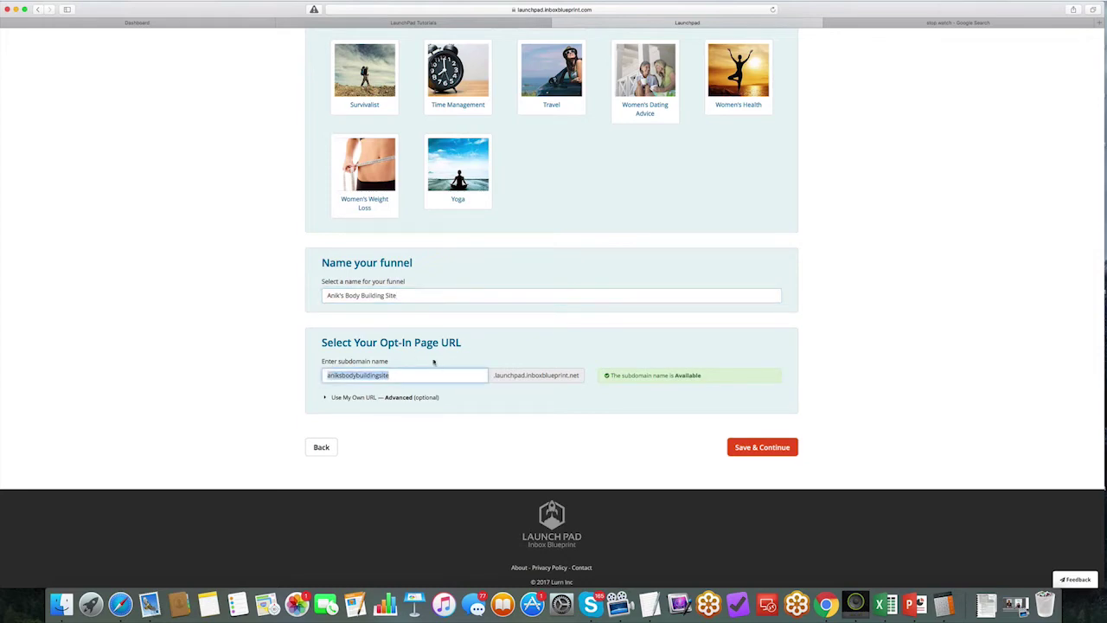
{"action": "left_click_drag", "start_coordinate": [688, 365], "coordinate": [601, 375]}
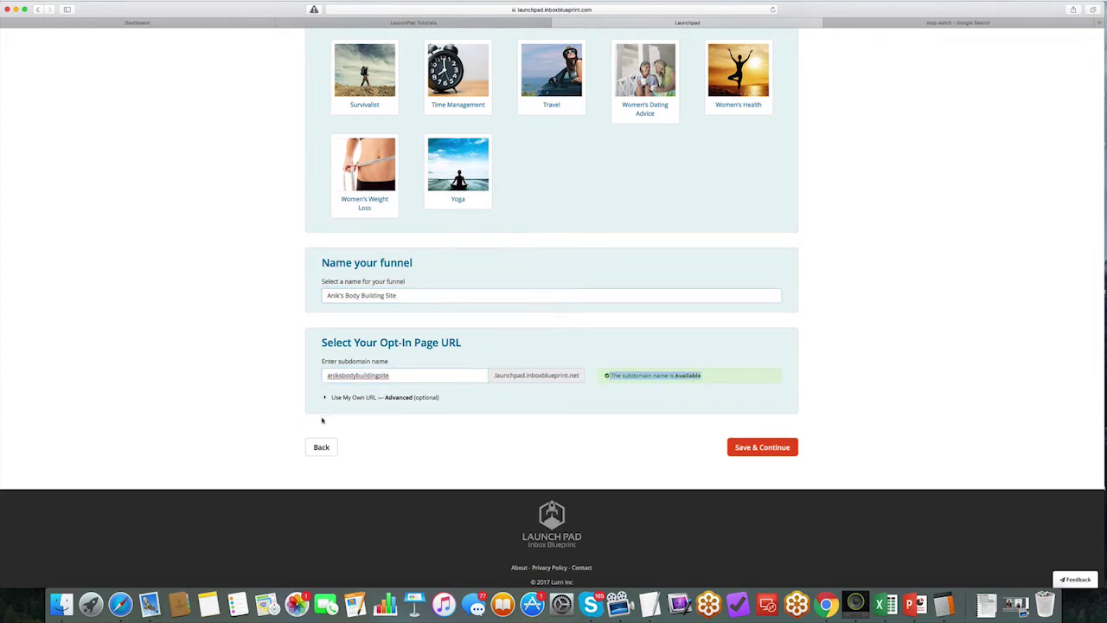
Step: Review the 'Use My Own URL — Advanced' DNS instructions, then save the configuration
{"action": "left_click", "coordinate": [341, 397]}
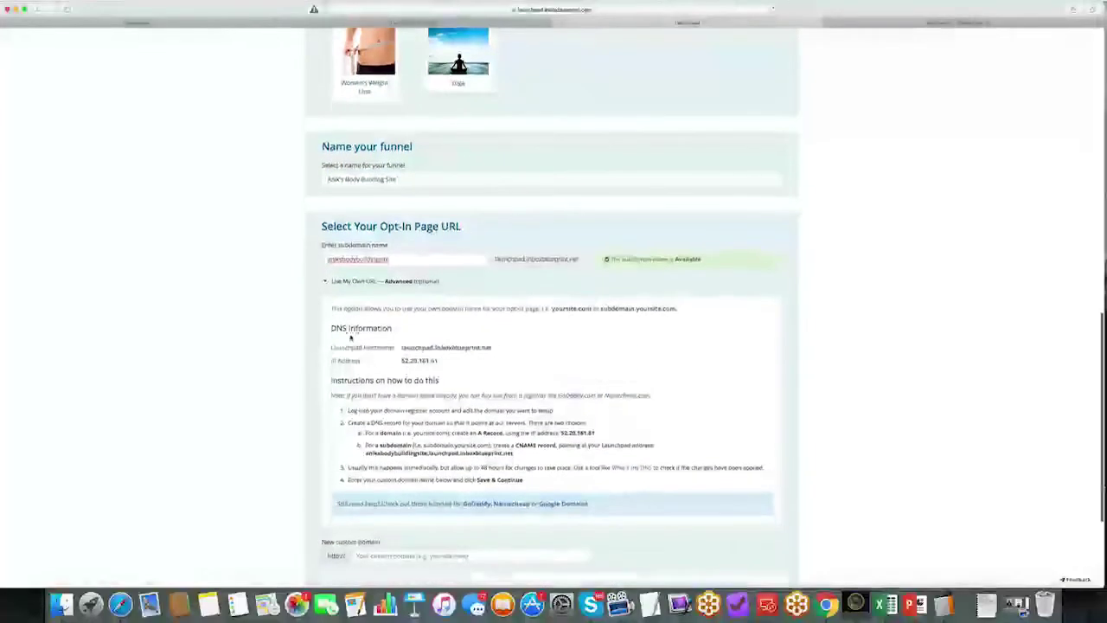
{"action": "left_click_drag", "start_coordinate": [343, 307], "coordinate": [476, 479]}
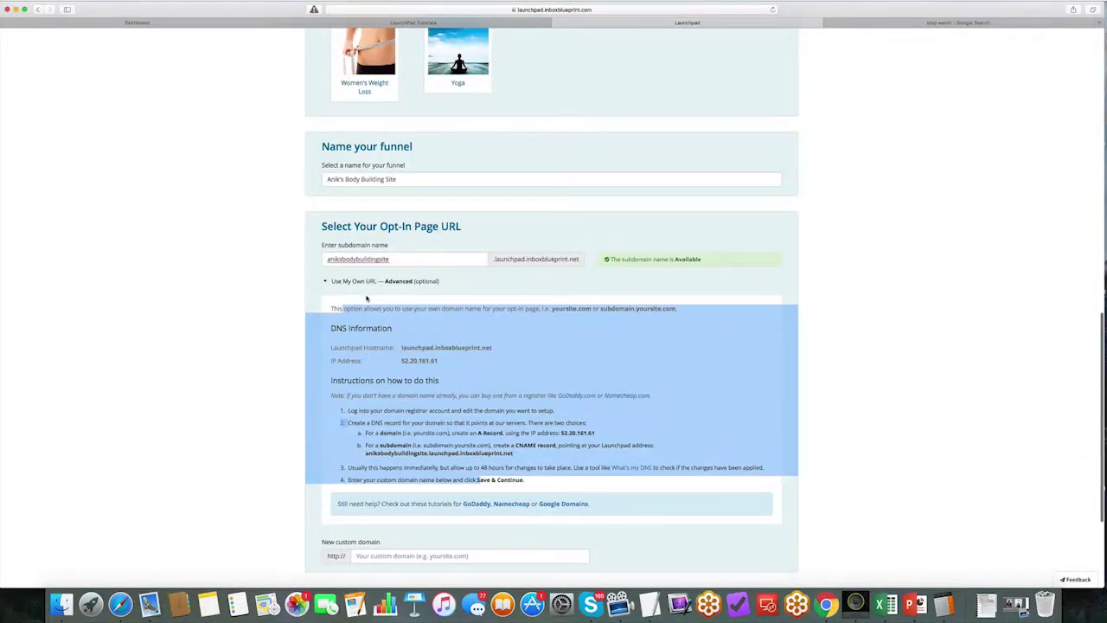
{"action": "left_click", "coordinate": [353, 281]}
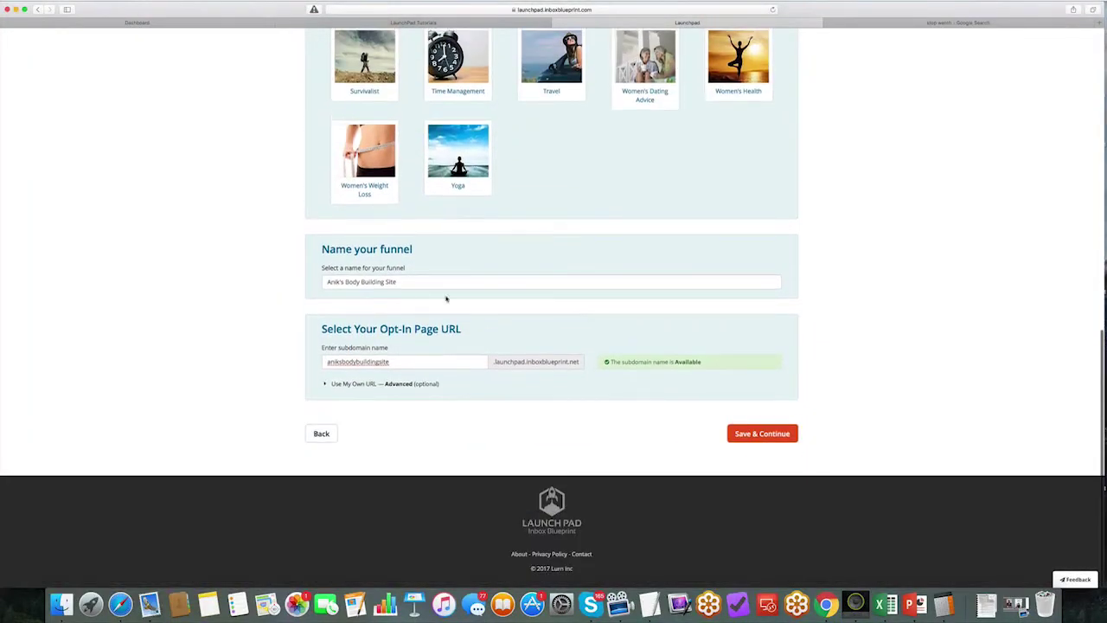
{"action": "scroll", "coordinate": [402, 319], "scroll_direction": "up", "scroll_amount": 2}
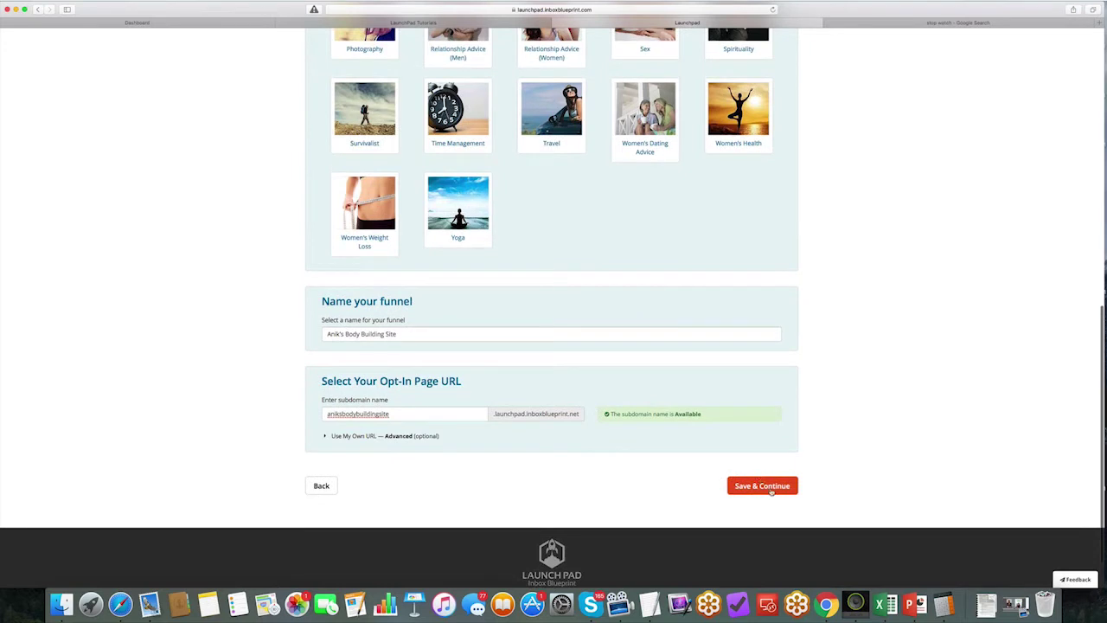
{"action": "left_click", "coordinate": [761, 486]}
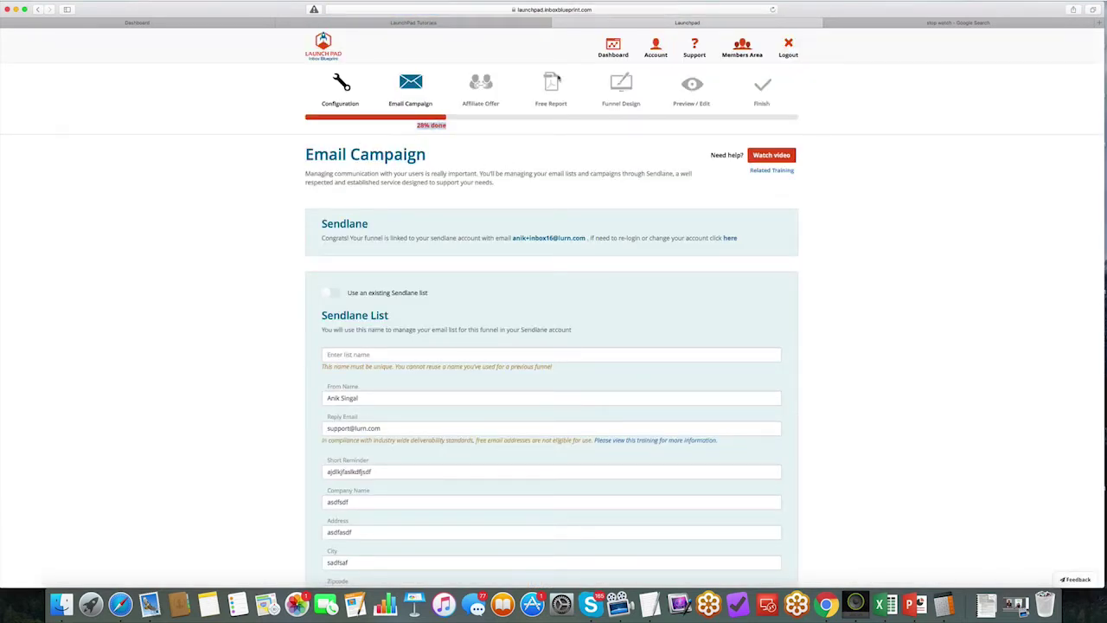
Step: Check the stopwatch, then review the Sendlane linked-account message on the Email Campaign step
{"action": "left_click", "coordinate": [937, 23]}
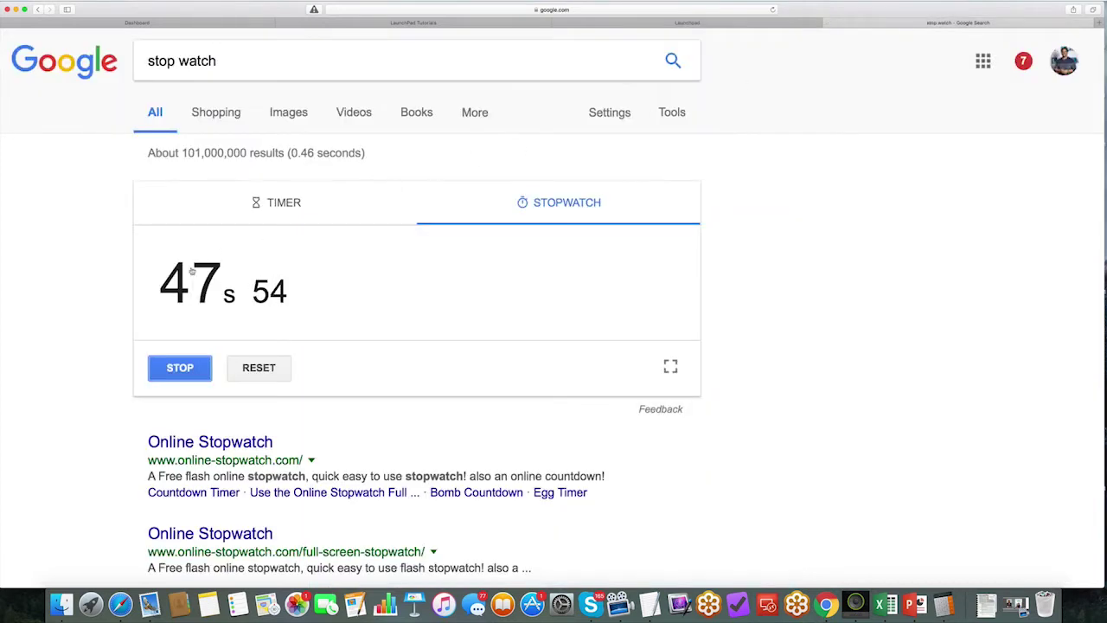
{"action": "left_click", "coordinate": [680, 24]}
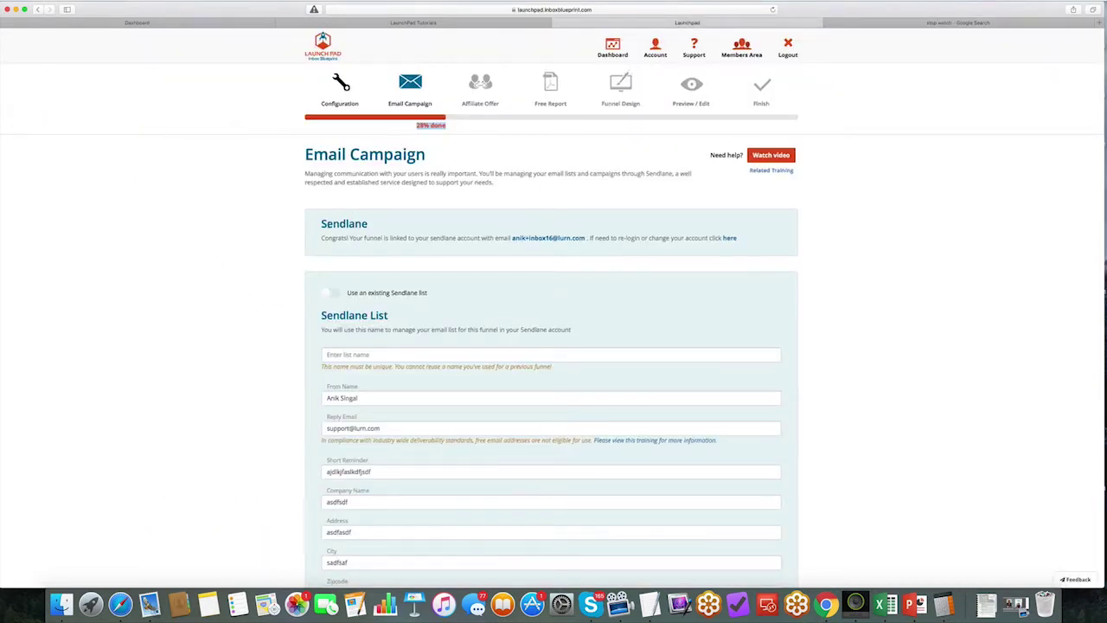
{"action": "left_click_drag", "start_coordinate": [322, 224], "coordinate": [368, 224]}
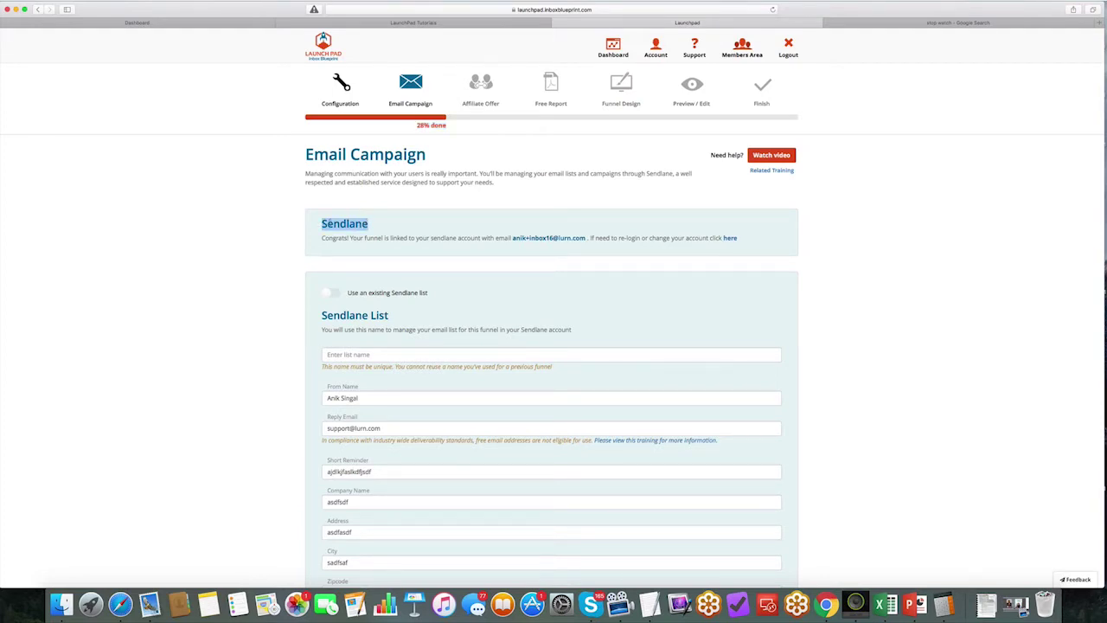
{"action": "left_click_drag", "start_coordinate": [351, 238], "coordinate": [523, 238]}
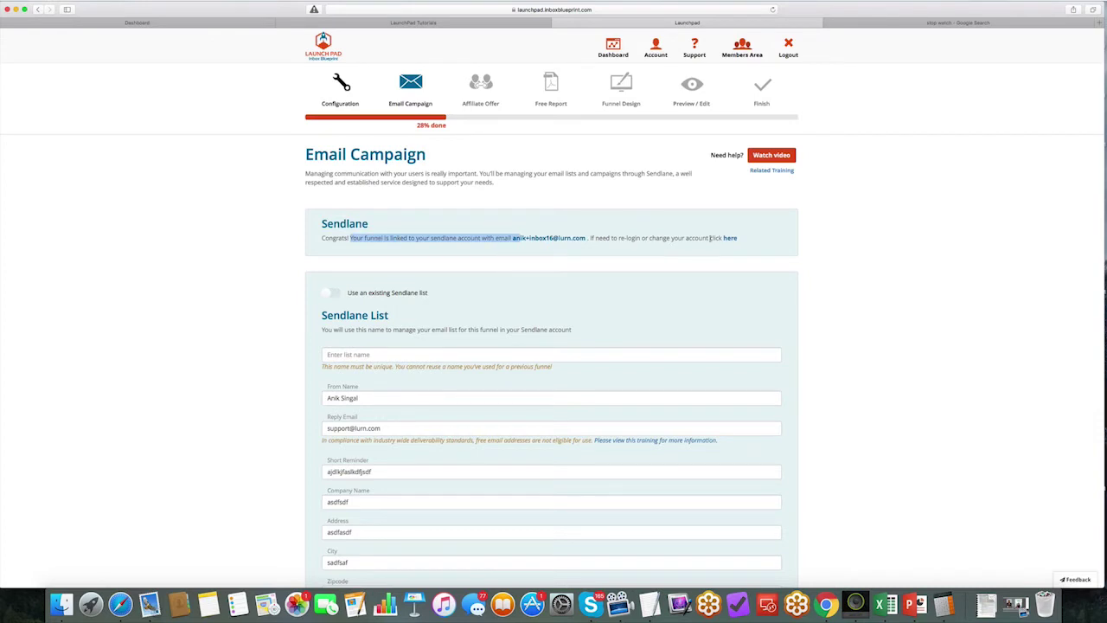
Step: Log back into Sendlane with the pasted account e-mail and password
{"action": "left_click", "coordinate": [729, 239]}
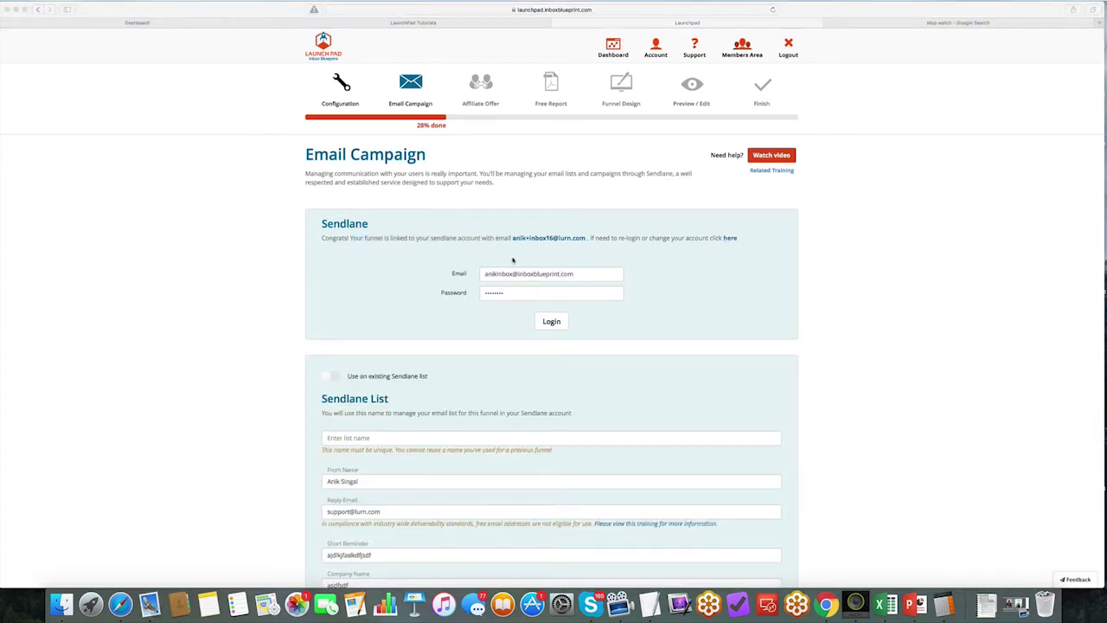
{"action": "left_click", "coordinate": [519, 275]}
{"action": "key", "text": "super+a"}
{"action": "key", "text": "super+v"}
{"action": "left_click", "coordinate": [520, 293]}
{"action": "key", "text": "super+a"}
{"action": "key", "text": "super+v"}
{"action": "left_click", "coordinate": [553, 322]}
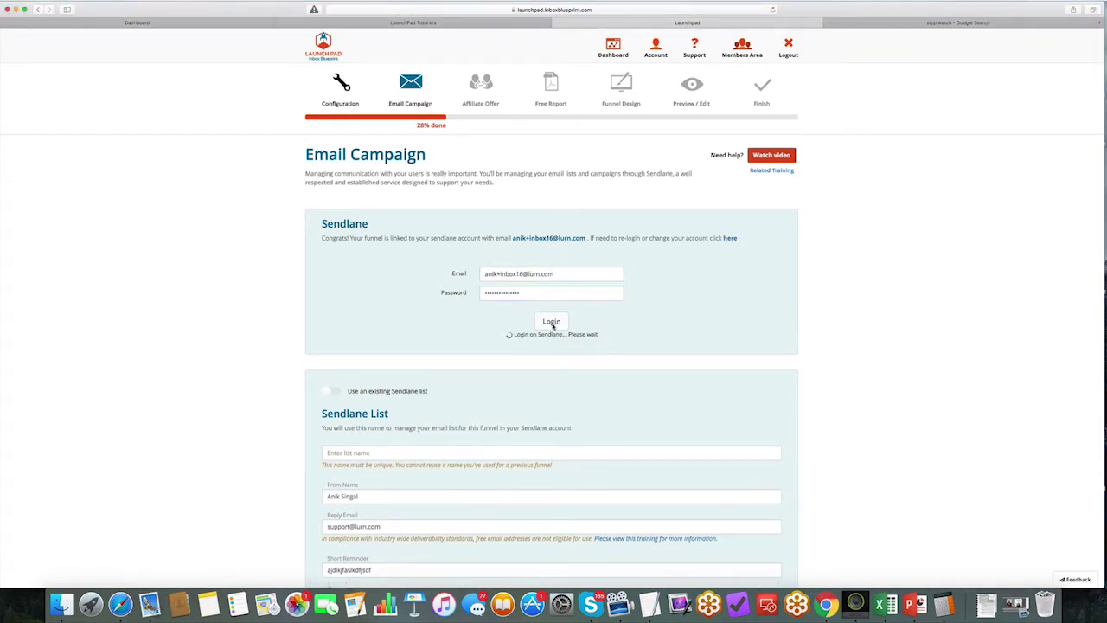
{"action": "scroll", "coordinate": [495, 281], "scroll_direction": "down", "scroll_amount": 10}
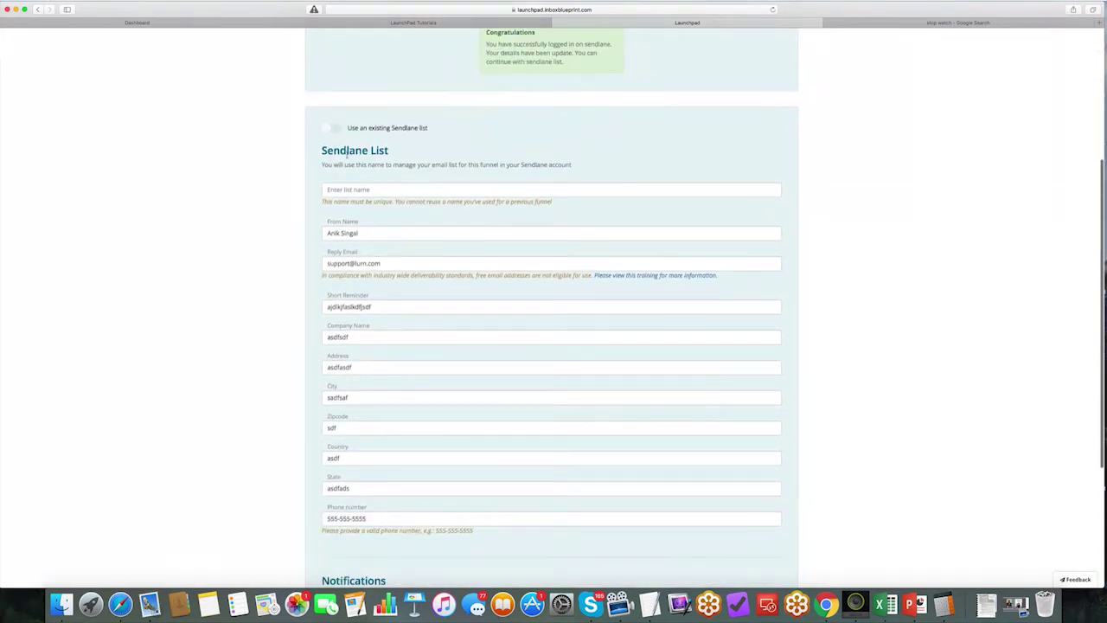
Step: Name the Sendlane list after the funnel's 'Body Building' title
{"action": "left_click", "coordinate": [357, 190]}
{"action": "type", "text": "ANik"}
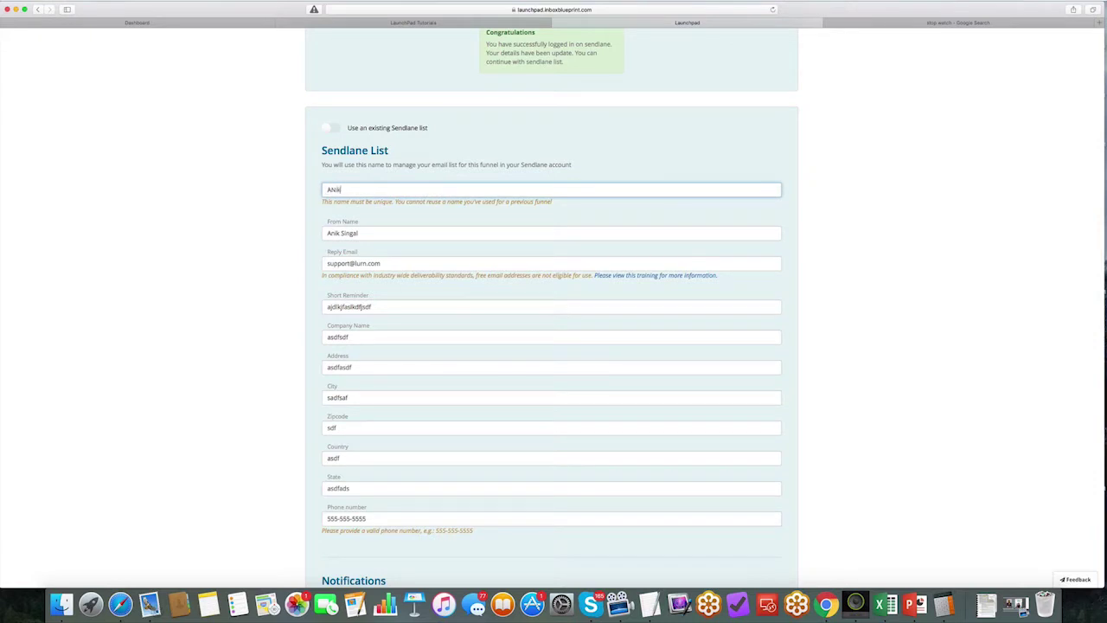
{"action": "type", "text": "s"}
{"action": "key", "text": "BackSpace"}
{"action": "key", "text": "BackSpace"}
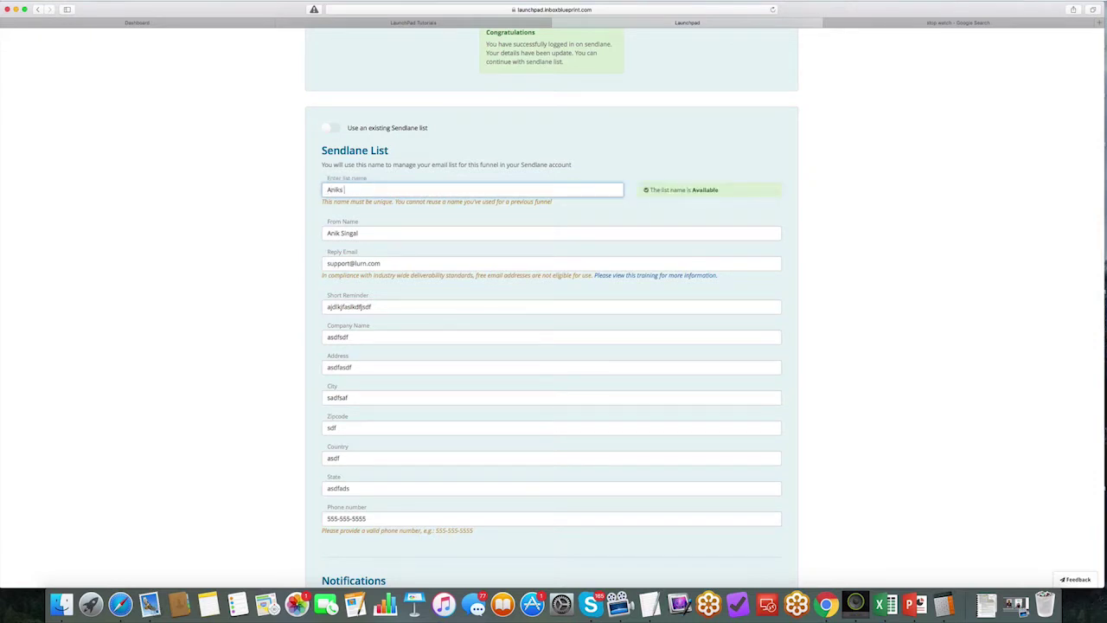
{"action": "type", "text": "k's Body Building List"}
Step: Review the list name availability, From Name, reply e-mail, company name and address fields
{"action": "left_click_drag", "start_coordinate": [734, 193], "coordinate": [649, 190]}
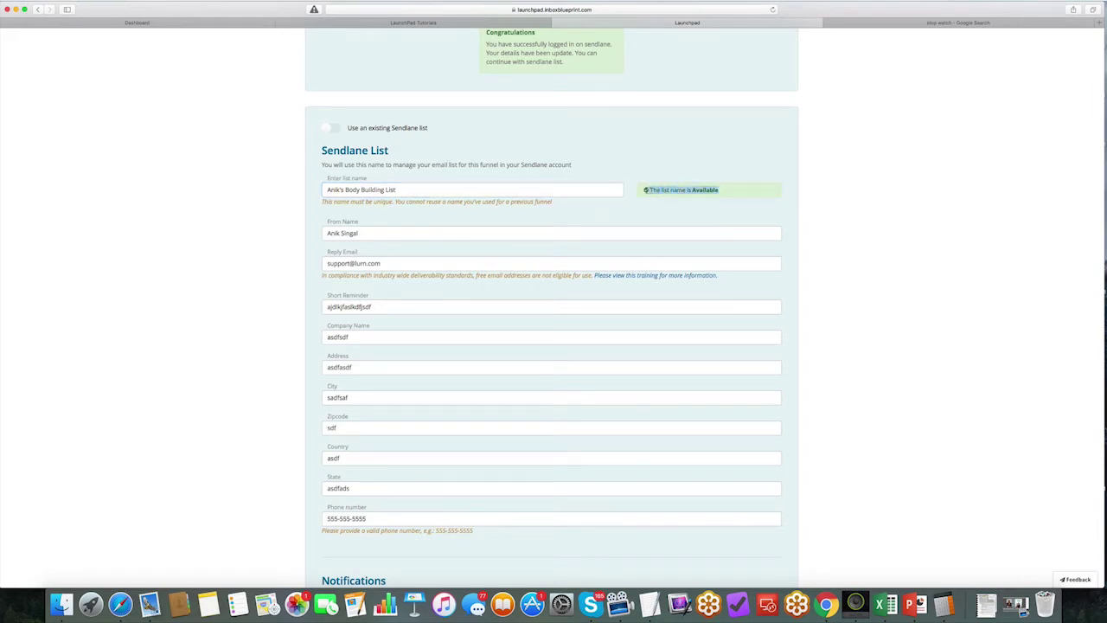
{"action": "left_click_drag", "start_coordinate": [361, 232], "coordinate": [328, 233]}
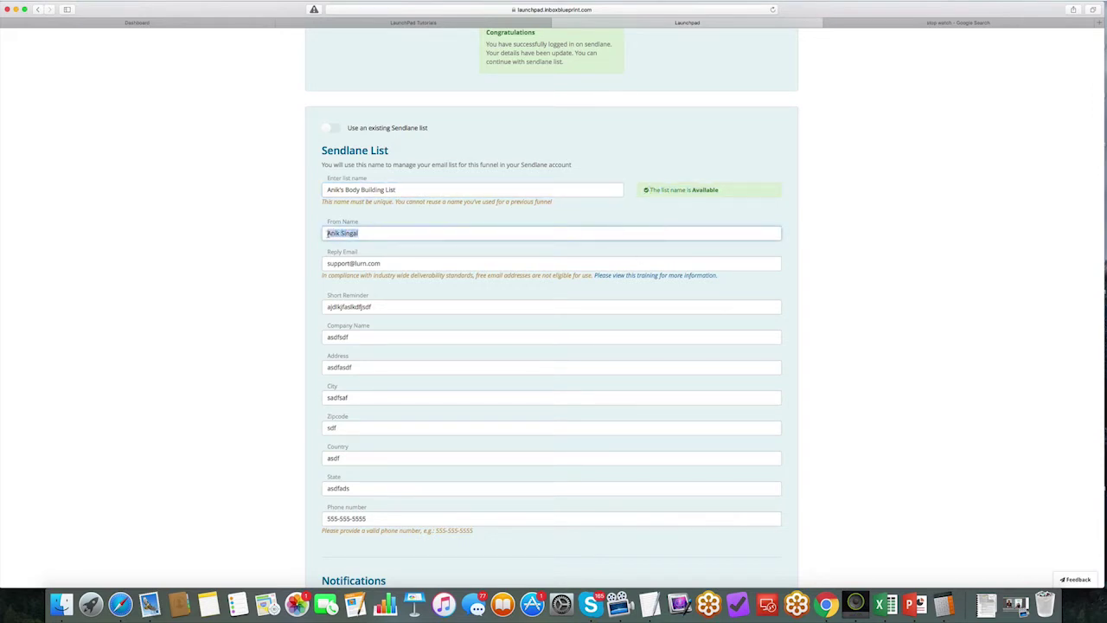
{"action": "left_click", "coordinate": [363, 263]}
{"action": "left_click_drag", "start_coordinate": [380, 263], "coordinate": [299, 331]}
{"action": "scroll", "coordinate": [370, 259], "scroll_direction": "down", "scroll_amount": 2}
{"action": "left_click", "coordinate": [370, 244]}
{"action": "left_click_drag", "start_coordinate": [339, 361], "coordinate": [324, 422]}
{"action": "scroll", "coordinate": [459, 391], "scroll_direction": "down", "scroll_amount": 5}
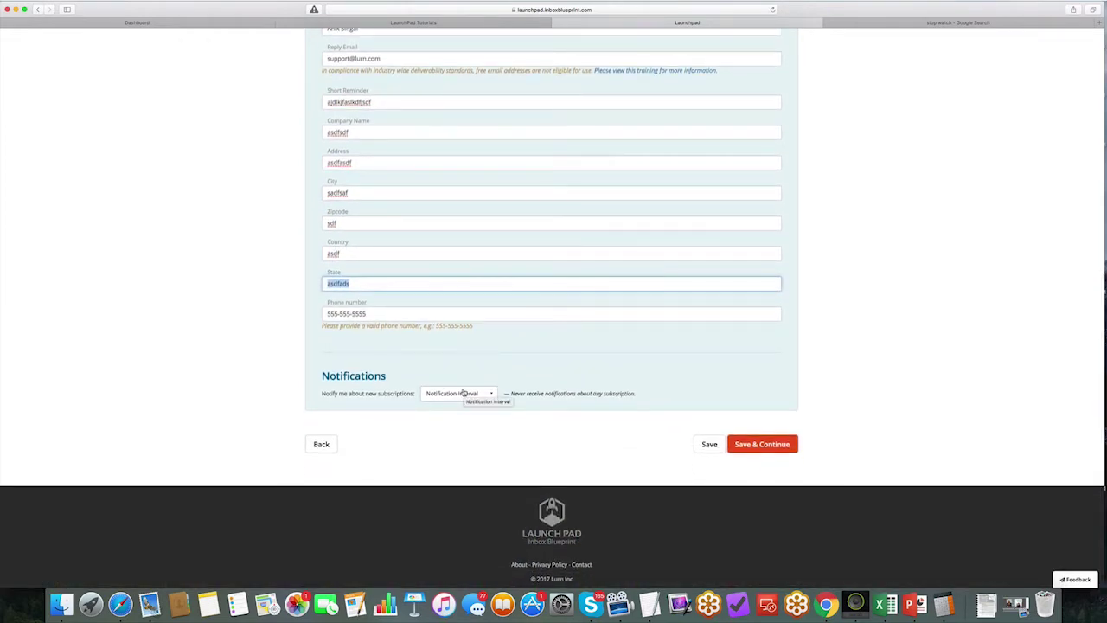
Step: Set the Notification Interval to Daily and save the list settings
{"action": "left_click_drag", "start_coordinate": [321, 375], "coordinate": [387, 377]}
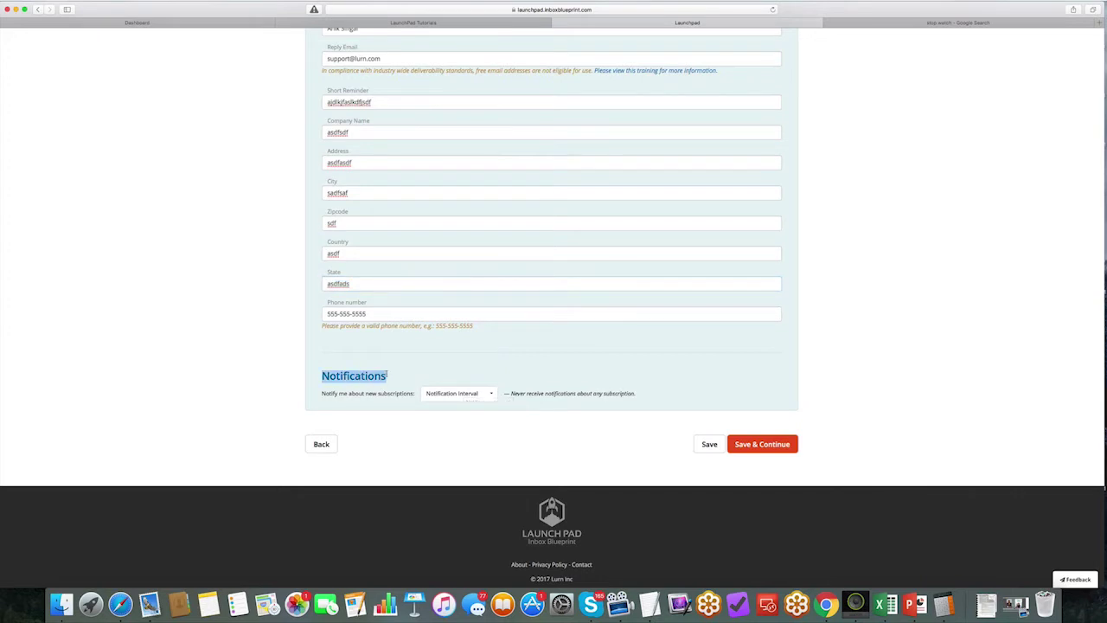
{"action": "left_click", "coordinate": [460, 393]}
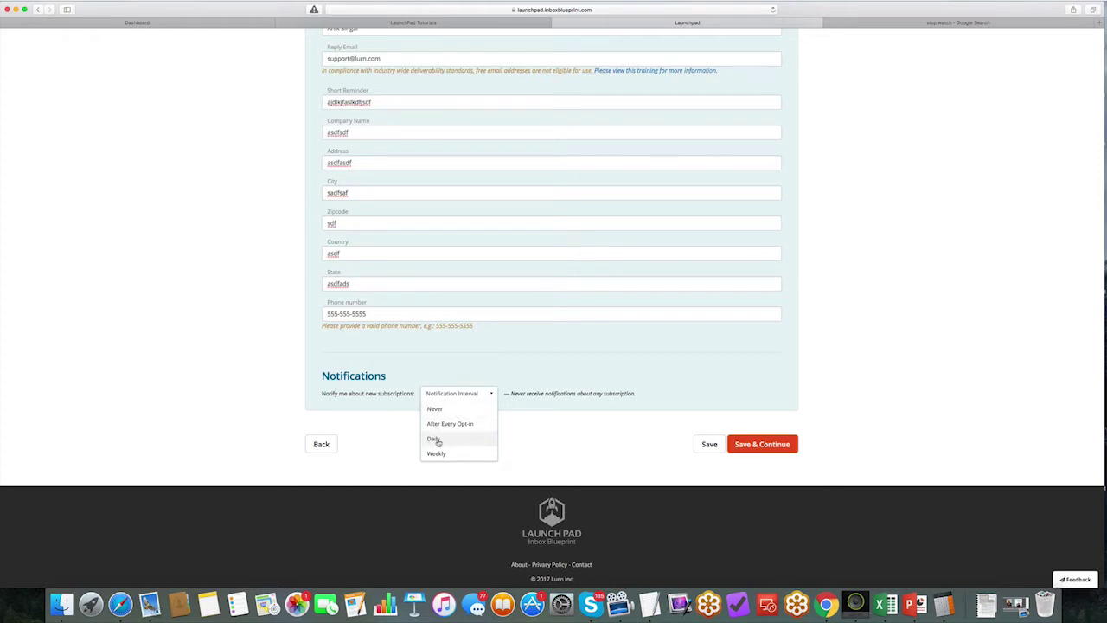
{"action": "left_click", "coordinate": [435, 439]}
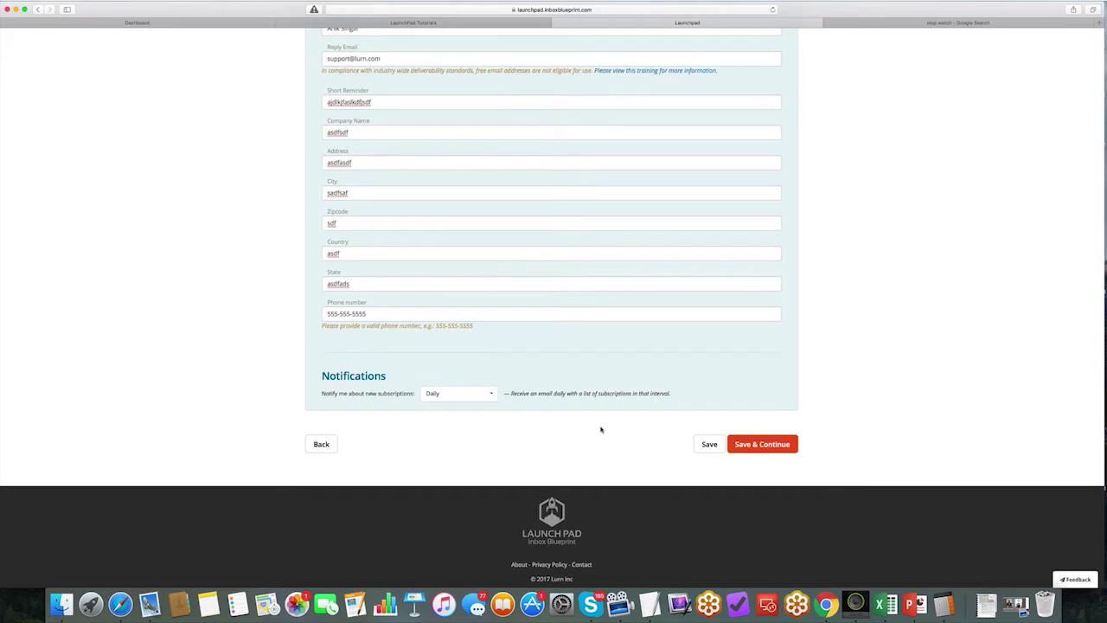
{"action": "left_click", "coordinate": [762, 445]}
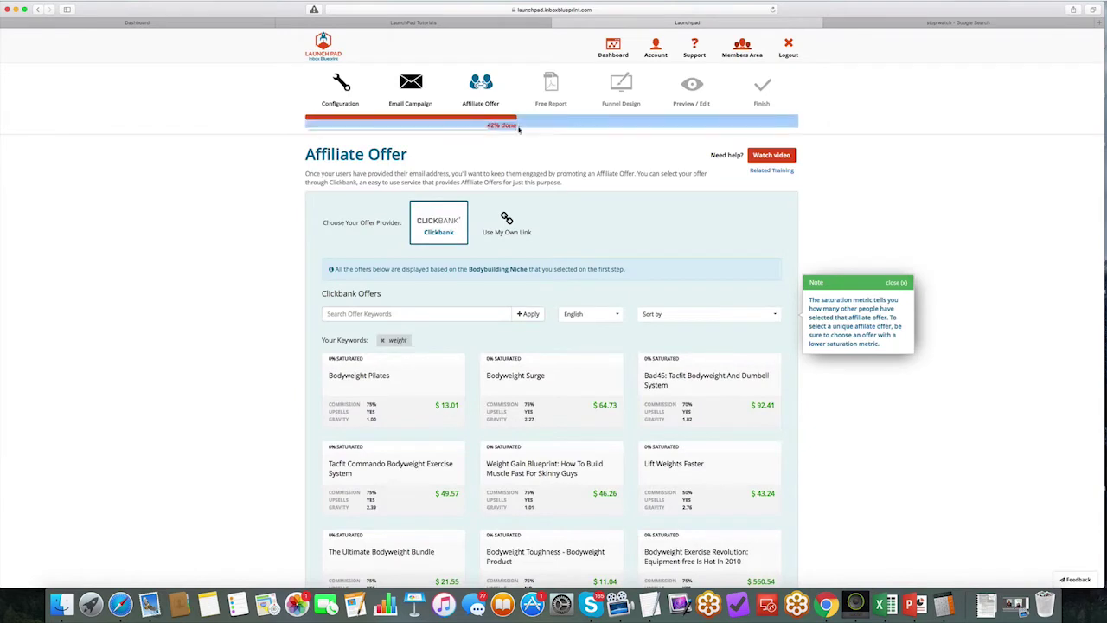
Step: Dismiss the saturation note and briefly try the own-affiliate-link option before returning to Clickbank offers
{"action": "left_click", "coordinate": [899, 22]}
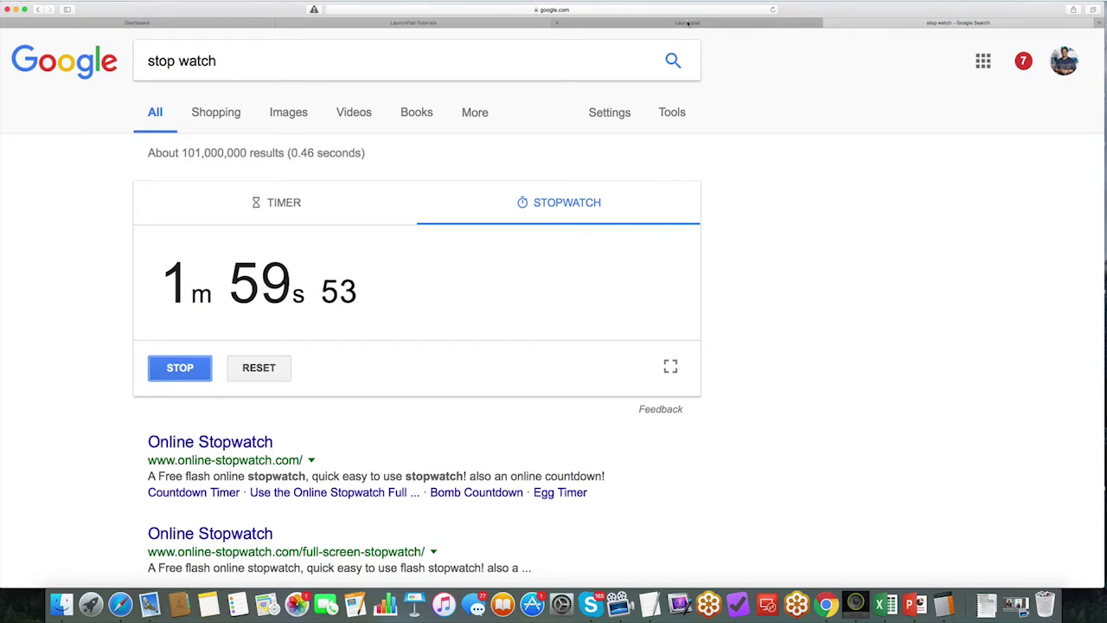
{"action": "left_click", "coordinate": [687, 23]}
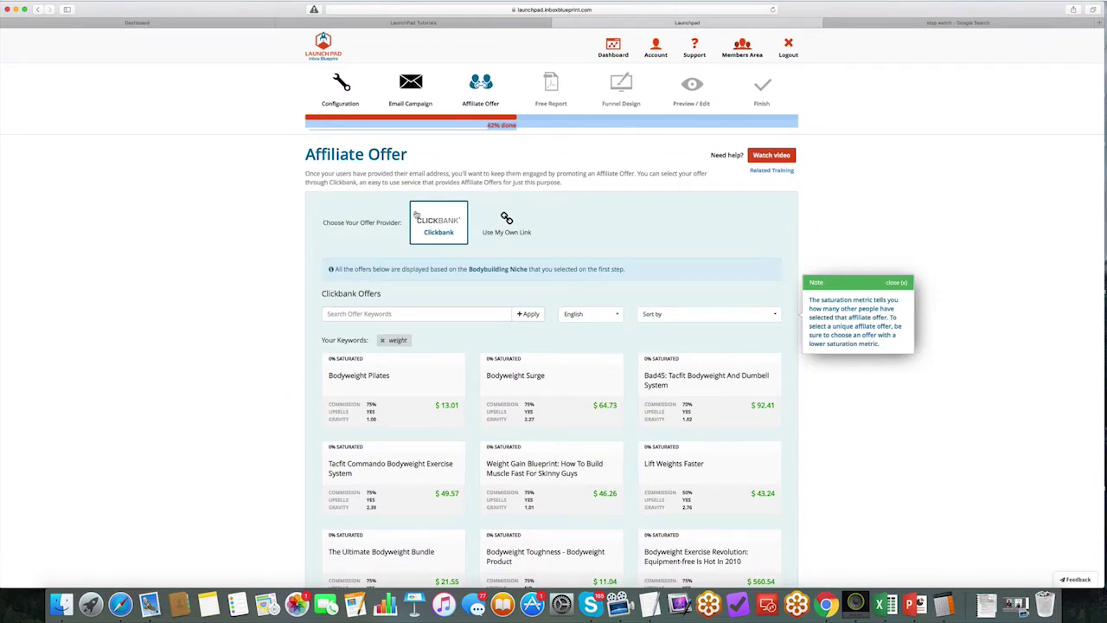
{"action": "left_click", "coordinate": [895, 283]}
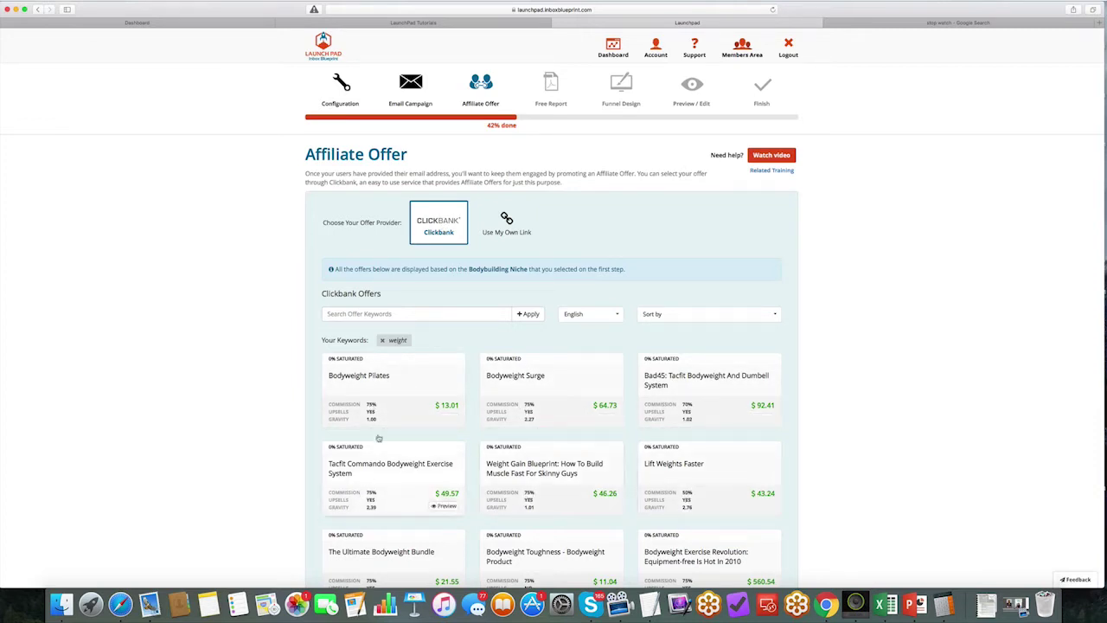
{"action": "left_click", "coordinate": [507, 221]}
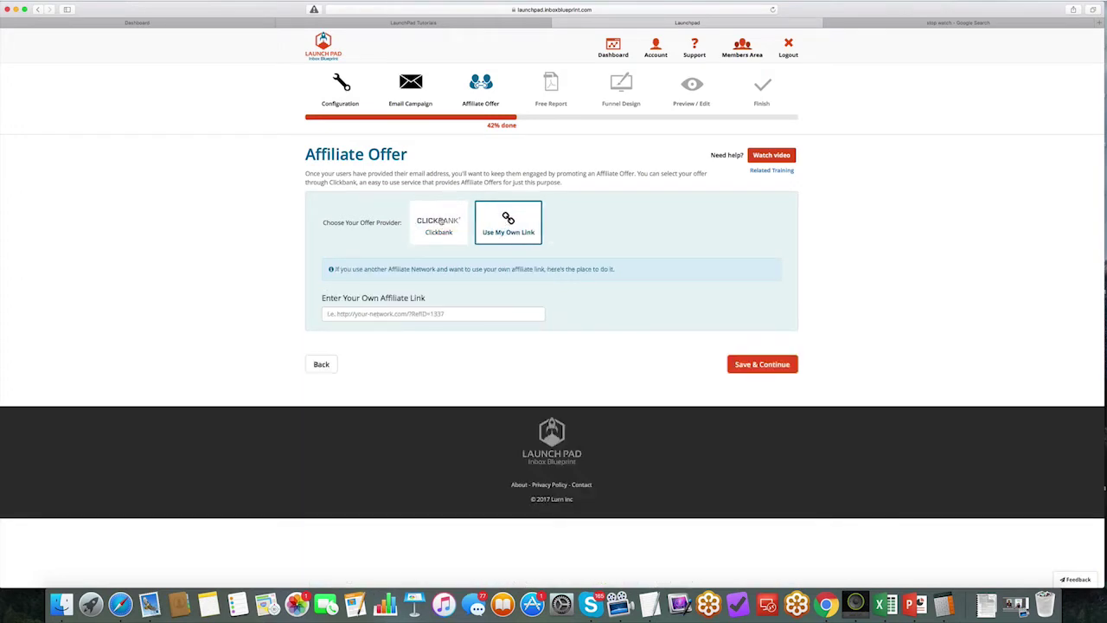
{"action": "left_click", "coordinate": [458, 313]}
{"action": "left_click", "coordinate": [439, 232]}
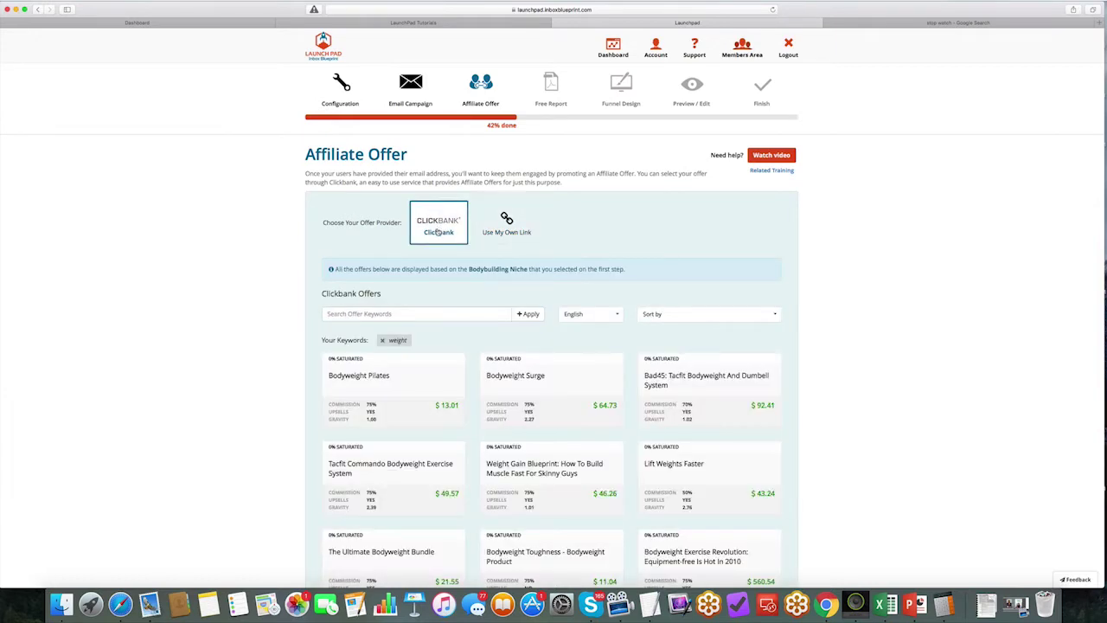
Step: Select the Bodyweight Burn - Fat Loss Clickbank offer
{"action": "scroll", "coordinate": [388, 315], "scroll_direction": "down", "scroll_amount": 2}
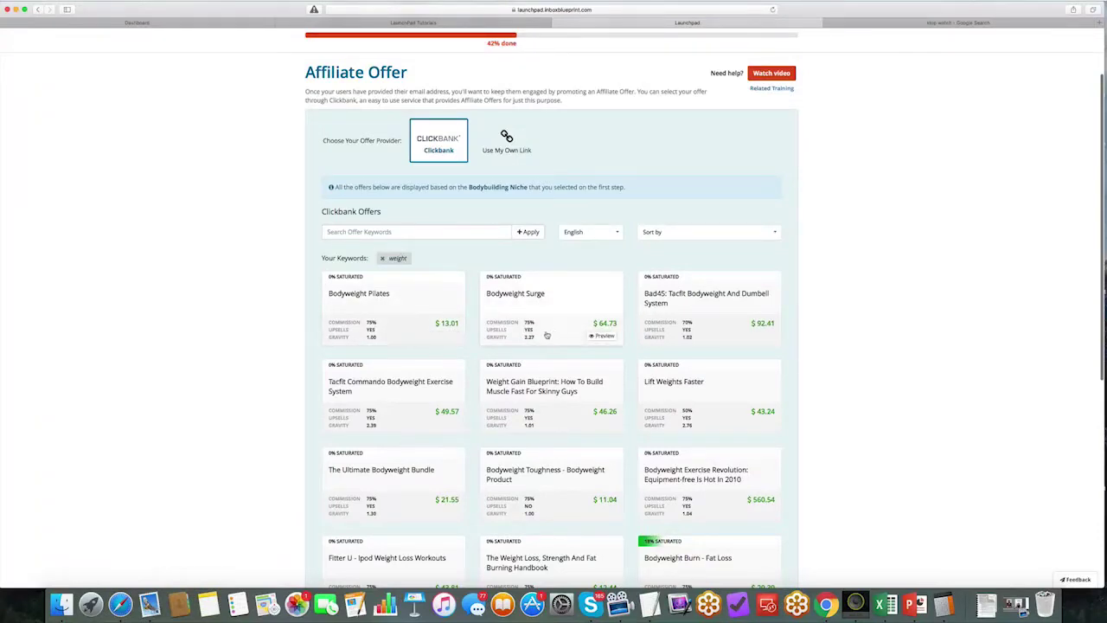
{"action": "scroll", "coordinate": [530, 335], "scroll_direction": "down", "scroll_amount": 2}
{"action": "scroll", "coordinate": [529, 335], "scroll_direction": "down", "scroll_amount": 2}
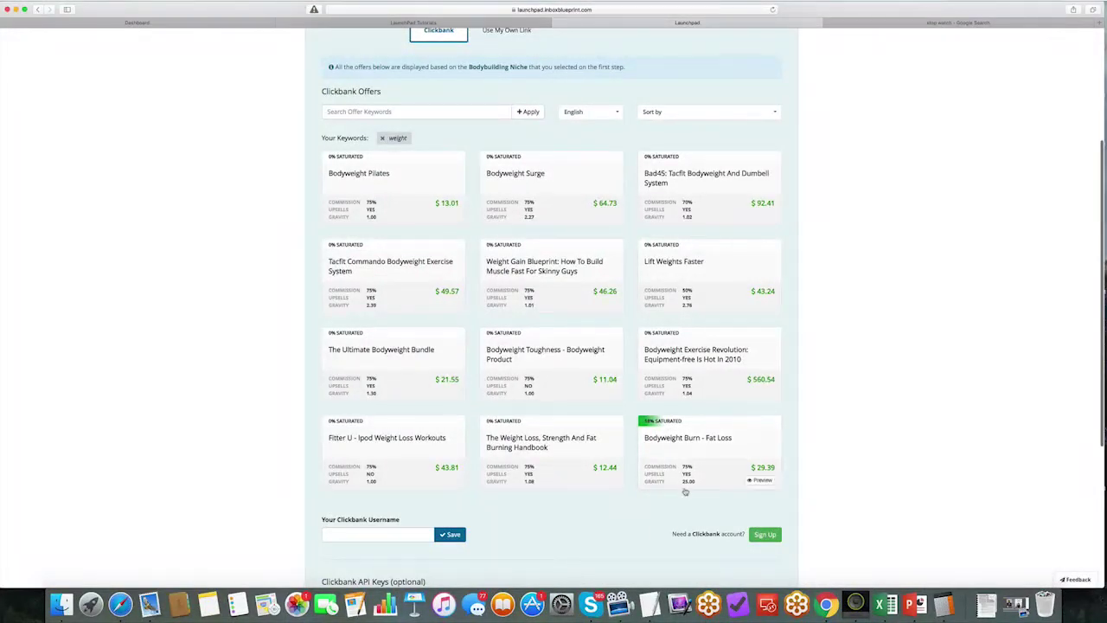
{"action": "left_click", "coordinate": [702, 434]}
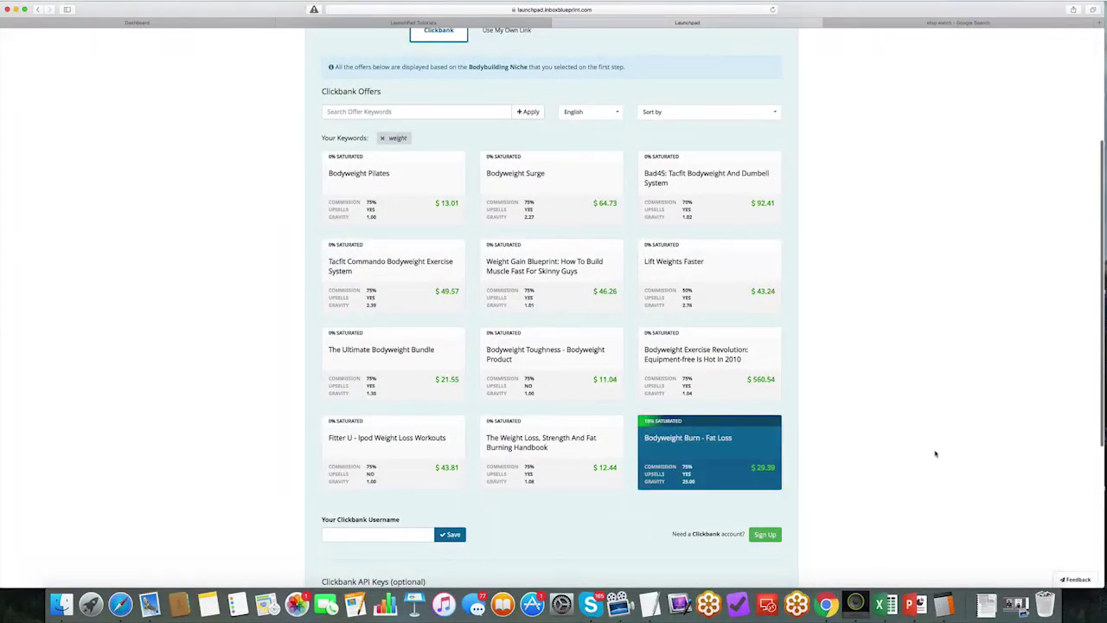
Step: Enter and save the Clickbank username
{"action": "scroll", "coordinate": [935, 453], "scroll_direction": "down", "scroll_amount": 5}
{"action": "left_click", "coordinate": [387, 380]}
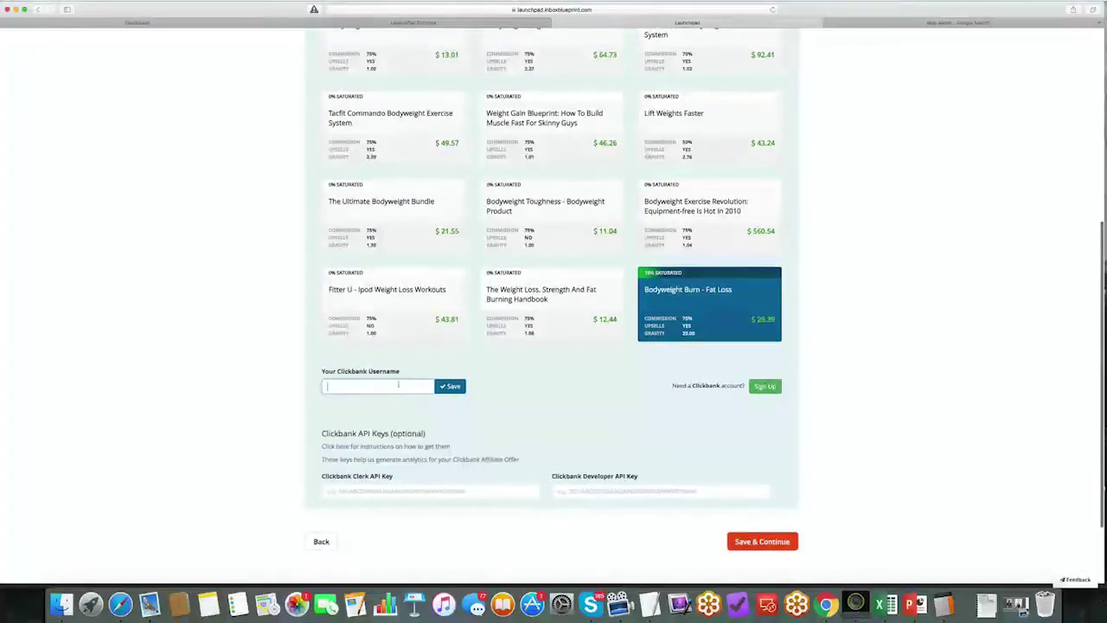
{"action": "double_click", "coordinate": [339, 371]}
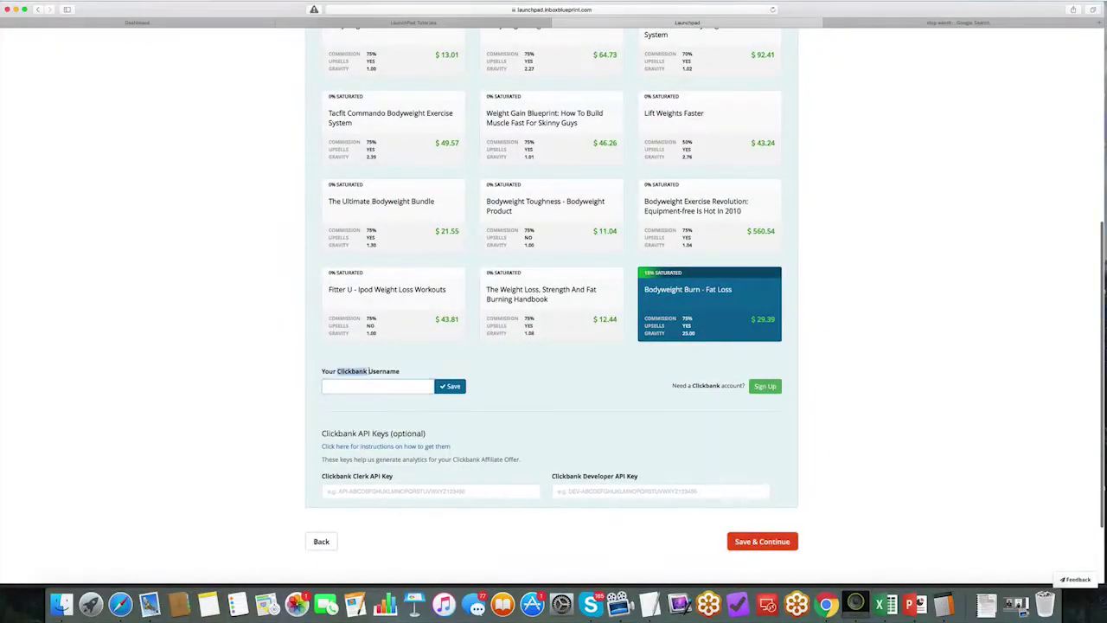
{"action": "left_click", "coordinate": [359, 389]}
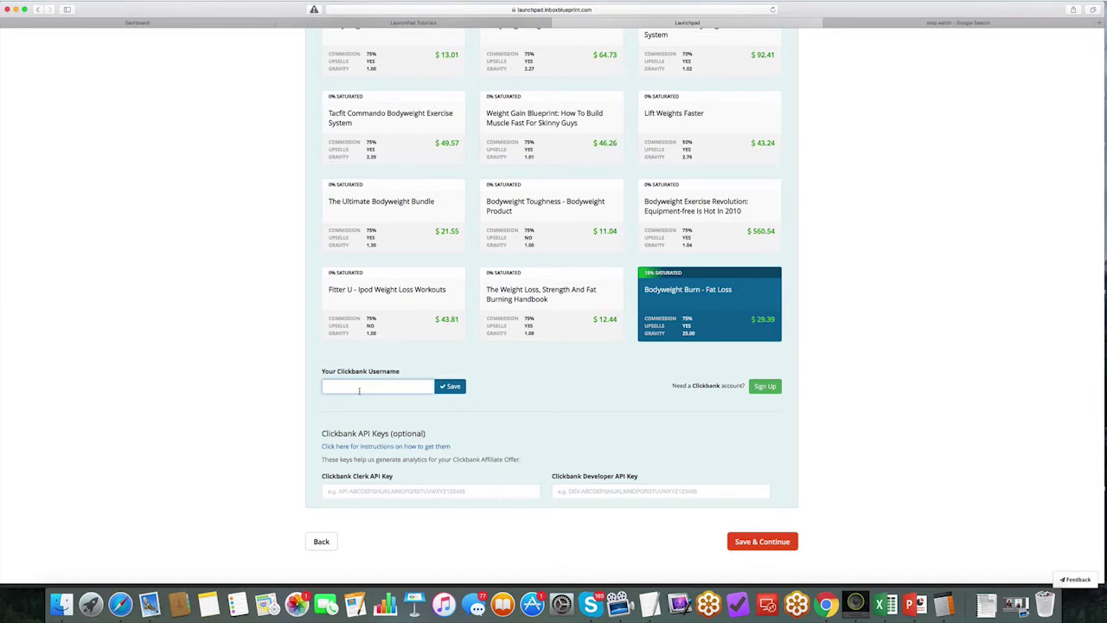
{"action": "left_click", "coordinate": [448, 387]}
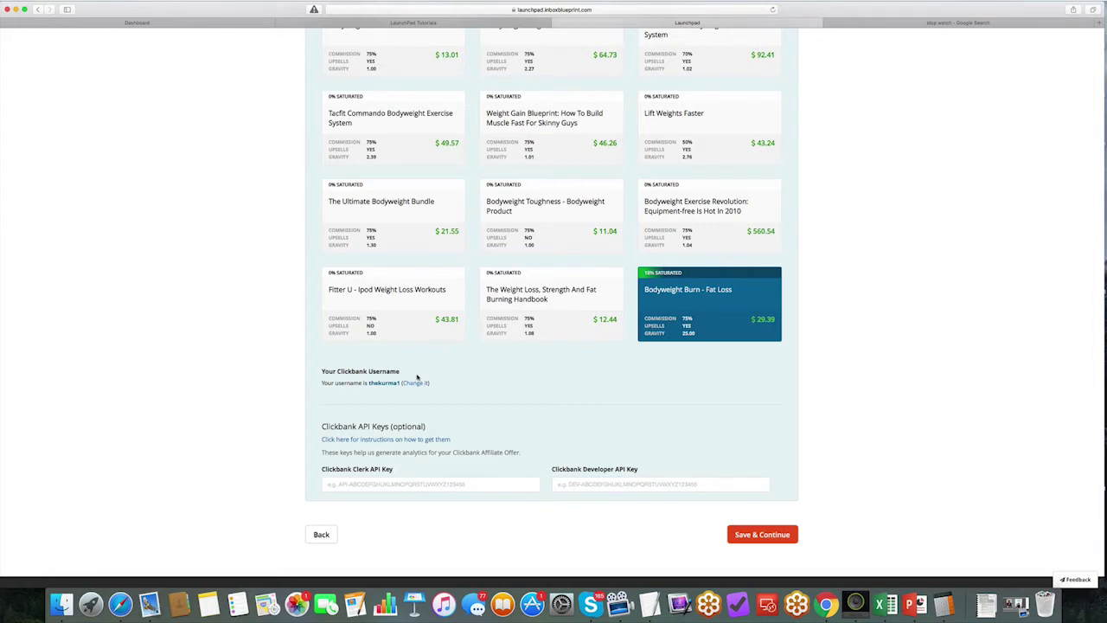
Step: Review the optional API keys section and save the affiliate offer step
{"action": "left_click_drag", "start_coordinate": [313, 420], "coordinate": [432, 452]}
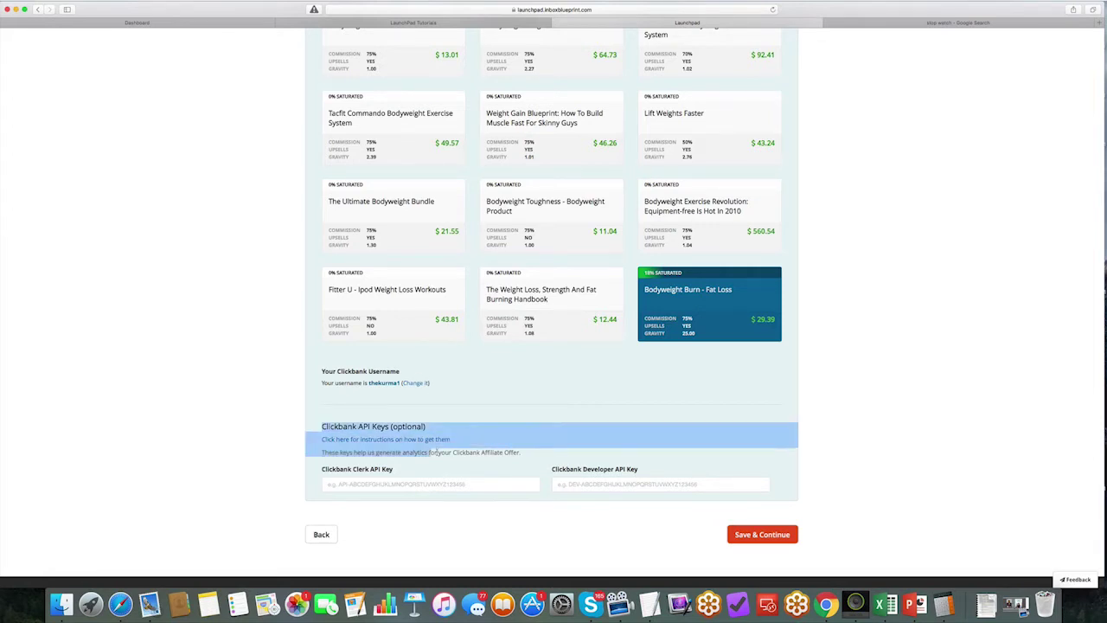
{"action": "left_click", "coordinate": [510, 408]}
{"action": "left_click", "coordinate": [764, 534]}
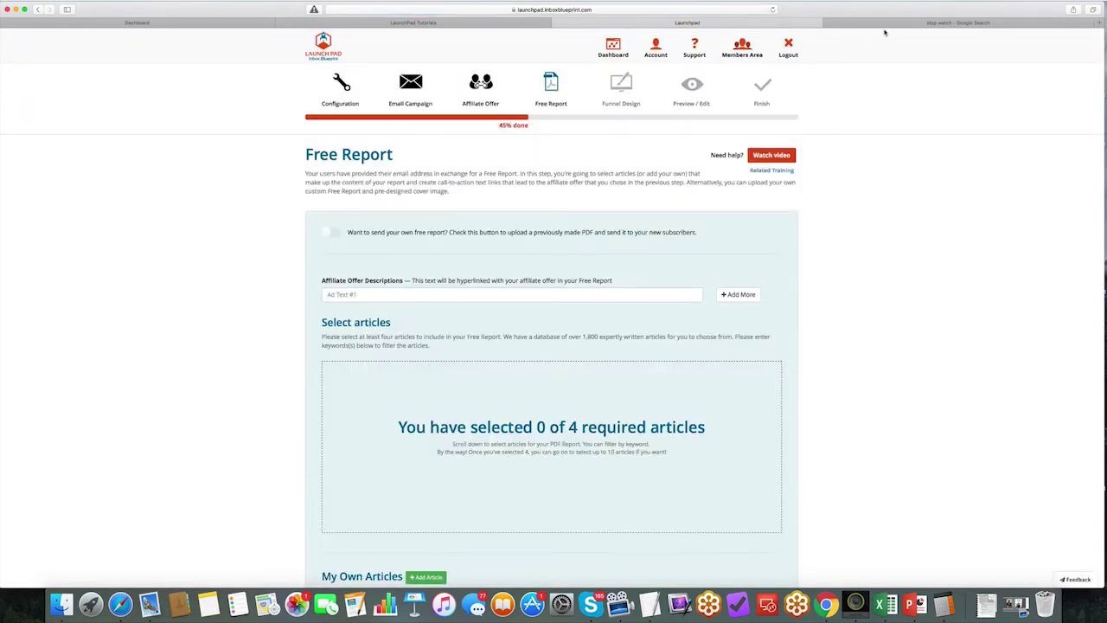
{"action": "left_click", "coordinate": [957, 23]}
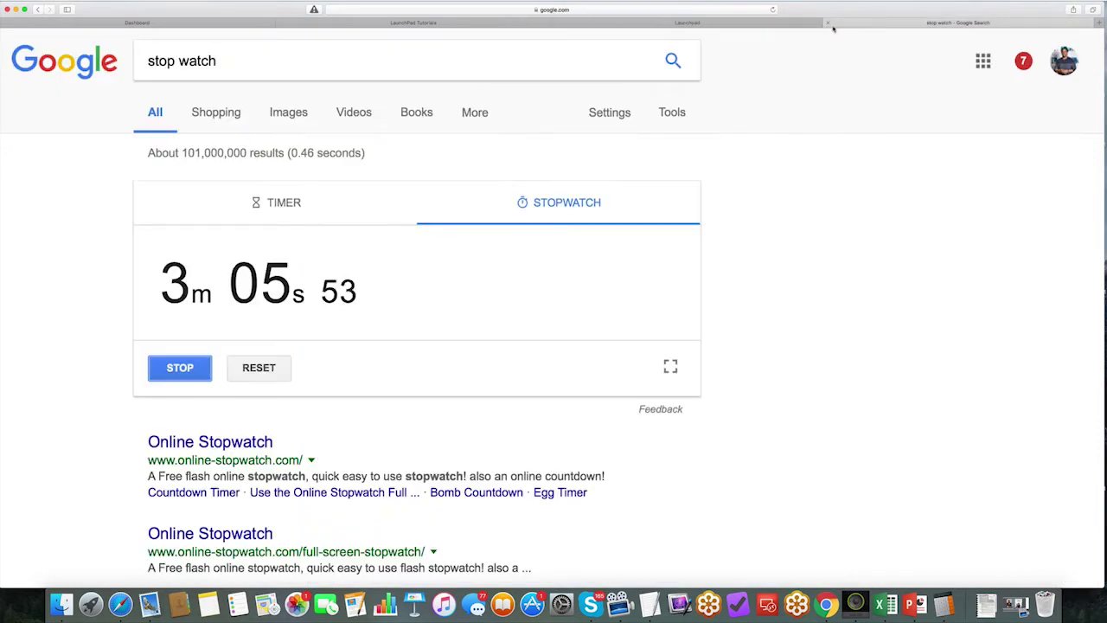
{"action": "left_click", "coordinate": [724, 23]}
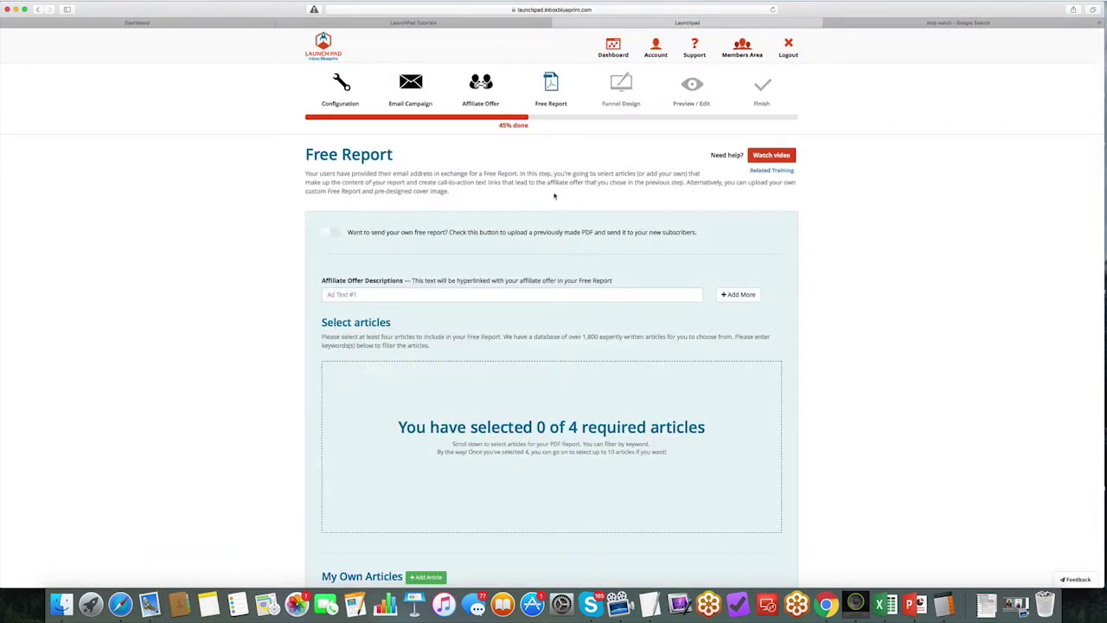
{"action": "left_click_drag", "start_coordinate": [306, 154], "coordinate": [393, 156]}
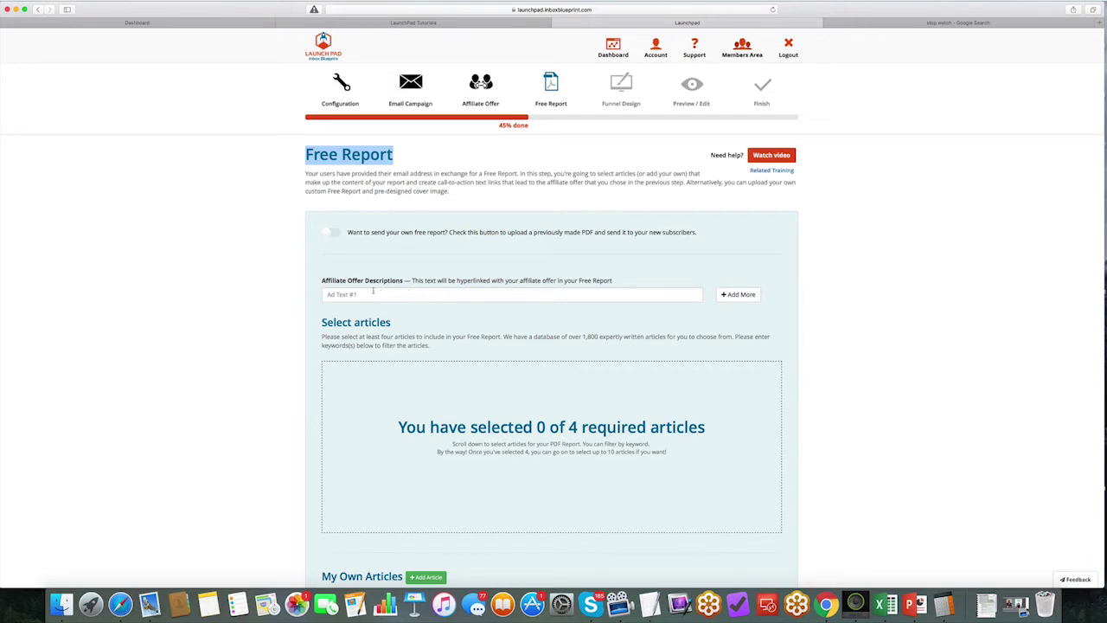
{"action": "left_click_drag", "start_coordinate": [321, 282], "coordinate": [401, 276]}
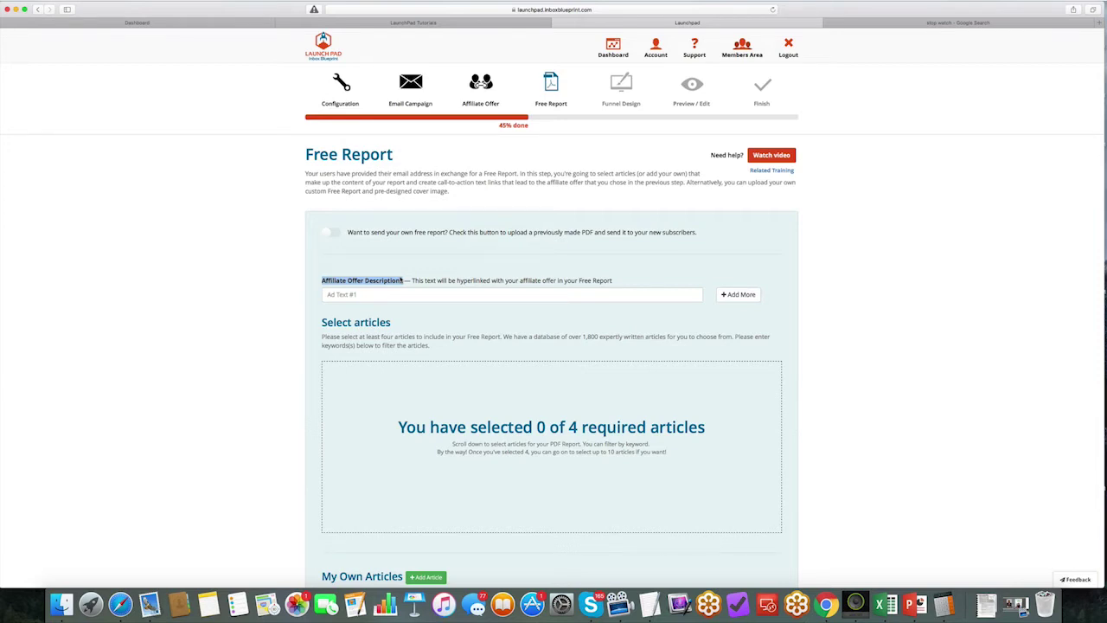
Step: Create three offer descriptions reading 'FREE Video - How To Build Muscle...'
{"action": "left_click", "coordinate": [384, 294]}
{"action": "type", "text": "FREE"}
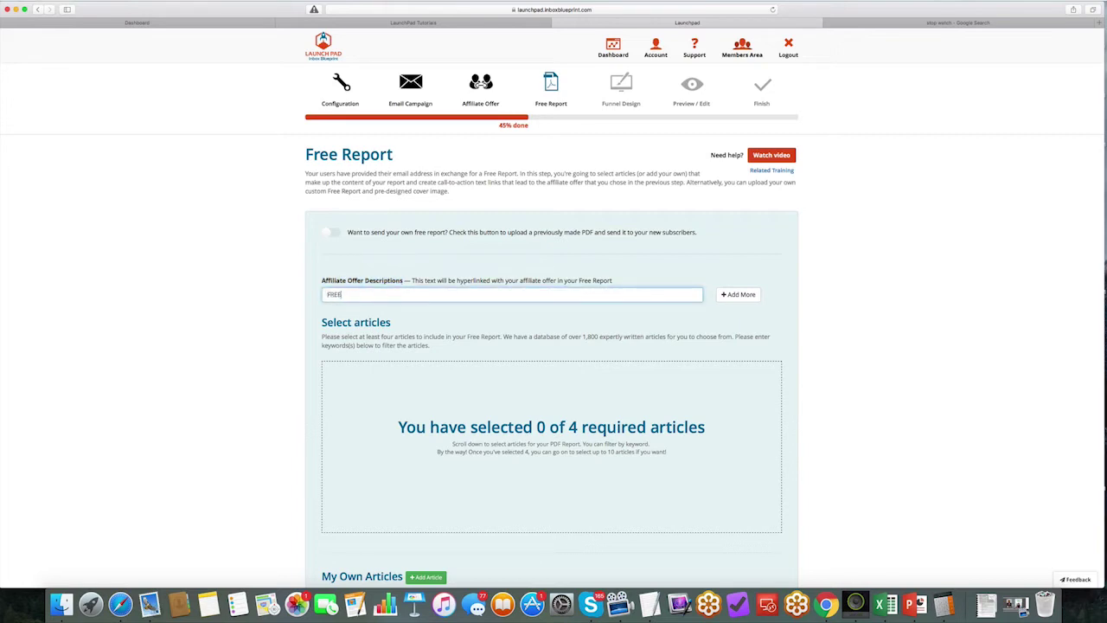
{"action": "type", "text": " Video - How To Build Muscle..."}
{"action": "key", "text": "super+a"}
{"action": "key", "text": "super+c"}
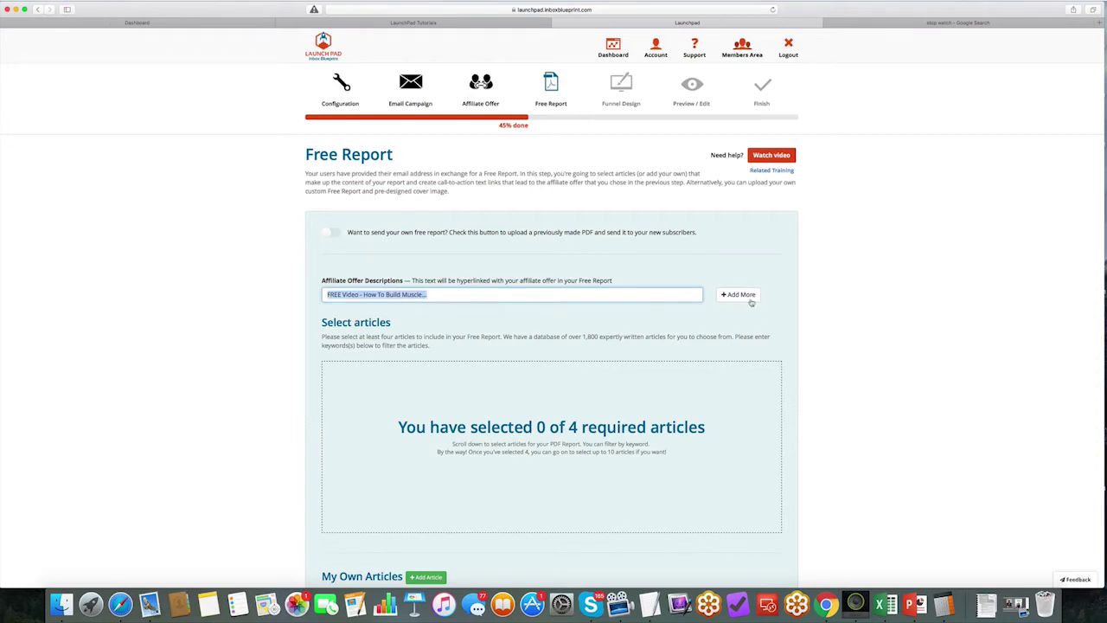
{"action": "left_click", "coordinate": [738, 294]}
{"action": "left_click", "coordinate": [368, 316]}
{"action": "key", "text": "super+v"}
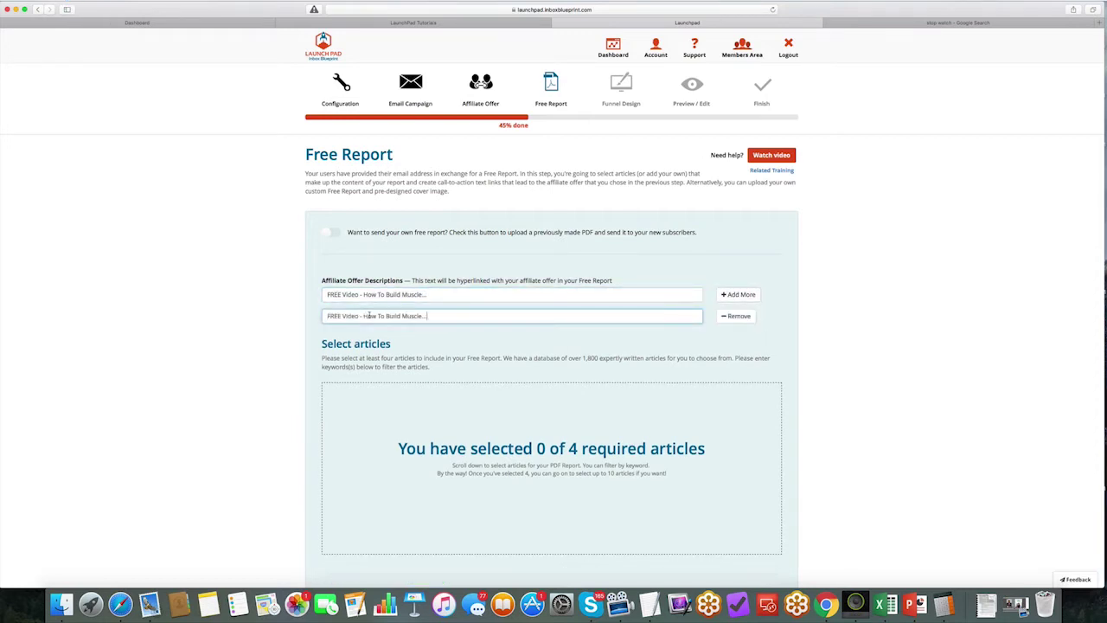
{"action": "left_click", "coordinate": [738, 294]}
{"action": "key", "text": "super+v"}
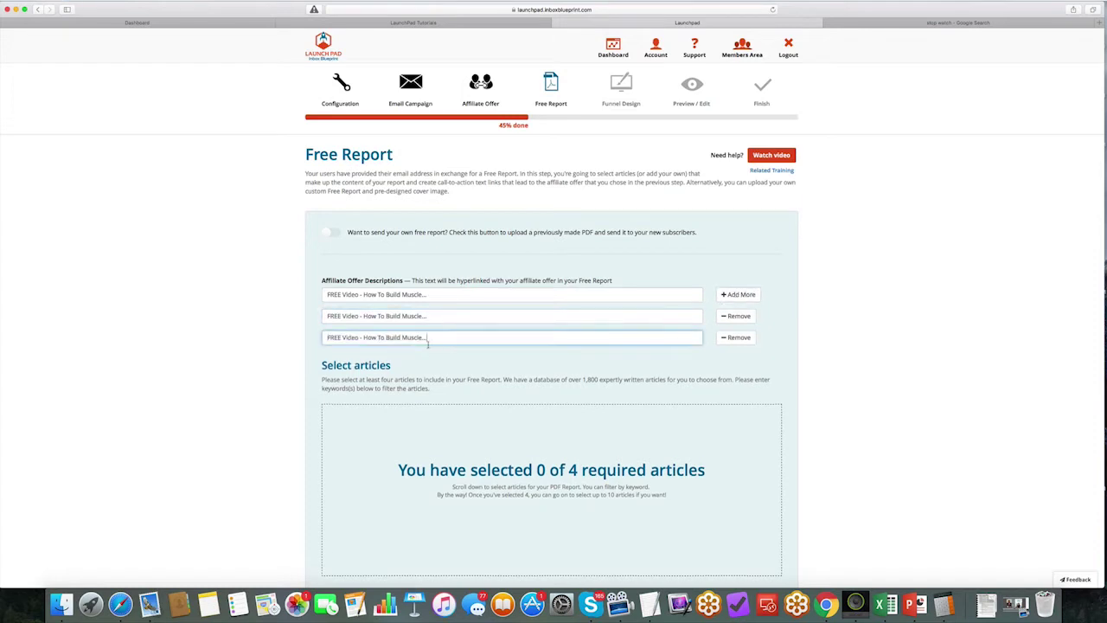
Step: Change the second description to 'FREE Video - Gain 10 Pounds of Muscle...' and focus the third
{"action": "left_click", "coordinate": [411, 316]}
{"action": "left_click_drag", "start_coordinate": [427, 315], "coordinate": [396, 315]}
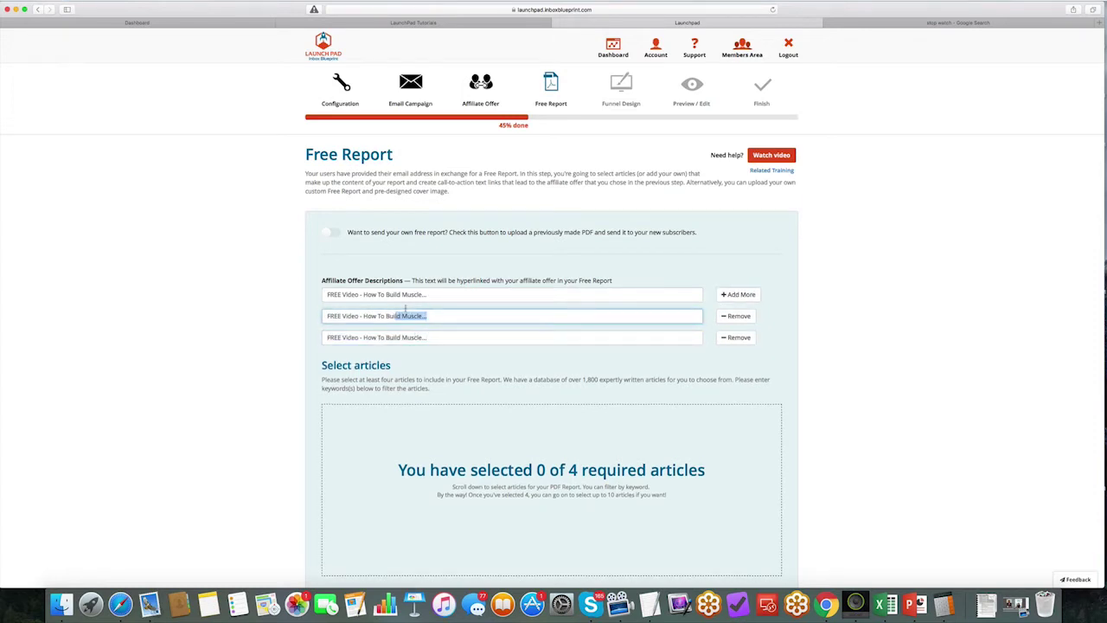
{"action": "triple_click", "coordinate": [398, 294]}
{"action": "left_click", "coordinate": [356, 315]}
{"action": "left_click_drag", "start_coordinate": [427, 315], "coordinate": [362, 315]}
{"action": "type", "text": "Gain 10 Pounds of Muscle..."}
{"action": "scroll", "coordinate": [443, 336], "scroll_direction": "left", "scroll_amount": 5}
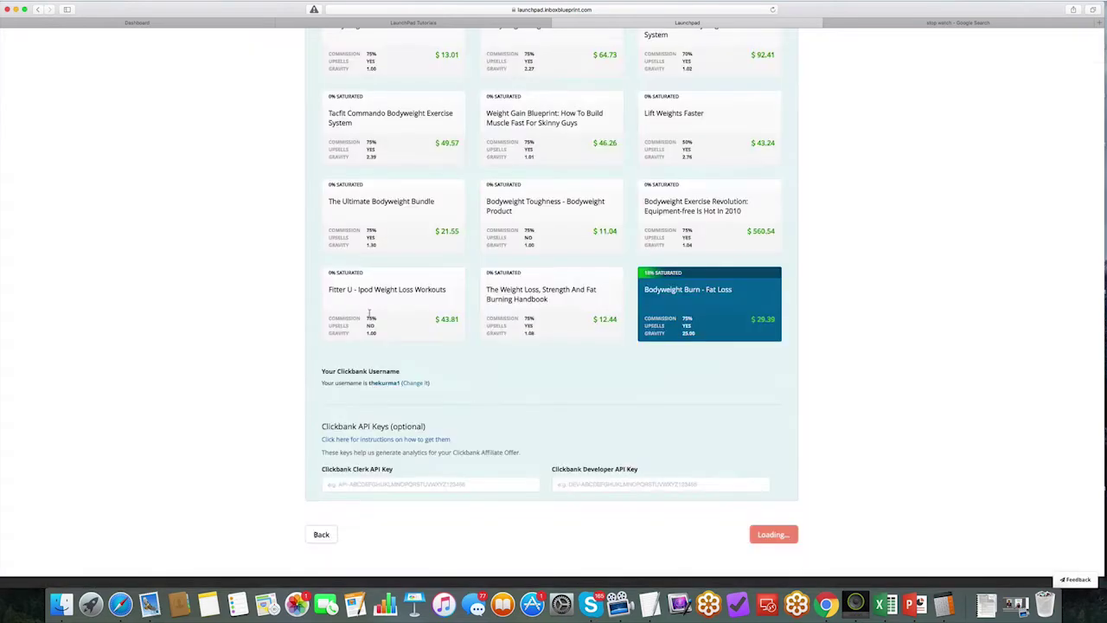
{"action": "left_click", "coordinate": [442, 336]}
{"action": "scroll", "coordinate": [442, 335], "scroll_direction": "down", "scroll_amount": 3}
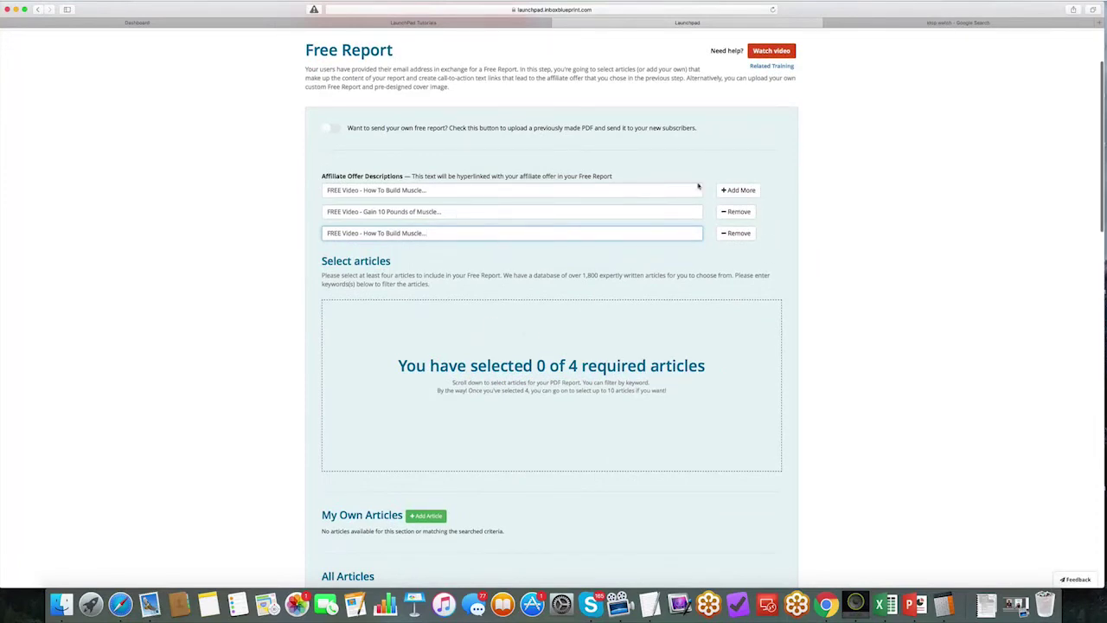
{"action": "left_click", "coordinate": [737, 190]}
{"action": "left_click", "coordinate": [744, 254]}
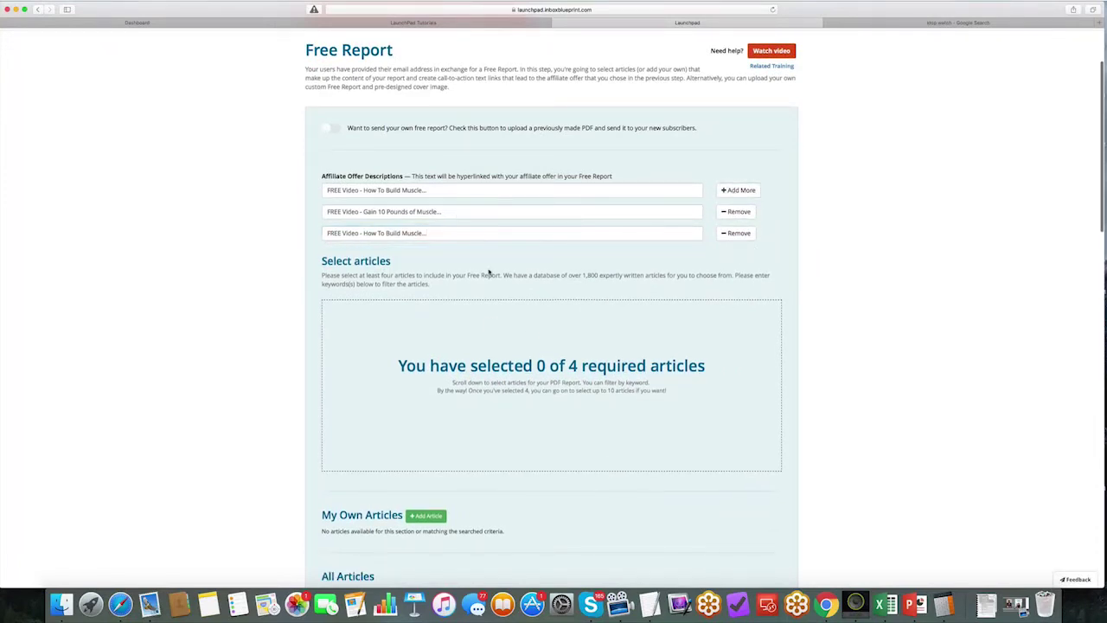
{"action": "scroll", "coordinate": [487, 273], "scroll_direction": "down", "scroll_amount": 2}
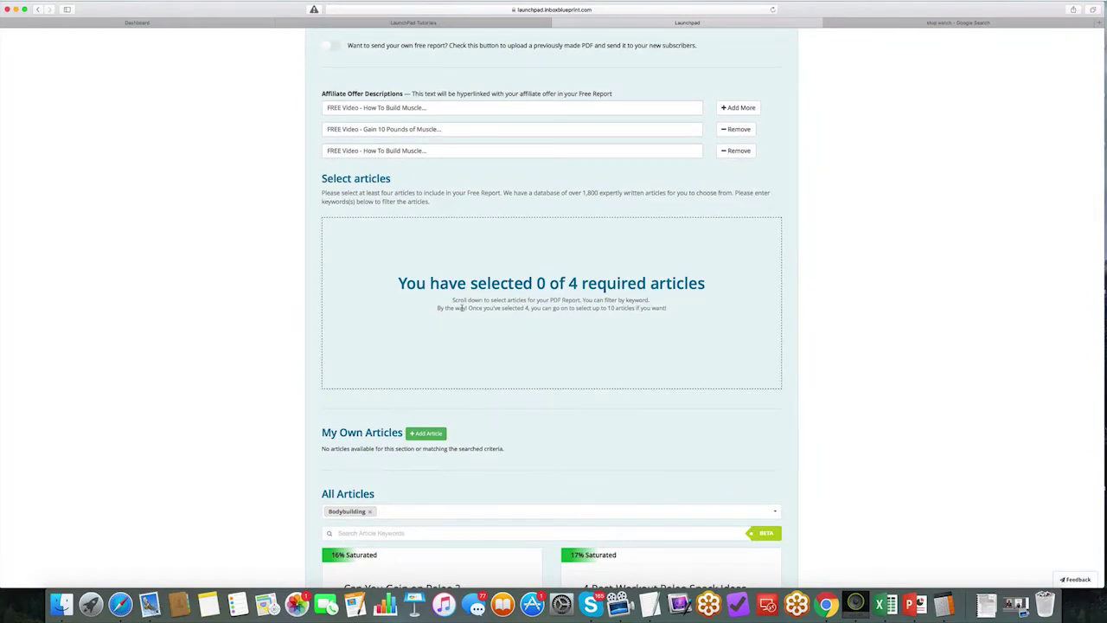
{"action": "scroll", "coordinate": [462, 308], "scroll_direction": "down", "scroll_amount": 3}
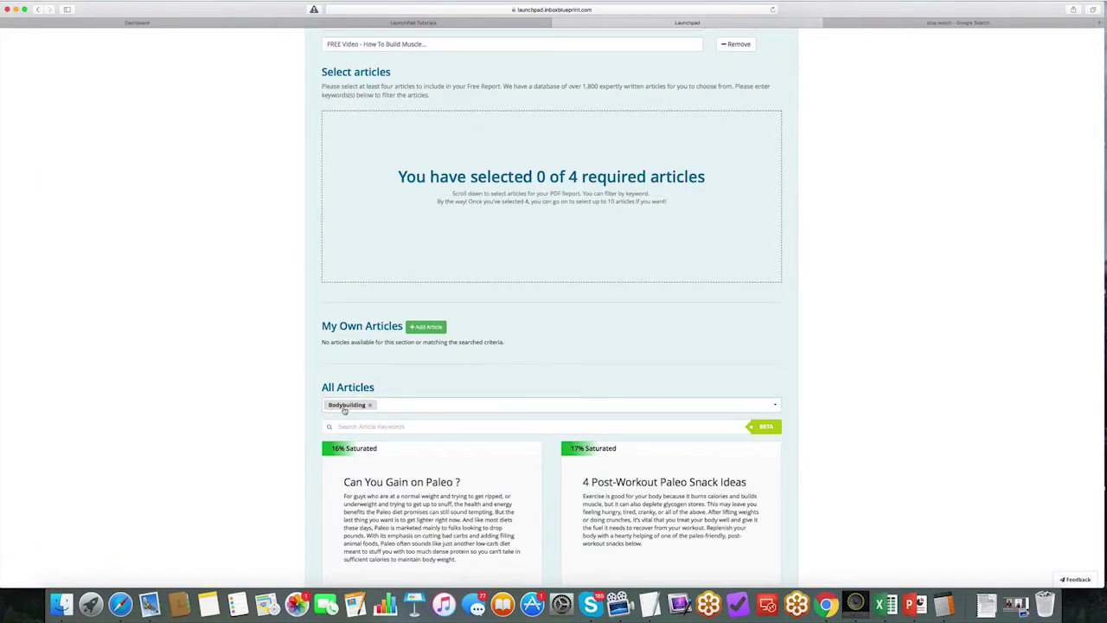
{"action": "scroll", "coordinate": [395, 401], "scroll_direction": "down", "scroll_amount": 6}
{"action": "scroll", "coordinate": [401, 391], "scroll_direction": "down", "scroll_amount": 1}
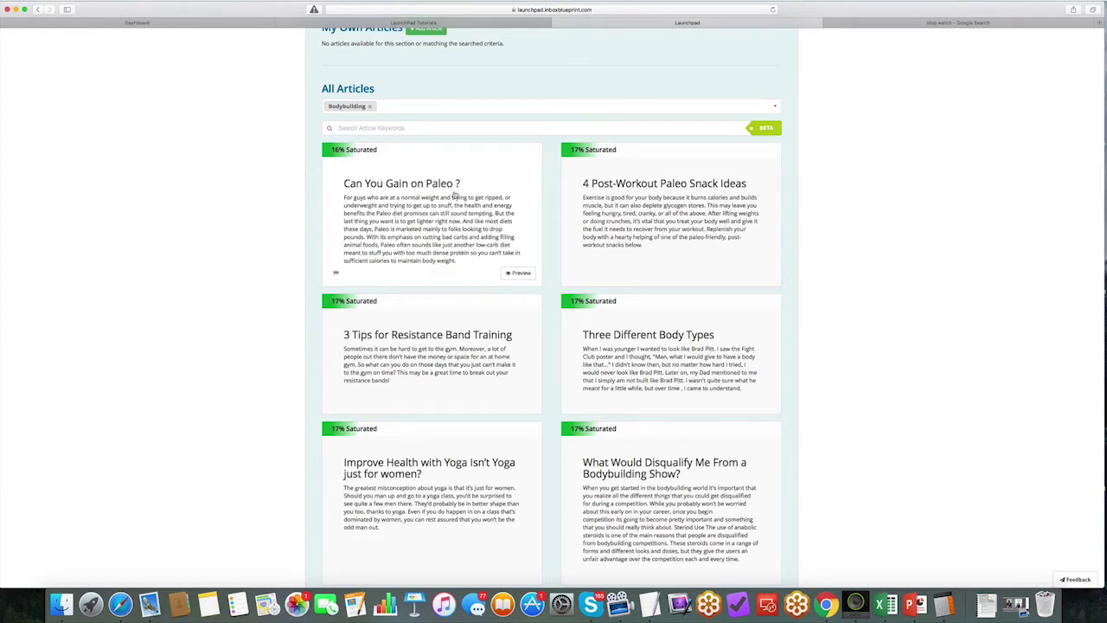
{"action": "scroll", "coordinate": [447, 196], "scroll_direction": "down", "scroll_amount": 1}
{"action": "scroll", "coordinate": [447, 197], "scroll_direction": "up", "scroll_amount": 3}
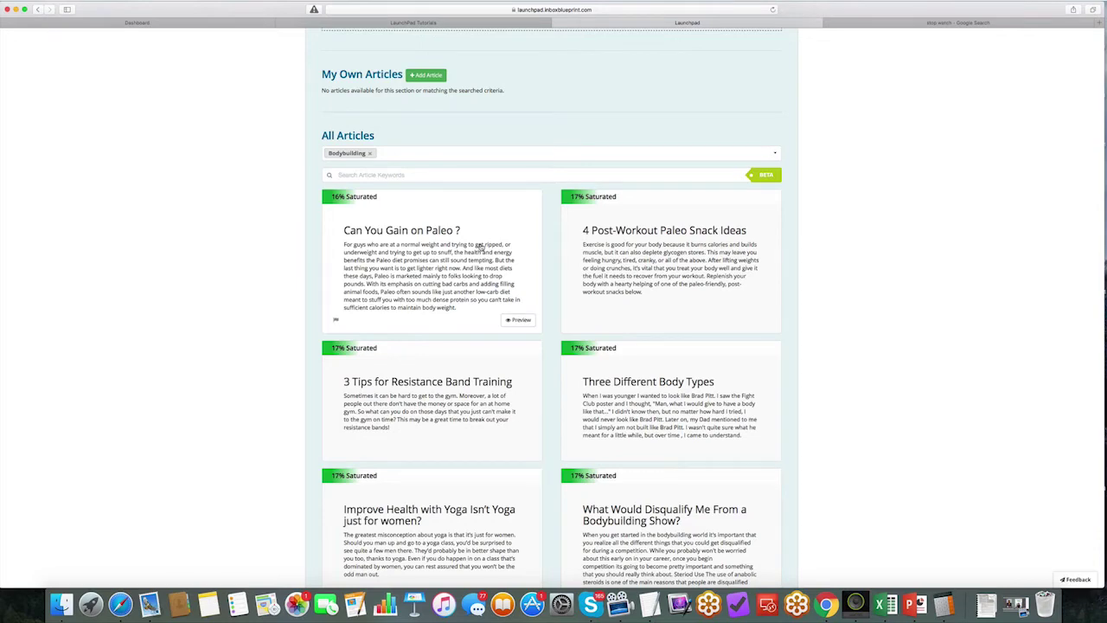
{"action": "scroll", "coordinate": [480, 248], "scroll_direction": "down", "scroll_amount": 4}
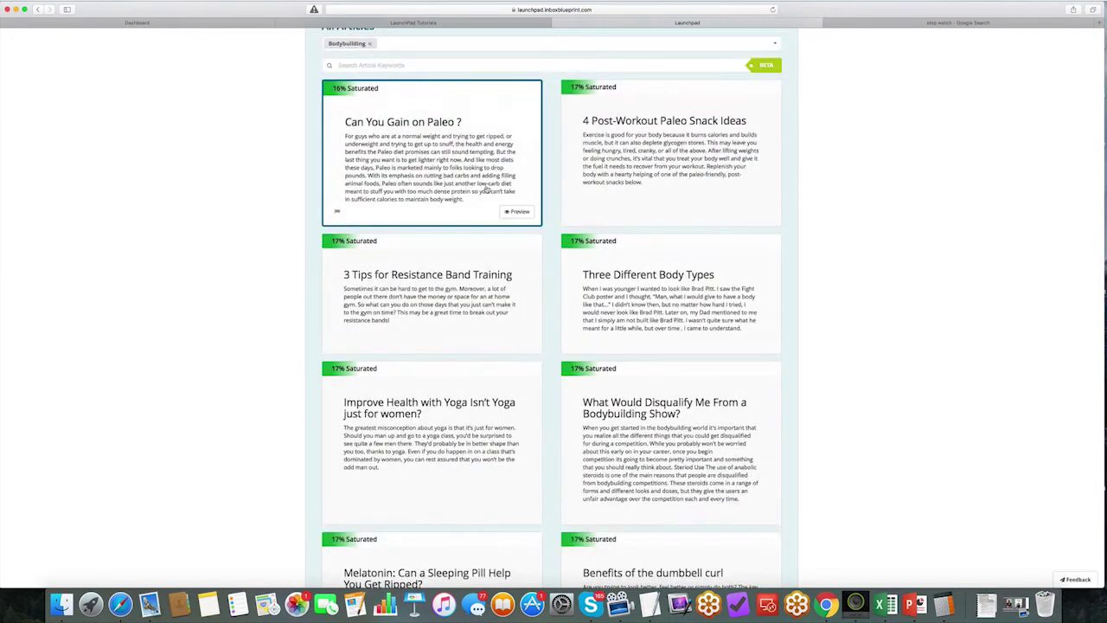
{"action": "scroll", "coordinate": [636, 282], "scroll_direction": "up", "scroll_amount": 2}
Step: Add Three Different Body Types and 4 Post-Workout Paleo Snack Ideas, moving Can You Gain on Paleo? last
{"action": "left_click", "coordinate": [635, 283]}
{"action": "scroll", "coordinate": [635, 283], "scroll_direction": "up", "scroll_amount": 7}
{"action": "left_click", "coordinate": [636, 283]}
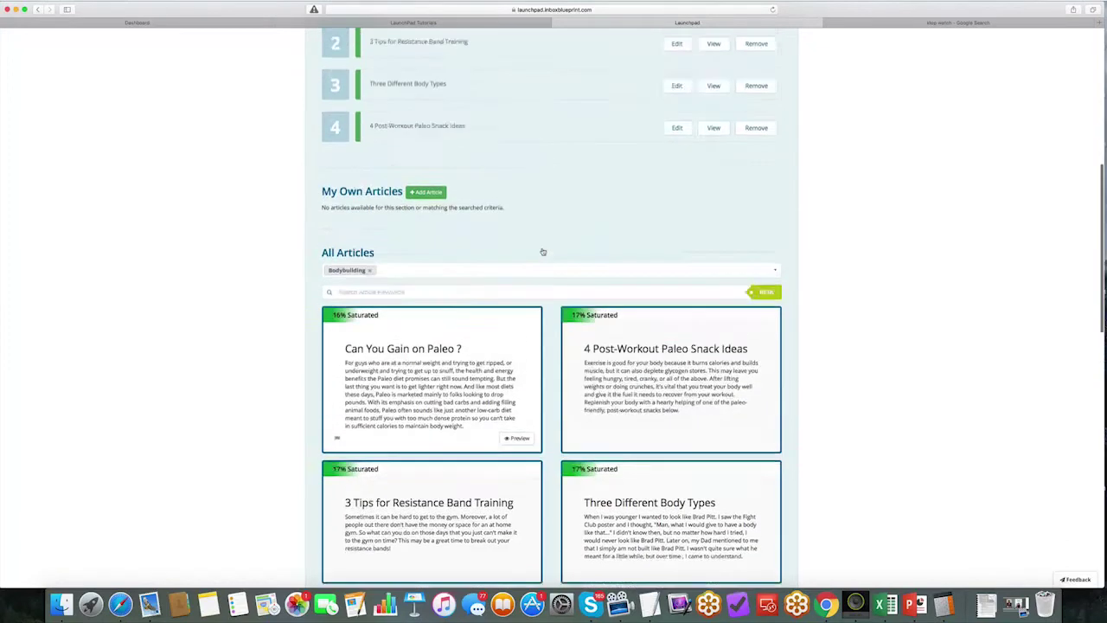
{"action": "left_click_drag", "start_coordinate": [411, 122], "coordinate": [493, 213]}
{"action": "left_click", "coordinate": [676, 126]}
{"action": "left_click", "coordinate": [654, 118]}
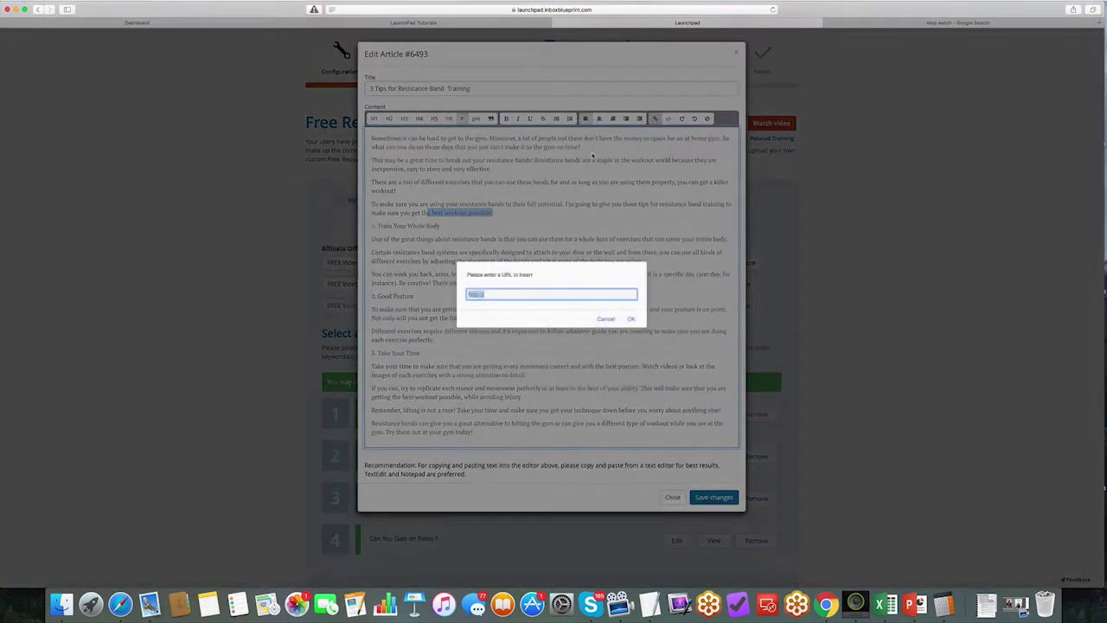
{"action": "key", "text": "Right"}
{"action": "type", "text": "www.google.com"}
{"action": "left_click", "coordinate": [632, 319]}
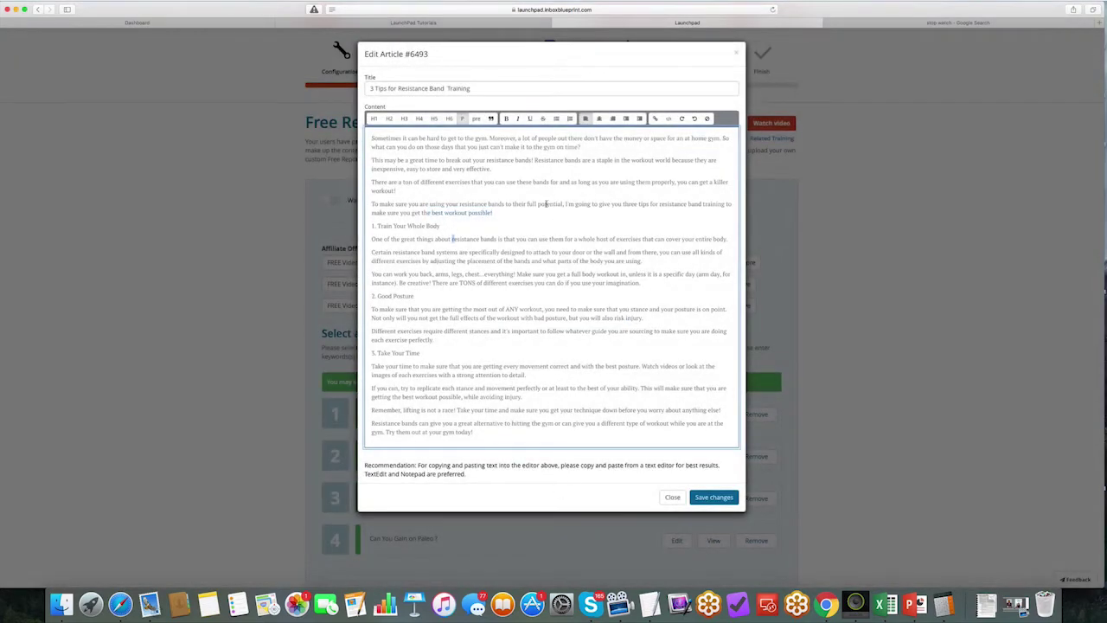
{"action": "left_click", "coordinate": [446, 88]}
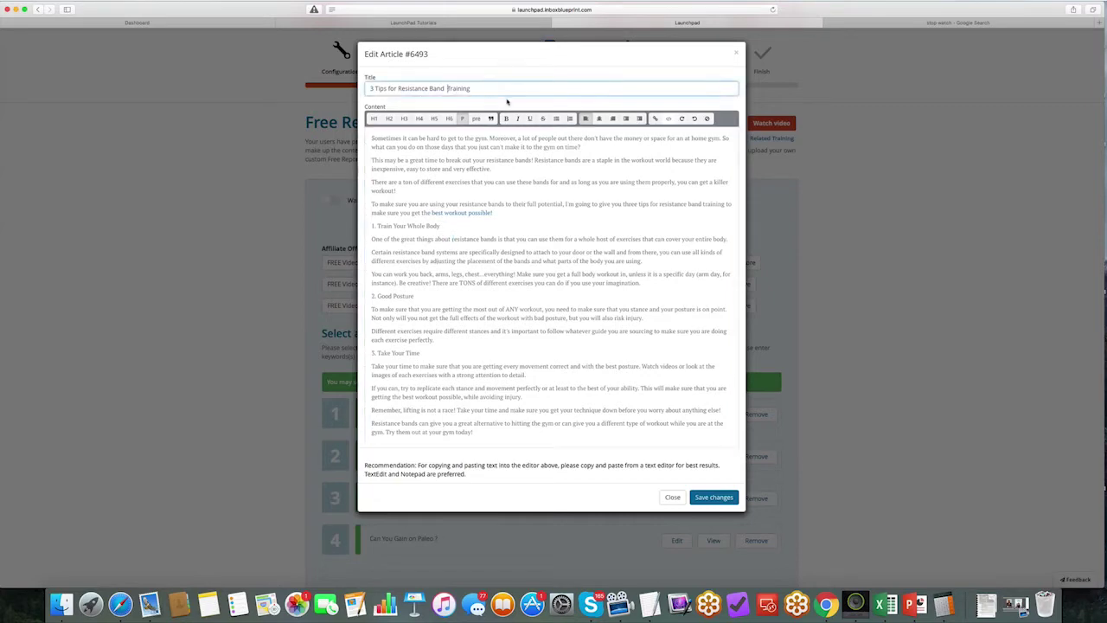
{"action": "key", "text": "BackSpace"}
{"action": "left_click", "coordinate": [712, 497]}
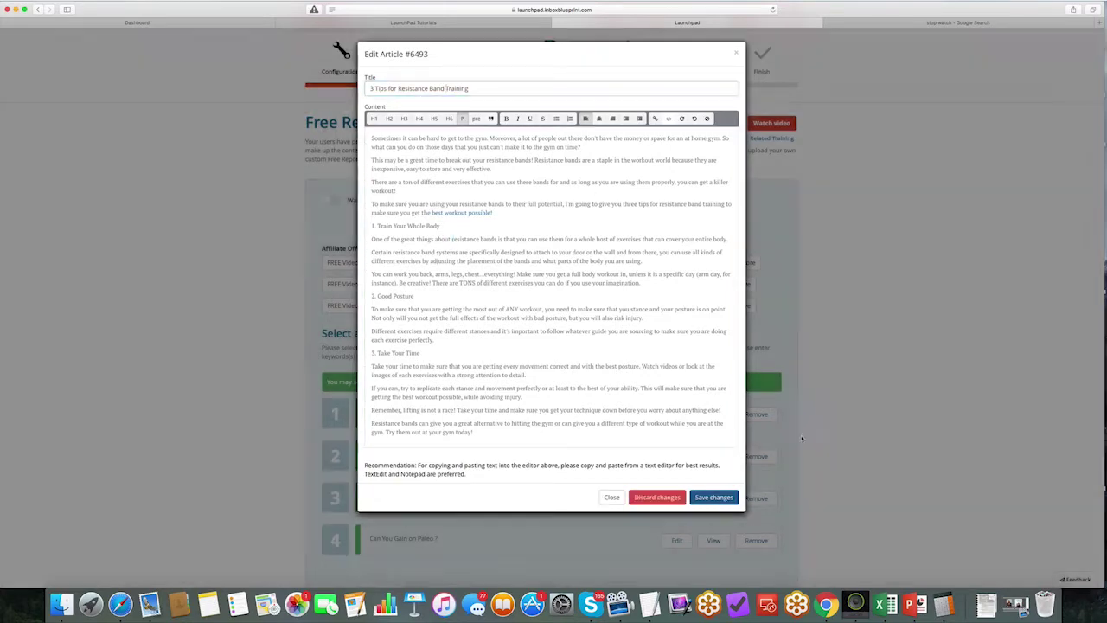
Step: Save the chosen articles and continue to the about-me step
{"action": "scroll", "coordinate": [415, 369], "scroll_direction": "down", "scroll_amount": 2}
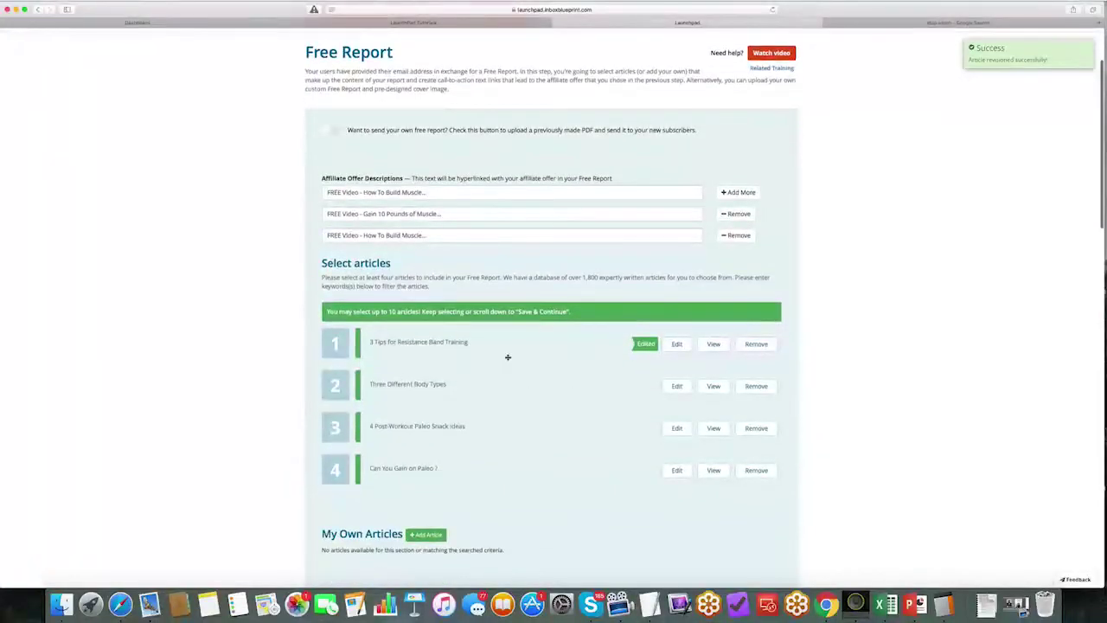
{"action": "scroll", "coordinate": [506, 358], "scroll_direction": "down", "scroll_amount": 10}
{"action": "scroll", "coordinate": [508, 357], "scroll_direction": "down", "scroll_amount": 15}
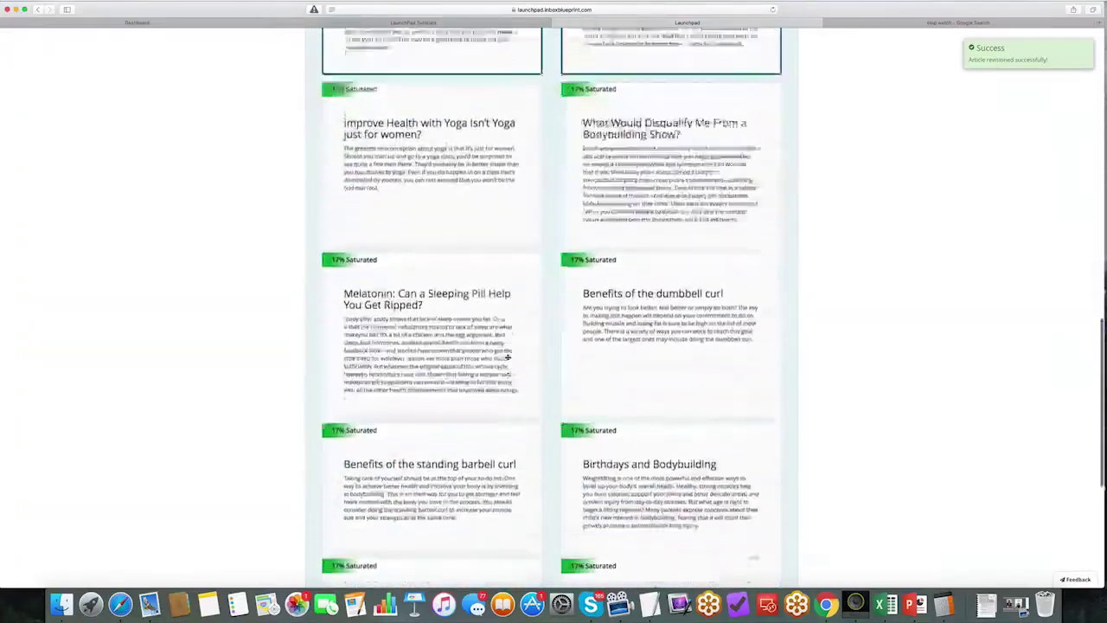
{"action": "left_click", "coordinate": [783, 432]}
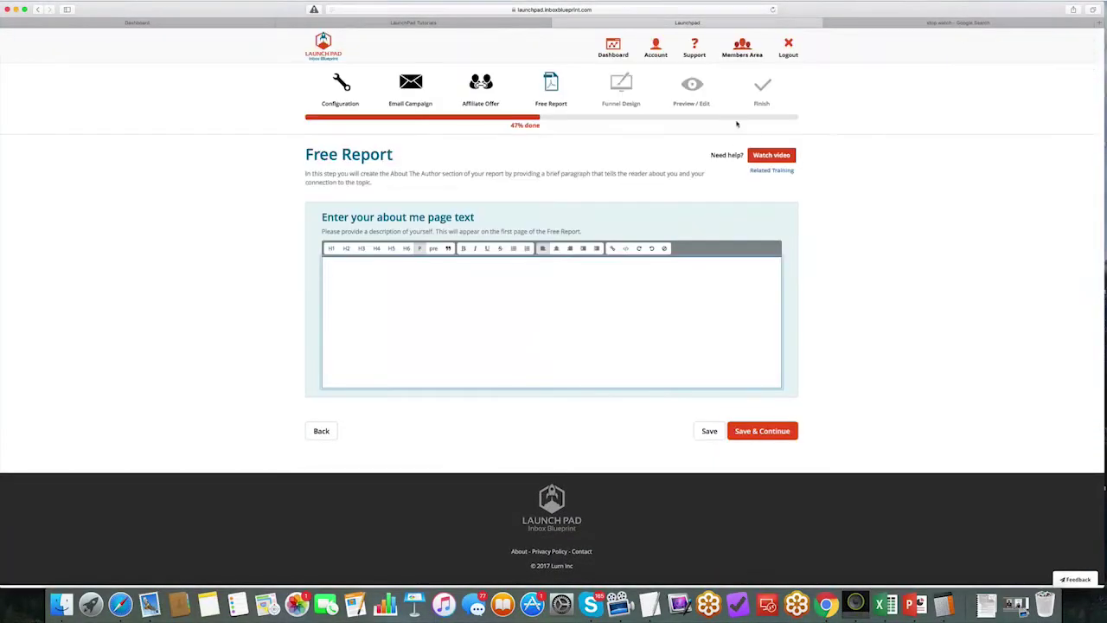
Step: Write a short two-sentence about-me blurb describing the author
{"action": "left_click", "coordinate": [935, 23]}
{"action": "left_click", "coordinate": [755, 24]}
{"action": "left_click", "coordinate": [422, 273]}
{"action": "type", "text": "About anik Singal. Anik Singal is cool."}
Step: Paste several more copies of the blurb across new paragraphs
{"action": "key", "text": "super+a"}
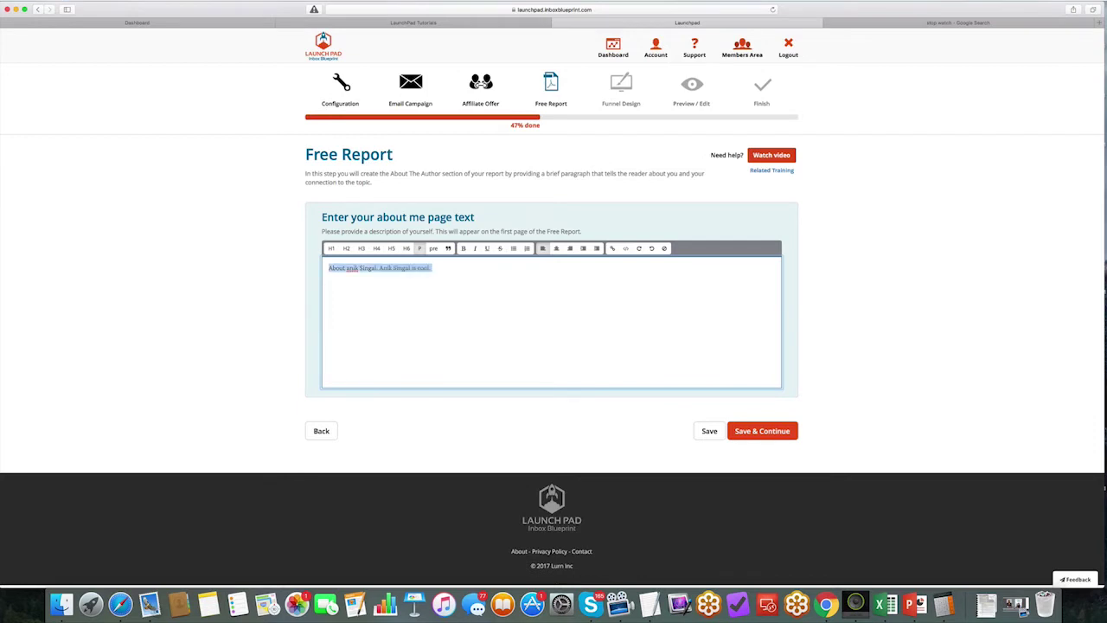
{"action": "left_click", "coordinate": [548, 295]}
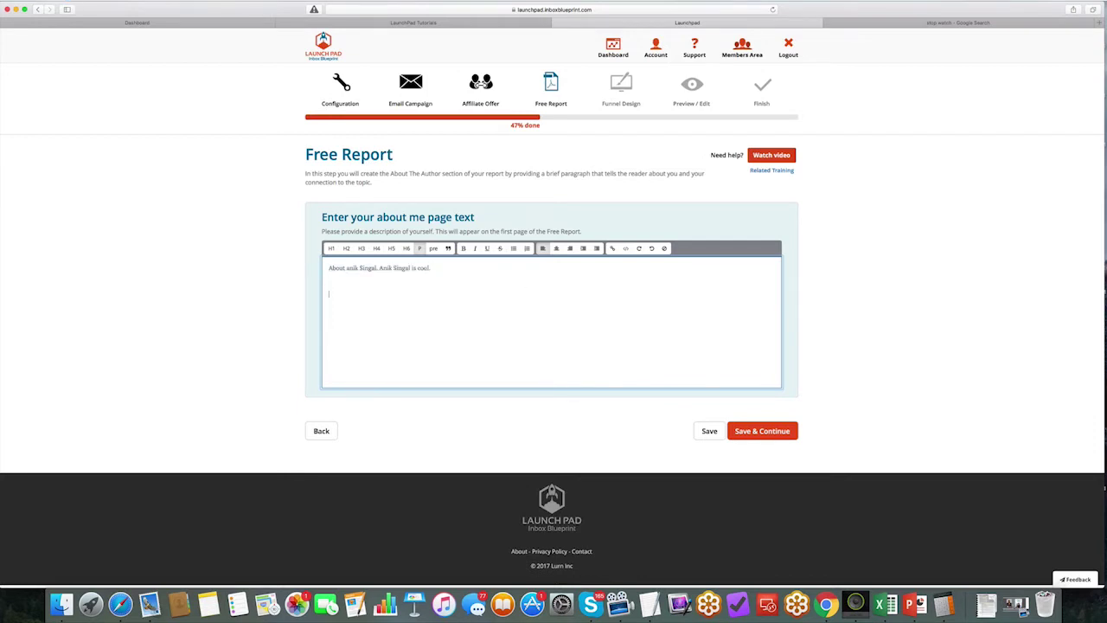
{"action": "key", "text": "super+v"}
{"action": "key", "text": "super+v"}
{"action": "key", "text": "super+v"}
{"action": "key", "text": "super+v"}
{"action": "key", "text": "super+v"}
{"action": "key", "text": "Return"}
{"action": "key", "text": "super+v"}
{"action": "key", "text": "super+v"}
{"action": "key", "text": "super+v"}
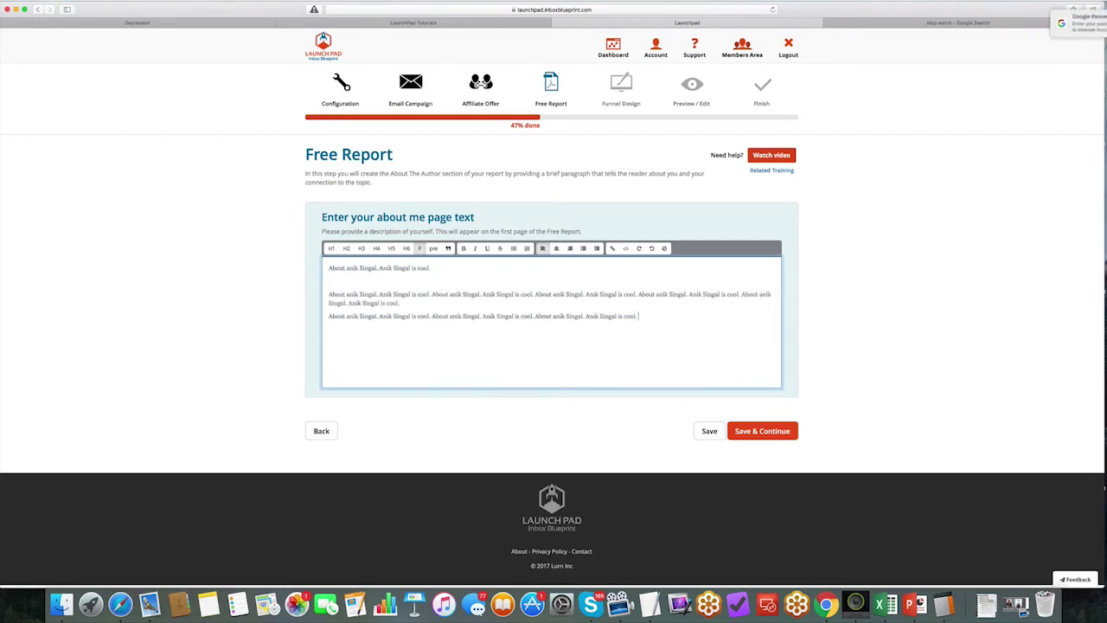
{"action": "key", "text": "Return"}
{"action": "key", "text": "super+v"}
{"action": "key", "text": "super+v"}
{"action": "key", "text": "super+v"}
{"action": "key", "text": "XF86AudioMute"}
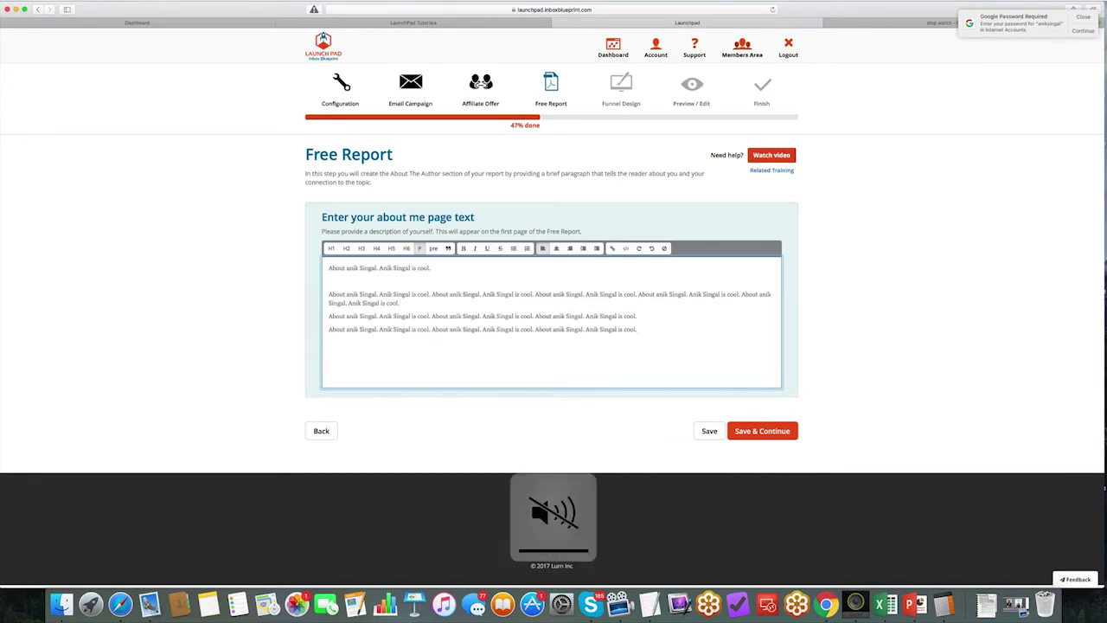
{"action": "left_click", "coordinate": [1079, 22]}
Step: Bold words in the third paragraph and fourth line, italicize a second-paragraph phrase, then save
{"action": "left_click_drag", "start_coordinate": [494, 316], "coordinate": [432, 316]}
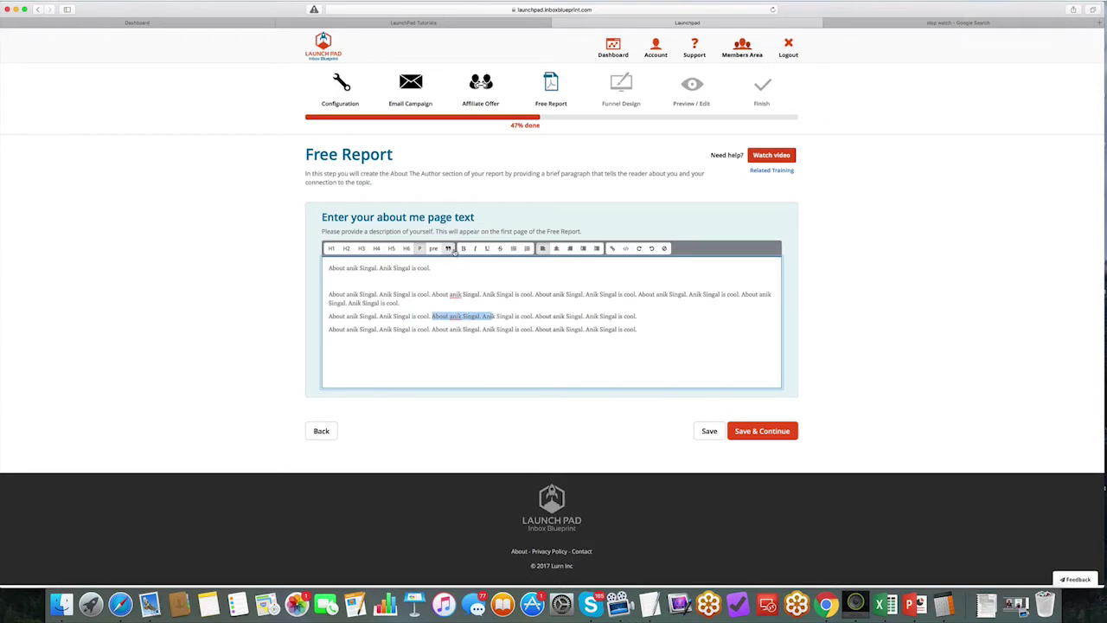
{"action": "left_click", "coordinate": [462, 248]}
{"action": "left_click_drag", "start_coordinate": [564, 329], "coordinate": [329, 330]}
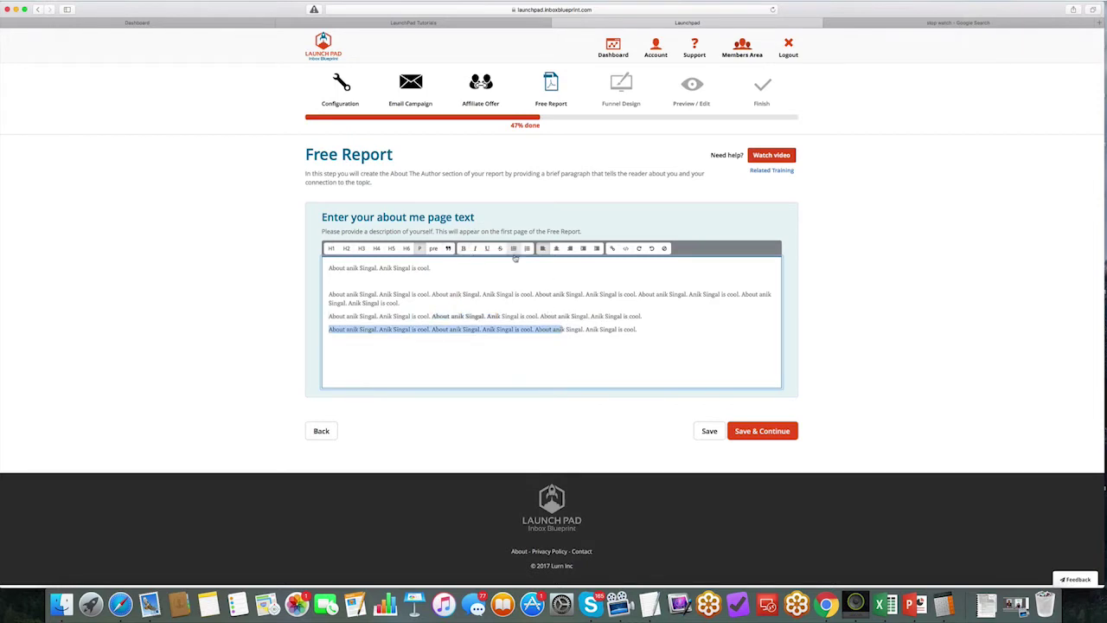
{"action": "left_click", "coordinate": [464, 249]}
{"action": "left_click_drag", "start_coordinate": [557, 294], "coordinate": [497, 294]}
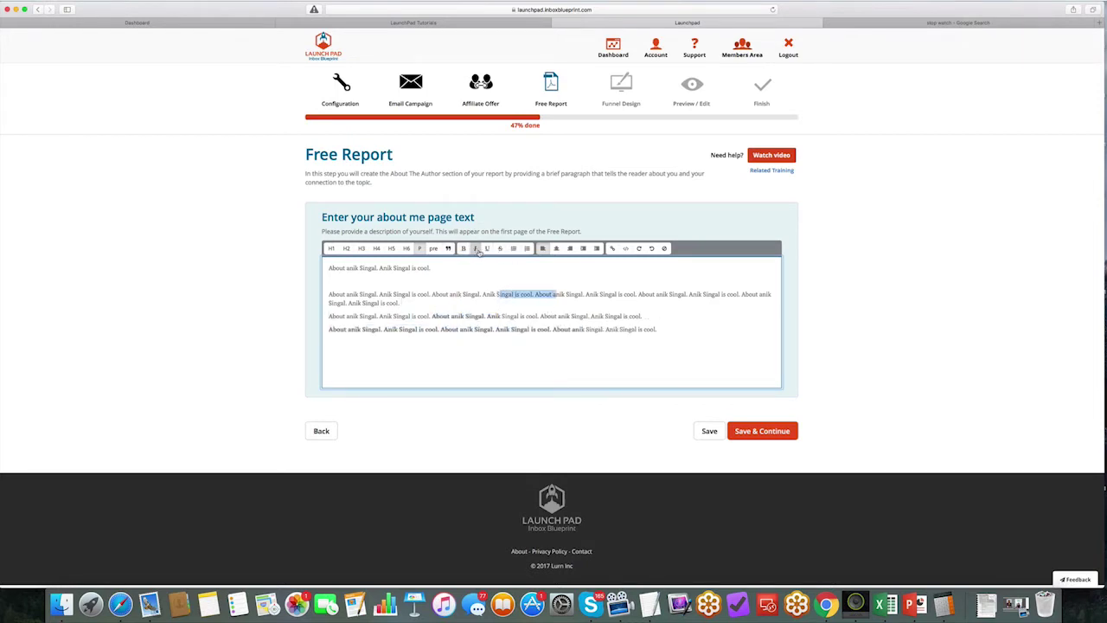
{"action": "left_click", "coordinate": [475, 248]}
{"action": "left_click_drag", "start_coordinate": [592, 316], "coordinate": [532, 314]}
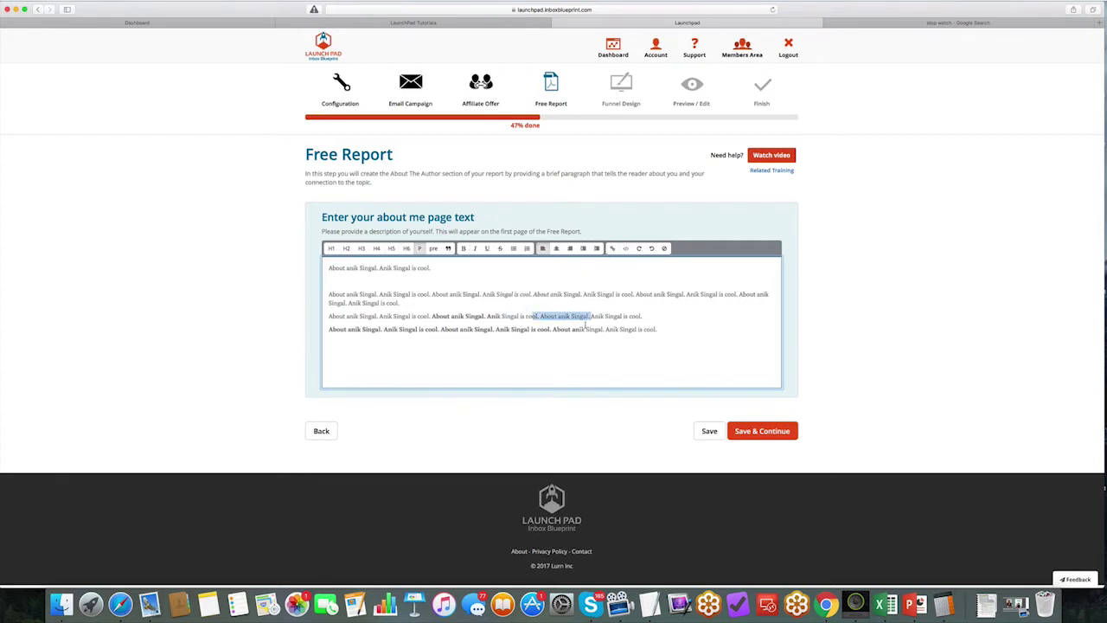
{"action": "left_click", "coordinate": [703, 361]}
{"action": "left_click", "coordinate": [762, 431]}
{"action": "scroll", "coordinate": [552, 241], "scroll_direction": "down", "scroll_amount": 1}
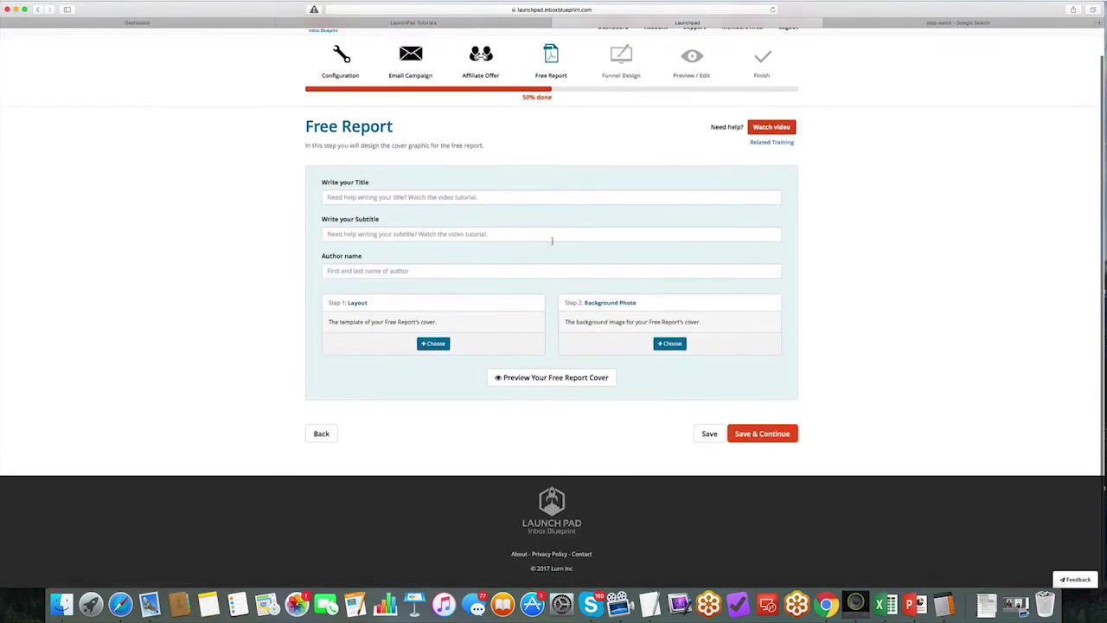
Step: Enter the report title '4 Tips To Gaining Muscle FaST'
{"action": "left_click", "coordinate": [977, 21]}
{"action": "left_click", "coordinate": [696, 24]}
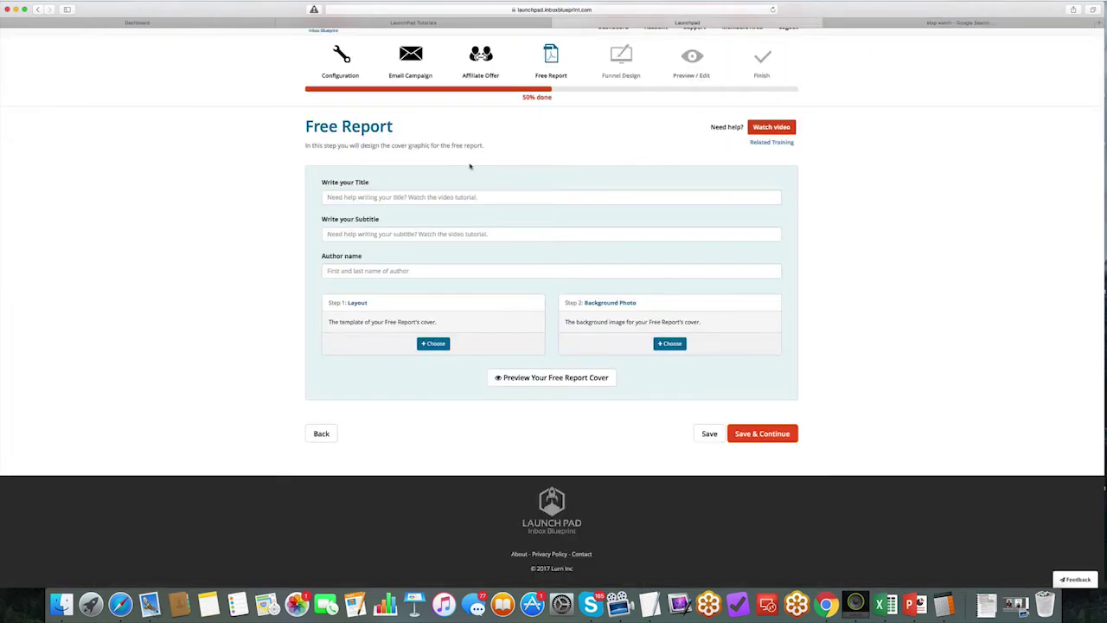
{"action": "left_click", "coordinate": [389, 197]}
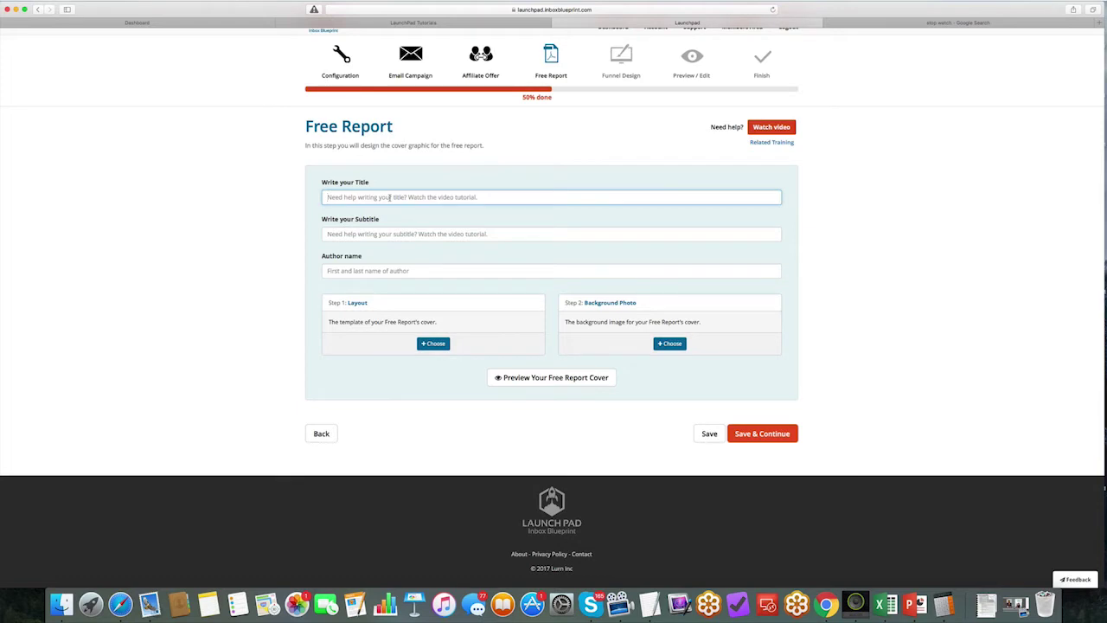
{"action": "type", "text": "4 Tips To Gain"}
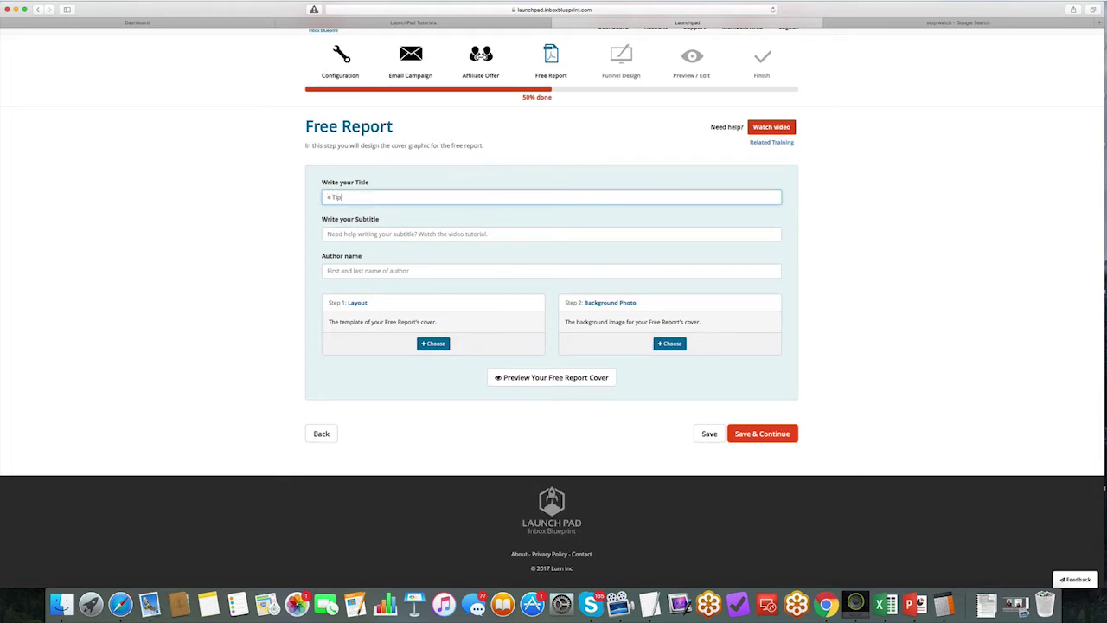
{"action": "type", "text": "ing Muscle FaST"}
{"action": "key", "text": "Tab"}
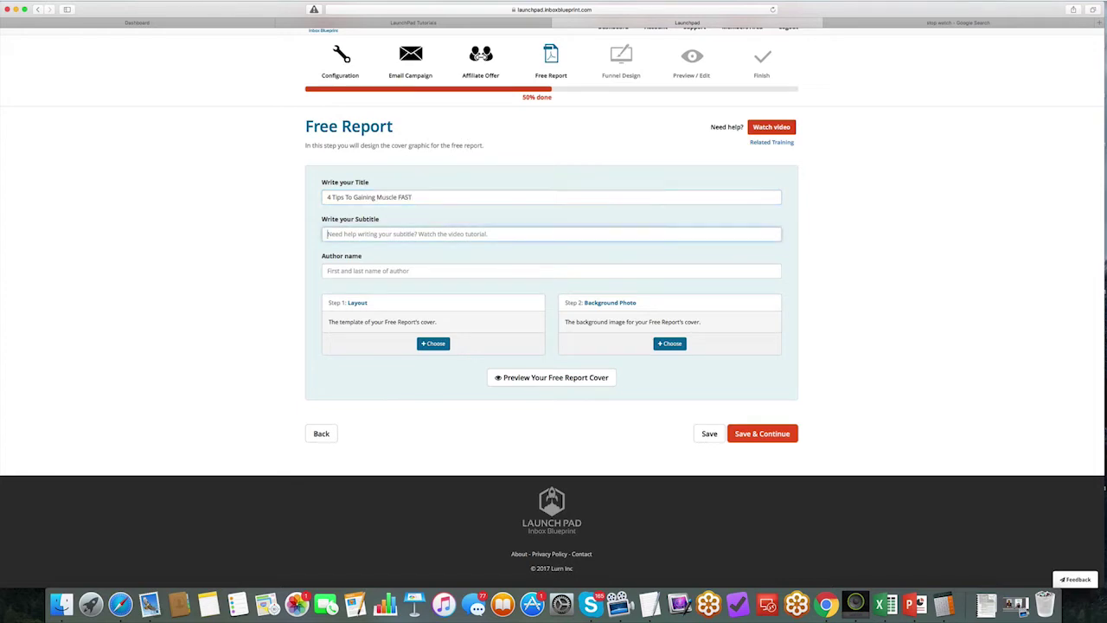
Step: Add the subtitle 'FREE Report - Download Now!' and the author's full name
{"action": "type", "text": "FREE Rep"}
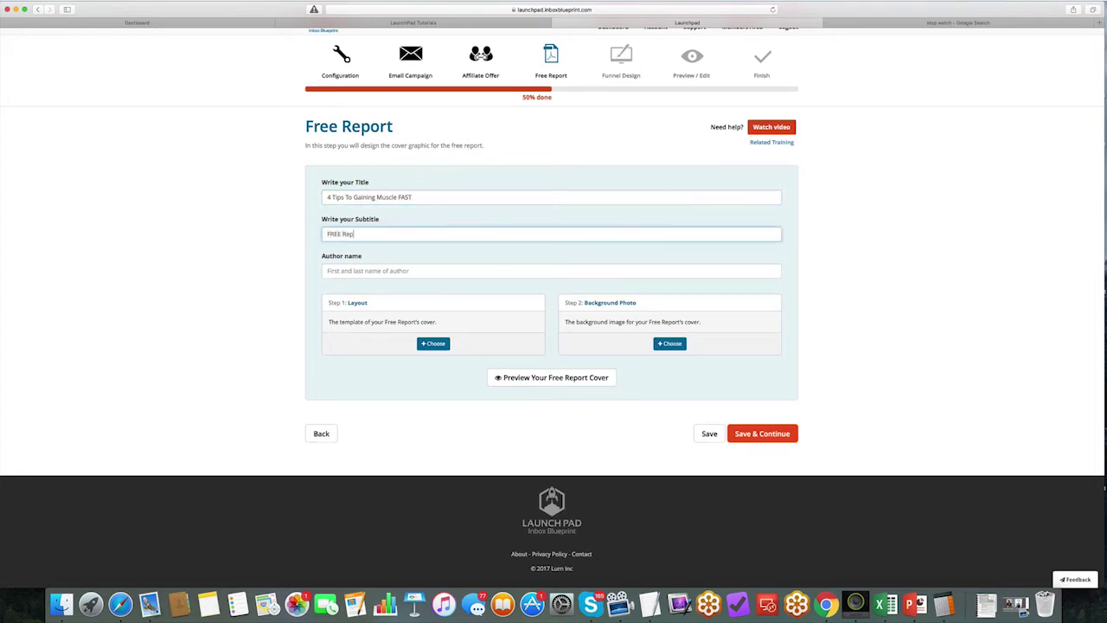
{"action": "type", "text": "ort - Download Now!"}
{"action": "key", "text": "Tab"}
{"action": "type", "text": "Anik Singal"}
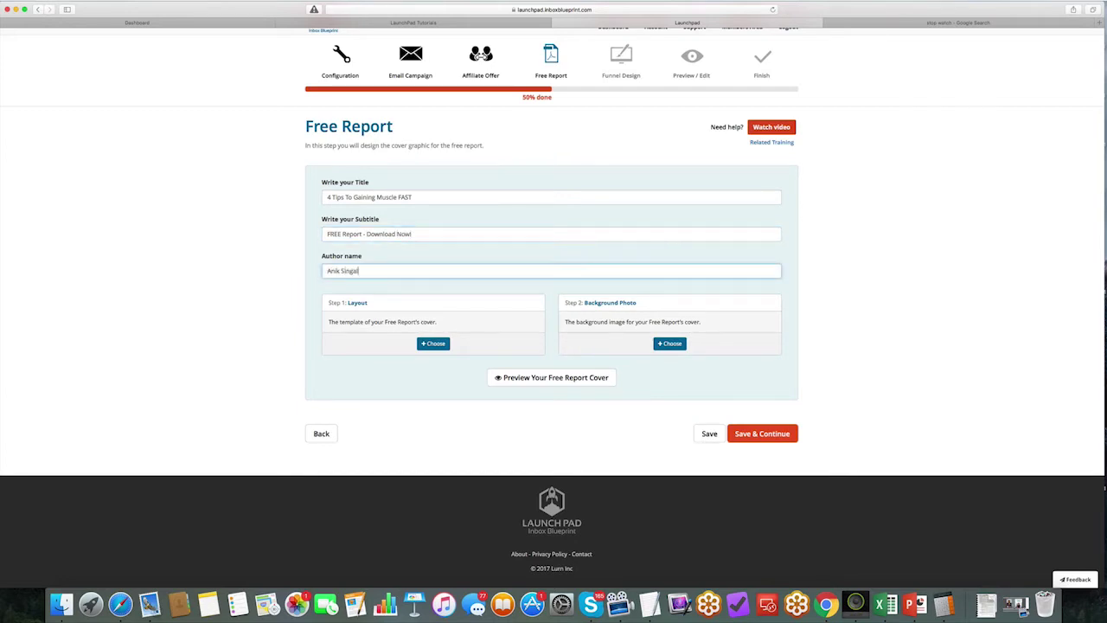
{"action": "left_click", "coordinate": [605, 285]}
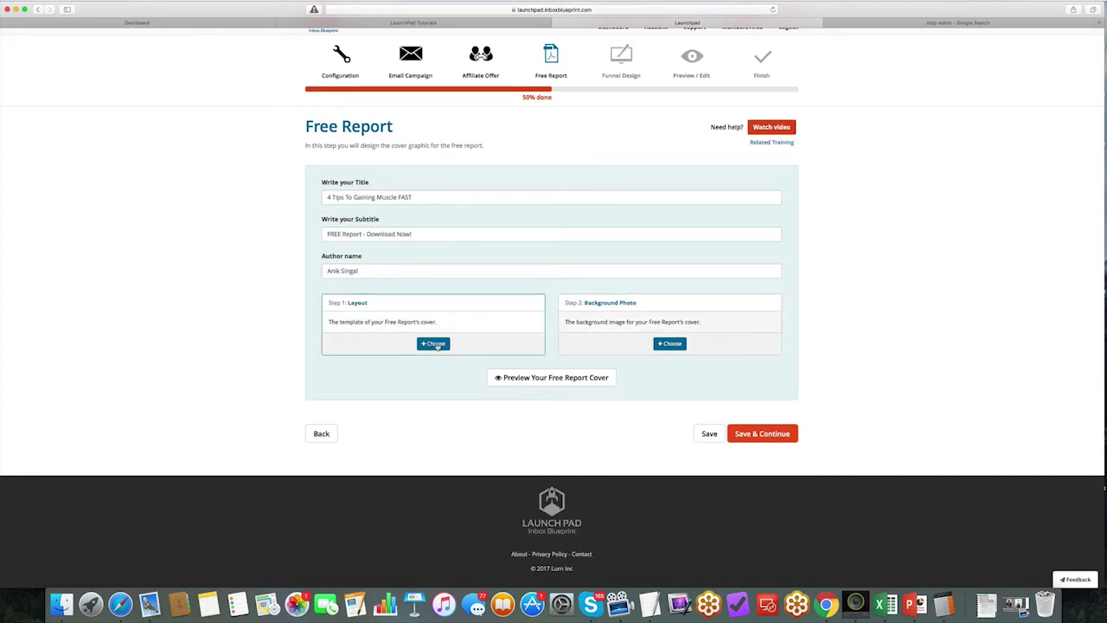
Step: Use the reading-man template as the free report cover layout
{"action": "left_click", "coordinate": [433, 343]}
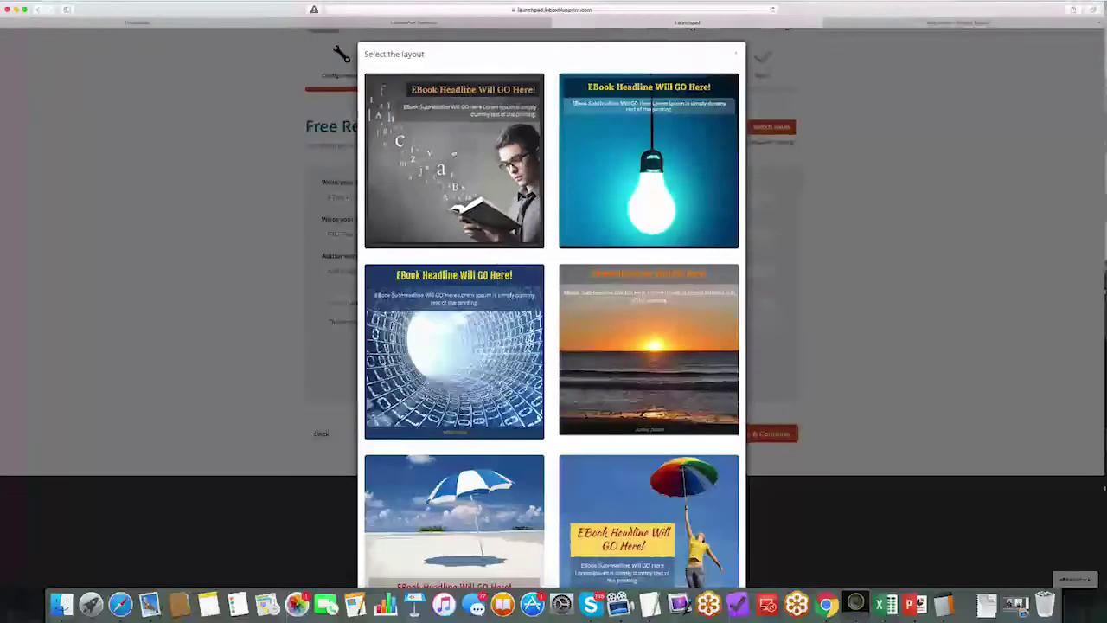
{"action": "scroll", "coordinate": [627, 282], "scroll_direction": "down", "scroll_amount": 3}
{"action": "scroll", "coordinate": [625, 283], "scroll_direction": "up", "scroll_amount": 3}
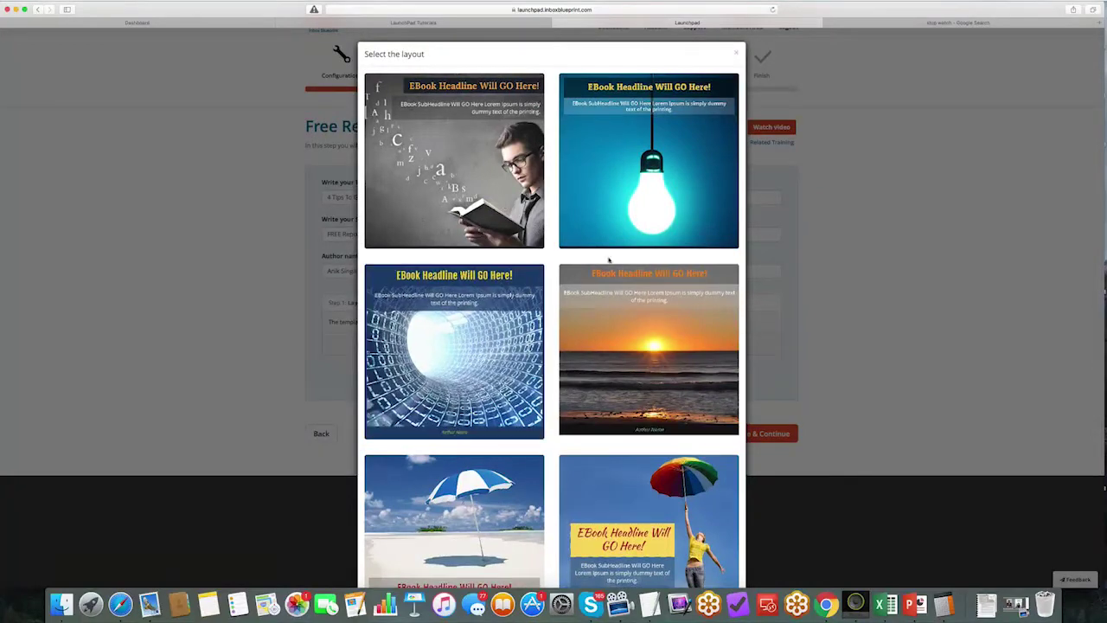
{"action": "scroll", "coordinate": [500, 290], "scroll_direction": "down", "scroll_amount": 3}
{"action": "scroll", "coordinate": [498, 292], "scroll_direction": "up", "scroll_amount": 3}
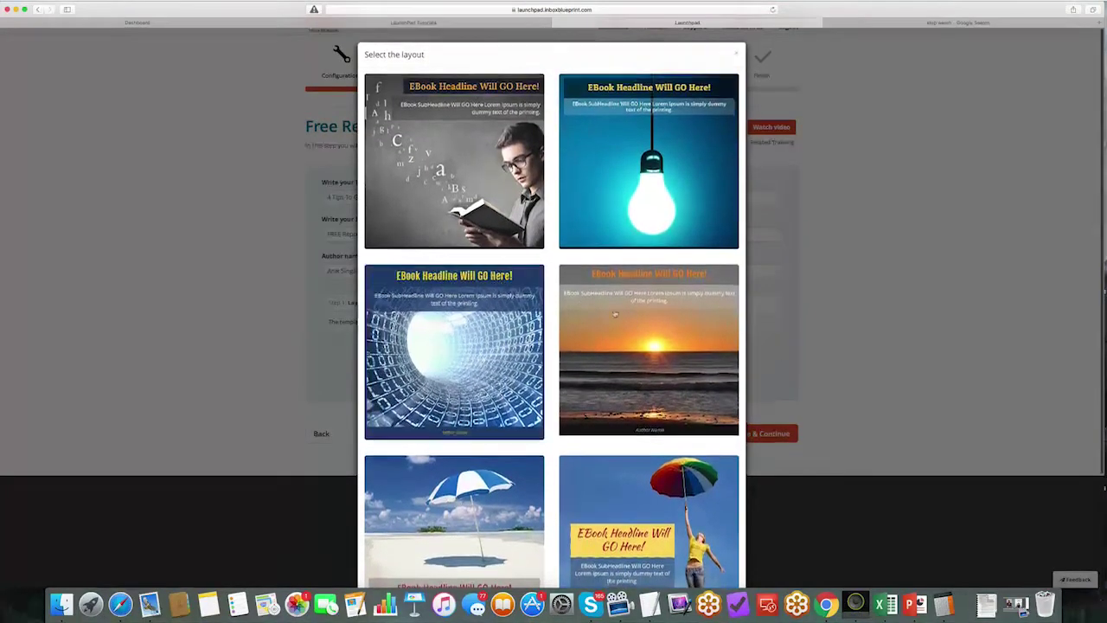
{"action": "left_click", "coordinate": [455, 134]}
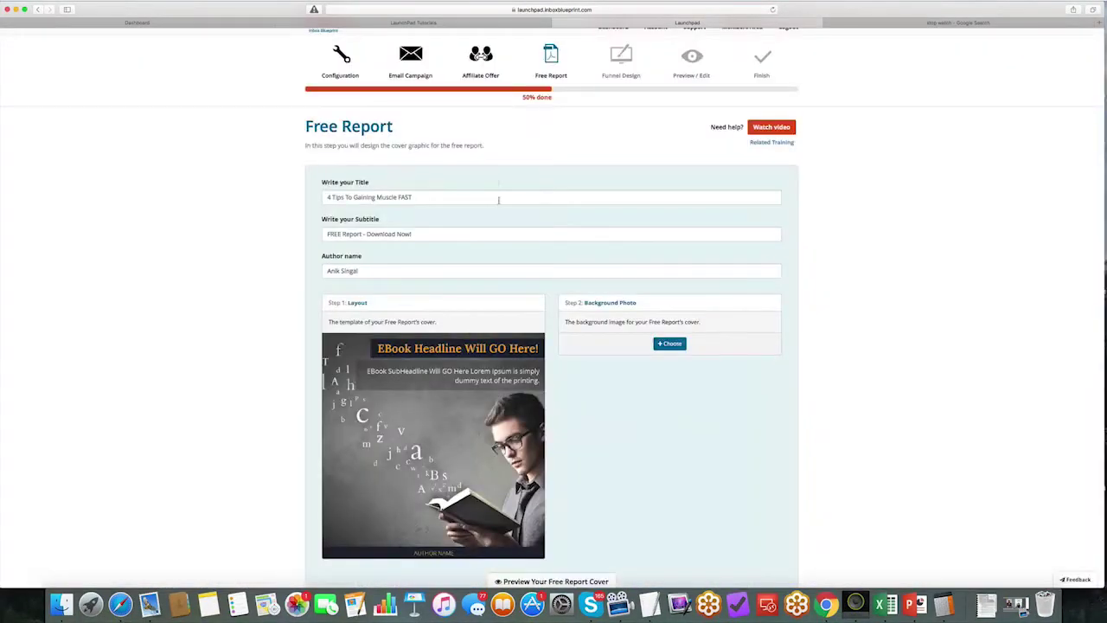
Step: Set the royalty photo of weightlifters doing barbell squats as the cover background
{"action": "scroll", "coordinate": [554, 208], "scroll_direction": "down", "scroll_amount": 3}
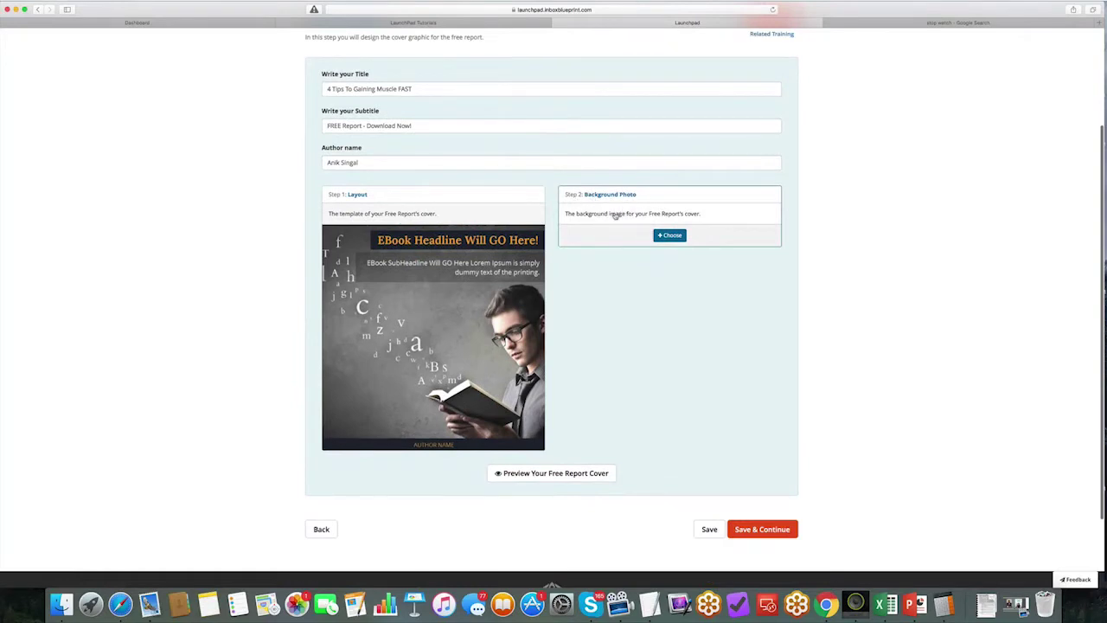
{"action": "left_click", "coordinate": [671, 235]}
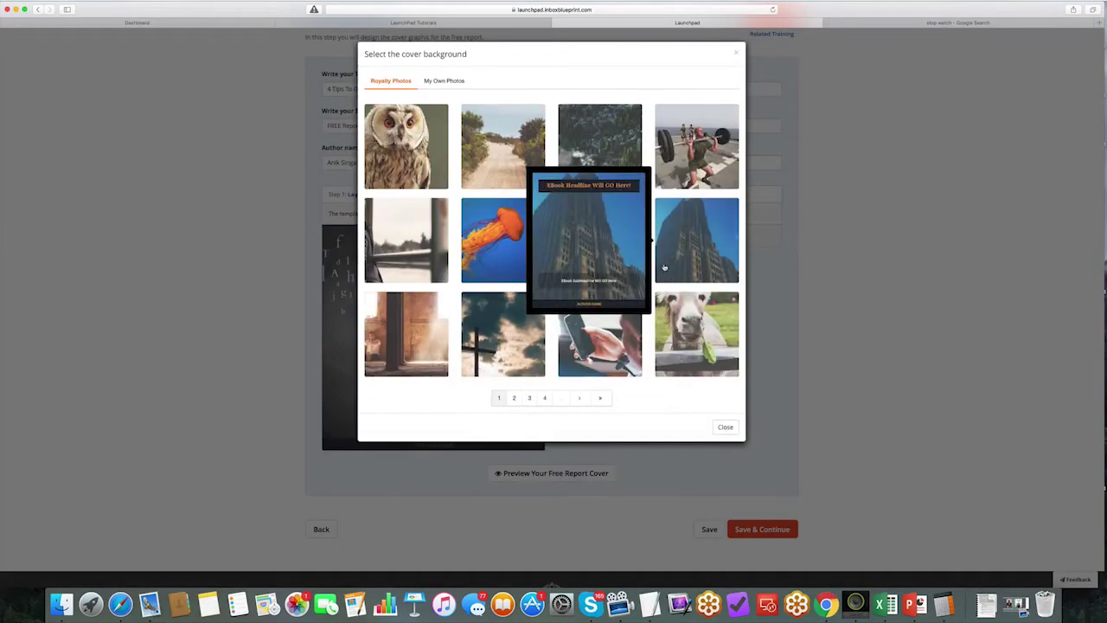
{"action": "left_click", "coordinate": [445, 81]}
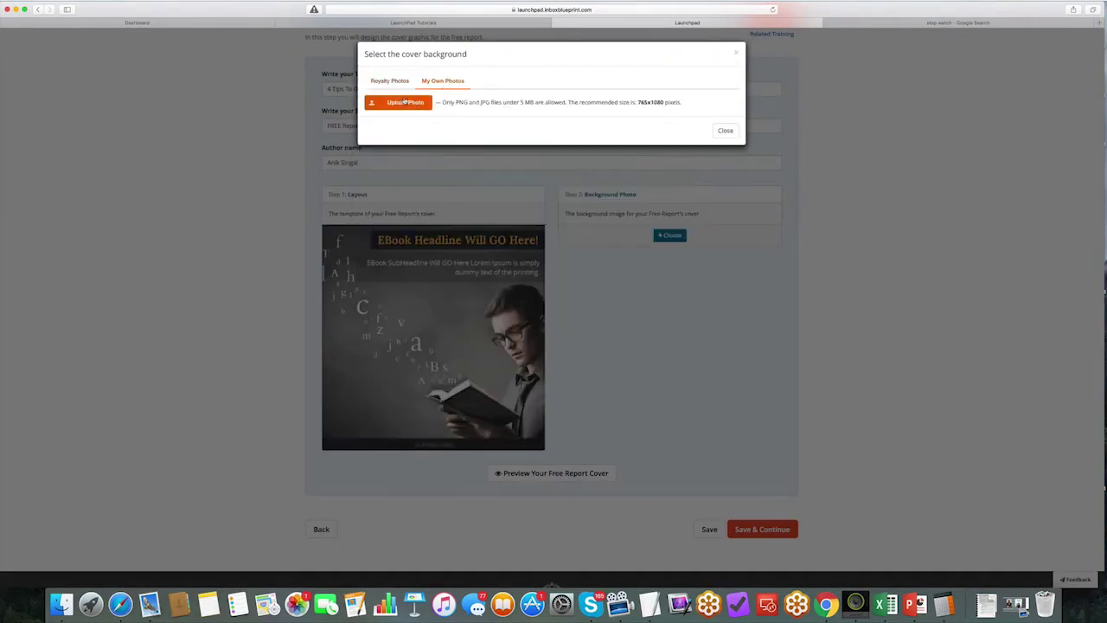
{"action": "left_click", "coordinate": [378, 80]}
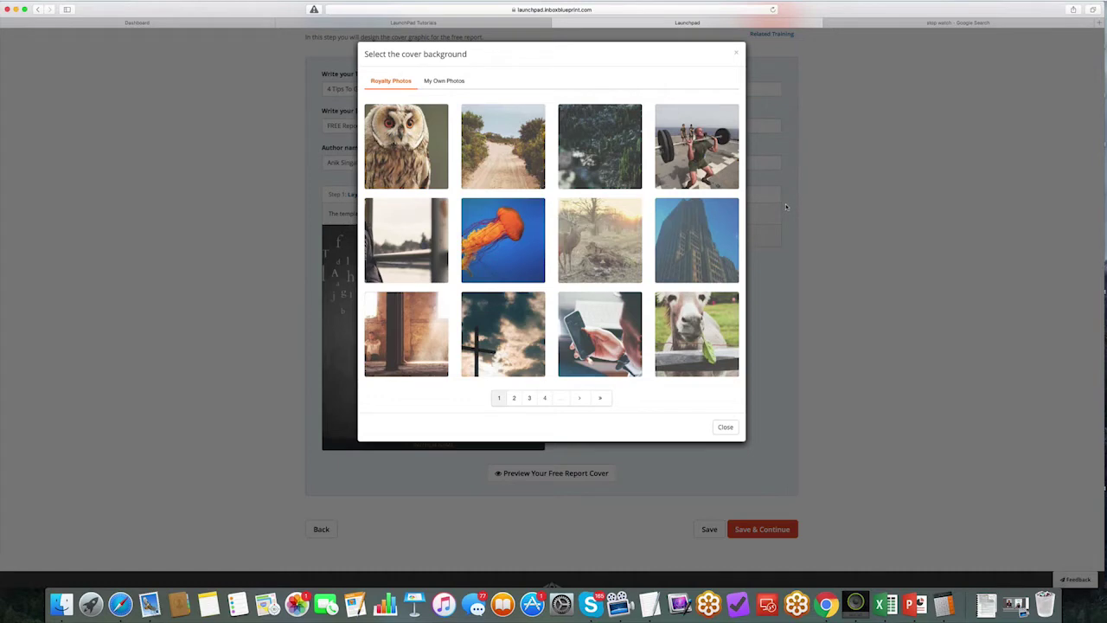
{"action": "mouse_move", "coordinate": [688, 156]}
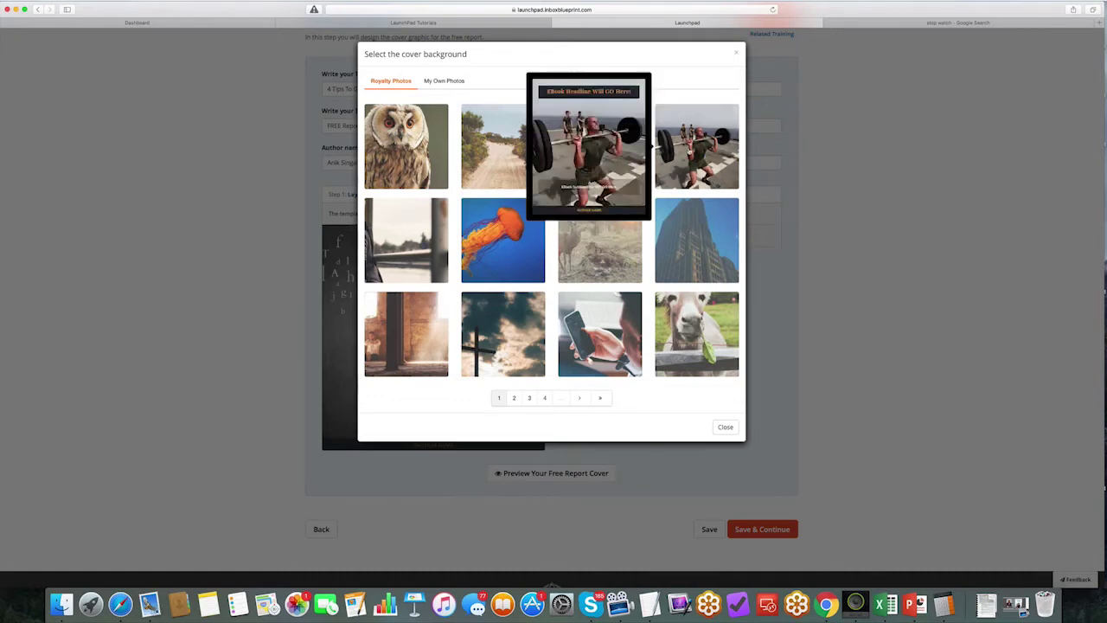
{"action": "left_click", "coordinate": [655, 147]}
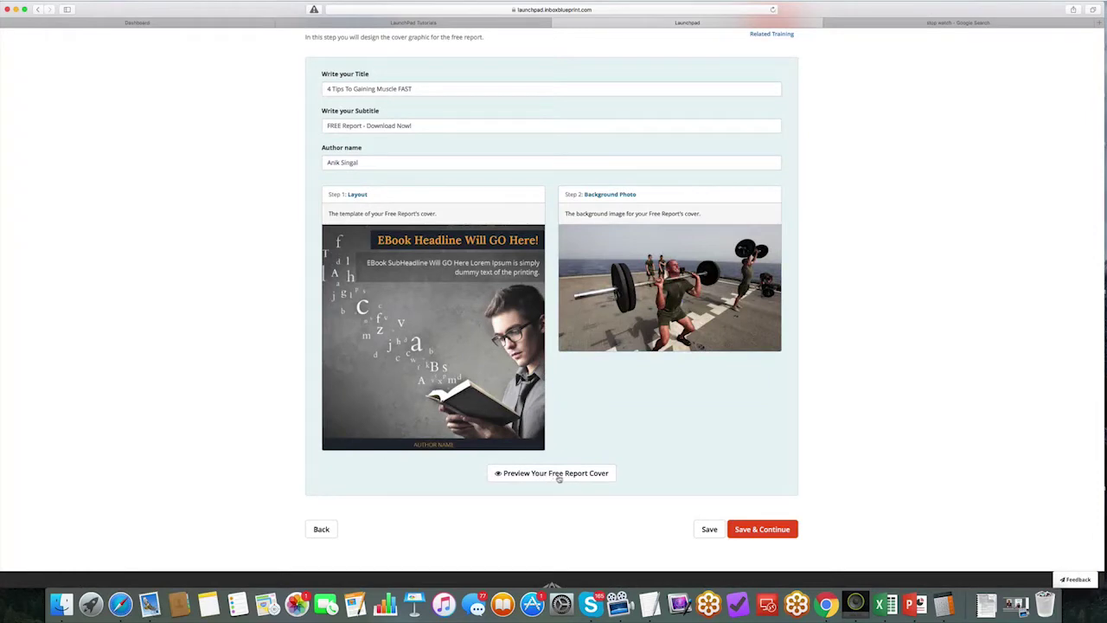
Step: In the cover preview, make the author name size 26 and bright yellow
{"action": "left_click", "coordinate": [557, 477]}
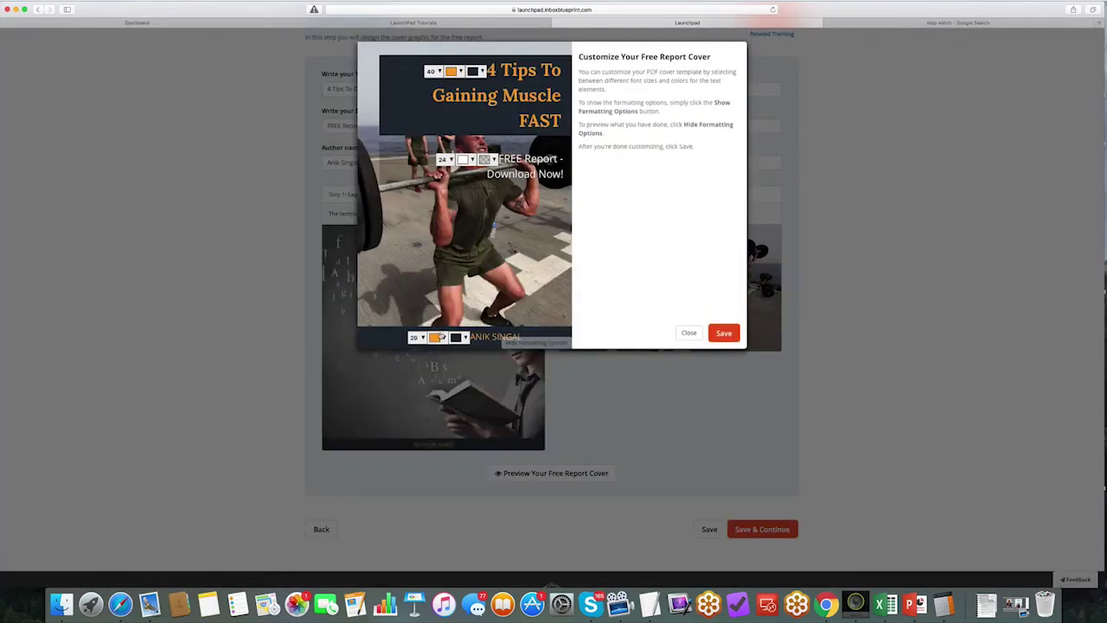
{"action": "left_click", "coordinate": [417, 338]}
{"action": "left_click", "coordinate": [417, 357]}
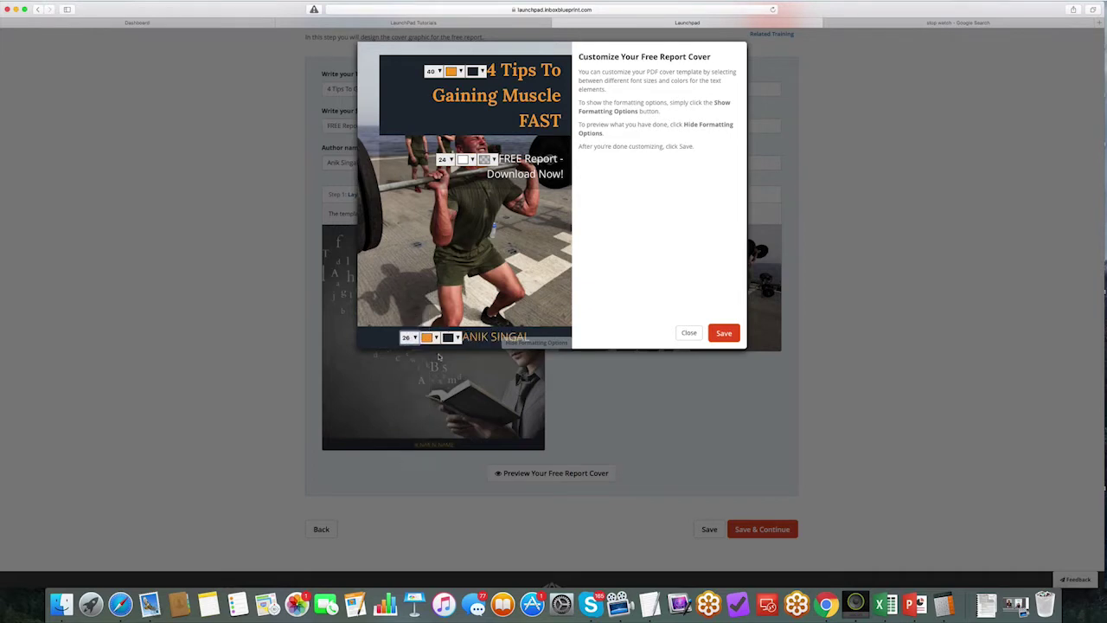
{"action": "left_click", "coordinate": [430, 338]}
{"action": "left_click", "coordinate": [493, 252]}
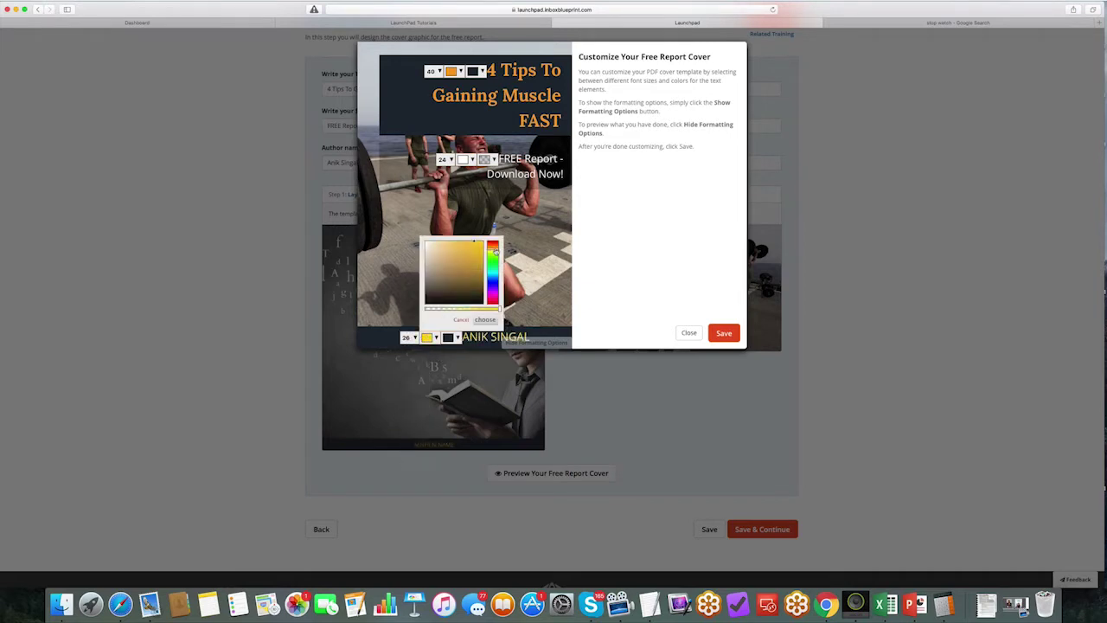
{"action": "left_click_drag", "start_coordinate": [494, 251], "coordinate": [492, 246]}
{"action": "left_click", "coordinate": [529, 192]}
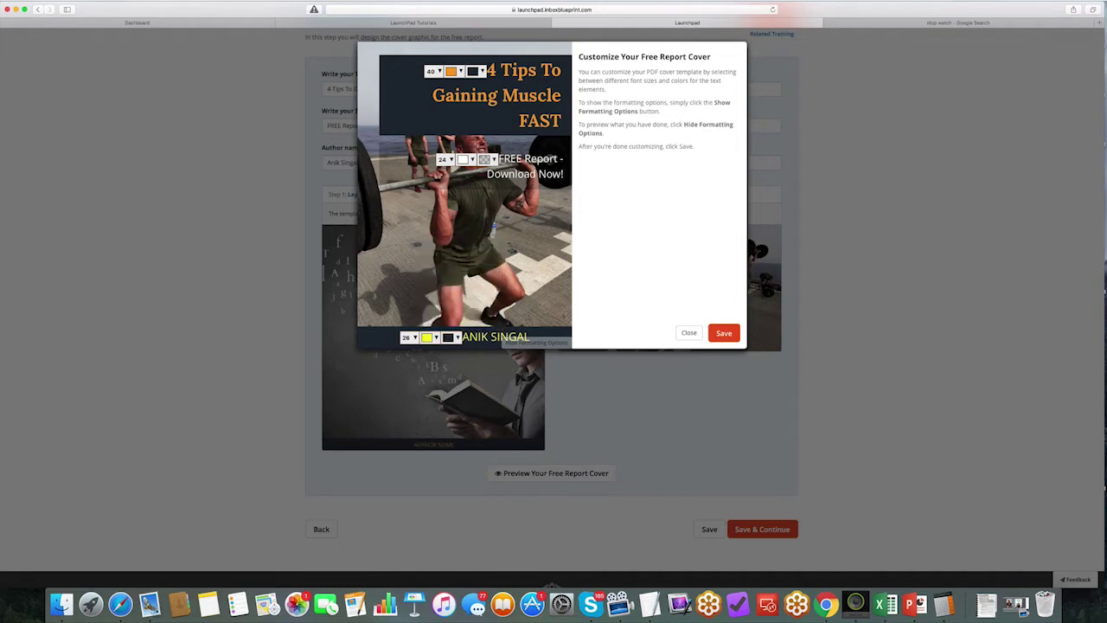
Step: Enlarge the FREE Report line to 35 and the title to 45, and make the title yellow
{"action": "left_click", "coordinate": [445, 160]}
{"action": "left_click", "coordinate": [443, 184]}
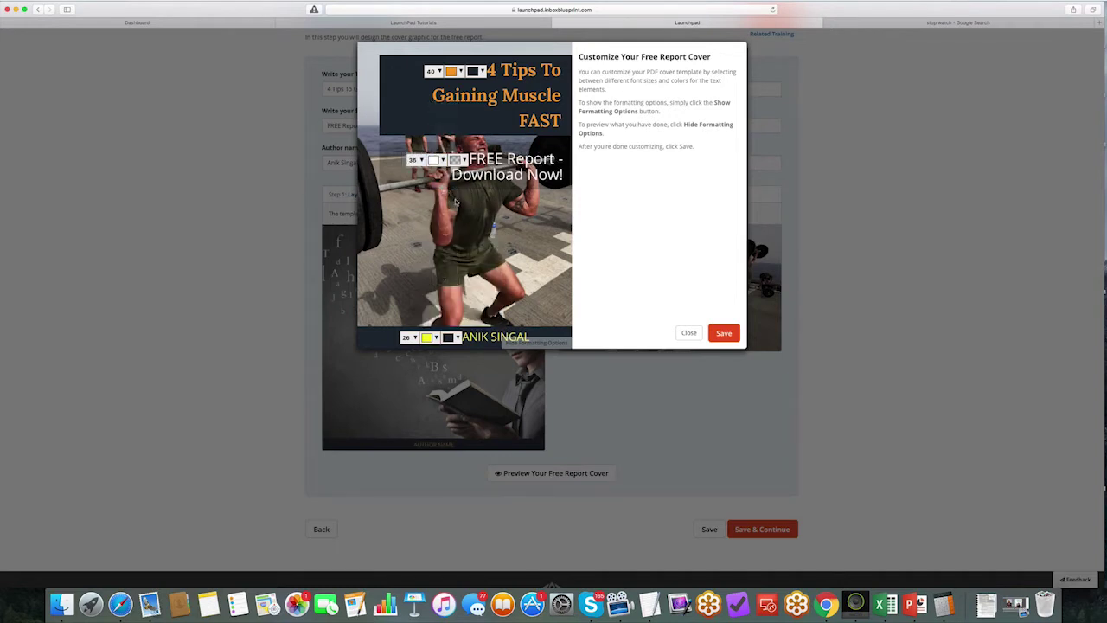
{"action": "left_click", "coordinate": [437, 71]}
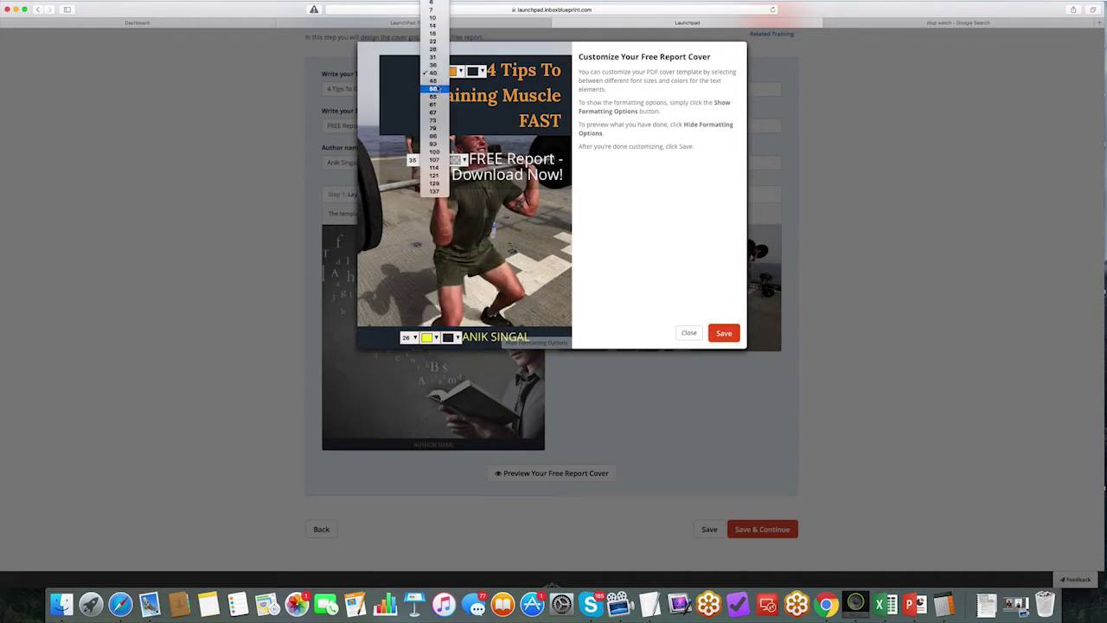
{"action": "left_click", "coordinate": [433, 80]}
{"action": "left_click", "coordinate": [442, 72]}
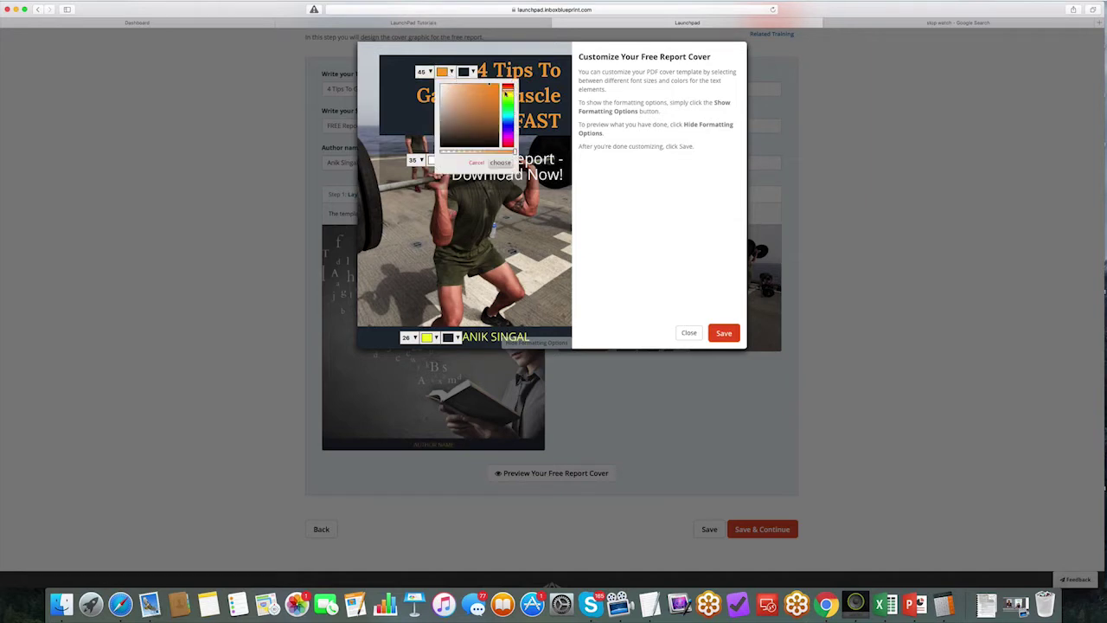
{"action": "left_click", "coordinate": [509, 95]}
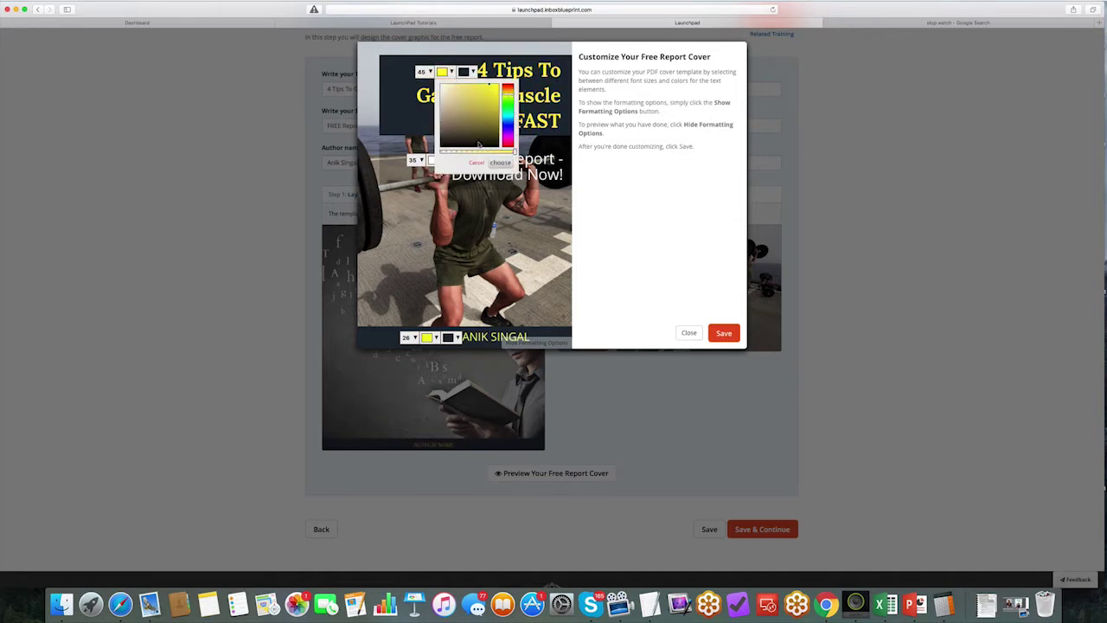
{"action": "left_click", "coordinate": [500, 162]}
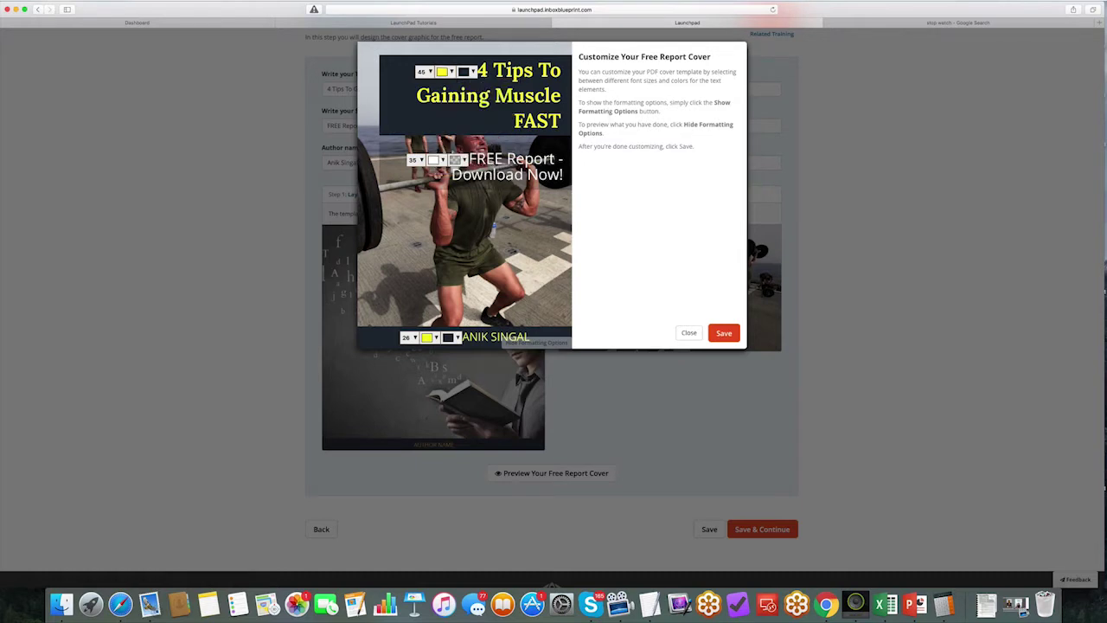
Step: Save the cover adjustments and hide the formatting options to preview the cover
{"action": "left_click", "coordinate": [725, 336]}
{"action": "left_click", "coordinate": [558, 346]}
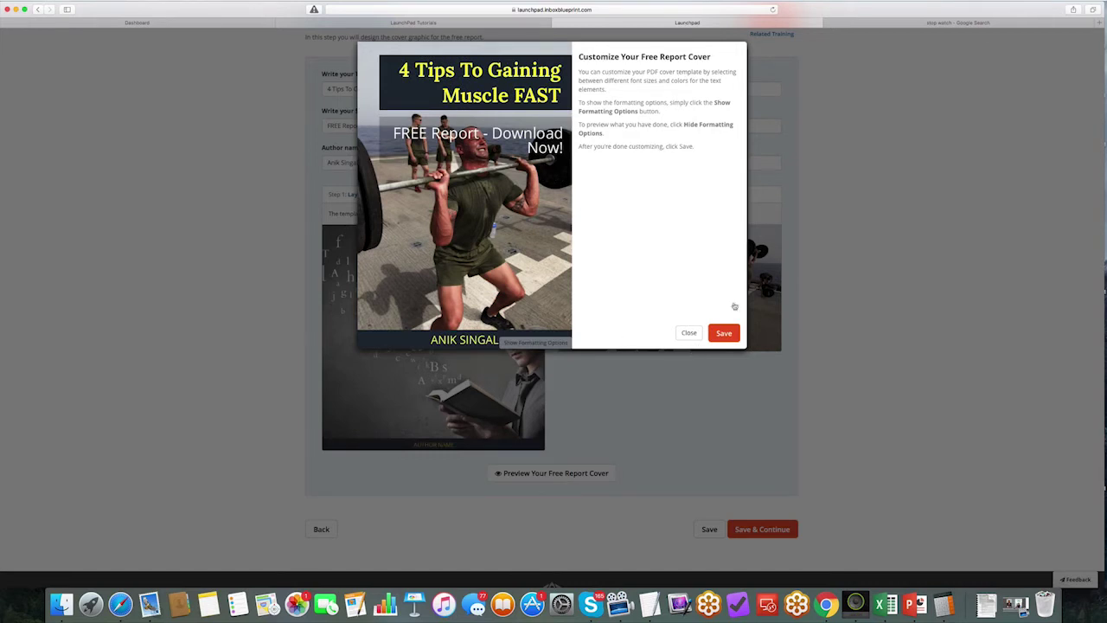
{"action": "left_click", "coordinate": [931, 23]}
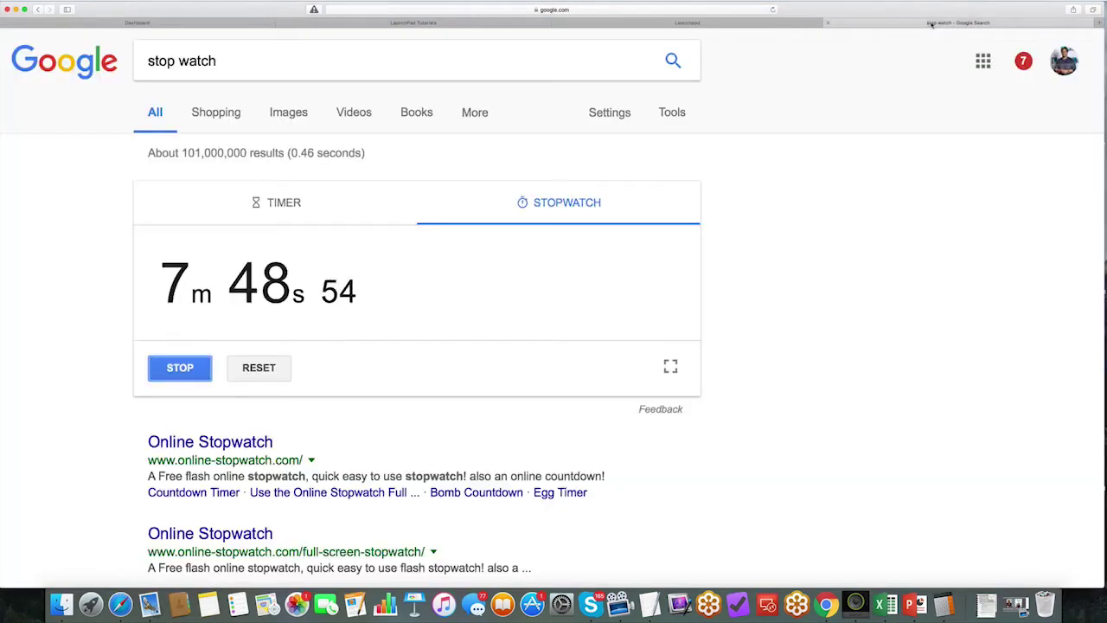
{"action": "left_click", "coordinate": [666, 22]}
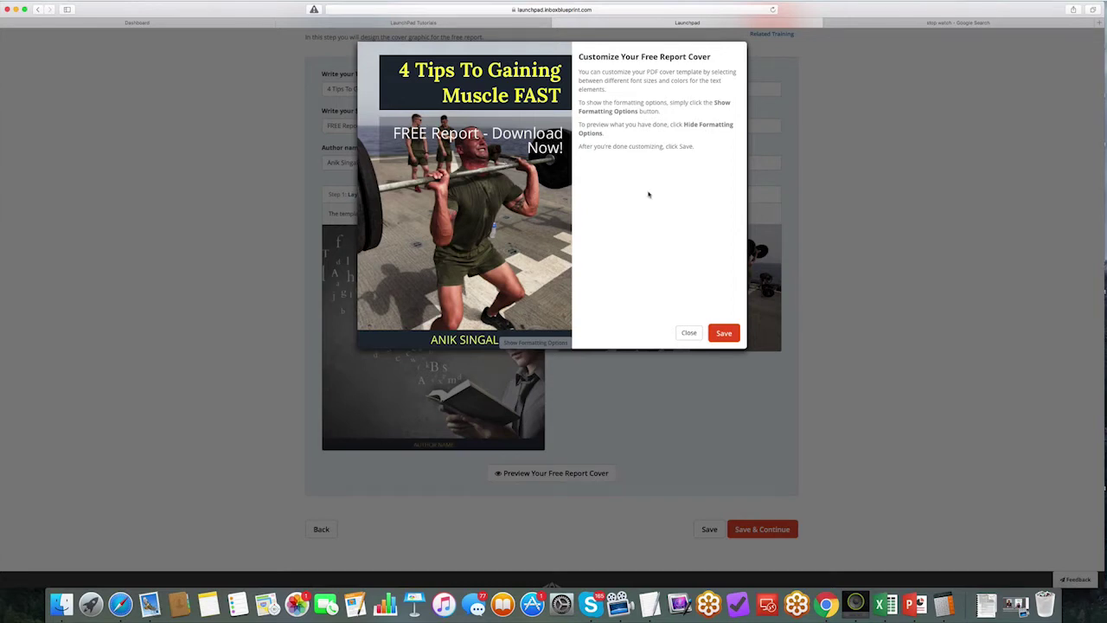
Step: Save the cover, close its customization dialog, and continue to the Autoresponders step
{"action": "left_click", "coordinate": [730, 339]}
{"action": "left_click", "coordinate": [728, 336]}
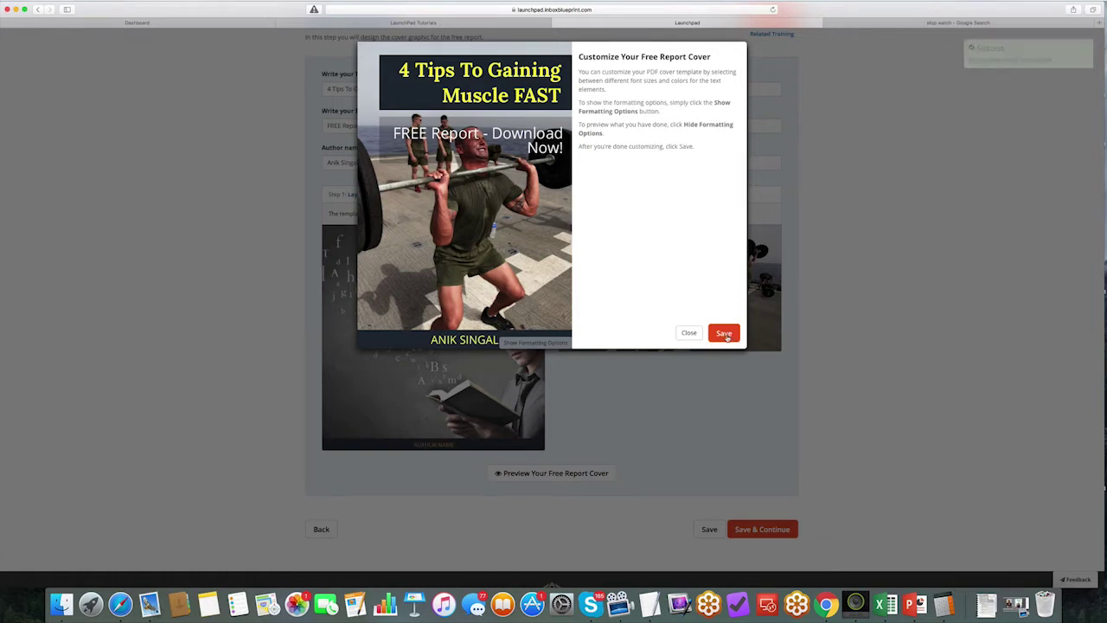
{"action": "left_click", "coordinate": [688, 333]}
{"action": "left_click", "coordinate": [754, 529]}
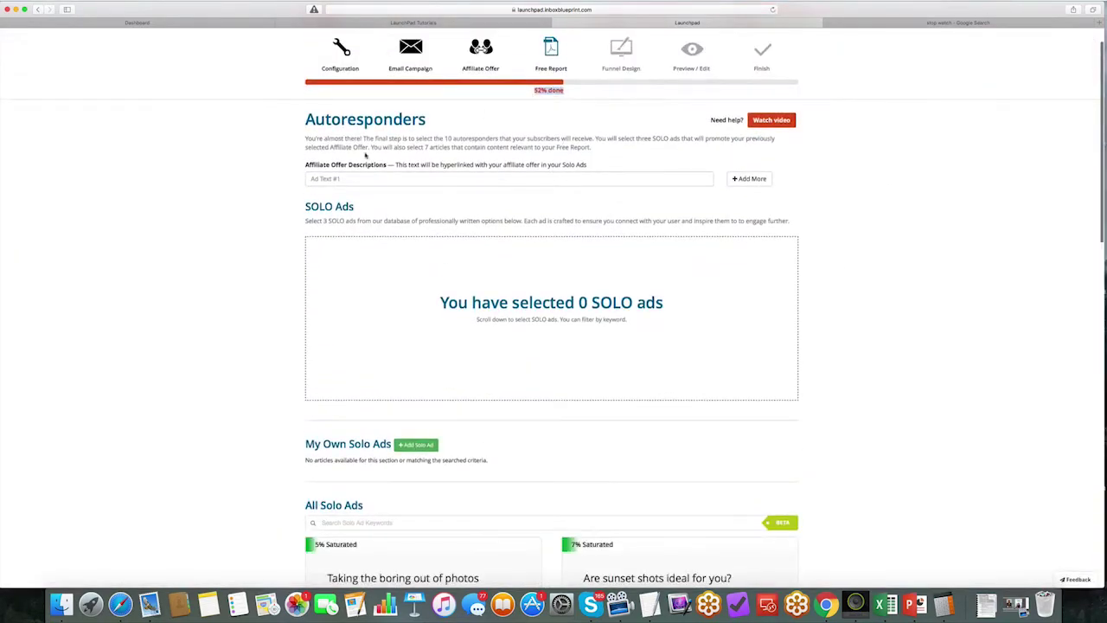
Step: Enter 'How To Gain Muscle Fast' as the first affiliate offer description and copy it
{"action": "left_click", "coordinate": [348, 178]}
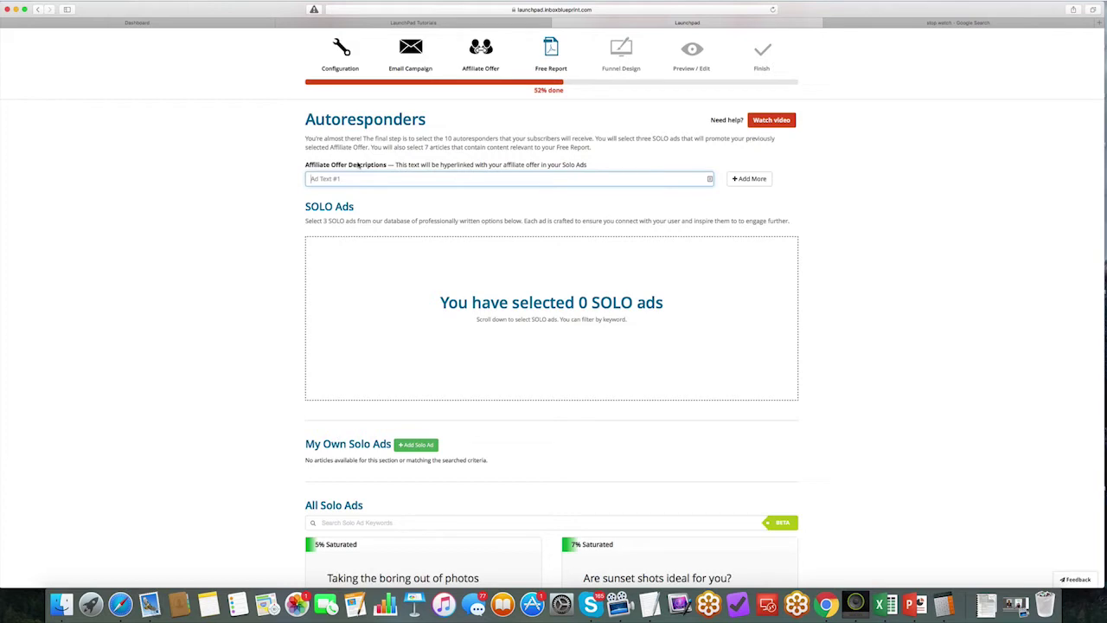
{"action": "type", "text": "About anik Singal. Anik Singal is cool."}
{"action": "key", "text": "super+a"}
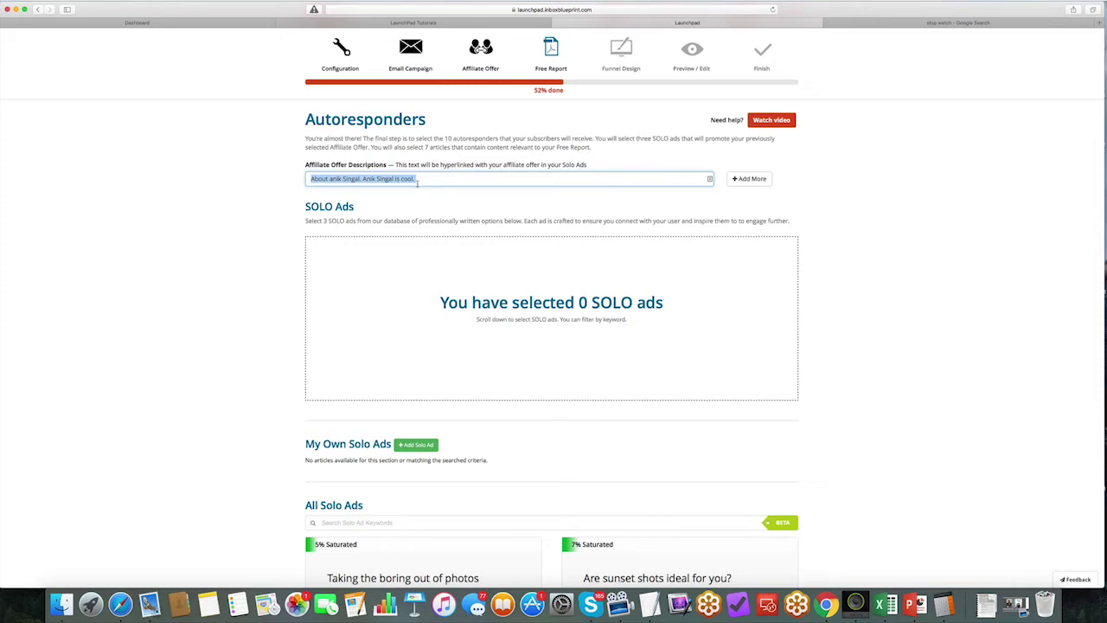
{"action": "type", "text": "How To Gai"}
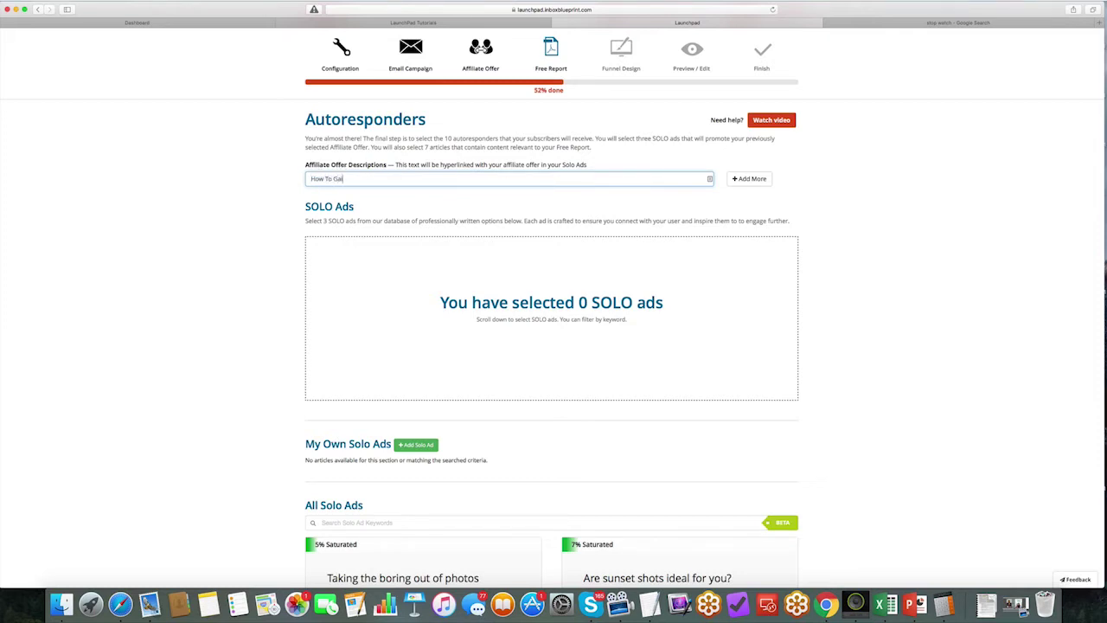
{"action": "type", "text": "n Muscle Fast"}
{"action": "key", "text": "super+a"}
{"action": "key", "text": "super+c"}
Step: Add a second description reading 'How To Gain 10 Pounds of Muscle Fast'
{"action": "left_click", "coordinate": [749, 179]}
{"action": "left_click", "coordinate": [501, 197]}
{"action": "key", "text": "super+v"}
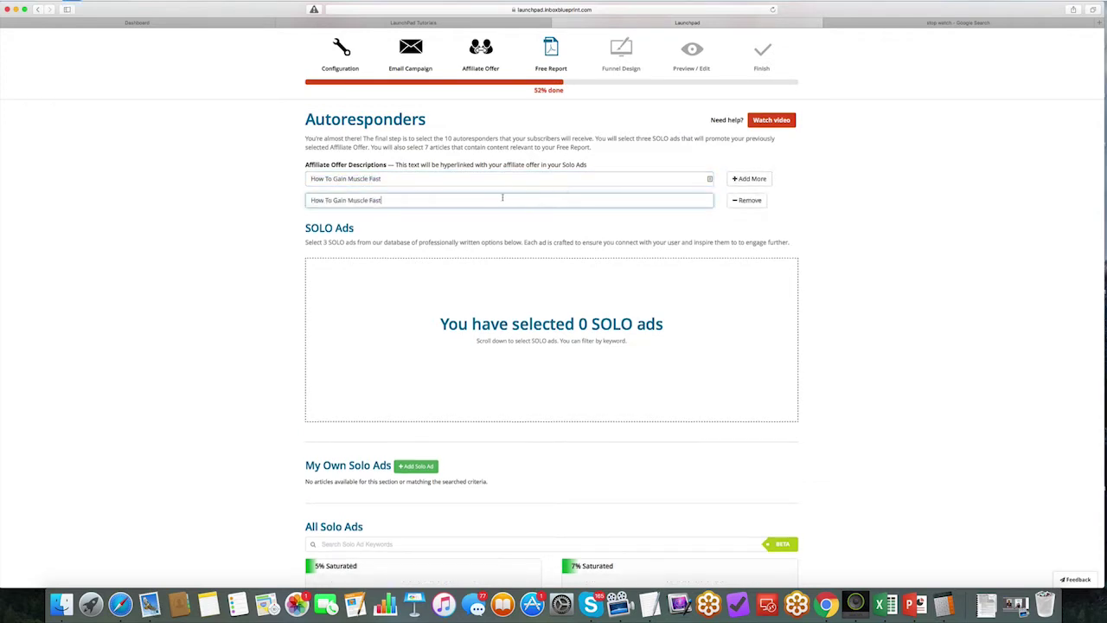
{"action": "left_click", "coordinate": [346, 199]}
{"action": "type", "text": "10 Pounds of"}
{"action": "left_click", "coordinate": [389, 179]}
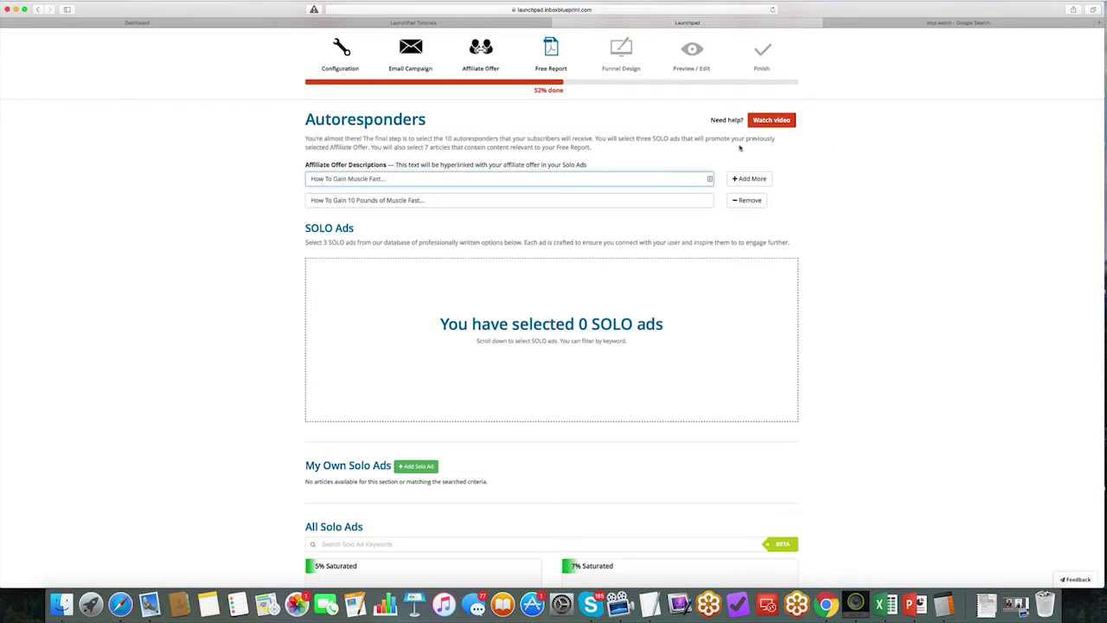
Step: Search the solo ad keywords for 'weight' instead of 'muscle'
{"action": "scroll", "coordinate": [412, 185], "scroll_direction": "down", "scroll_amount": 2}
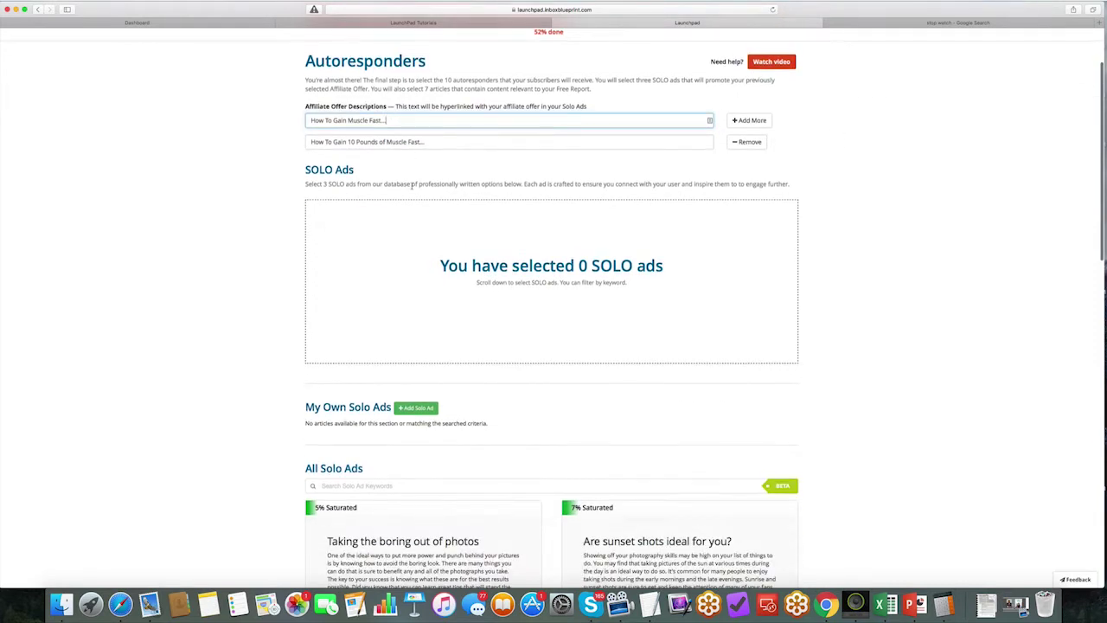
{"action": "left_click_drag", "start_coordinate": [303, 173], "coordinate": [353, 172]}
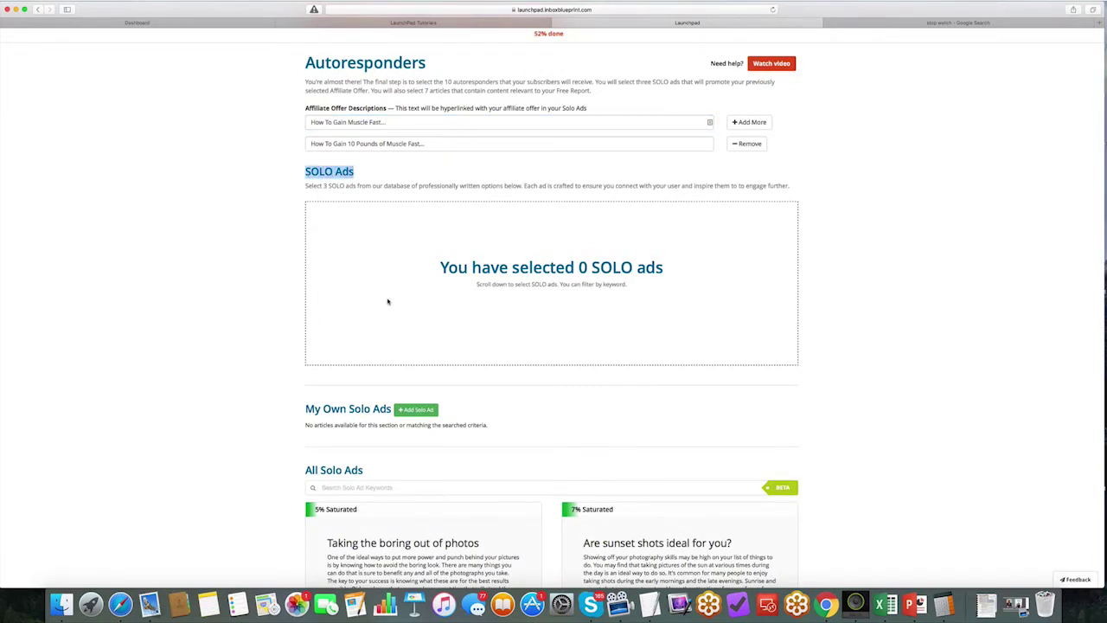
{"action": "scroll", "coordinate": [387, 300], "scroll_direction": "down", "scroll_amount": 2}
{"action": "left_click", "coordinate": [336, 423]}
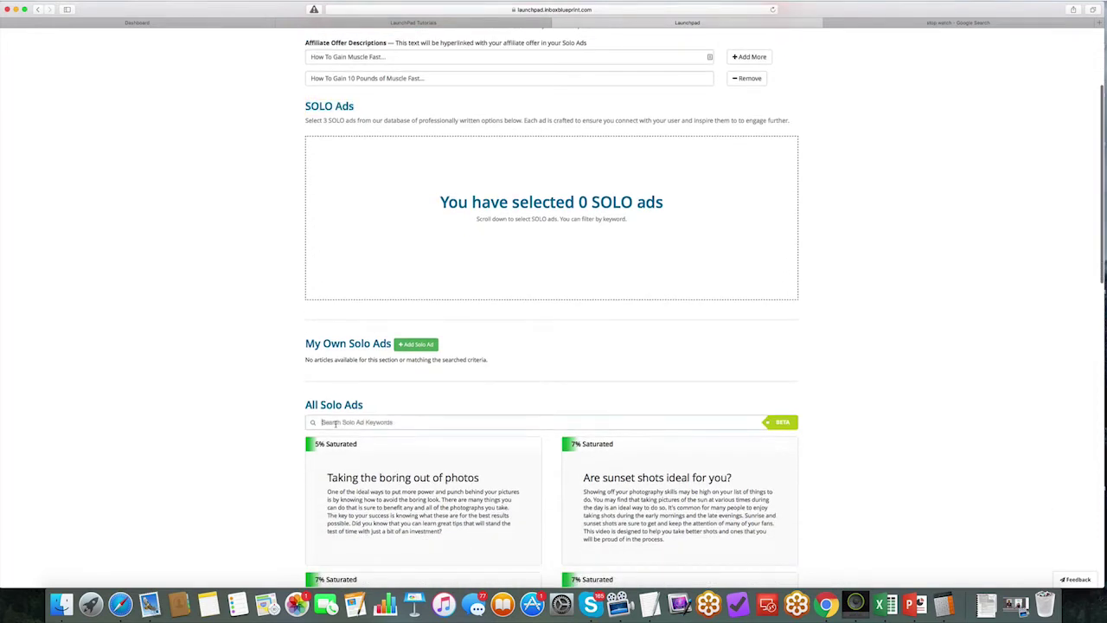
{"action": "type", "text": "muscle"}
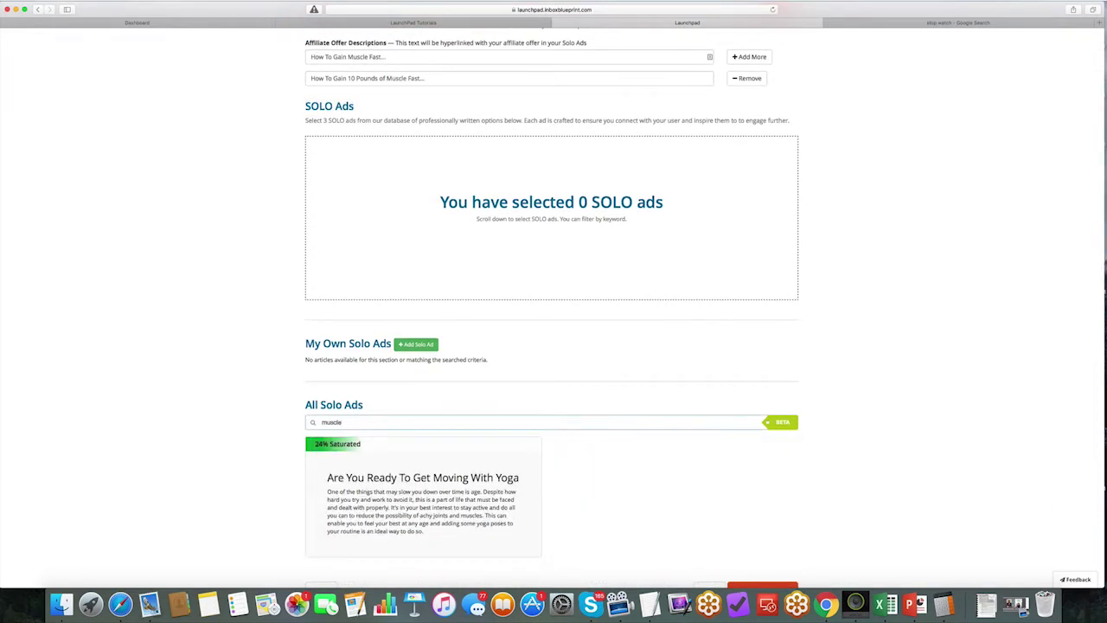
{"action": "scroll", "coordinate": [353, 403], "scroll_direction": "up", "scroll_amount": 1}
{"action": "scroll", "coordinate": [353, 402], "scroll_direction": "down", "scroll_amount": 2}
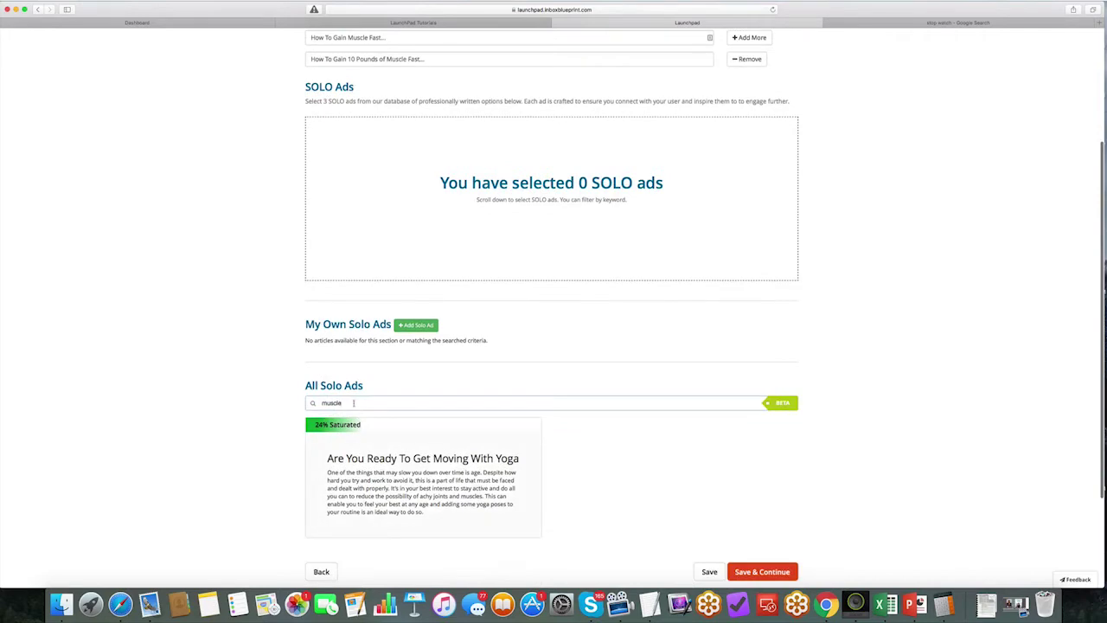
{"action": "double_click", "coordinate": [353, 402]}
{"action": "type", "text": "weight"}
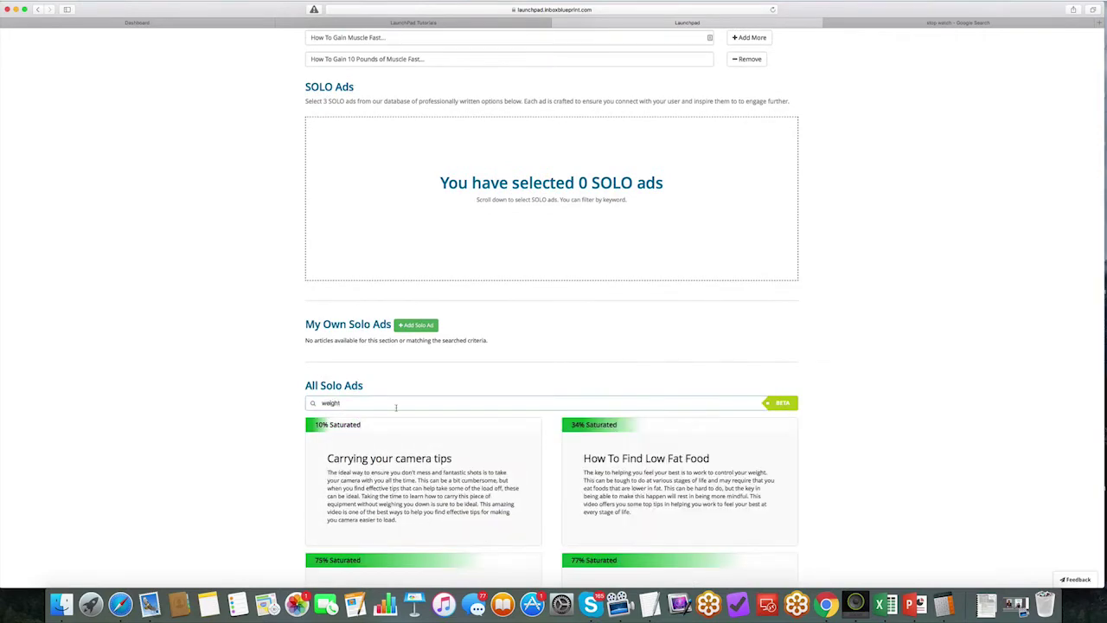
{"action": "scroll", "coordinate": [548, 424], "scroll_direction": "down", "scroll_amount": 5}
{"action": "scroll", "coordinate": [504, 332], "scroll_direction": "up", "scroll_amount": 5}
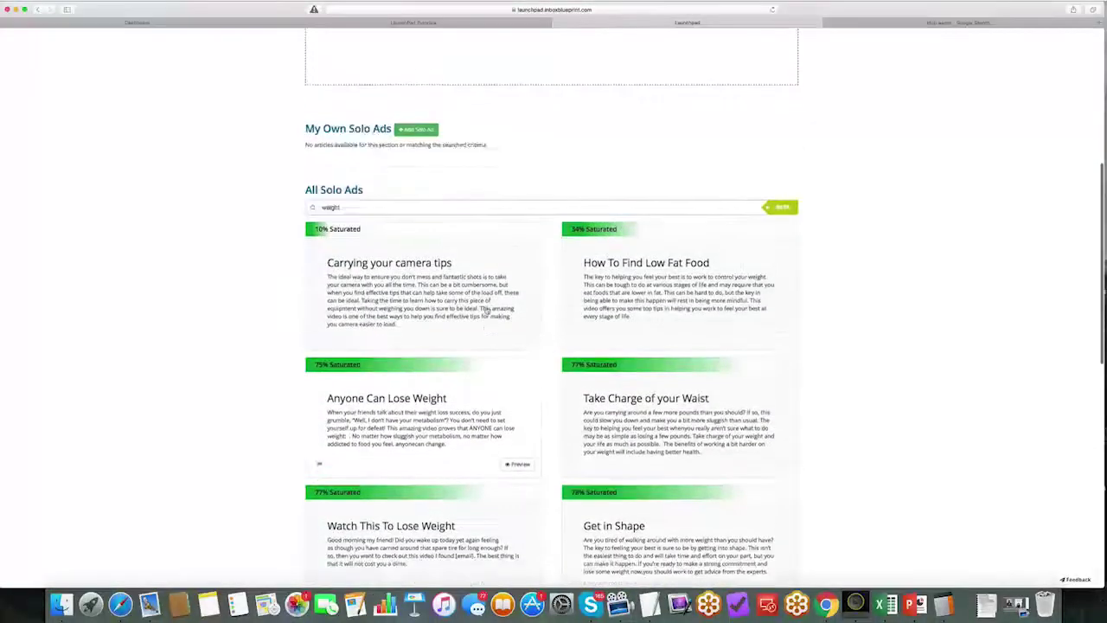
{"action": "left_click_drag", "start_coordinate": [332, 104], "coordinate": [356, 93]}
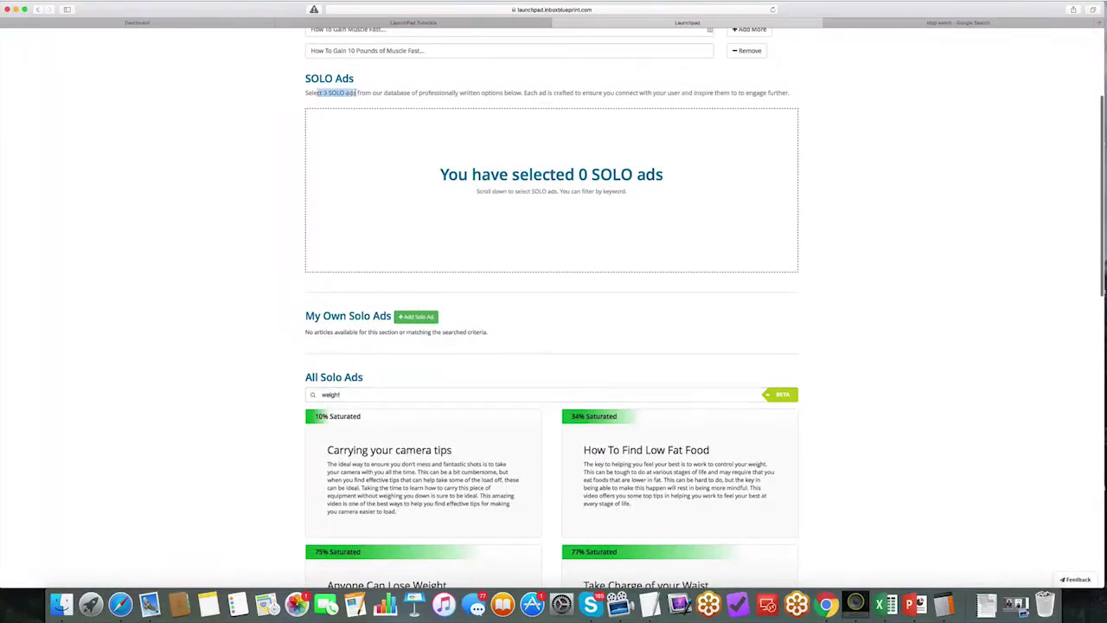
{"action": "scroll", "coordinate": [442, 235], "scroll_direction": "down", "scroll_amount": 5}
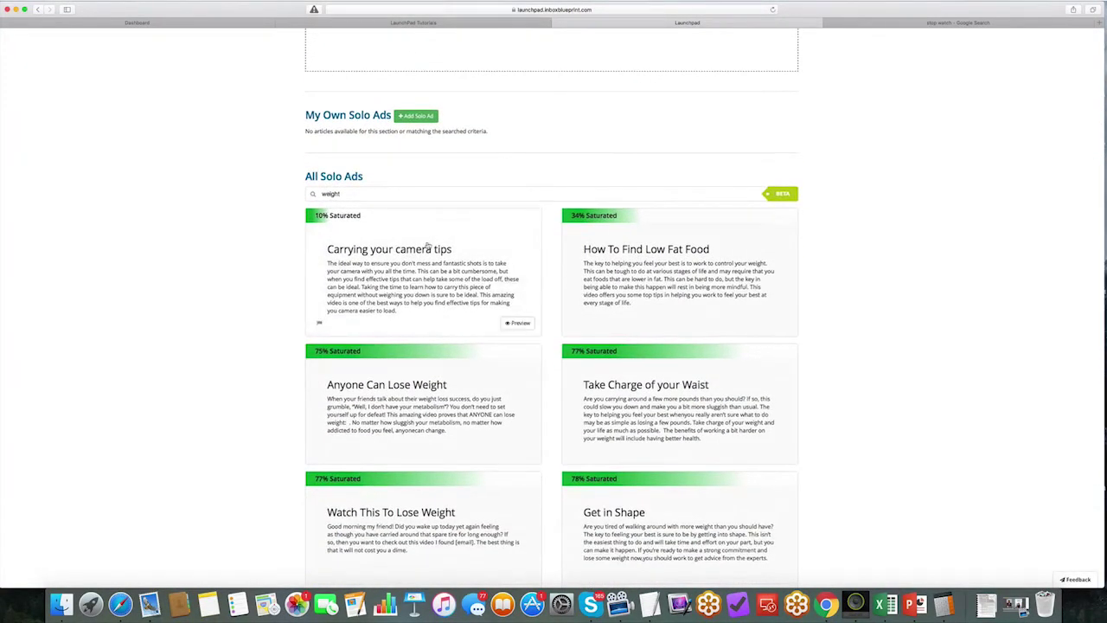
Step: Select Anyone Can Lose Weight, Take Charge of your Waist and How To Find Low Fat Food, putting Low Fat Food first
{"action": "left_click", "coordinate": [413, 407]}
{"action": "scroll", "coordinate": [682, 412], "scroll_direction": "down", "scroll_amount": 3}
{"action": "left_click", "coordinate": [645, 341]}
{"action": "scroll", "coordinate": [645, 341], "scroll_direction": "up", "scroll_amount": 3}
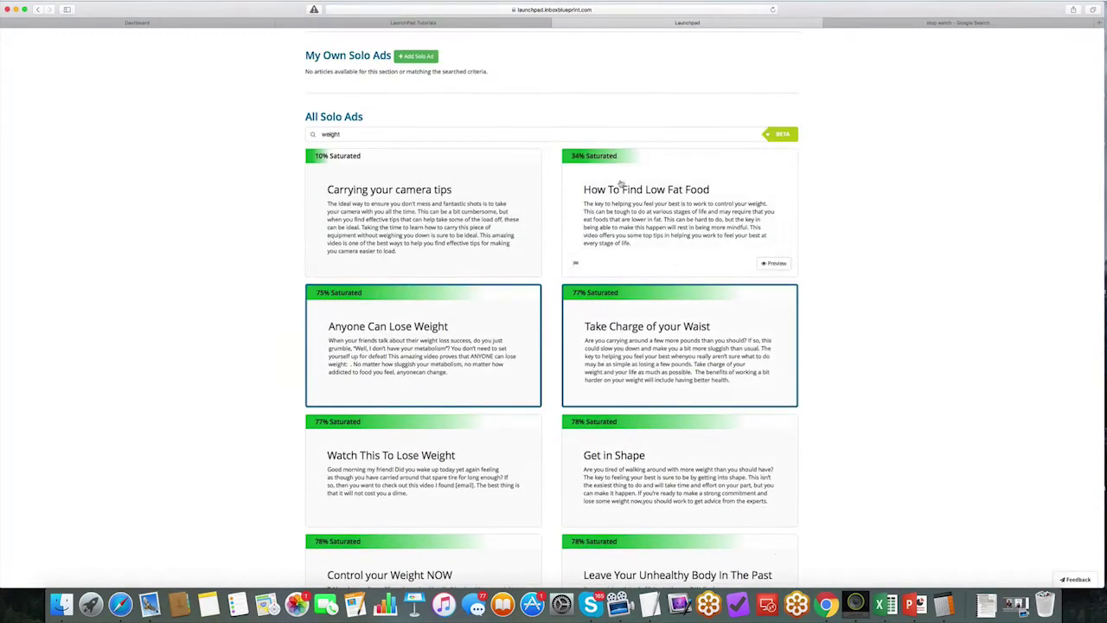
{"action": "left_click", "coordinate": [625, 200]}
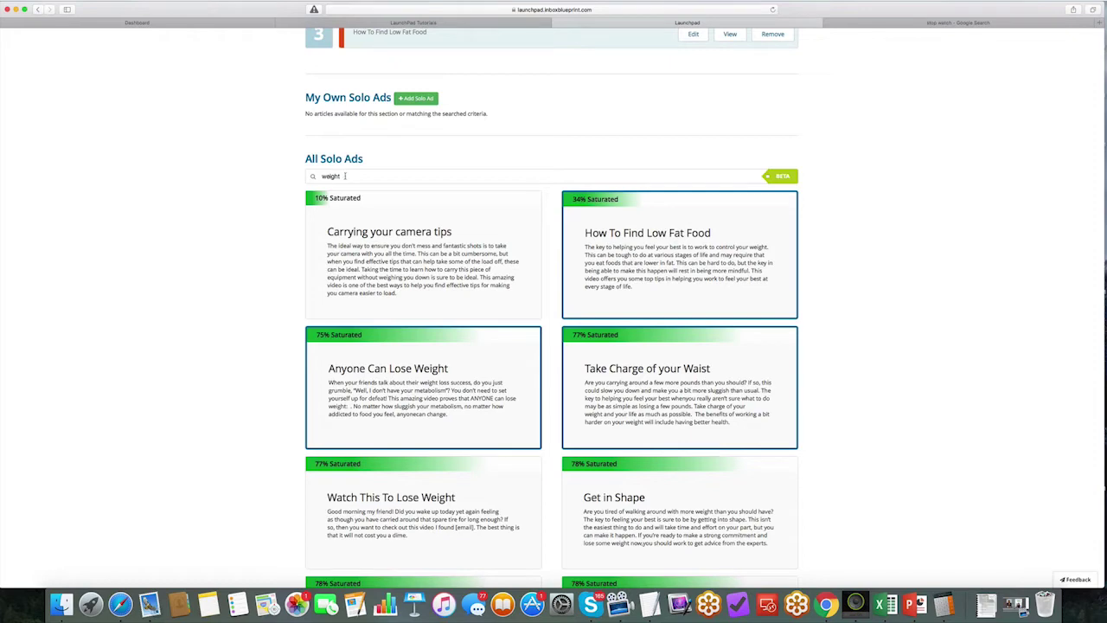
{"action": "scroll", "coordinate": [345, 175], "scroll_direction": "up", "scroll_amount": 5}
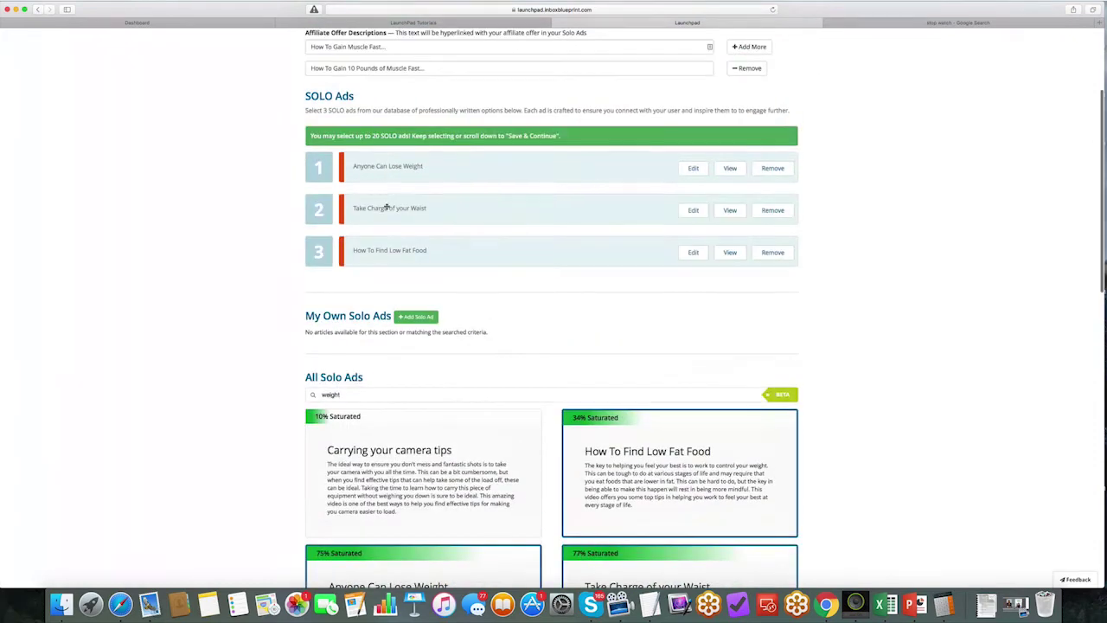
{"action": "left_click_drag", "start_coordinate": [385, 207], "coordinate": [378, 172]}
Step: Review the Take Charge of your Waist ad text and close it unchanged
{"action": "left_click", "coordinate": [692, 210]}
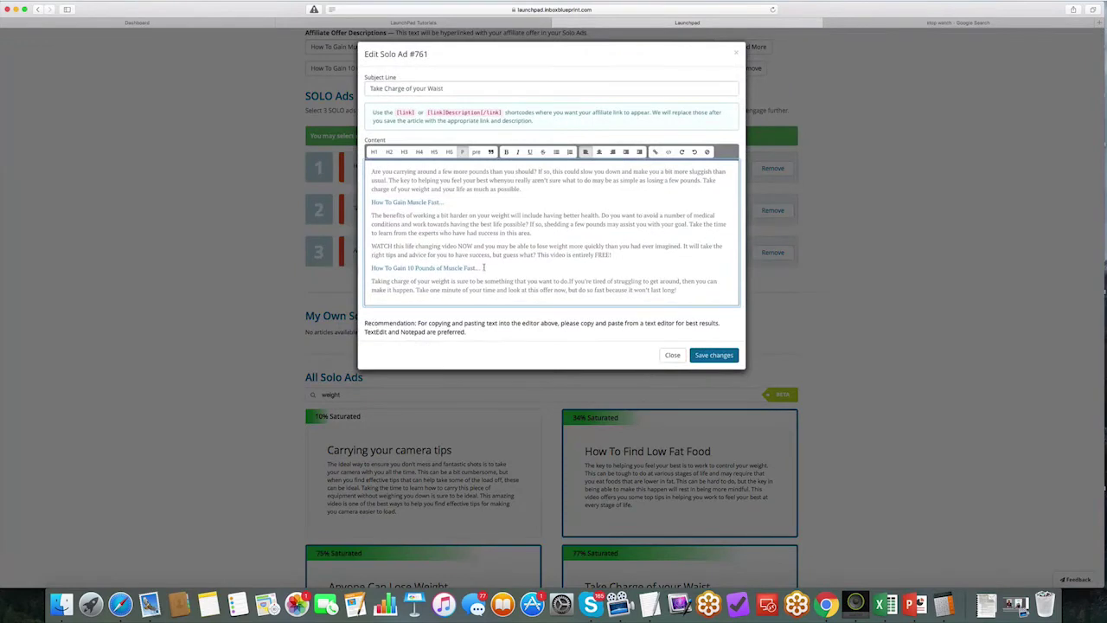
{"action": "left_click_drag", "start_coordinate": [483, 267], "coordinate": [372, 268]}
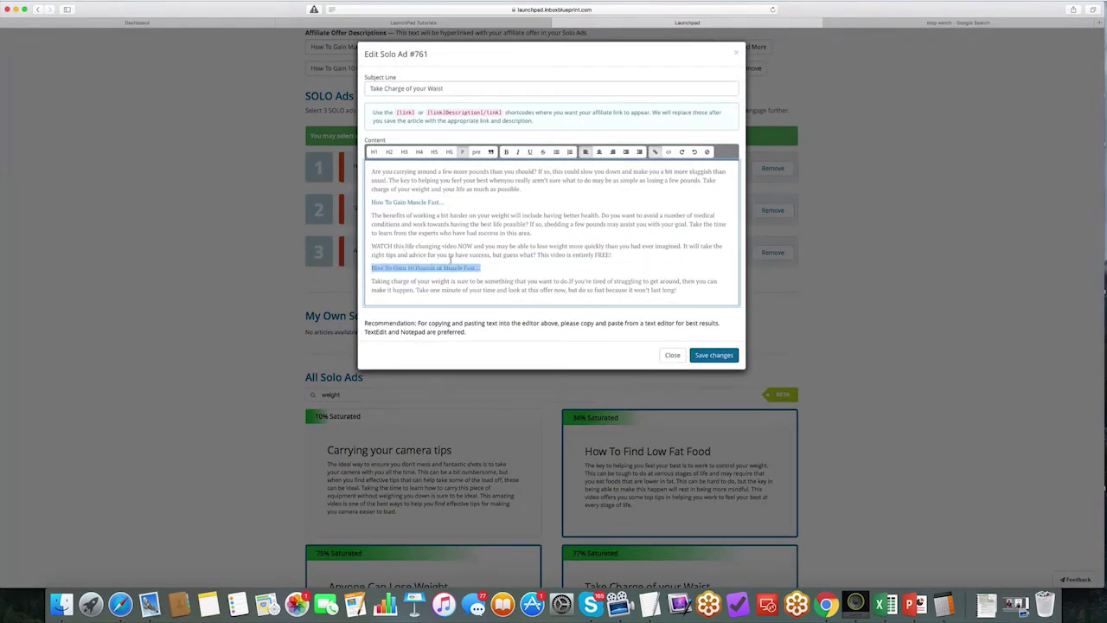
{"action": "left_click", "coordinate": [673, 355]}
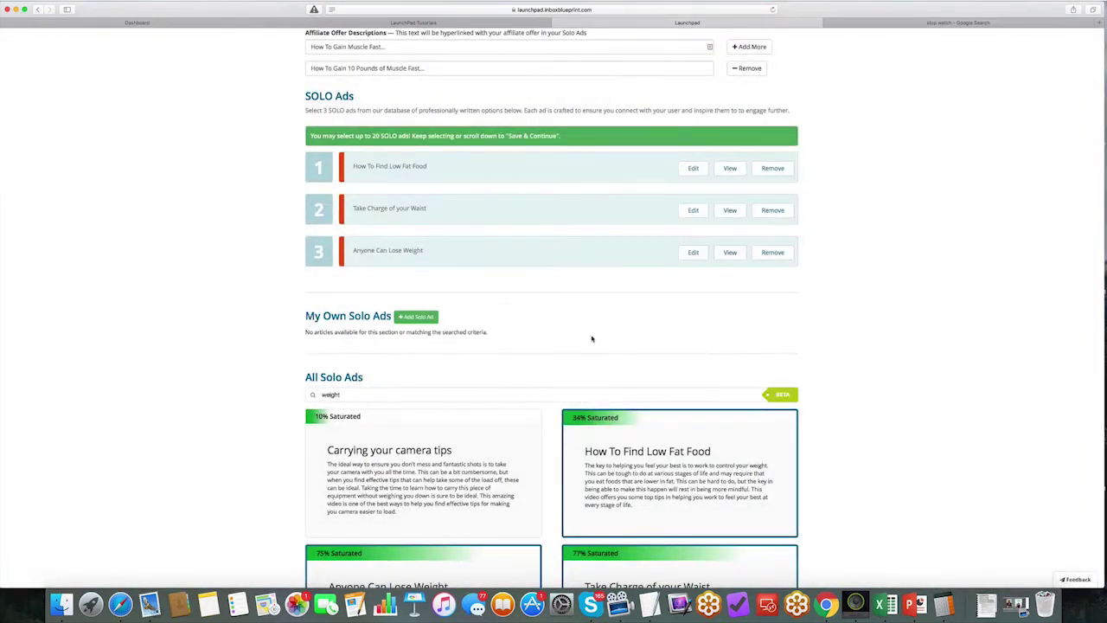
Step: Save the solo ads and review the seven required Text Only Articles
{"action": "scroll", "coordinate": [591, 338], "scroll_direction": "down", "scroll_amount": 15}
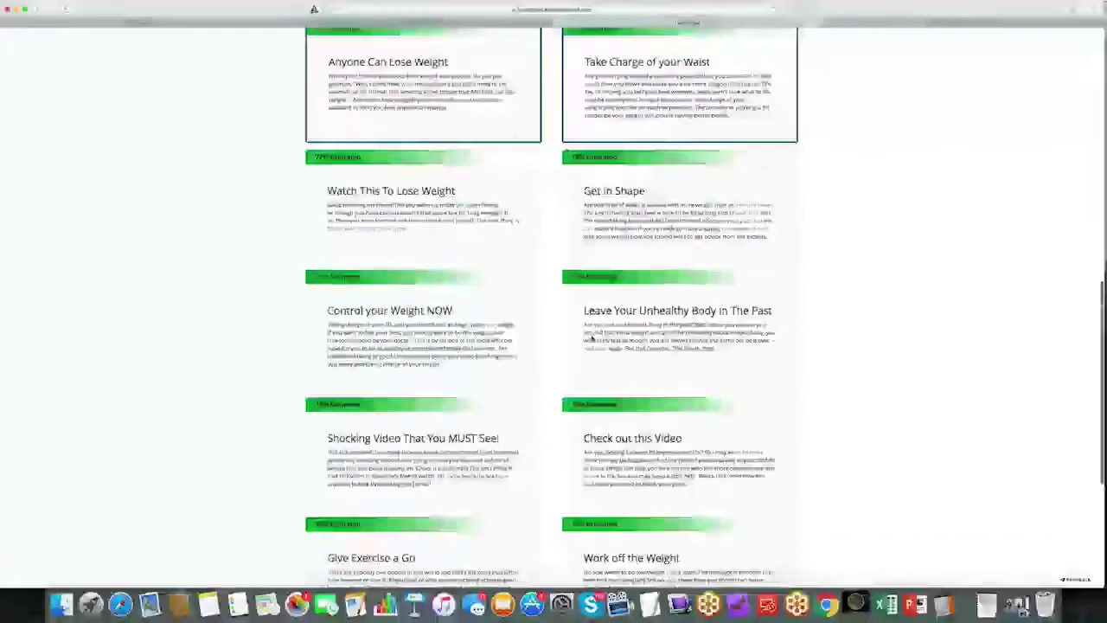
{"action": "left_click", "coordinate": [745, 437]}
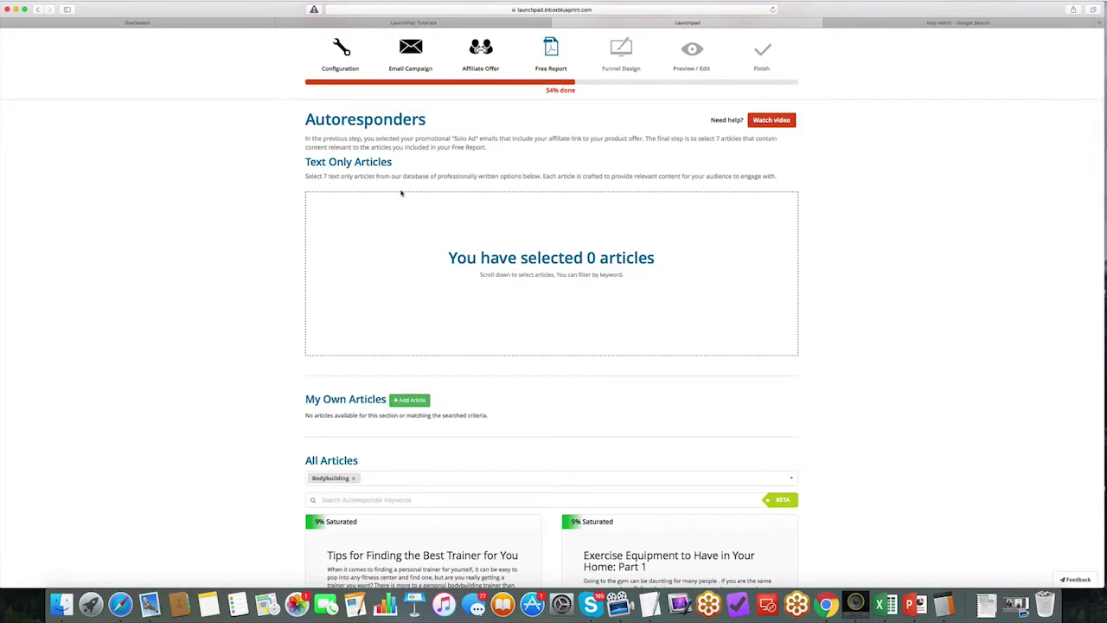
{"action": "left_click_drag", "start_coordinate": [394, 162], "coordinate": [303, 161]}
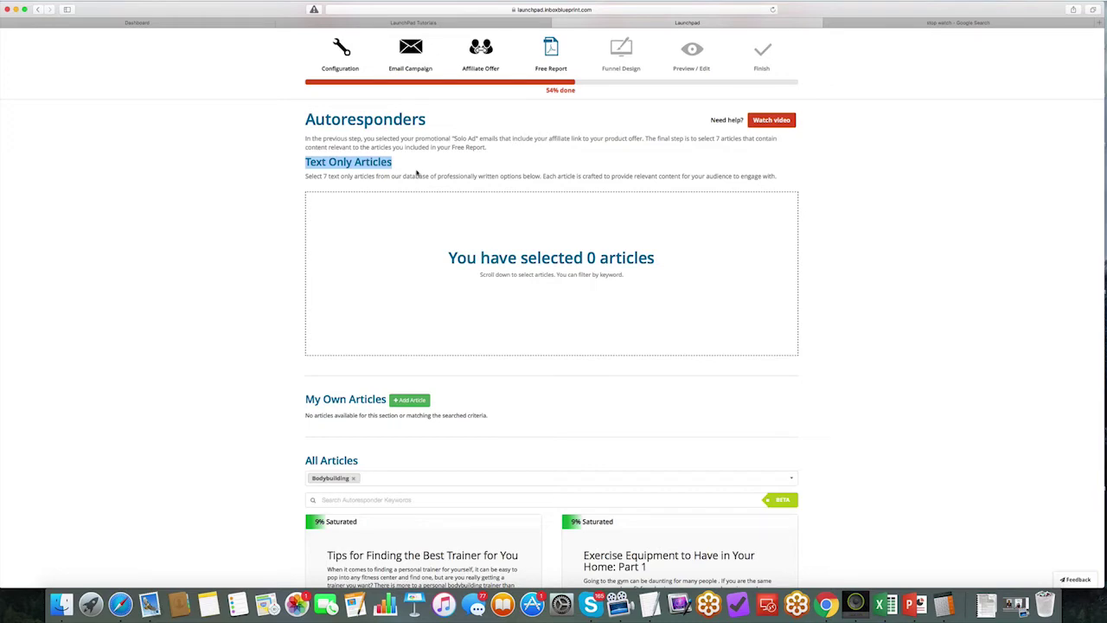
{"action": "scroll", "coordinate": [416, 172], "scroll_direction": "down", "scroll_amount": 5}
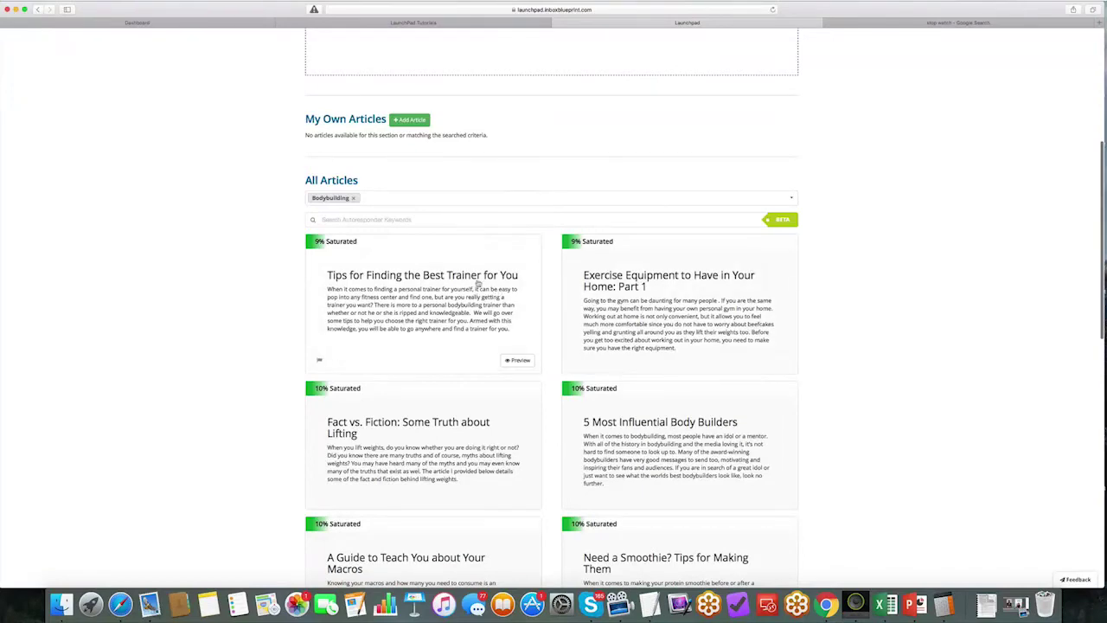
{"action": "scroll", "coordinate": [481, 279], "scroll_direction": "up", "scroll_amount": 3}
{"action": "scroll", "coordinate": [471, 215], "scroll_direction": "up", "scroll_amount": 1}
{"action": "left_click_drag", "start_coordinate": [323, 114], "coordinate": [354, 115]}
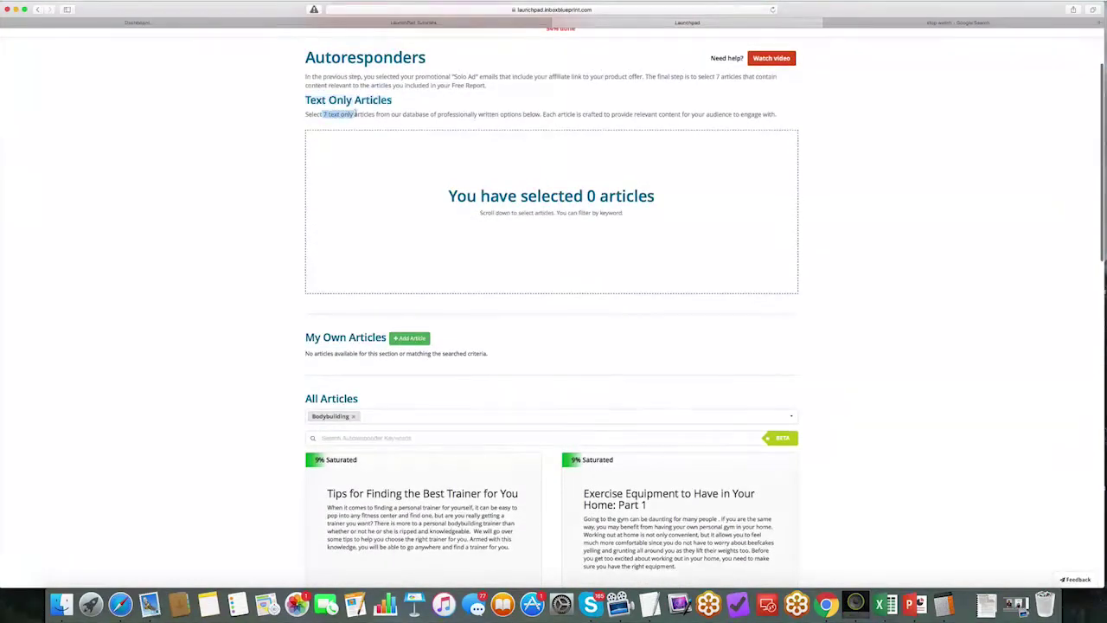
{"action": "scroll", "coordinate": [416, 295], "scroll_direction": "down", "scroll_amount": 5}
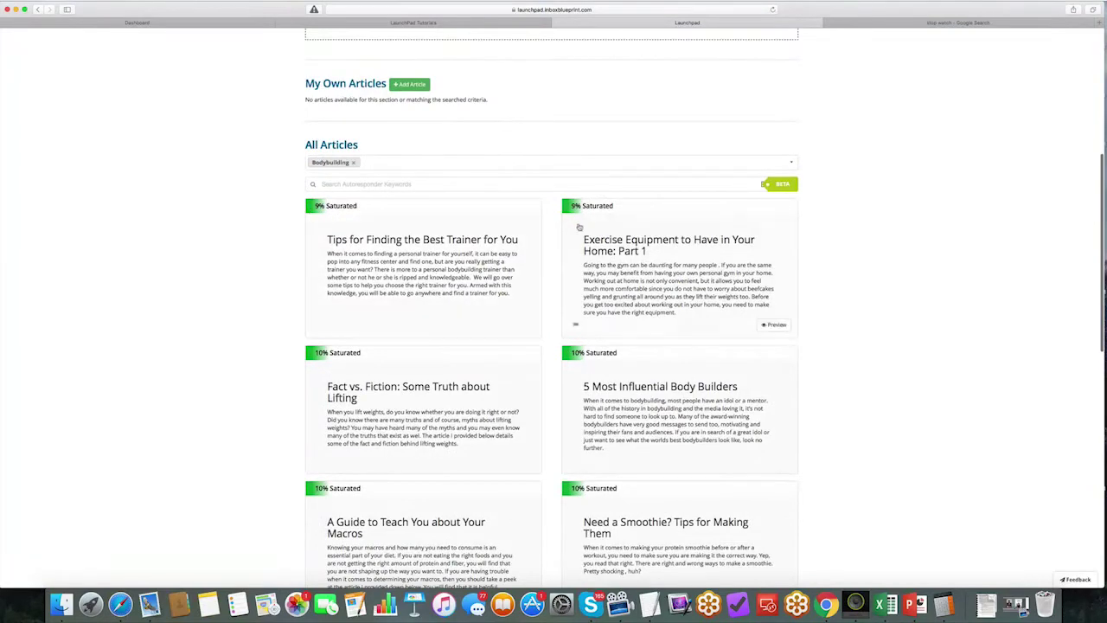
{"action": "scroll", "coordinate": [373, 308], "scroll_direction": "down", "scroll_amount": 3}
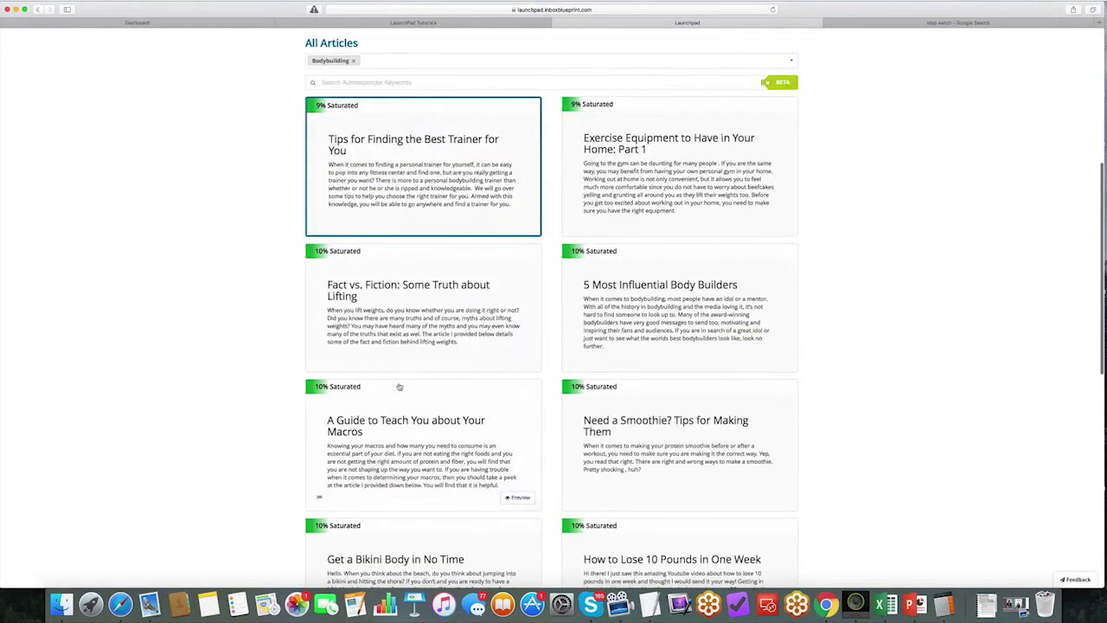
{"action": "scroll", "coordinate": [395, 383], "scroll_direction": "up", "scroll_amount": 4}
{"action": "scroll", "coordinate": [713, 246], "scroll_direction": "down", "scroll_amount": 3}
{"action": "scroll", "coordinate": [711, 246], "scroll_direction": "up", "scroll_amount": 3}
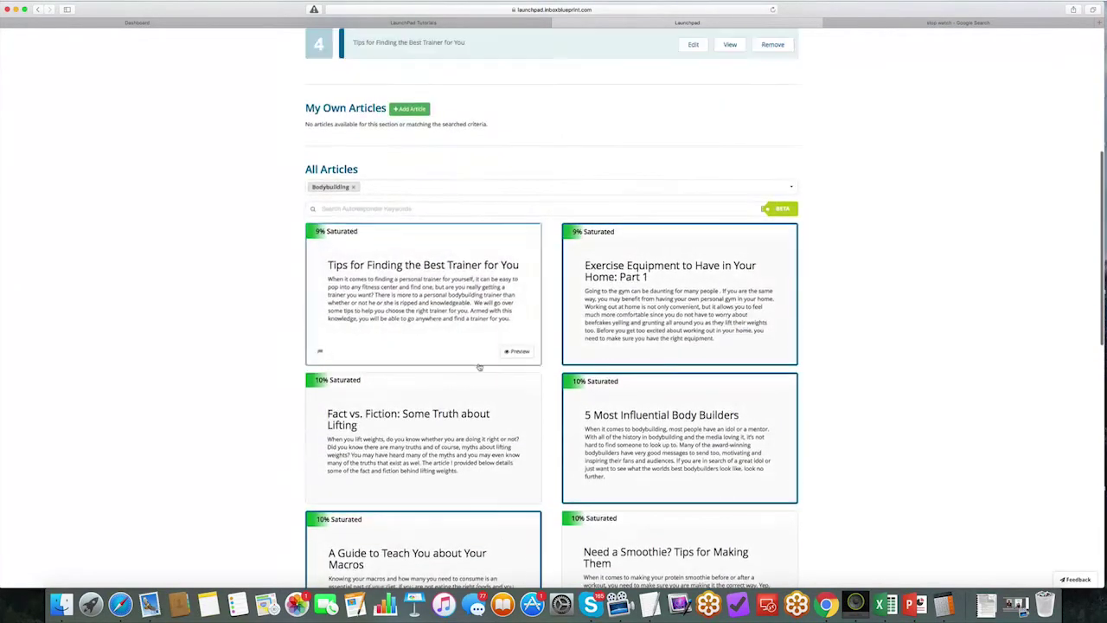
{"action": "scroll", "coordinate": [571, 472], "scroll_direction": "down", "scroll_amount": 5}
{"action": "scroll", "coordinate": [572, 472], "scroll_direction": "down", "scroll_amount": 2}
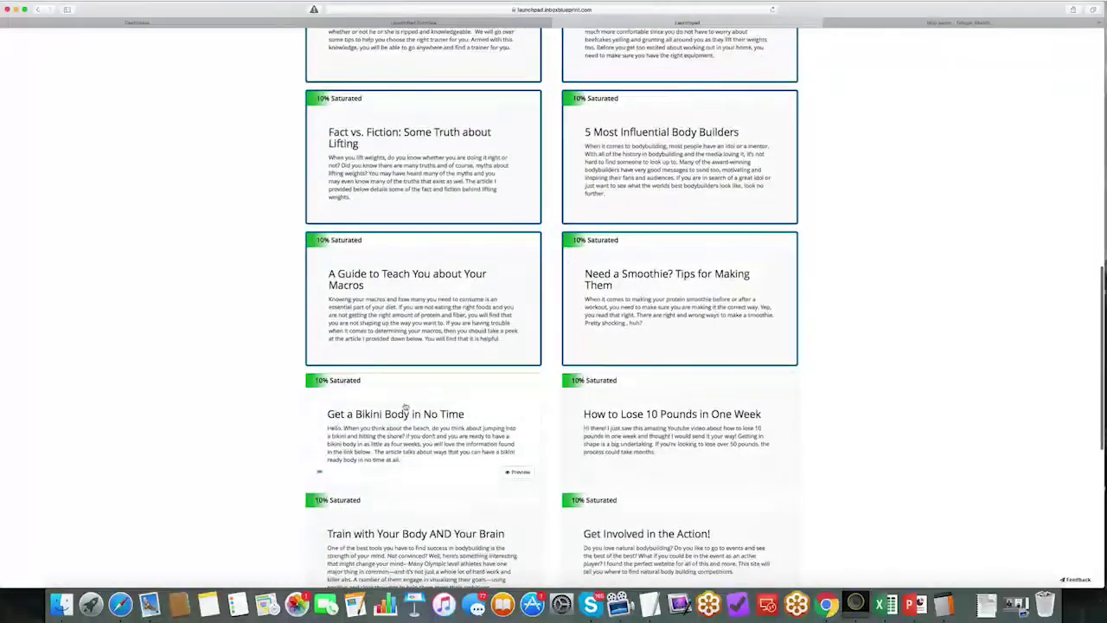
{"action": "scroll", "coordinate": [449, 363], "scroll_direction": "up", "scroll_amount": 2}
{"action": "scroll", "coordinate": [380, 283], "scroll_direction": "up", "scroll_amount": 15}
Step: Move Tips for Finding the Best Trainer and Fact vs. Fiction up to slot 2, then save the articles
{"action": "left_click_drag", "start_coordinate": [380, 283], "coordinate": [385, 208]}
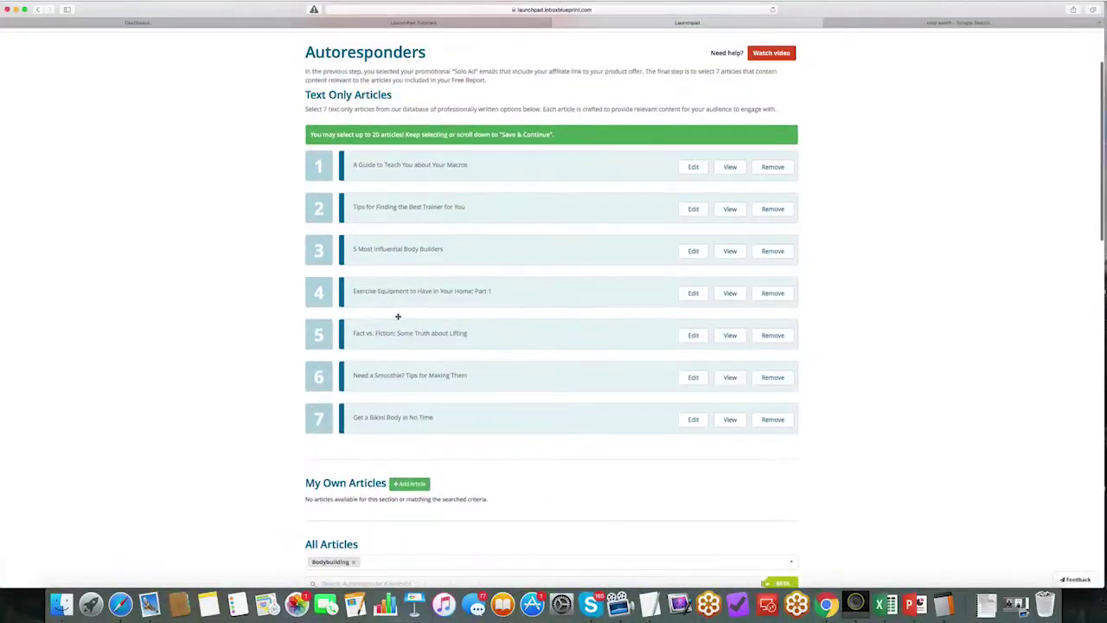
{"action": "left_click_drag", "start_coordinate": [393, 337], "coordinate": [398, 207]}
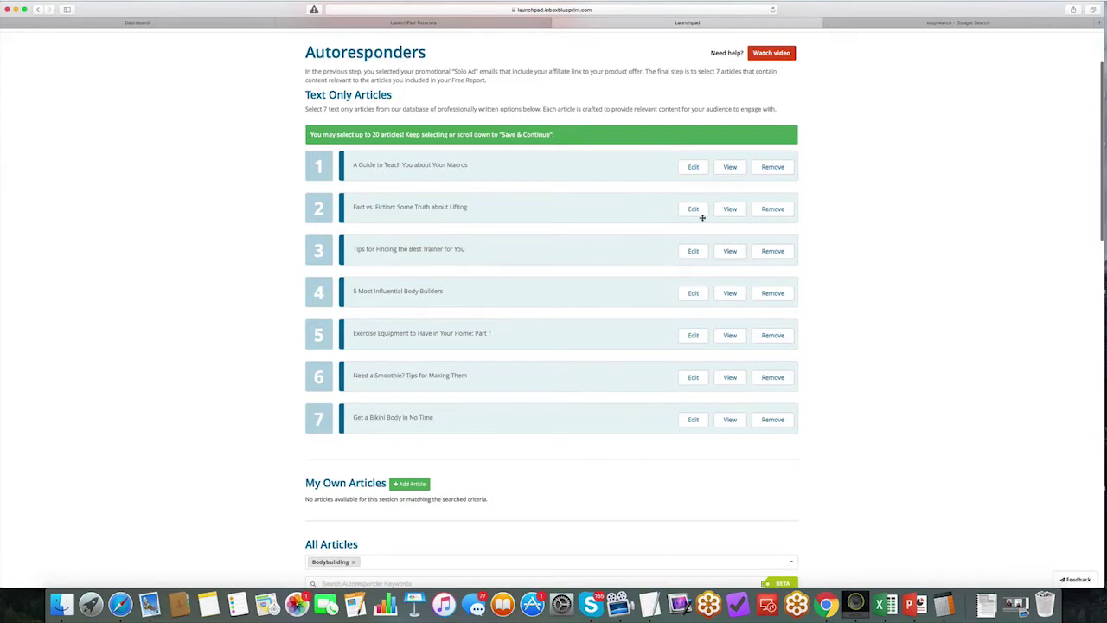
{"action": "scroll", "coordinate": [650, 317], "scroll_direction": "down", "scroll_amount": 20}
{"action": "left_click", "coordinate": [779, 461]}
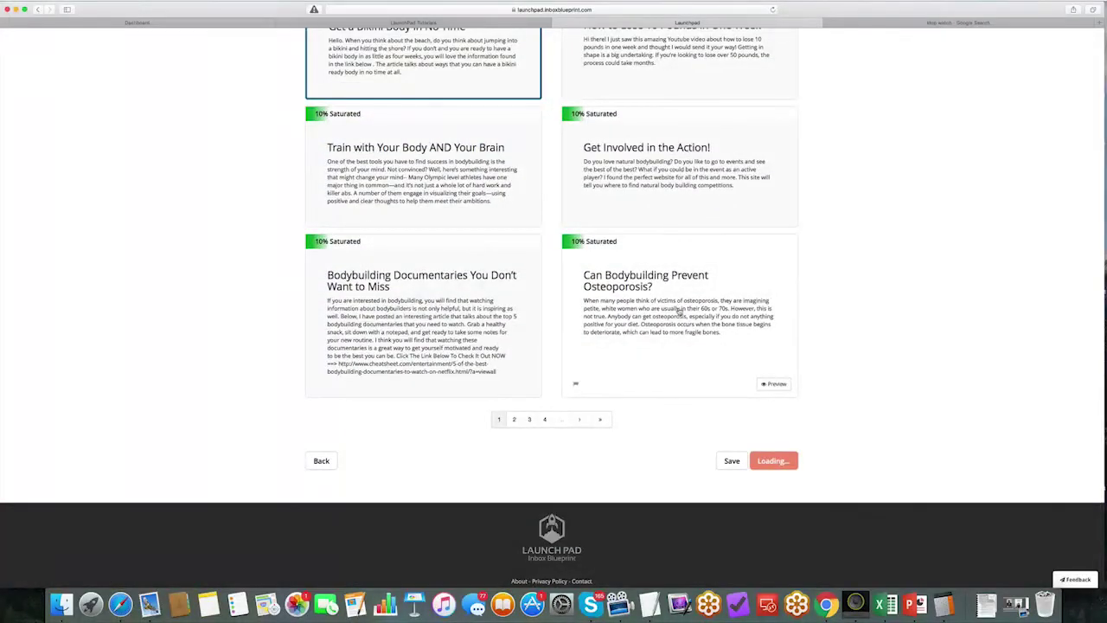
Step: Glance at the Google stopwatch, then go back to LaunchPad's Autoresponders page
{"action": "left_click", "coordinate": [903, 23]}
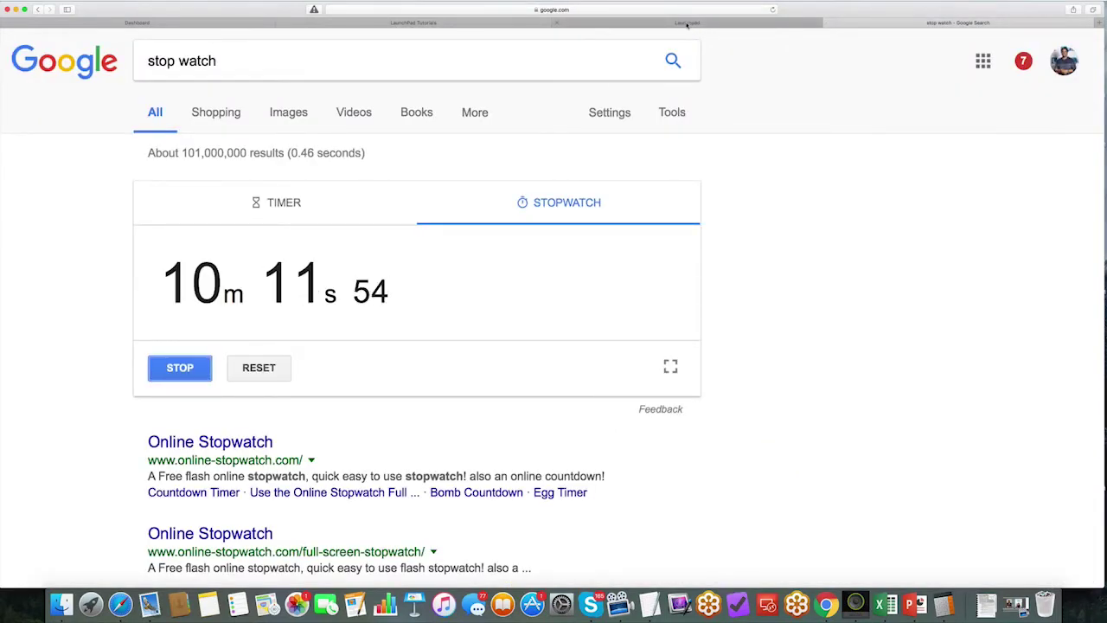
{"action": "left_click", "coordinate": [686, 24]}
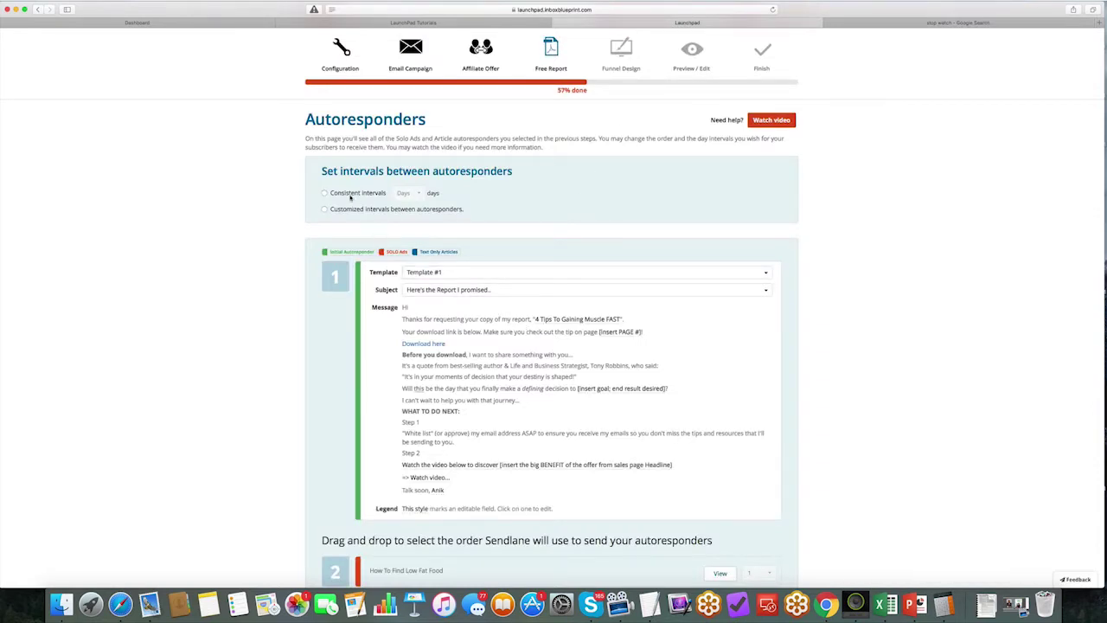
Step: Send autoresponders at consistent 1-day intervals, using Template #1 for the first email
{"action": "left_click", "coordinate": [325, 194]}
{"action": "left_click", "coordinate": [415, 197]}
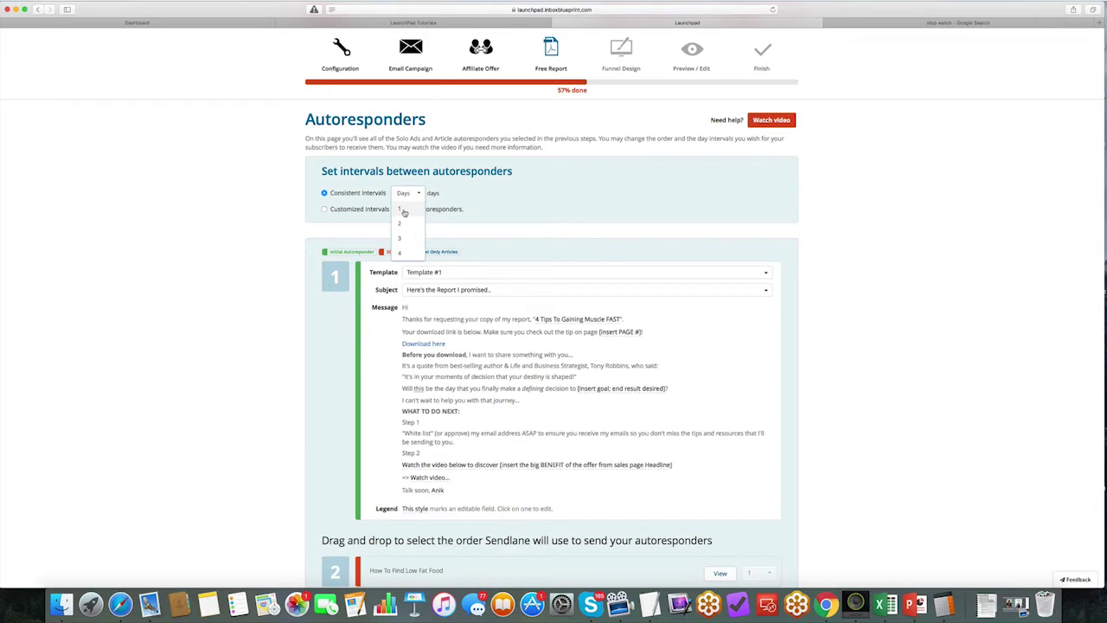
{"action": "left_click", "coordinate": [404, 211]}
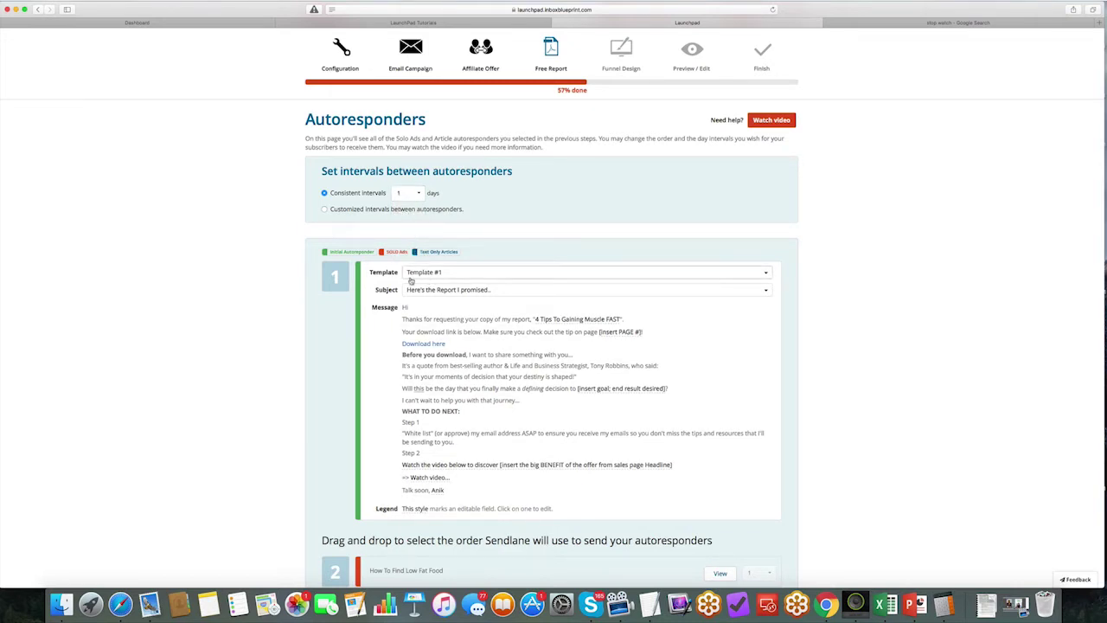
{"action": "scroll", "coordinate": [411, 281], "scroll_direction": "down", "scroll_amount": 3}
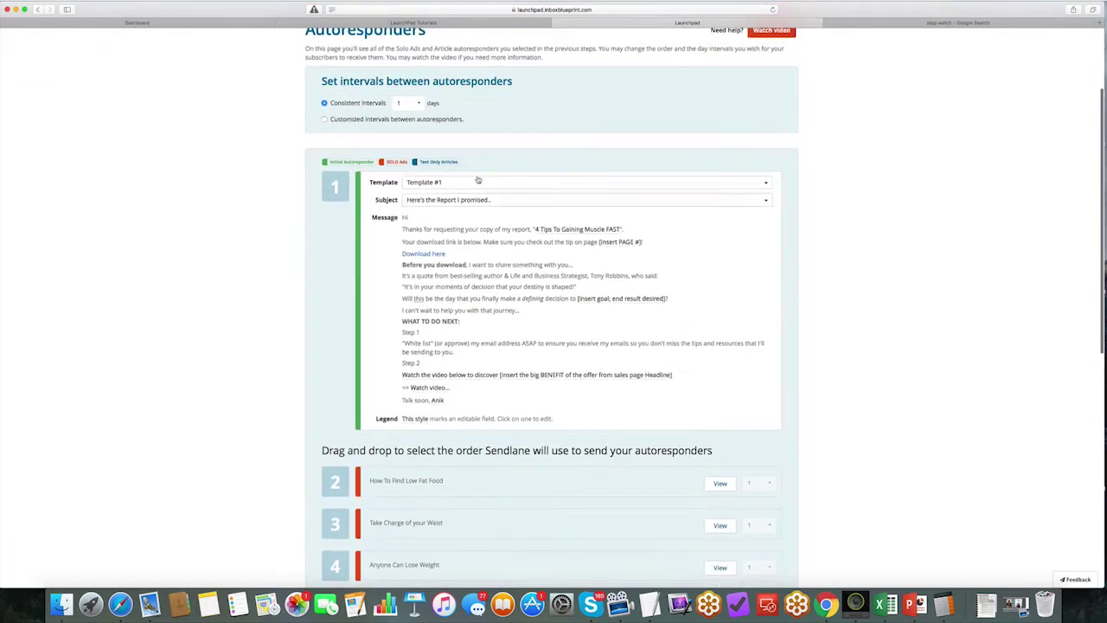
{"action": "left_click", "coordinate": [425, 183]}
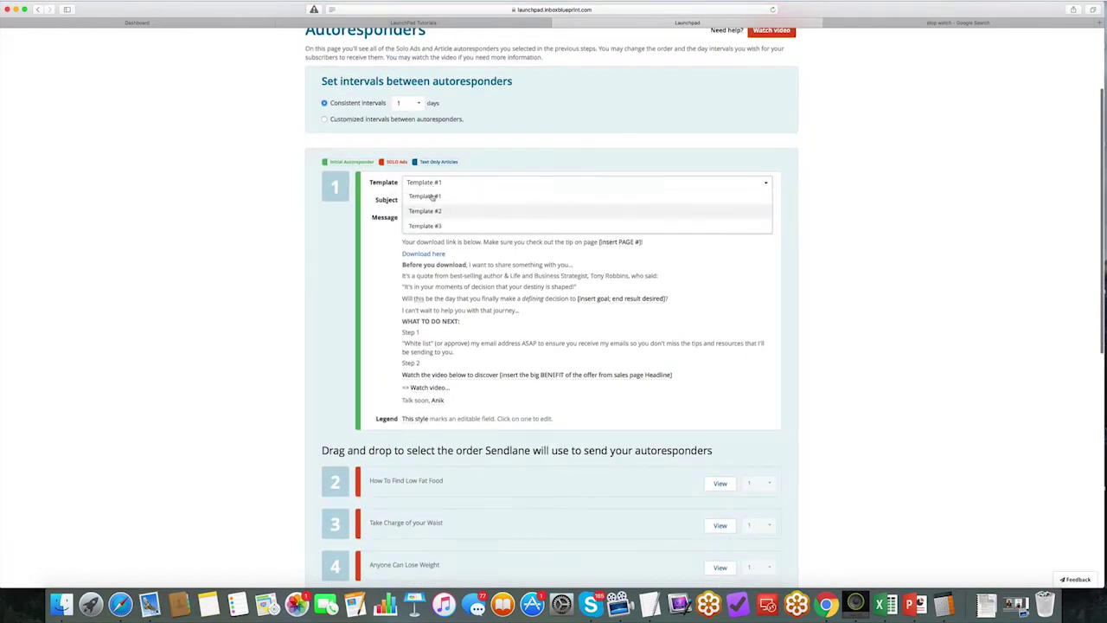
{"action": "left_click", "coordinate": [433, 197]}
Step: Reorder the sequence: Macros guide to slot 2, Fact vs. Fiction to 4, Exercise Equipment Part 1 to 5, Body Builders to 7
{"action": "left_click_drag", "start_coordinate": [367, 181], "coordinate": [504, 402]}
{"action": "left_click", "coordinate": [499, 350]}
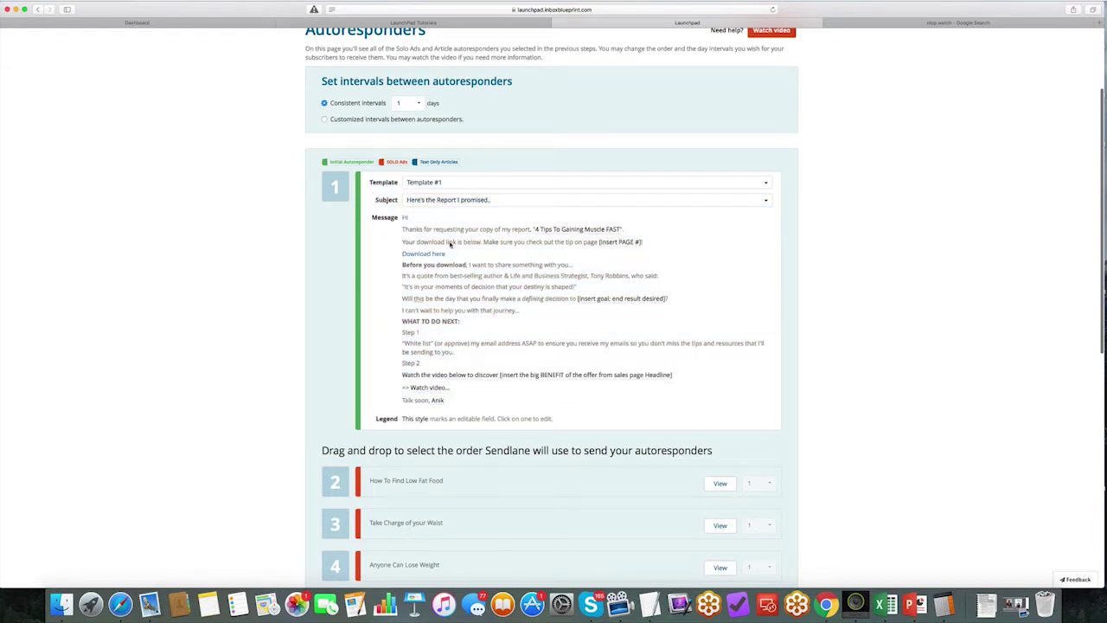
{"action": "scroll", "coordinate": [450, 244], "scroll_direction": "down", "scroll_amount": 5}
{"action": "scroll", "coordinate": [411, 214], "scroll_direction": "down", "scroll_amount": 2}
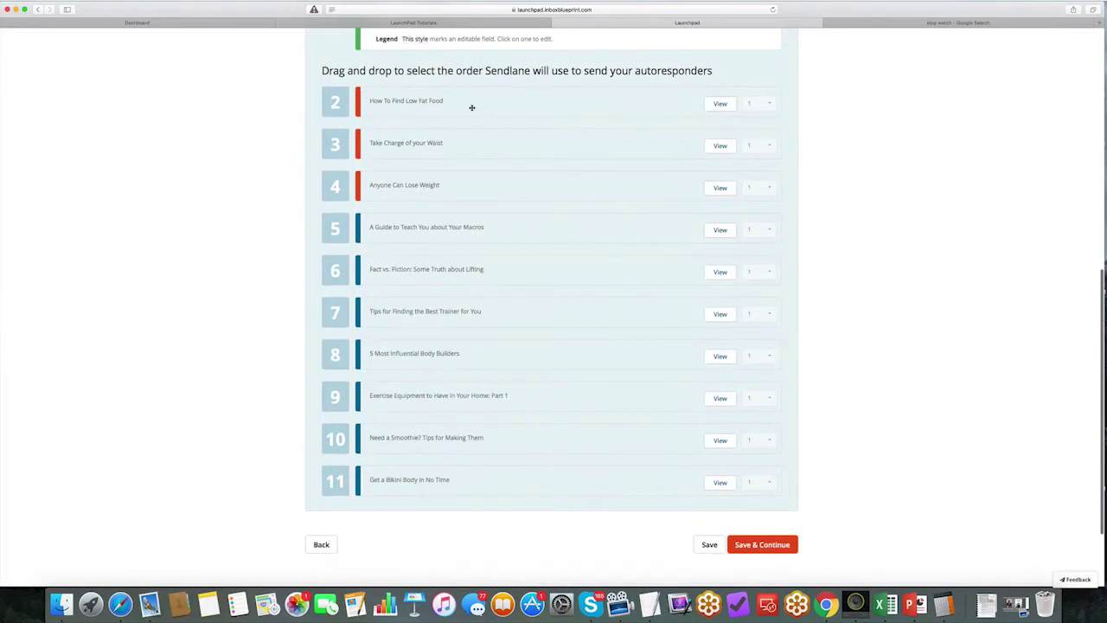
{"action": "left_click_drag", "start_coordinate": [392, 236], "coordinate": [389, 108]}
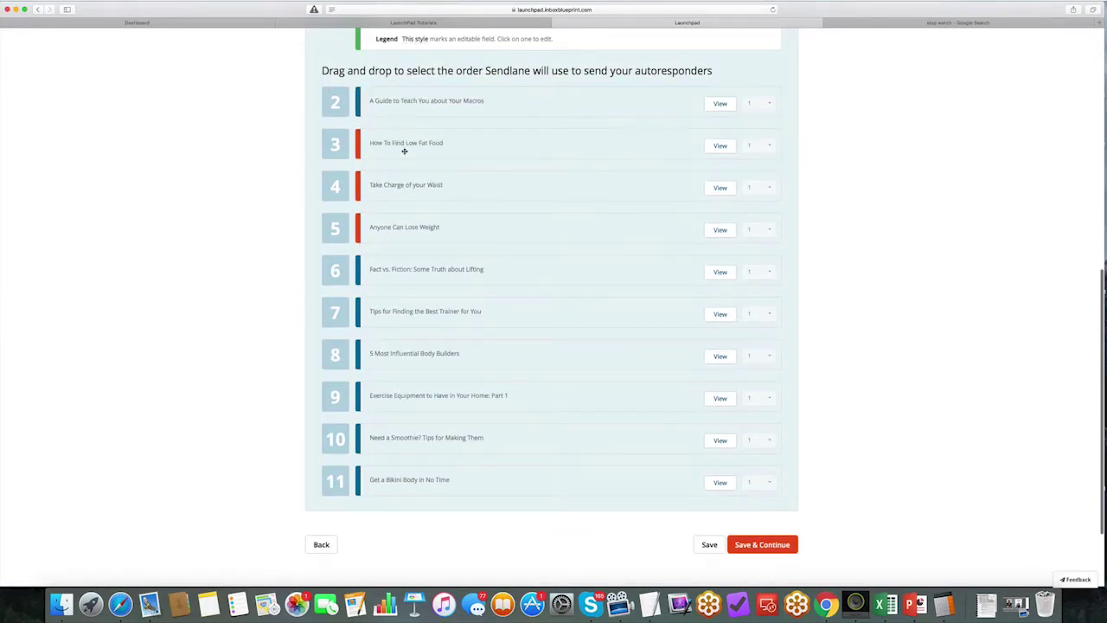
{"action": "left_click_drag", "start_coordinate": [397, 188], "coordinate": [400, 178]}
{"action": "left_click_drag", "start_coordinate": [396, 282], "coordinate": [397, 184]}
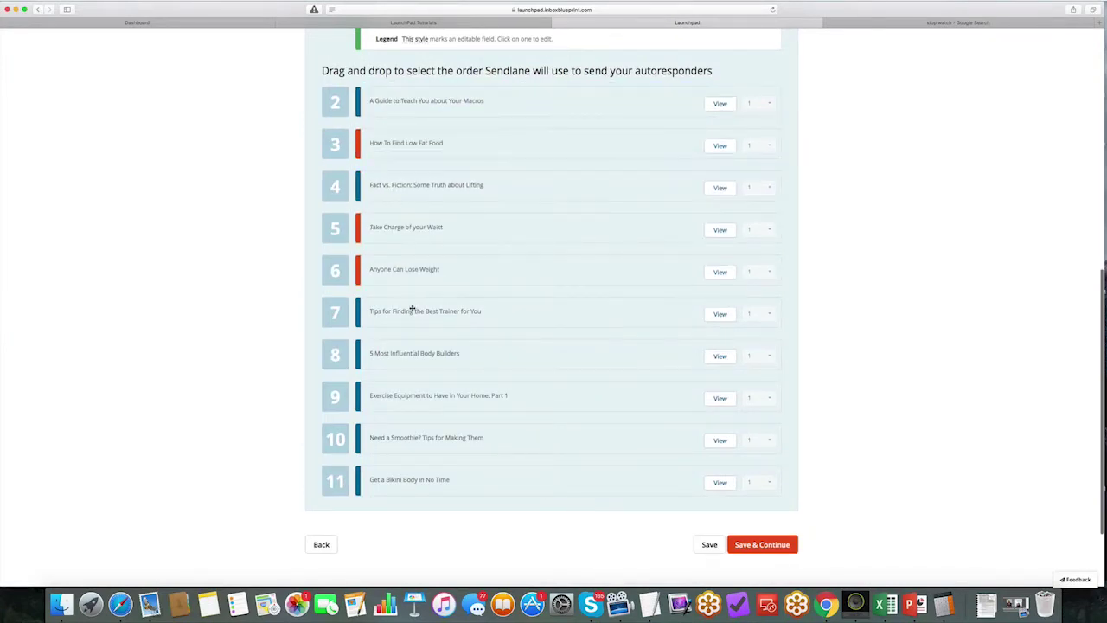
{"action": "left_click_drag", "start_coordinate": [406, 315], "coordinate": [400, 251]}
{"action": "left_click_drag", "start_coordinate": [408, 354], "coordinate": [422, 302]}
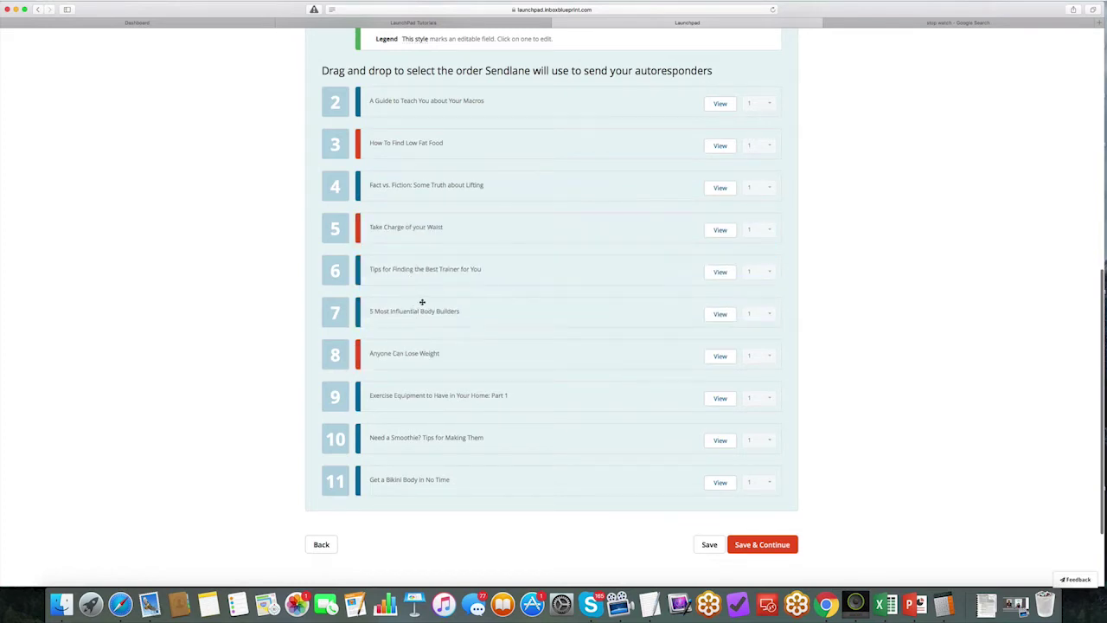
{"action": "left_click_drag", "start_coordinate": [397, 400], "coordinate": [396, 223]}
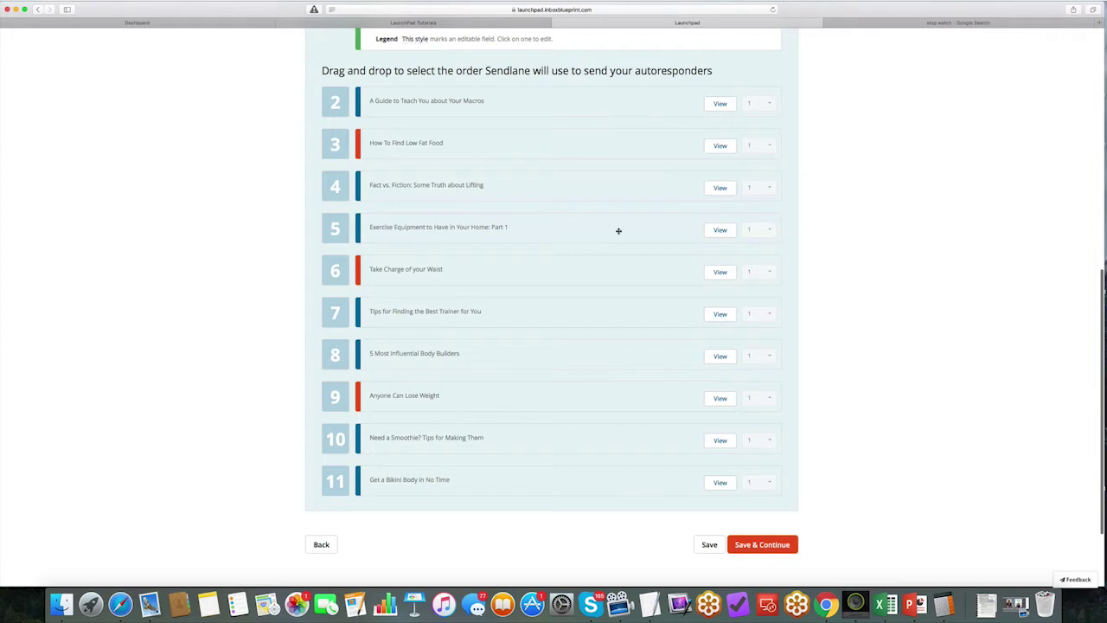
{"action": "scroll", "coordinate": [688, 340], "scroll_direction": "up", "scroll_amount": 10}
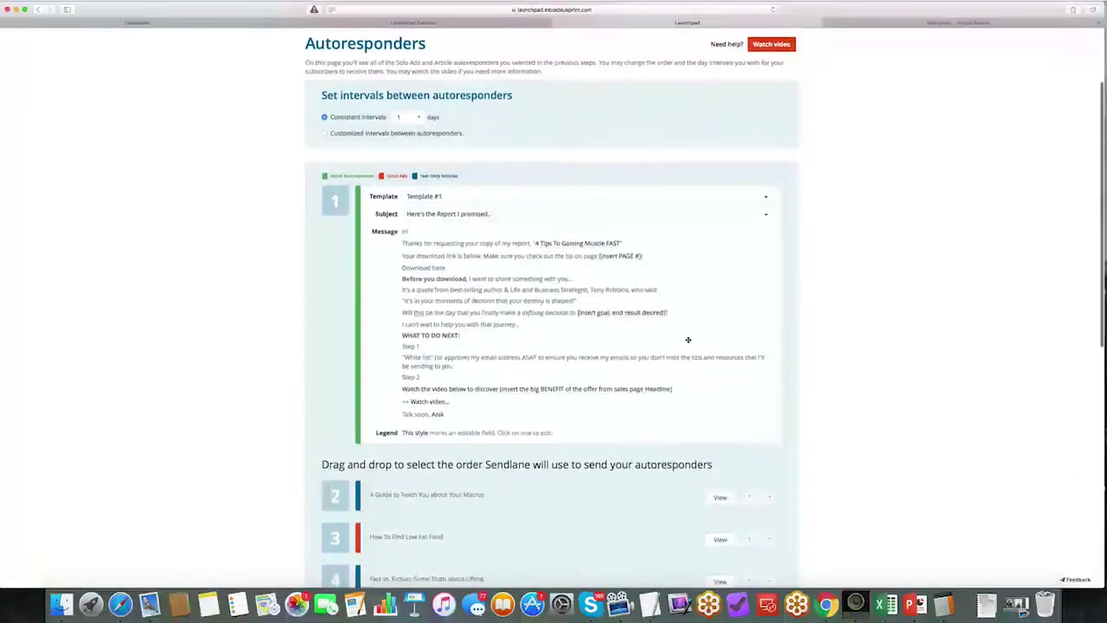
{"action": "scroll", "coordinate": [687, 340], "scroll_direction": "down", "scroll_amount": 10}
Step: Save the autoresponder order, check the stopwatch, and return to LaunchPad's Funnel Design step
{"action": "left_click", "coordinate": [774, 492]}
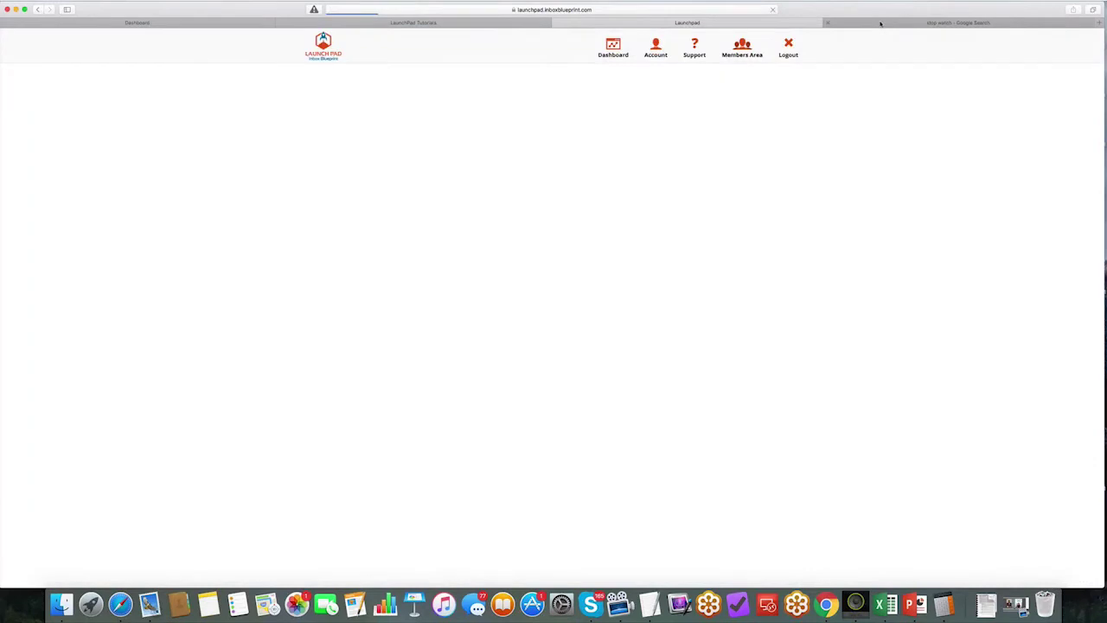
{"action": "left_click", "coordinate": [880, 24]}
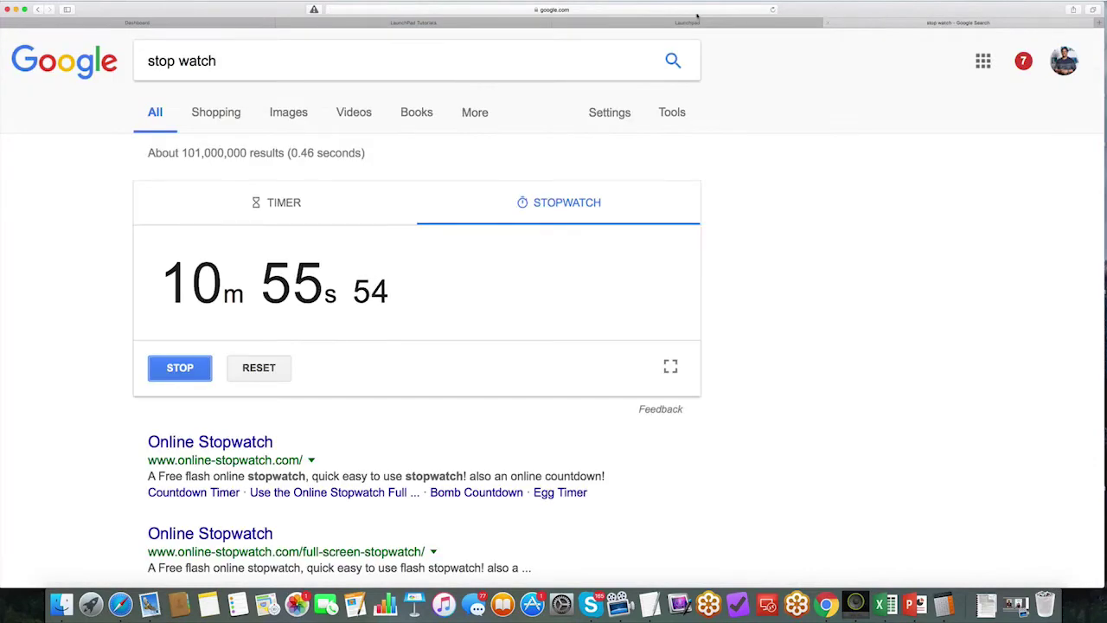
{"action": "left_click", "coordinate": [752, 23]}
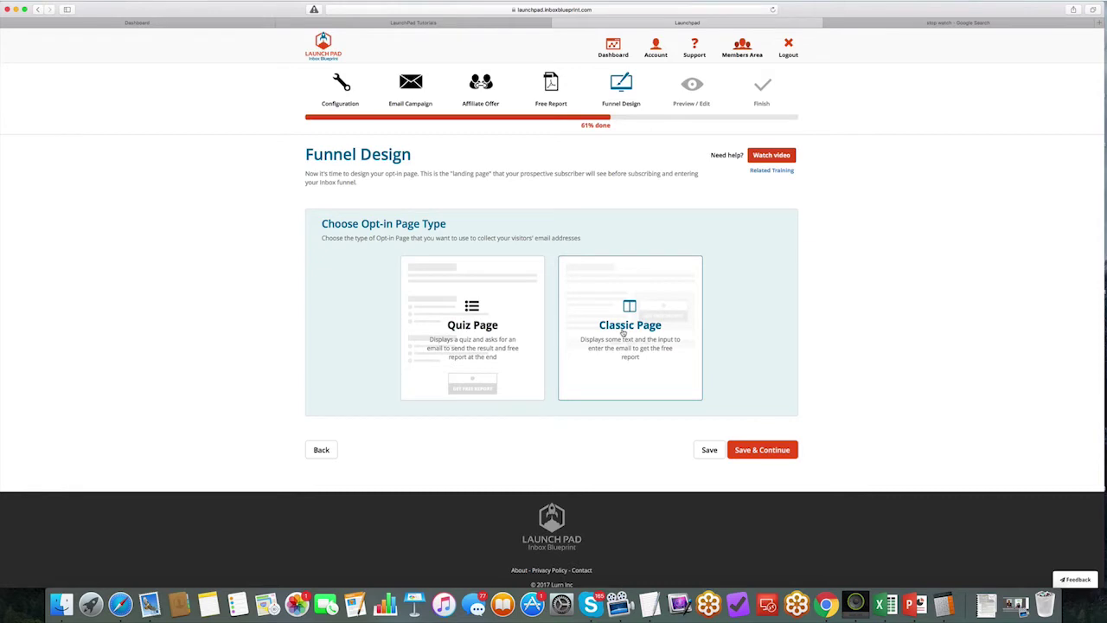
Step: Choose the Classic opt-in page and fill in the business name and contact e-mail
{"action": "left_click", "coordinate": [622, 333]}
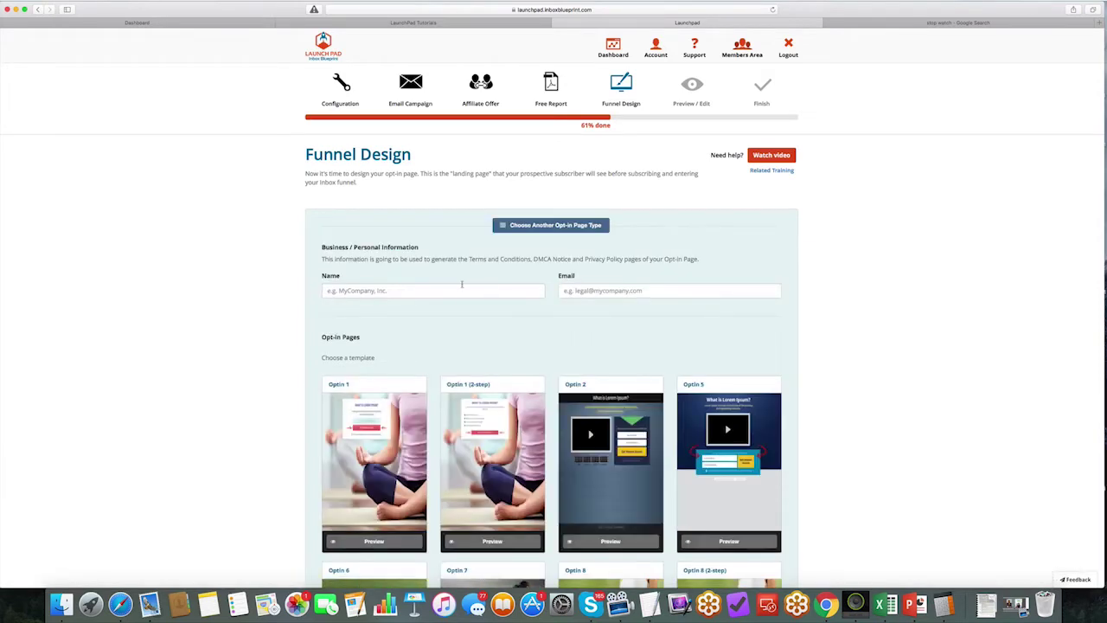
{"action": "left_click", "coordinate": [458, 286]}
{"action": "type", "text": "Lurn, Inc"}
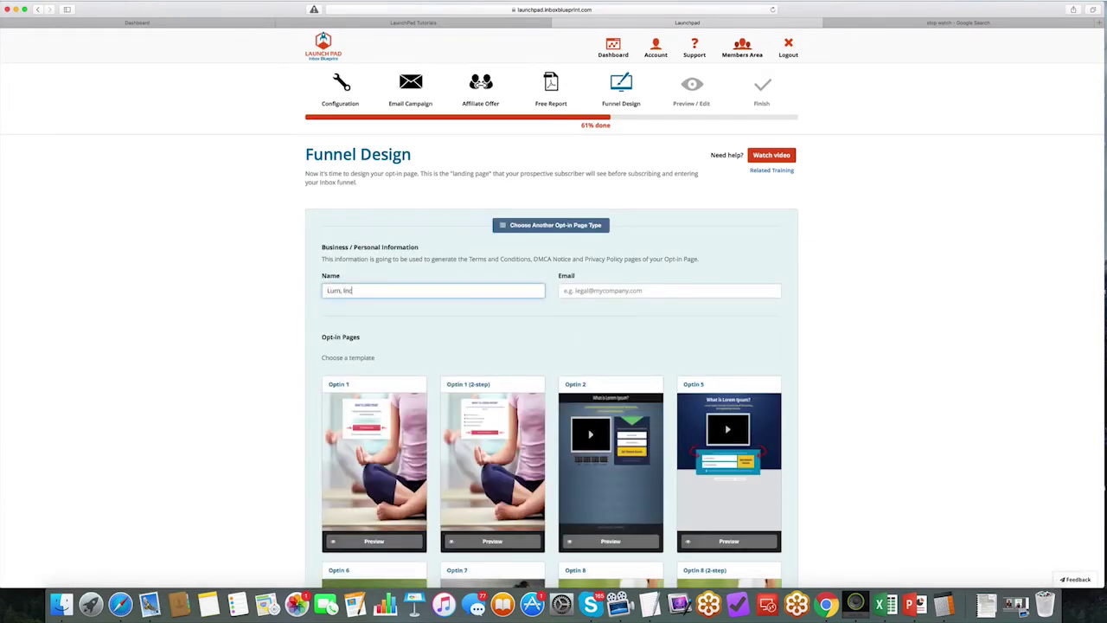
{"action": "left_click", "coordinate": [564, 291]}
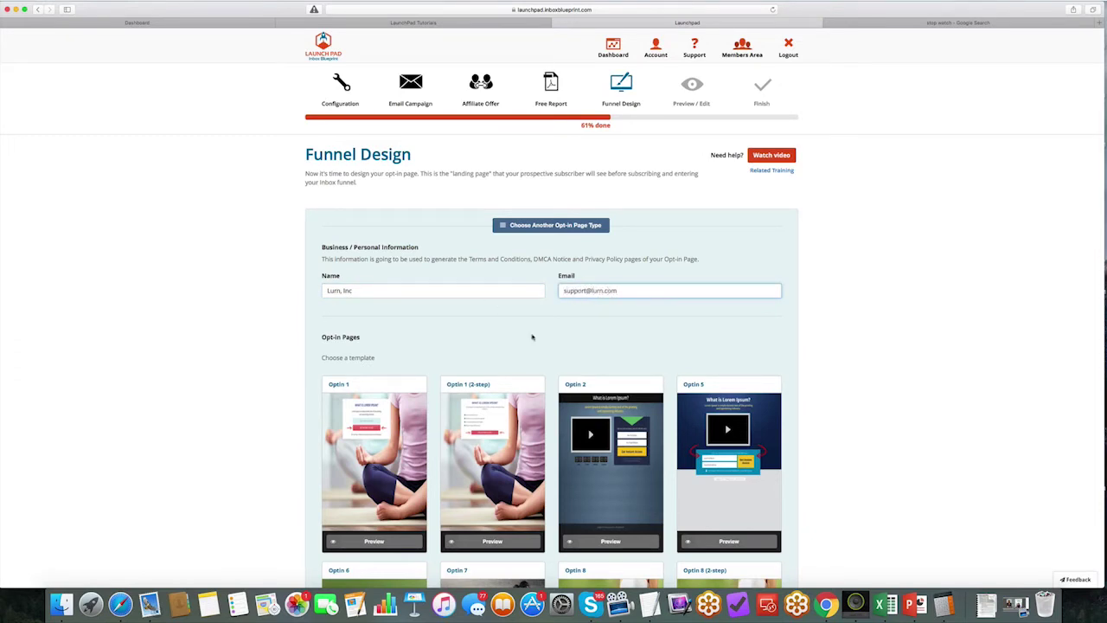
Step: Browse the opt-in templates and show the second page, Optin 12–24
{"action": "scroll", "coordinate": [532, 337], "scroll_direction": "down", "scroll_amount": 5}
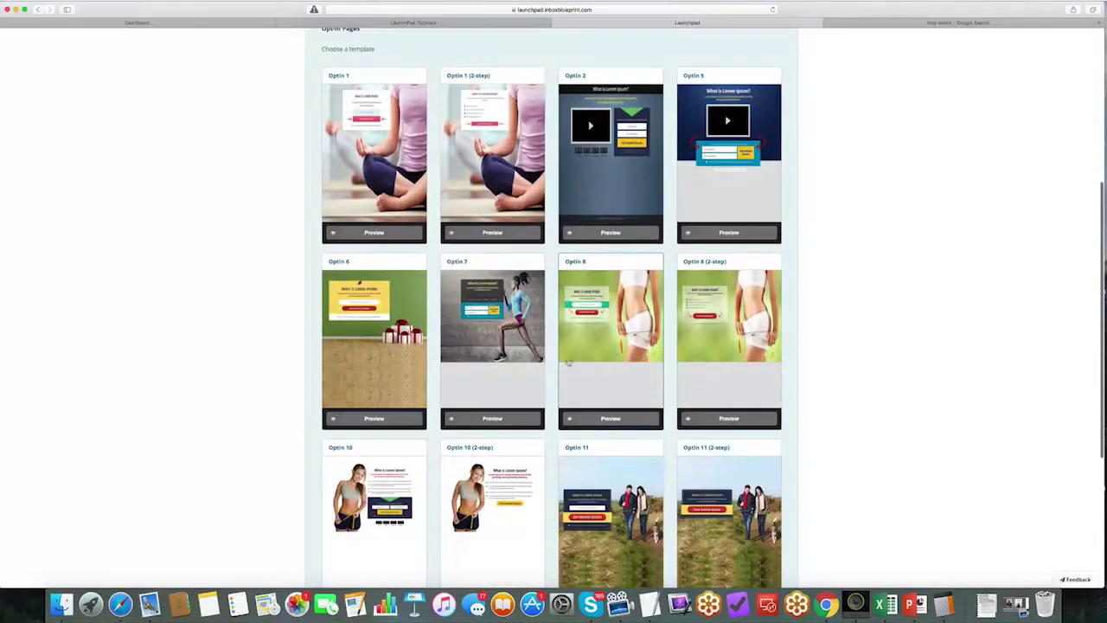
{"action": "scroll", "coordinate": [543, 346], "scroll_direction": "down", "scroll_amount": 1}
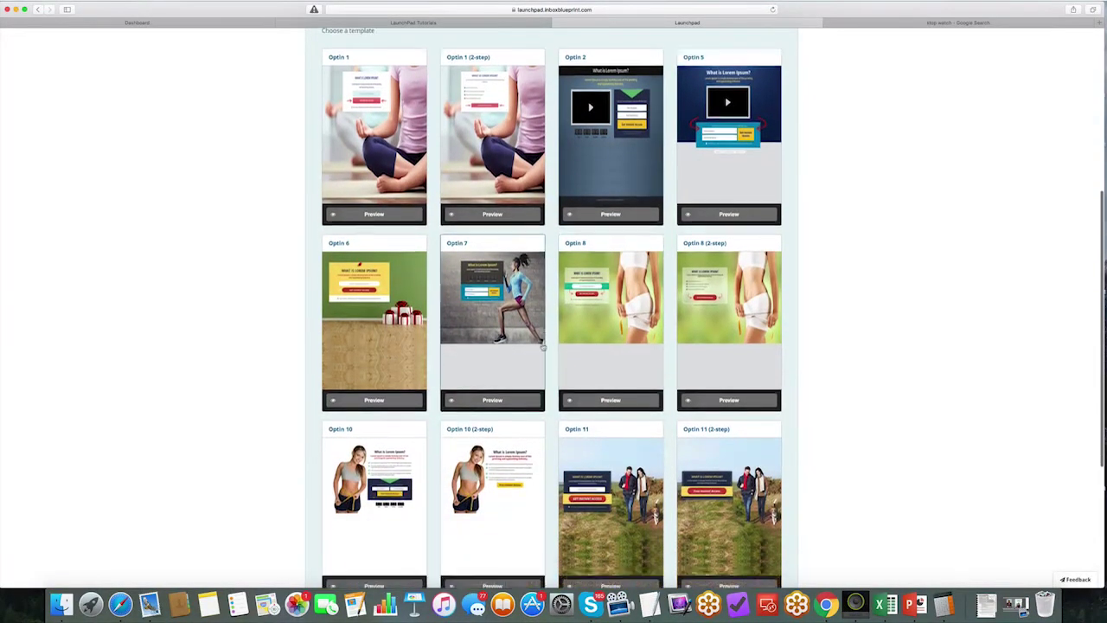
{"action": "scroll", "coordinate": [543, 346], "scroll_direction": "down", "scroll_amount": 3}
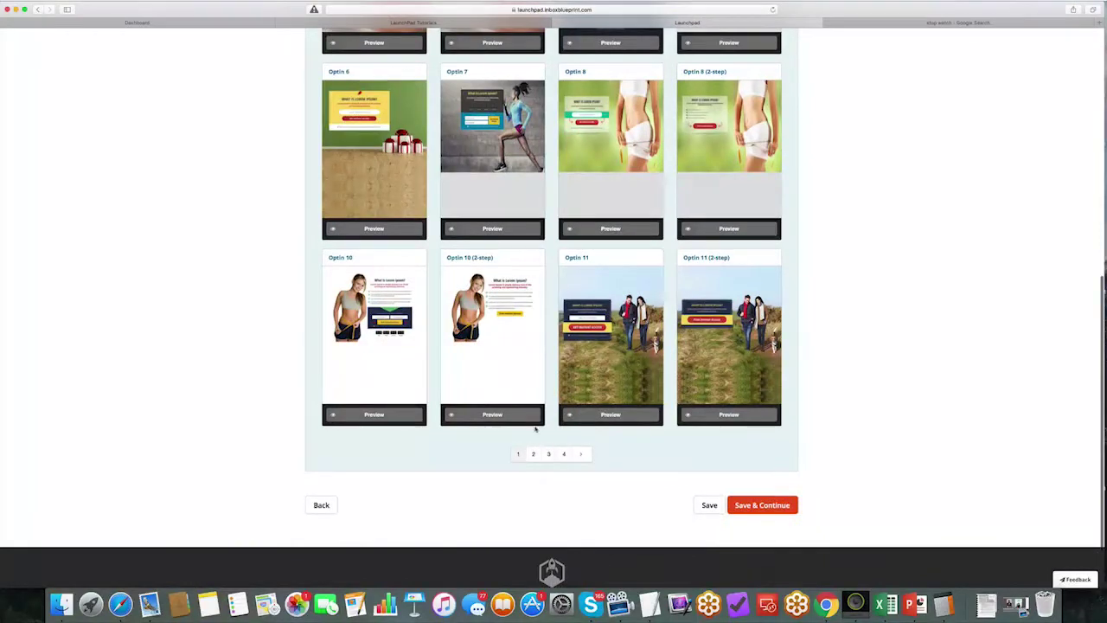
{"action": "scroll", "coordinate": [535, 428], "scroll_direction": "up", "scroll_amount": 5}
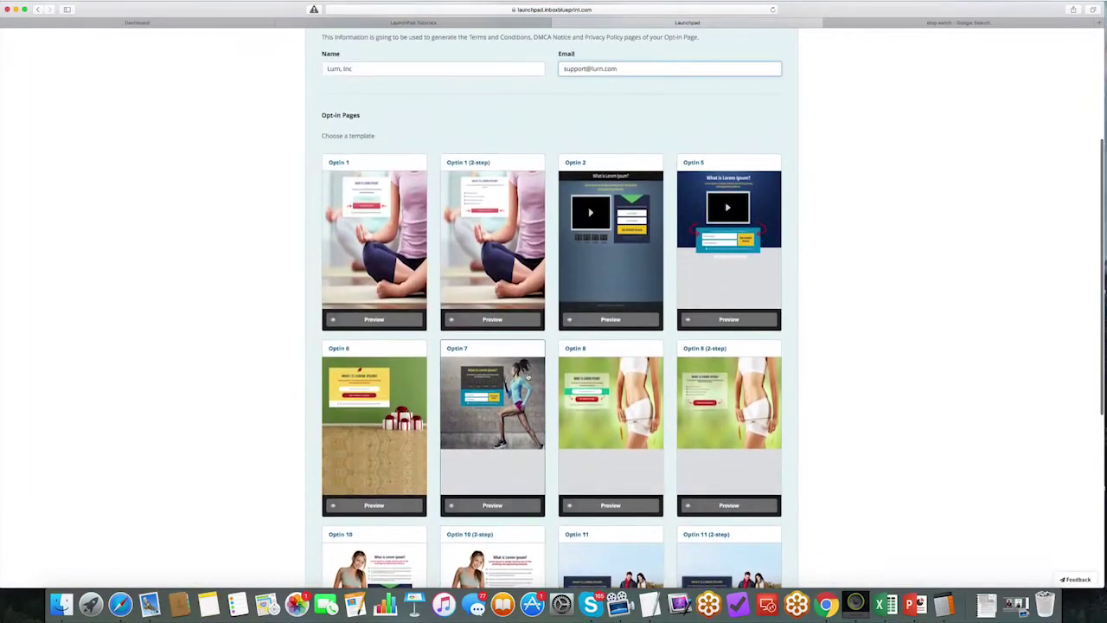
{"action": "scroll", "coordinate": [528, 426], "scroll_direction": "down", "scroll_amount": 5}
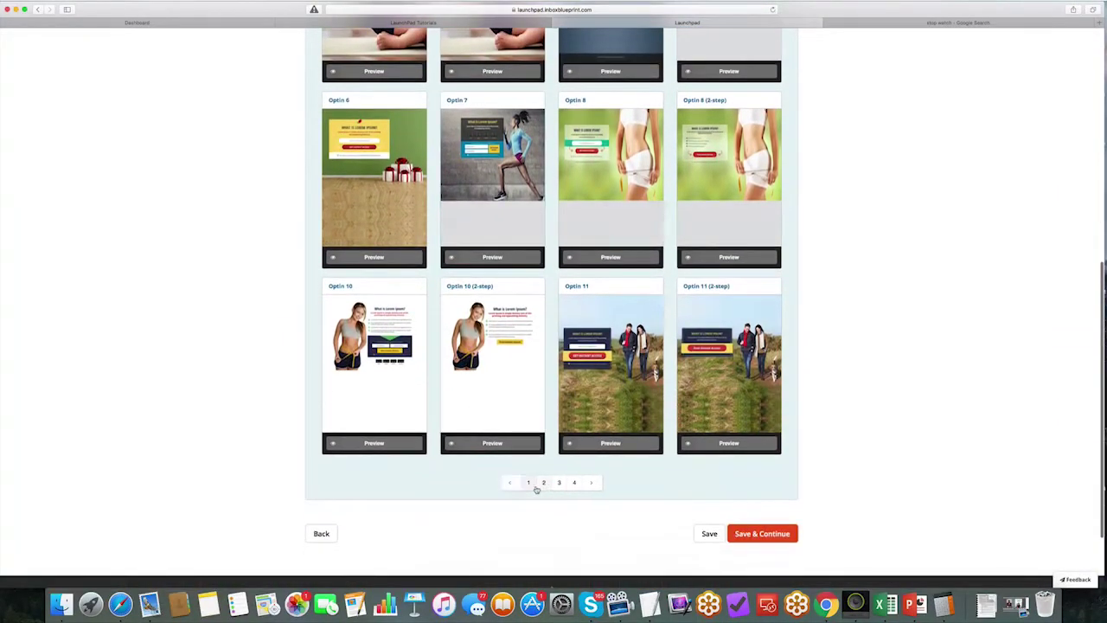
{"action": "left_click", "coordinate": [534, 481]}
{"action": "scroll", "coordinate": [430, 294], "scroll_direction": "down", "scroll_amount": 3}
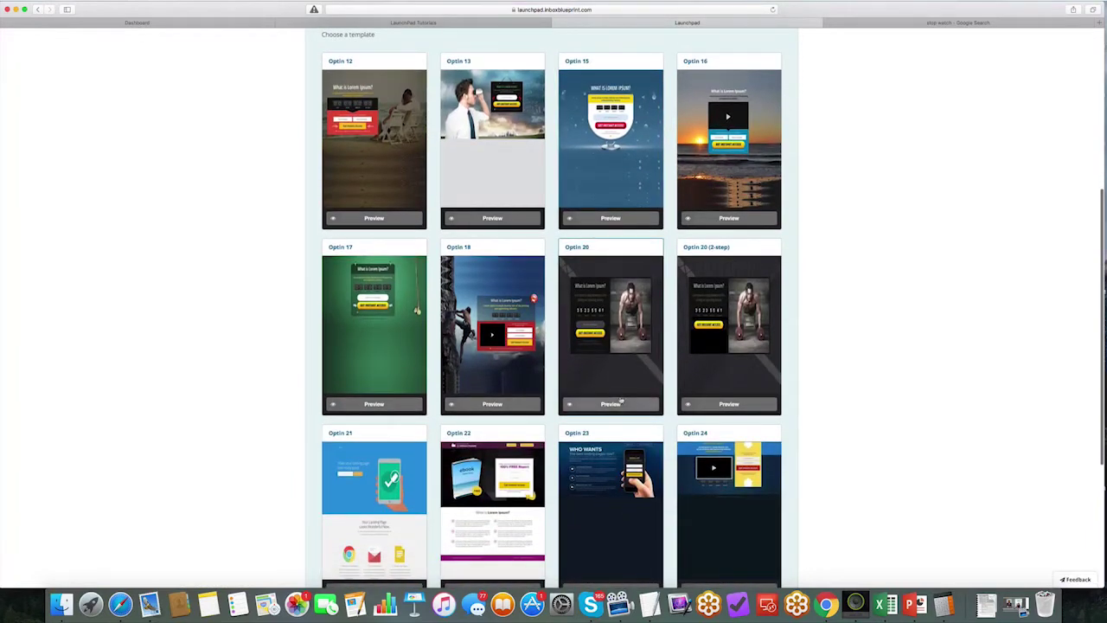
Step: Load the Optin 20 template into the page editor and select its push-up photo
{"action": "left_click", "coordinate": [615, 403]}
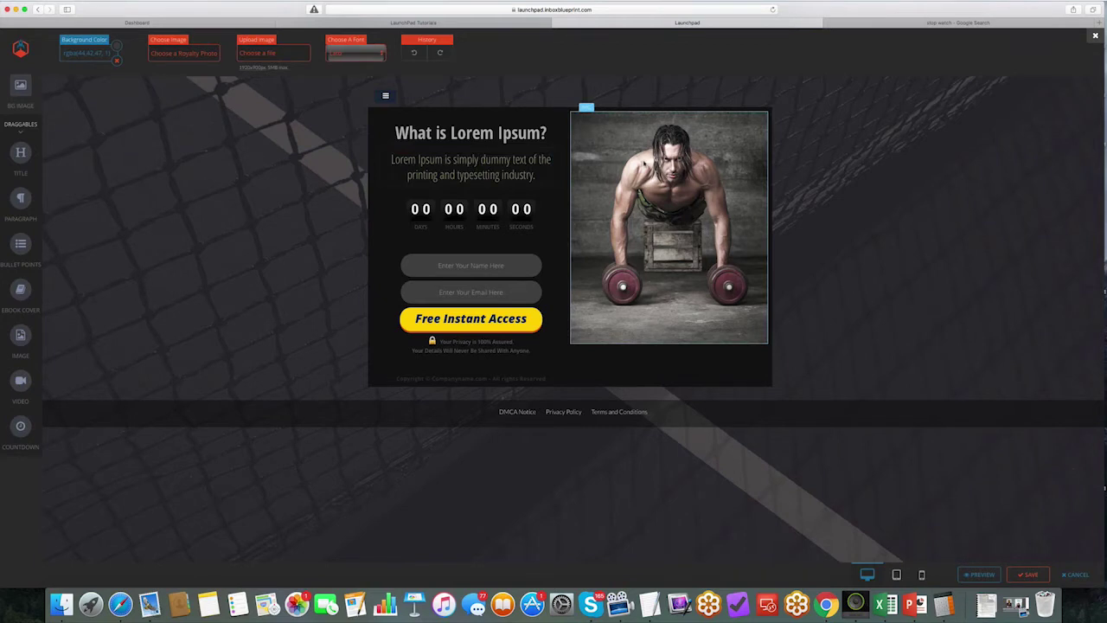
{"action": "left_click", "coordinate": [644, 163]}
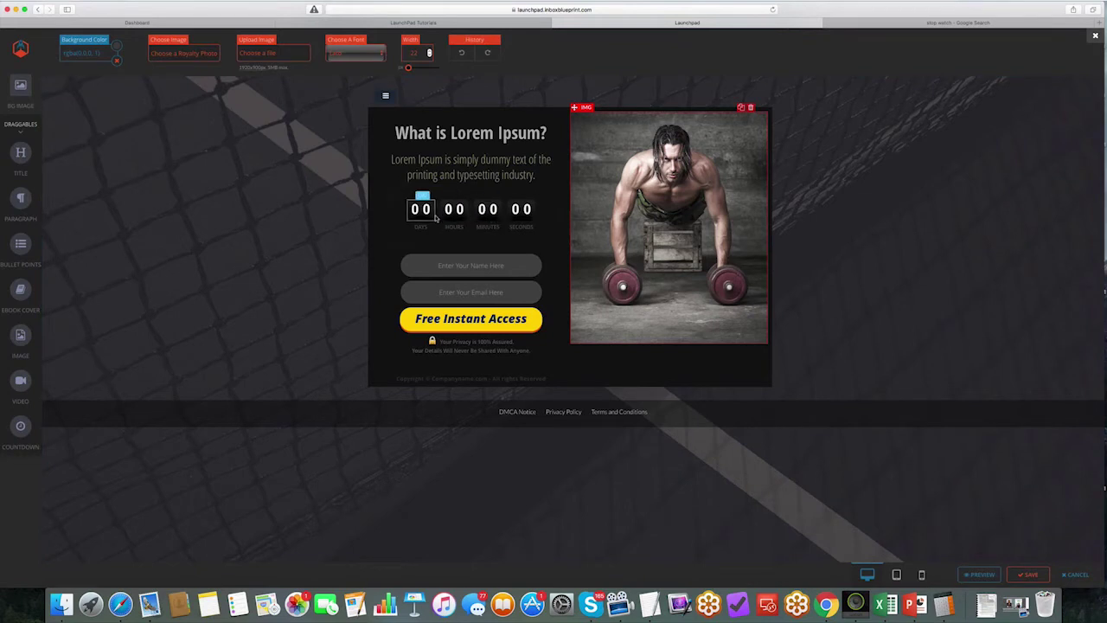
Step: Delete the countdown timer and the name field from the opt-in page
{"action": "left_click", "coordinate": [553, 197]}
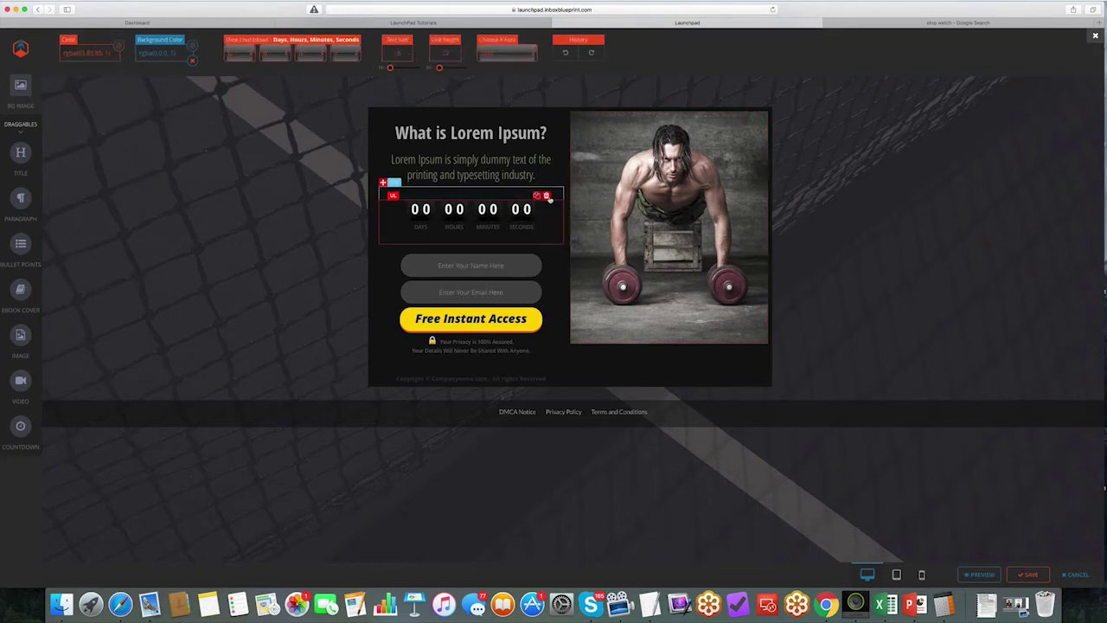
{"action": "left_click", "coordinate": [550, 197]}
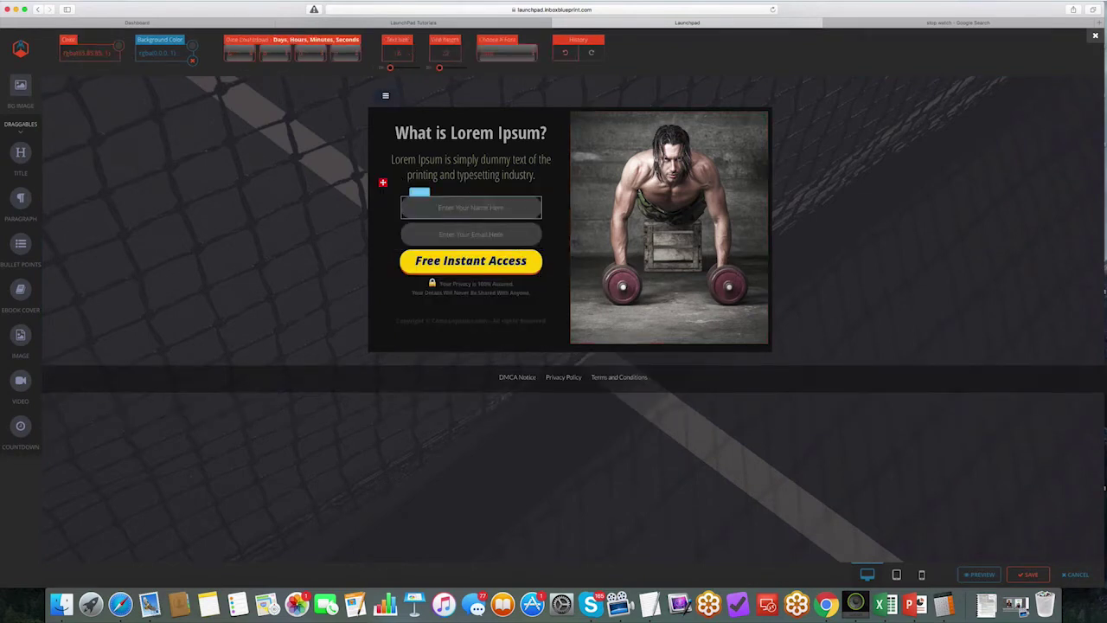
{"action": "left_click", "coordinate": [554, 209]}
{"action": "left_click", "coordinate": [551, 200]}
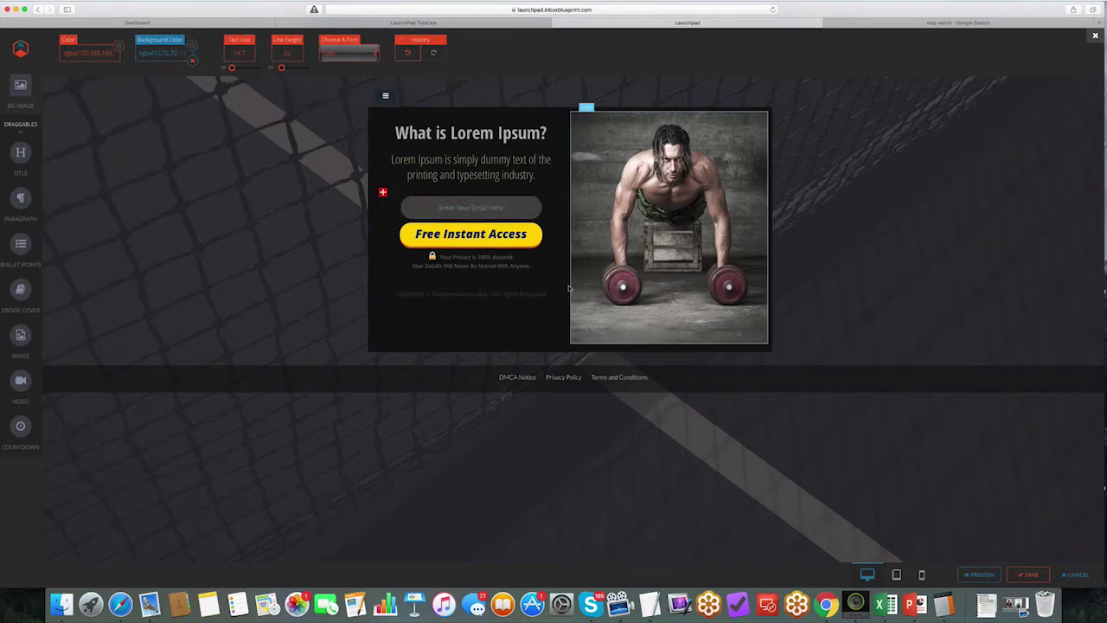
Step: Replace the placeholder headline with '4 FREE Tips To Gaining Muscle FAST...'
{"action": "left_click", "coordinate": [470, 132]}
{"action": "triple_click", "coordinate": [470, 132]}
{"action": "type", "text": "4"}
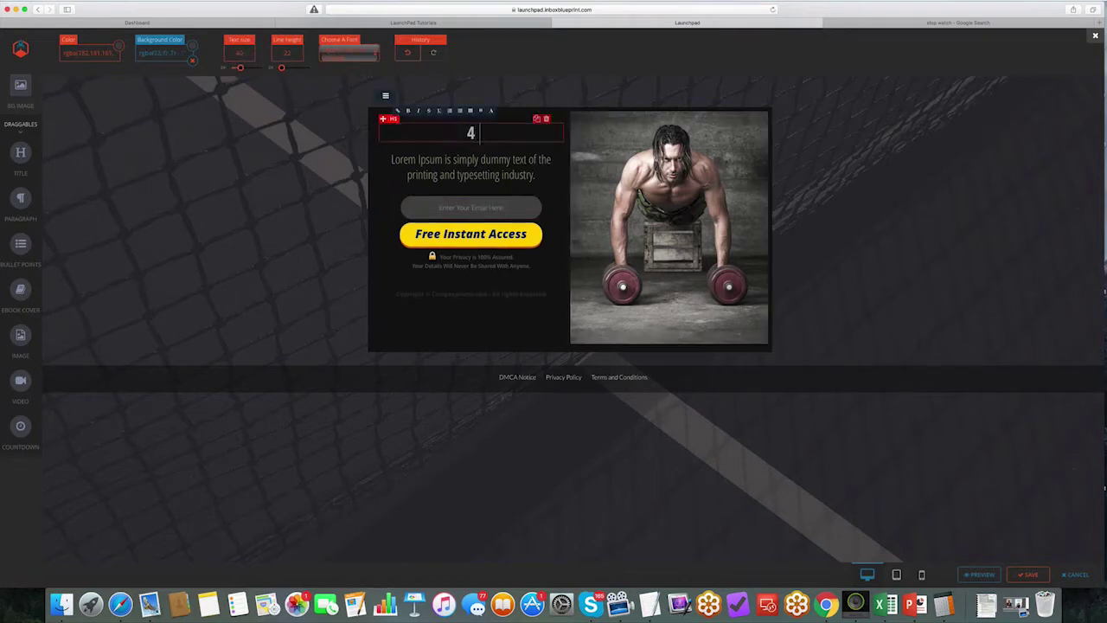
{"action": "type", "text": " FREE T"}
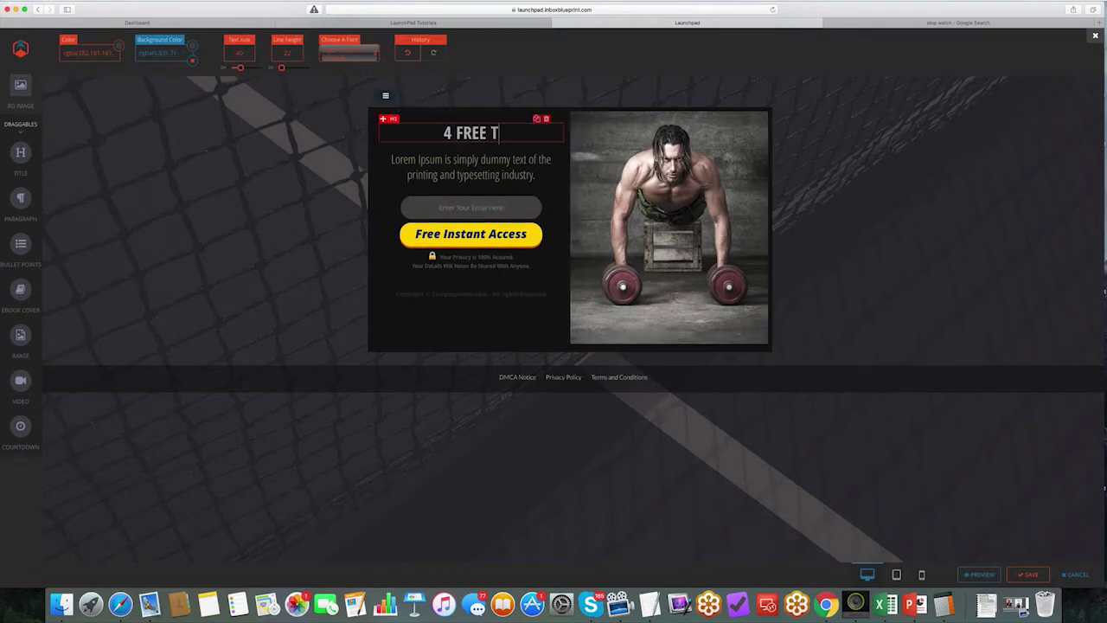
{"action": "type", "text": "ips To Gaining Muscl"}
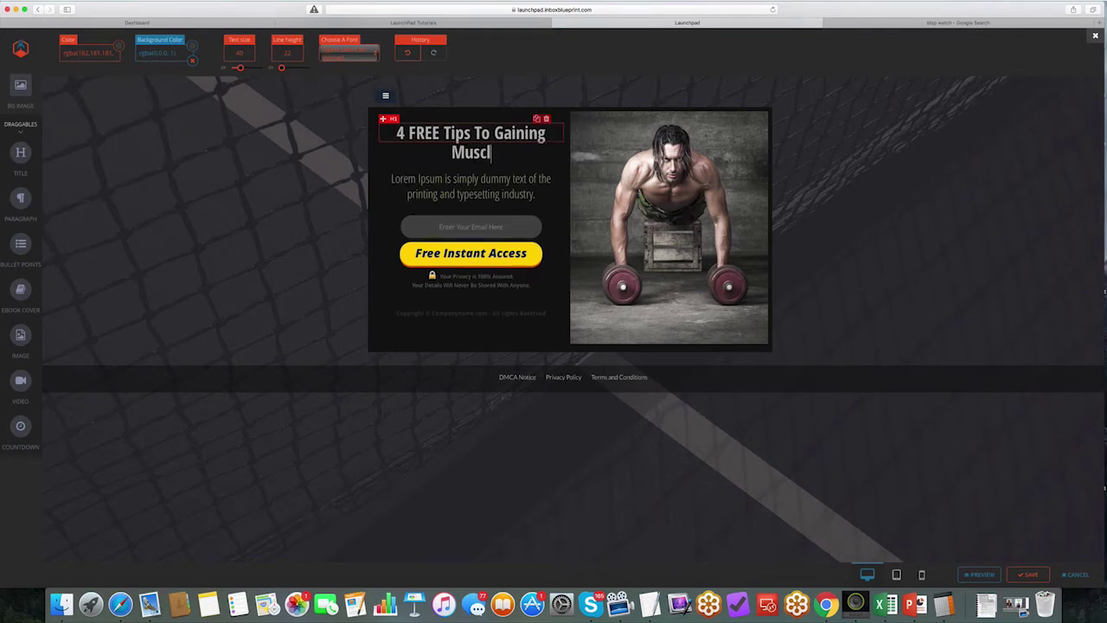
{"action": "type", "text": "e FAST..."}
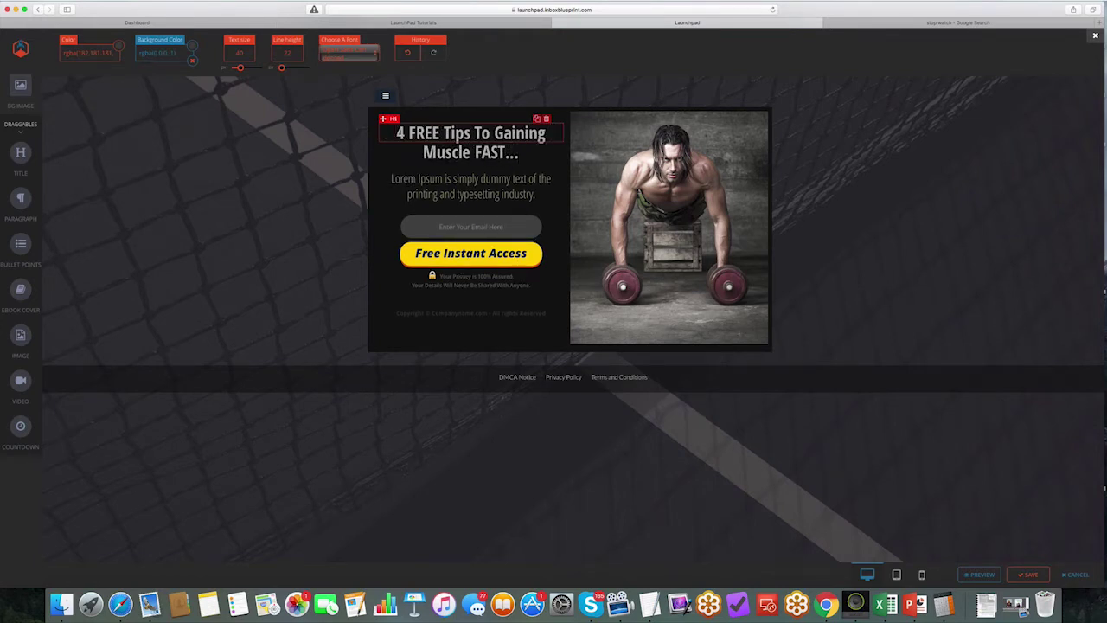
{"action": "left_click", "coordinate": [470, 186]}
Step: Replace the Lorem Ipsum paragraph with a larger 'Download FREE Report Now!' subheading
{"action": "left_click_drag", "start_coordinate": [391, 178], "coordinate": [536, 195]}
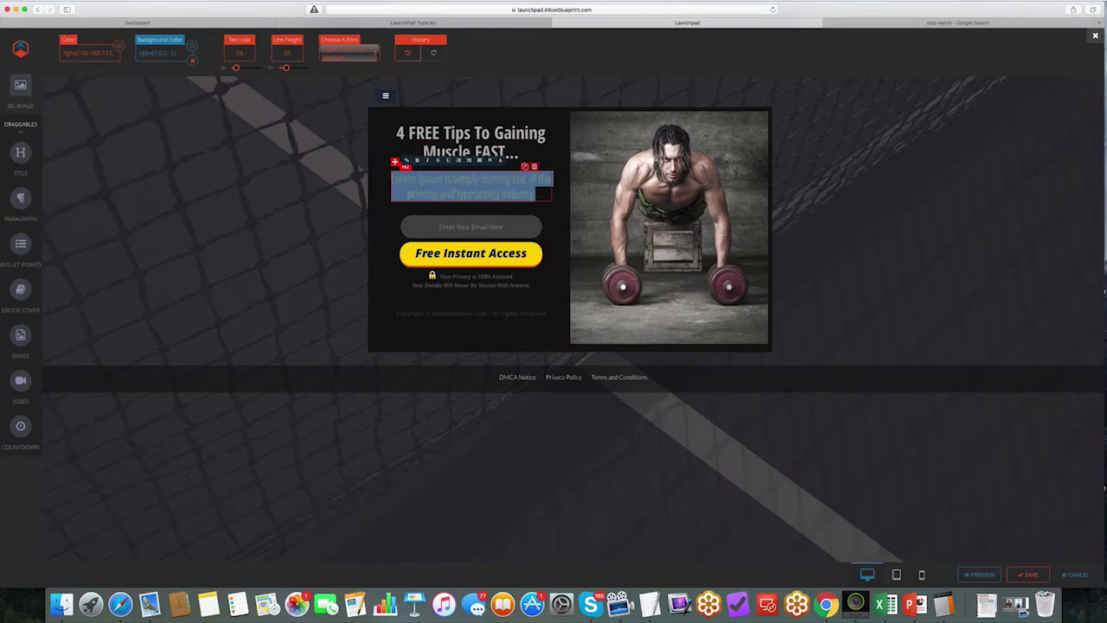
{"action": "type", "text": "Download FREE R"}
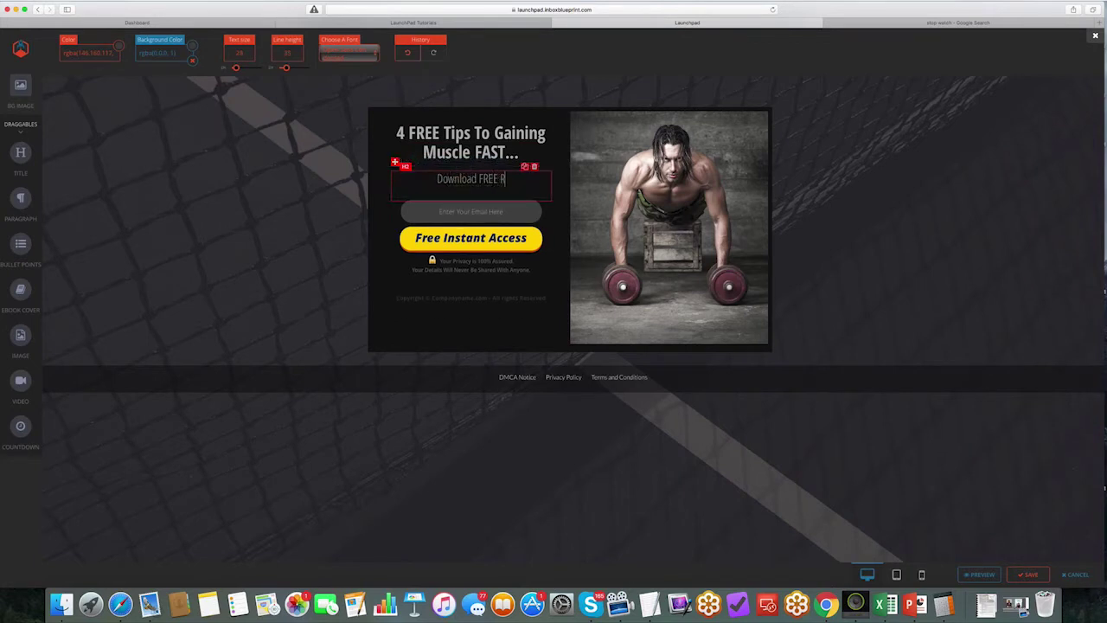
{"action": "type", "text": "eport Now!"}
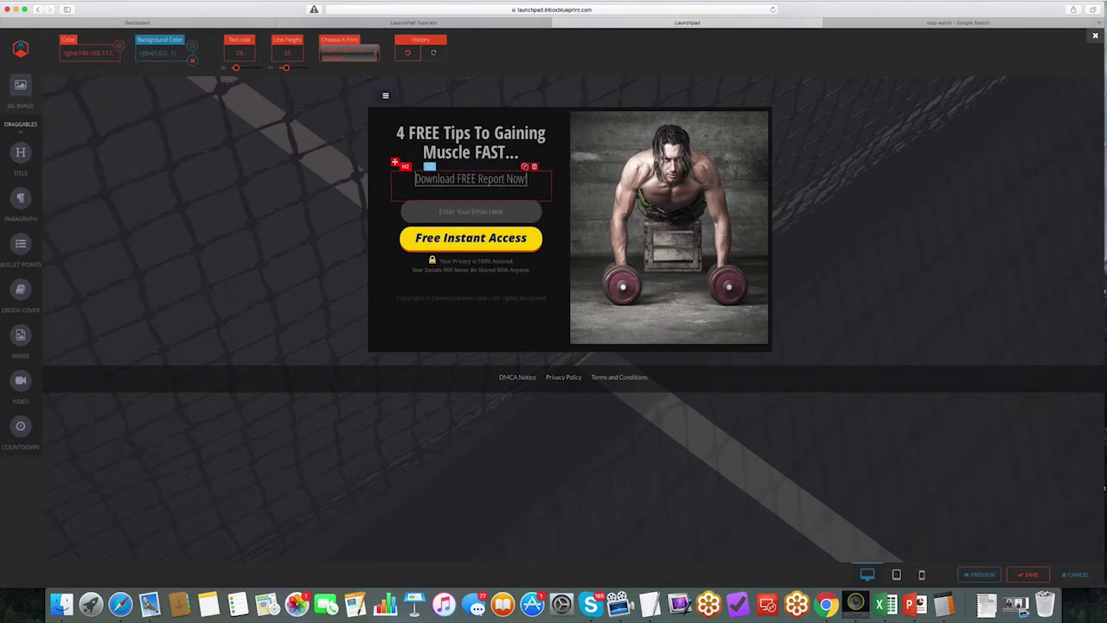
{"action": "left_click", "coordinate": [499, 178]}
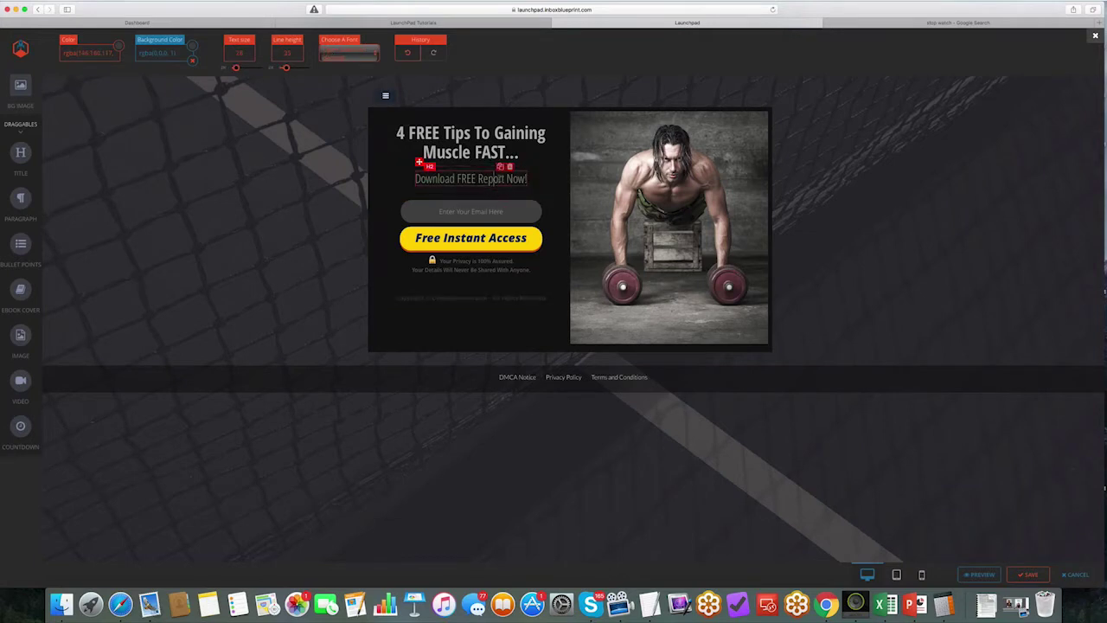
{"action": "left_click_drag", "start_coordinate": [513, 179], "coordinate": [416, 179]}
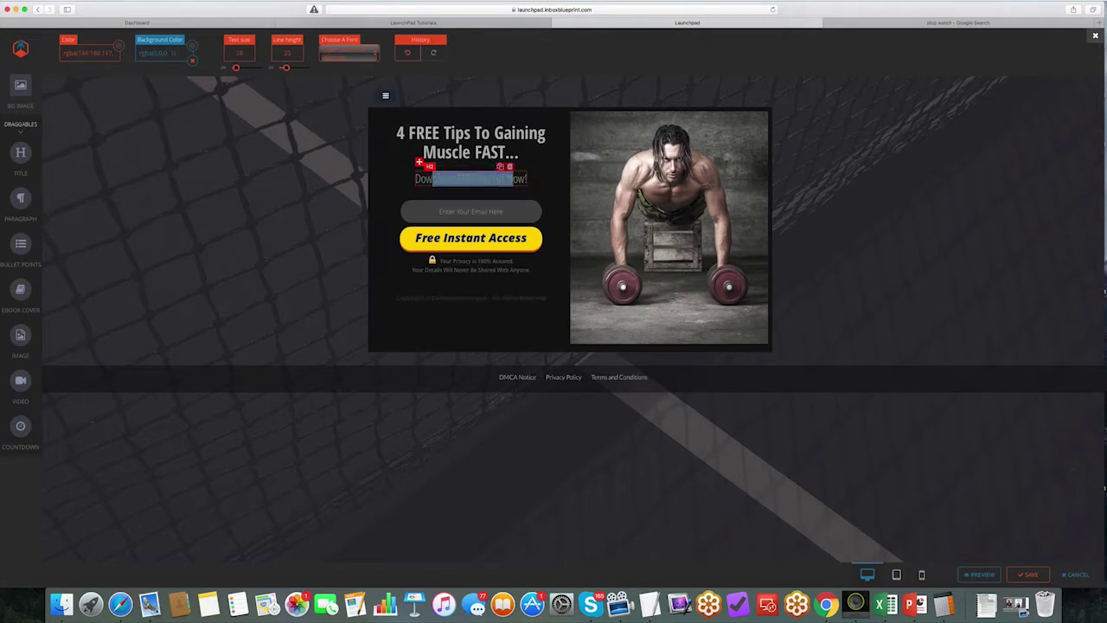
{"action": "left_click_drag", "start_coordinate": [237, 68], "coordinate": [243, 69]}
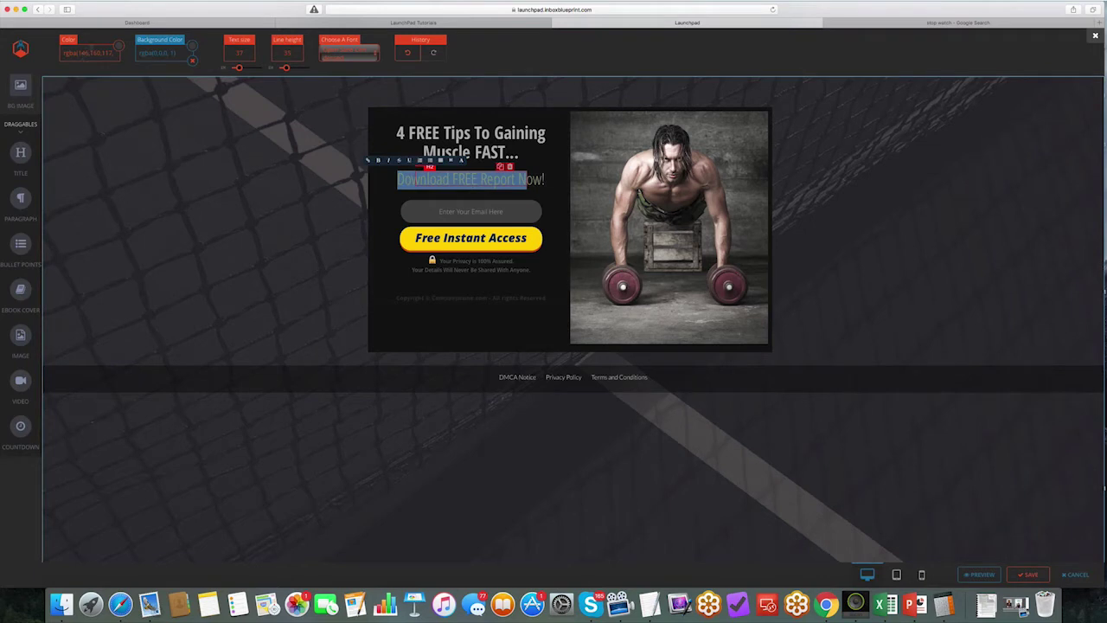
{"action": "left_click", "coordinate": [384, 93]}
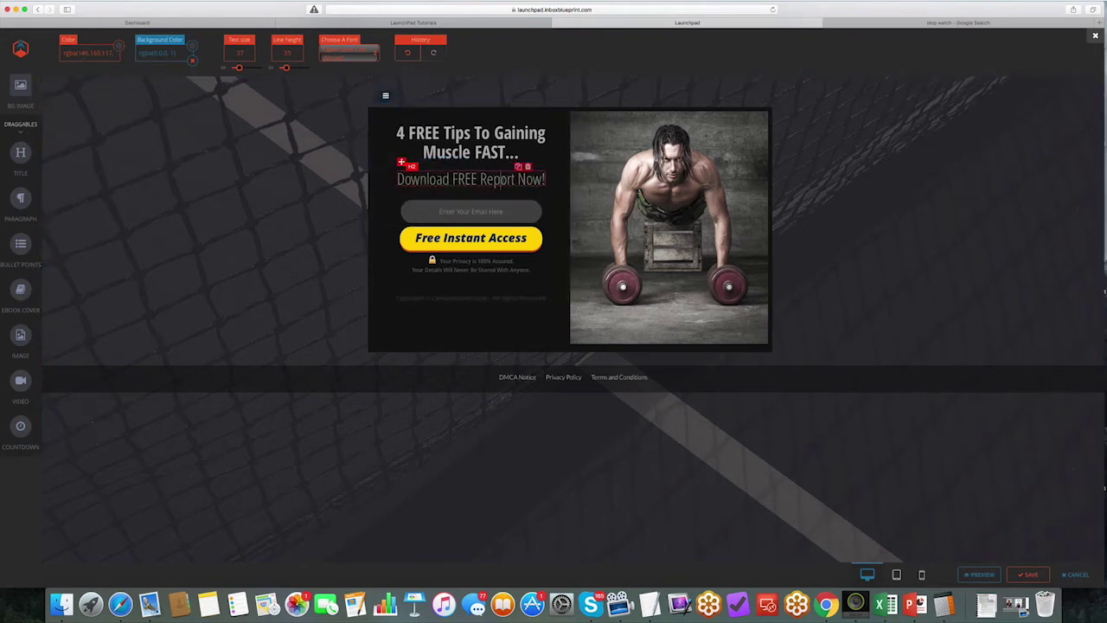
{"action": "triple_click", "coordinate": [494, 179]}
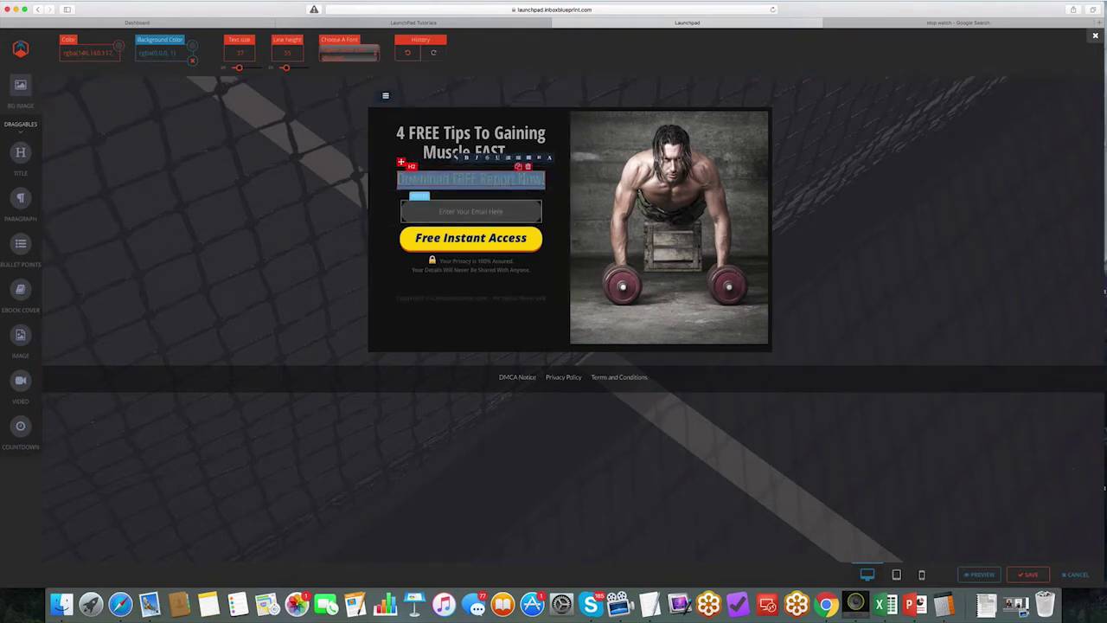
Step: Append '>' so the button reads 'Free Instant Access >', then select the copyright and footer text
{"action": "left_click", "coordinate": [460, 241]}
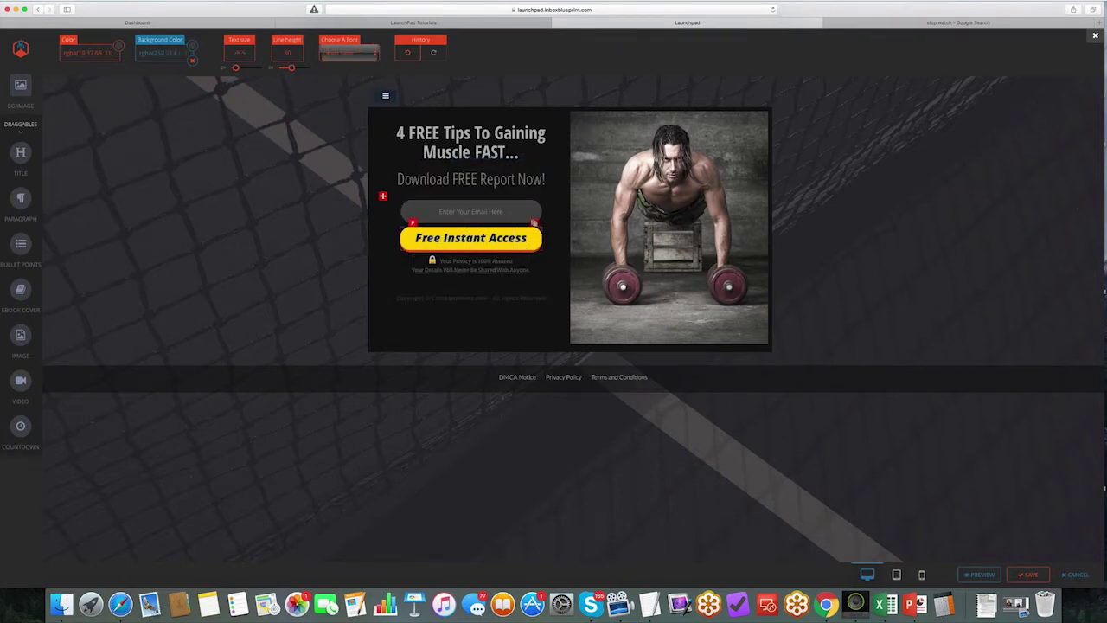
{"action": "type", "text": ">"}
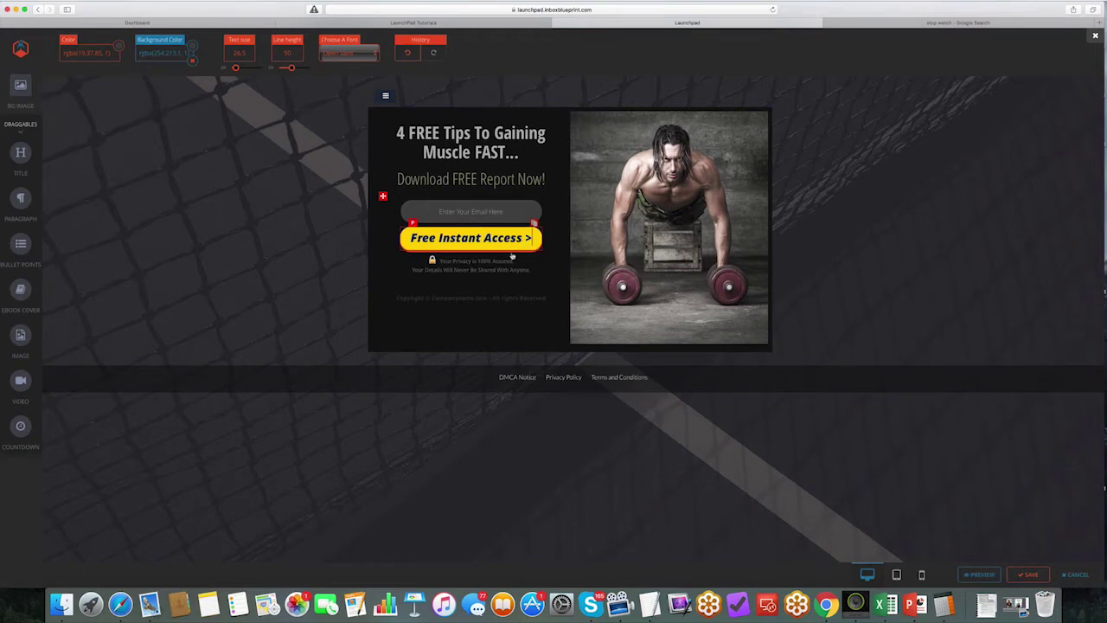
{"action": "left_click", "coordinate": [449, 297]}
{"action": "double_click", "coordinate": [445, 297]}
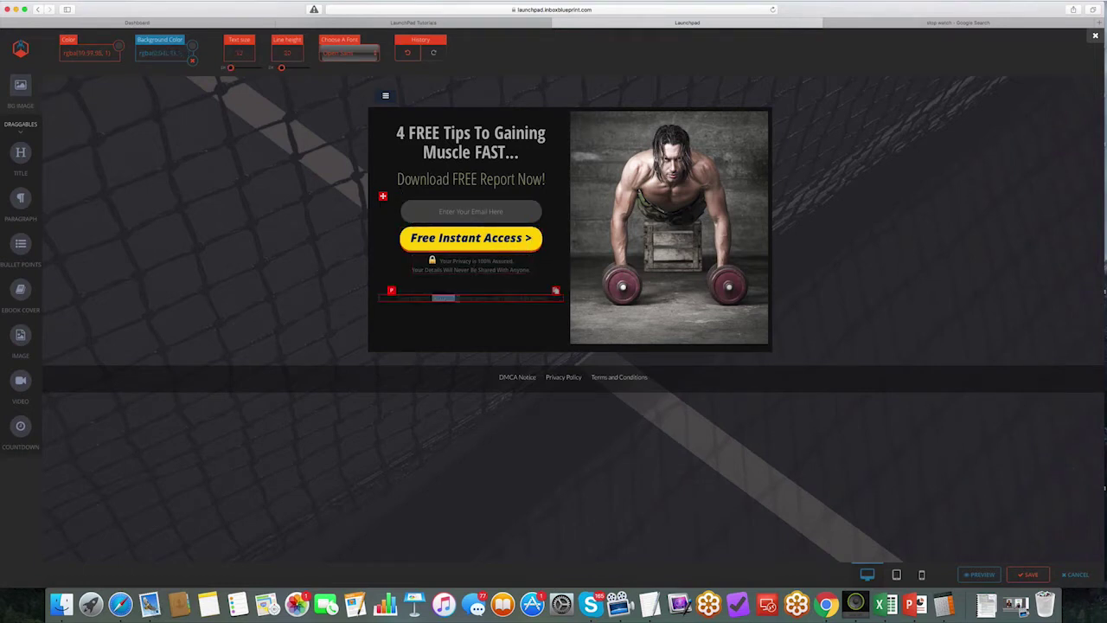
{"action": "left_click_drag", "start_coordinate": [445, 297], "coordinate": [543, 297]}
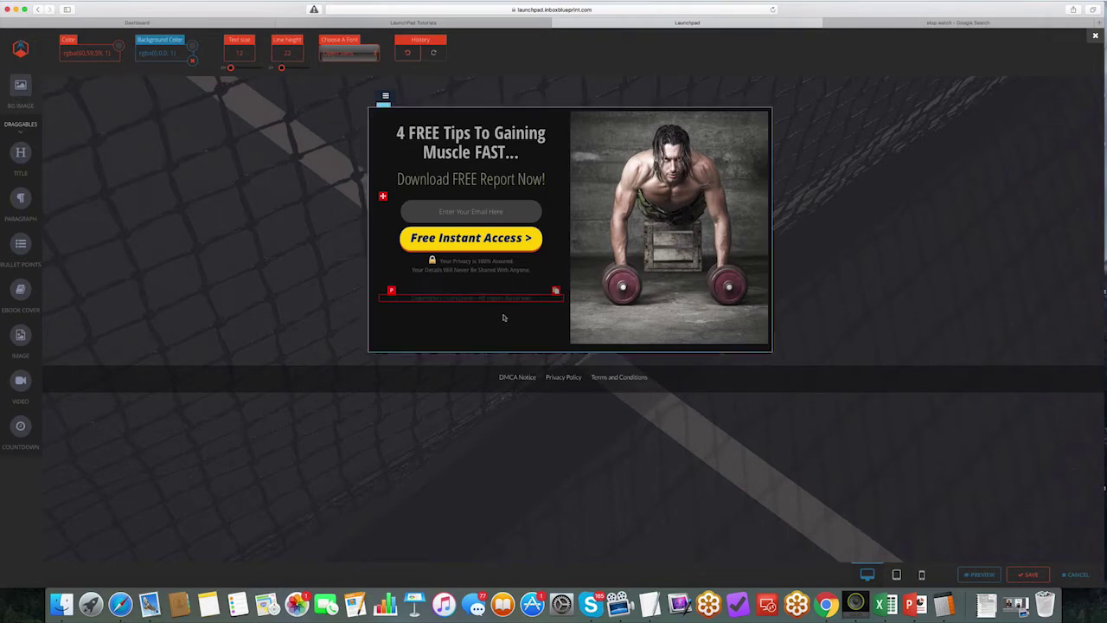
{"action": "left_click_drag", "start_coordinate": [478, 381], "coordinate": [653, 380]}
Step: Preview and save the opt-in page, exit the builder, and Save & Continue
{"action": "left_click", "coordinate": [604, 419]}
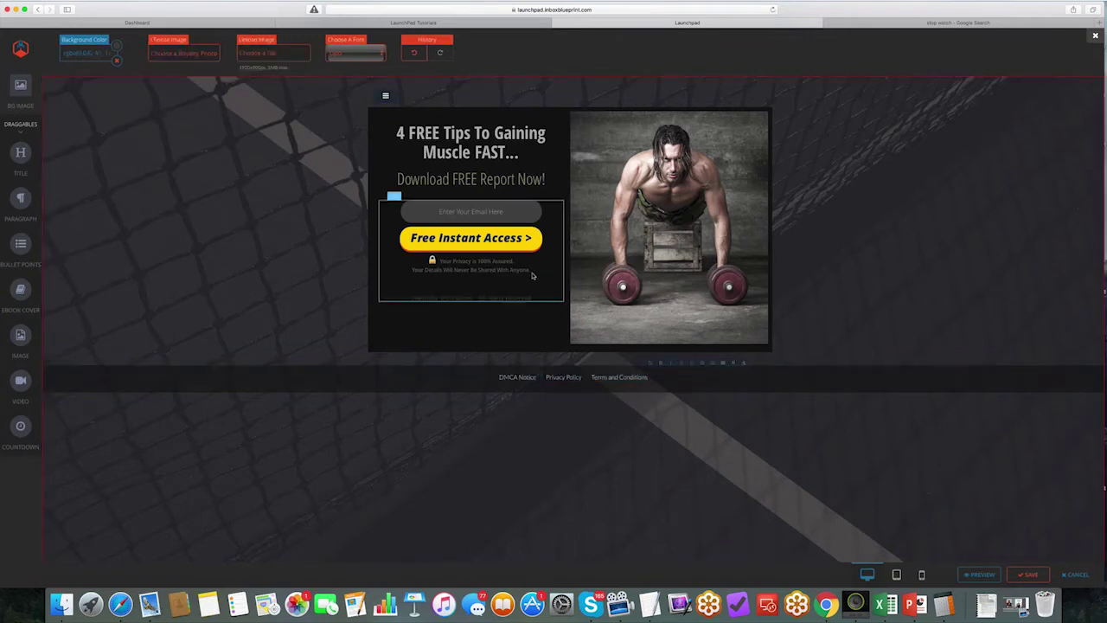
{"action": "left_click", "coordinate": [980, 574]}
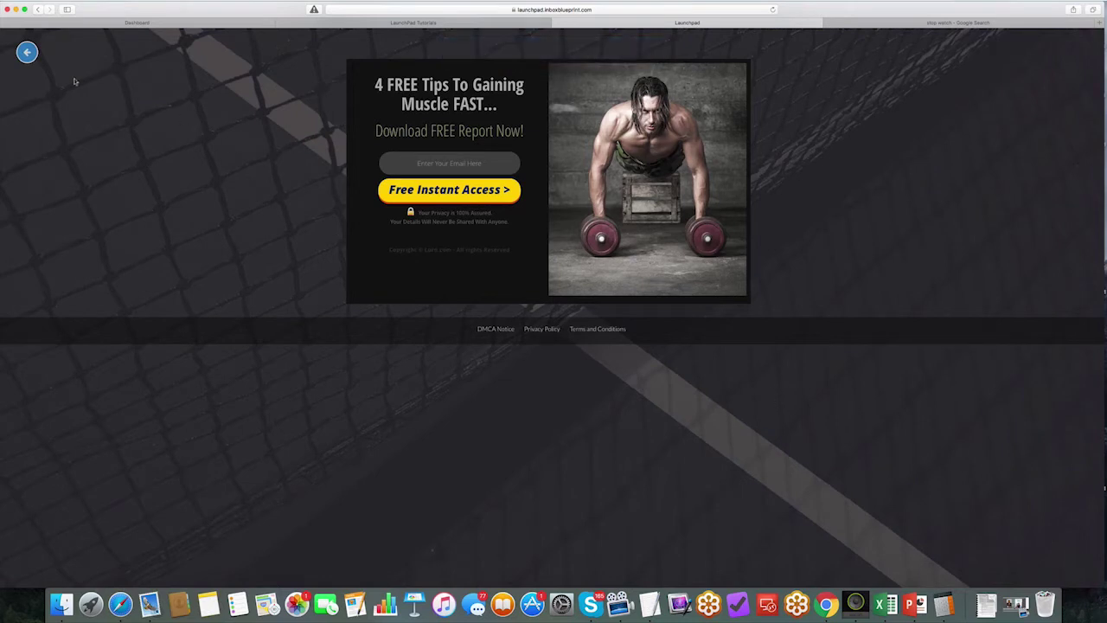
{"action": "left_click", "coordinate": [27, 51]}
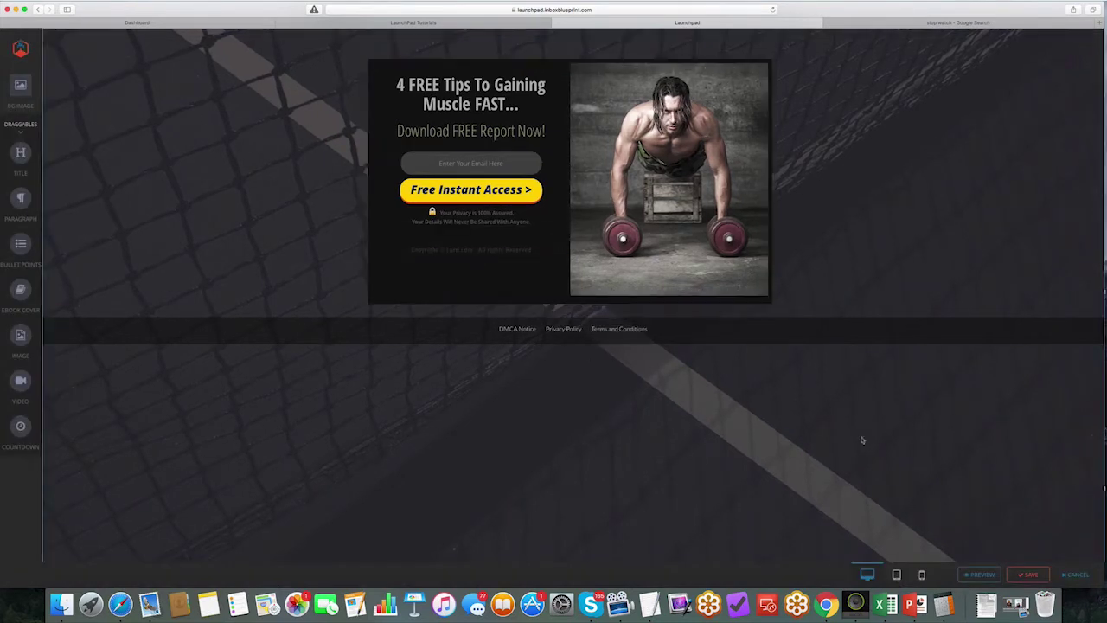
{"action": "left_click", "coordinate": [1028, 575]}
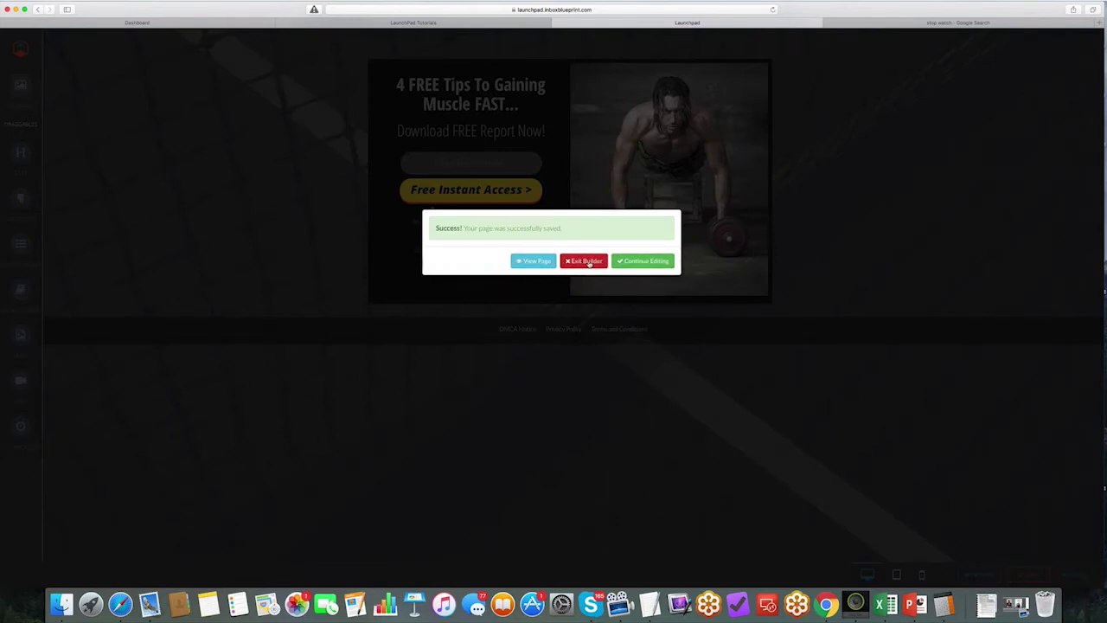
{"action": "left_click", "coordinate": [587, 261]}
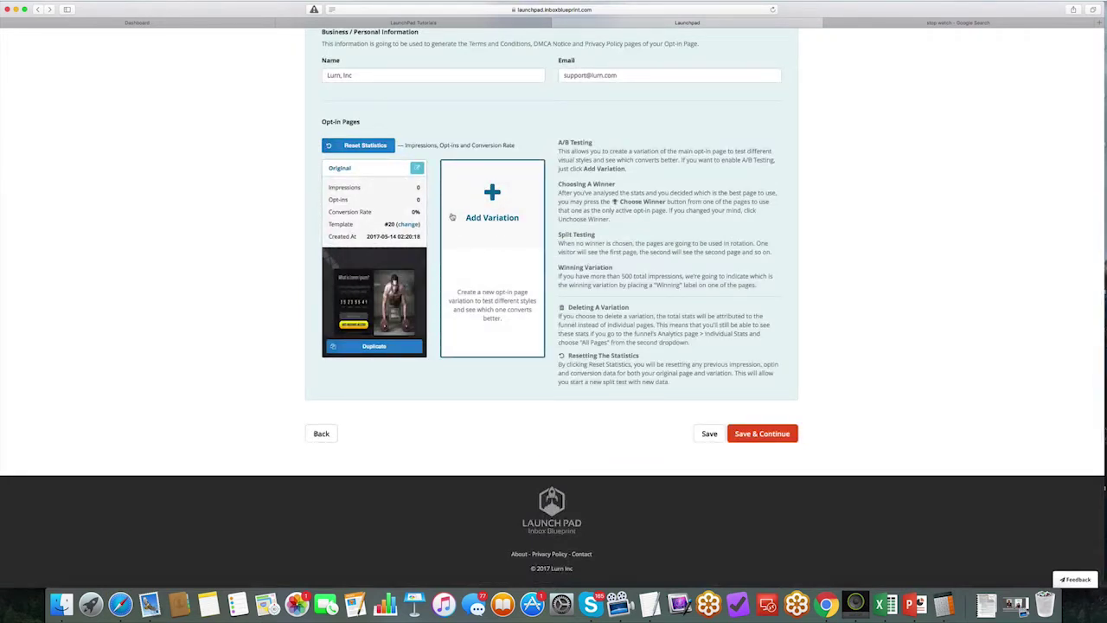
{"action": "left_click", "coordinate": [763, 433]}
Step: Check the stopwatch, then choose the Timer Page thank-you type
{"action": "left_click", "coordinate": [937, 24]}
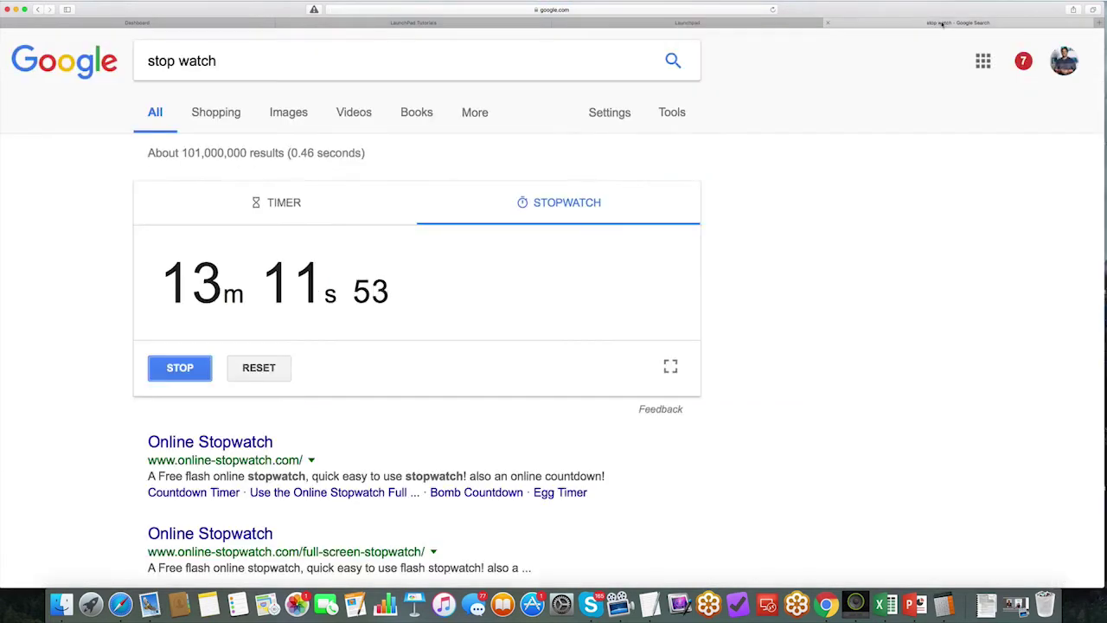
{"action": "left_click", "coordinate": [714, 23]}
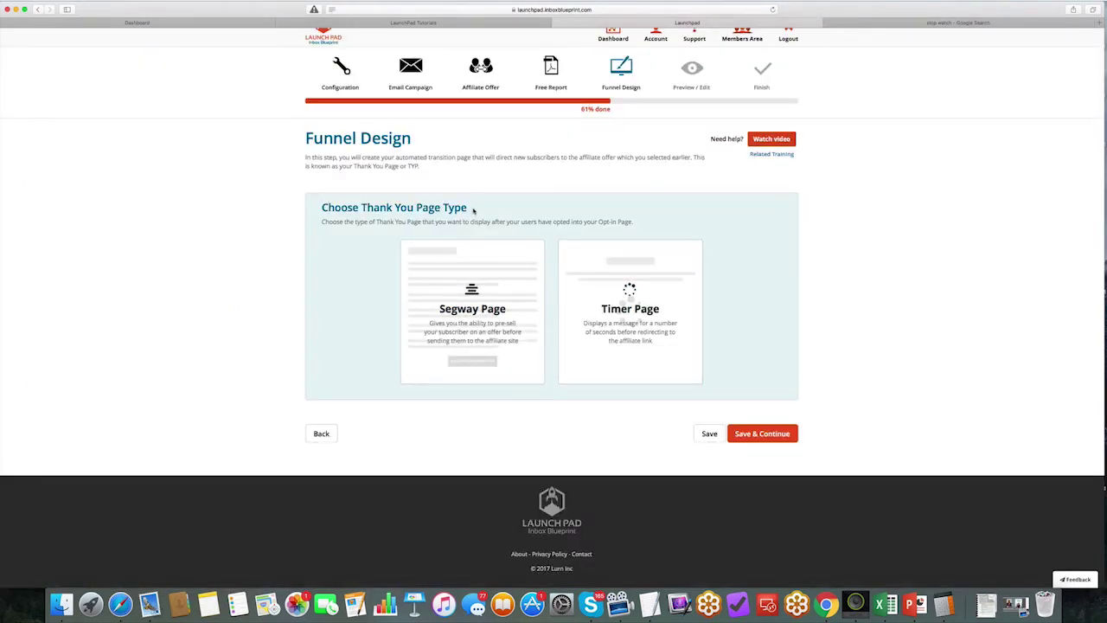
{"action": "left_click_drag", "start_coordinate": [473, 210], "coordinate": [322, 203]}
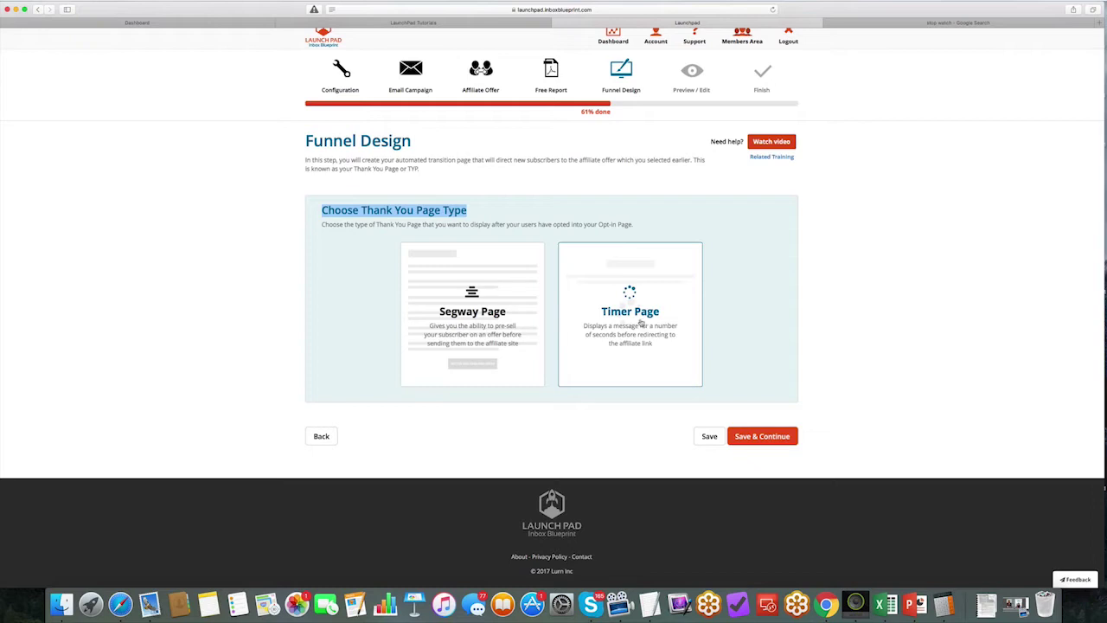
{"action": "left_click", "coordinate": [640, 324]}
Step: Enter 'Your FREE Report is in Your Email, But First...' and 'To Gain Muscle Mass Fast - See This Amazing Page...'
{"action": "left_click", "coordinate": [390, 311]}
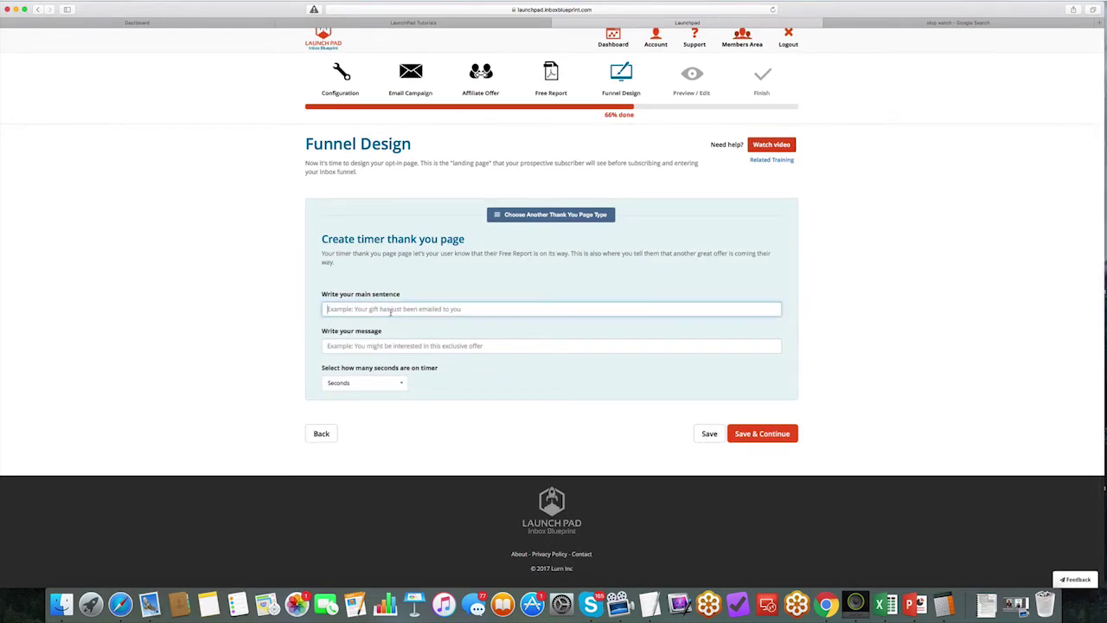
{"action": "type", "text": "Your FREE REpo"}
{"action": "key", "text": "BackSpace"}
{"action": "key", "text": "BackSpace"}
{"action": "key", "text": "BackSpace"}
{"action": "type", "text": "eport is in Your Email, But First..."}
{"action": "left_click", "coordinate": [326, 345]}
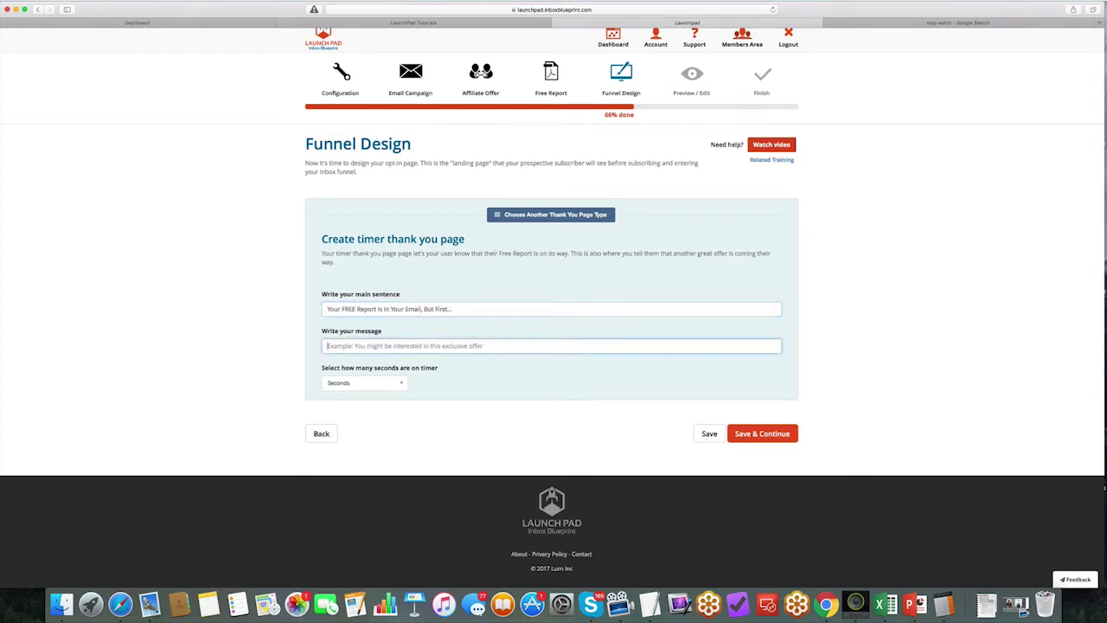
{"action": "type", "text": "To Gain Muscle"}
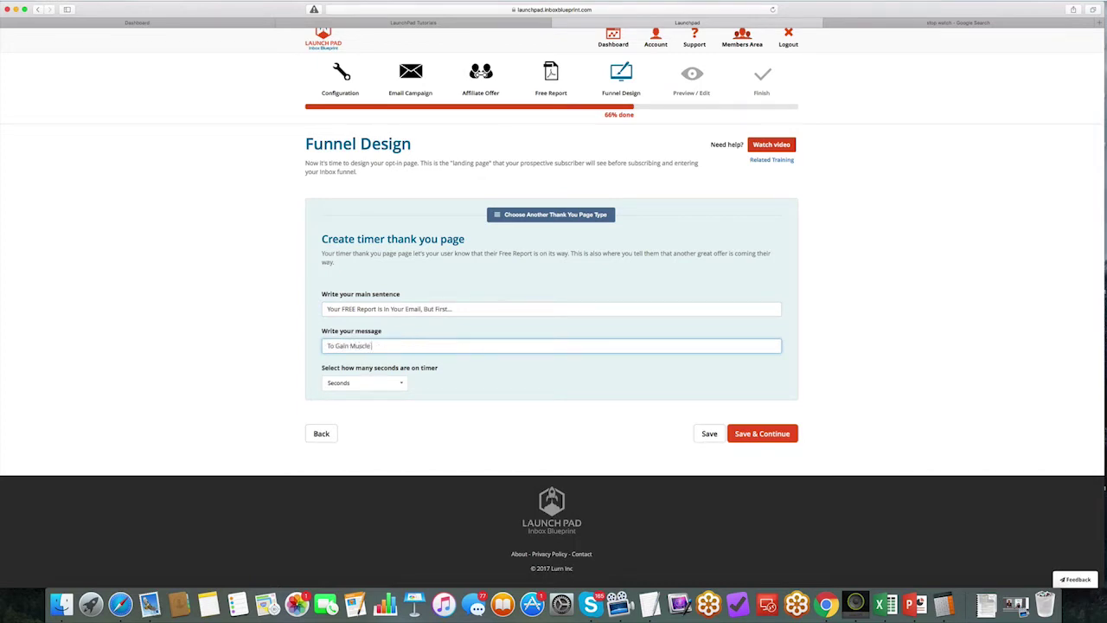
{"action": "type", "text": " Mass Fast - See This Amazing Page..."}
Step: Set the thank-you timer to 5 seconds and save the page
{"action": "left_click", "coordinate": [354, 380]}
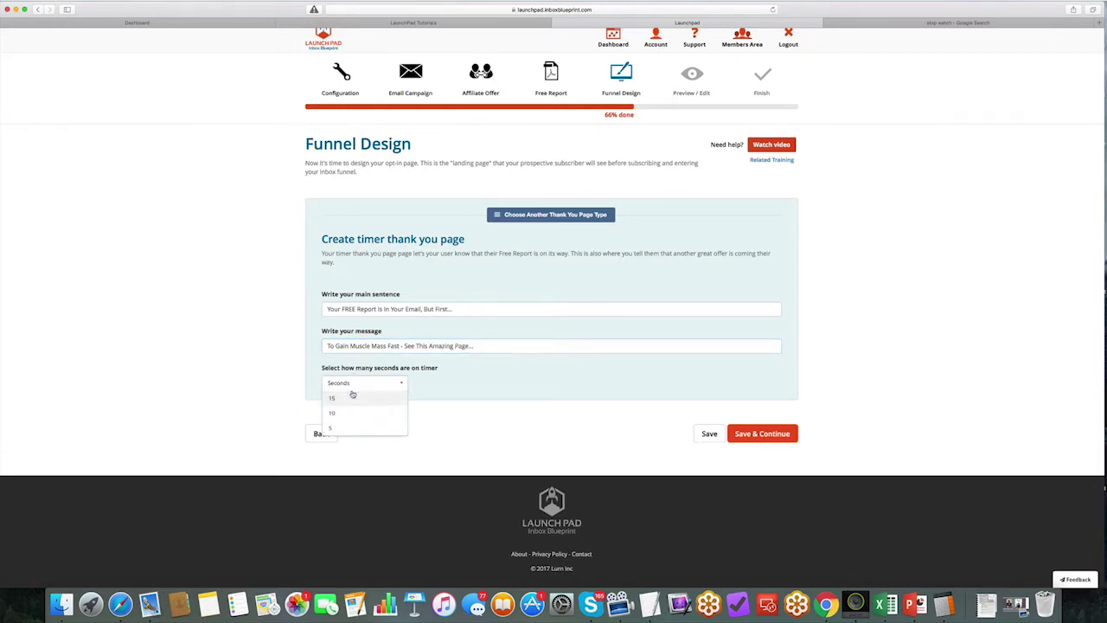
{"action": "left_click", "coordinate": [350, 428]}
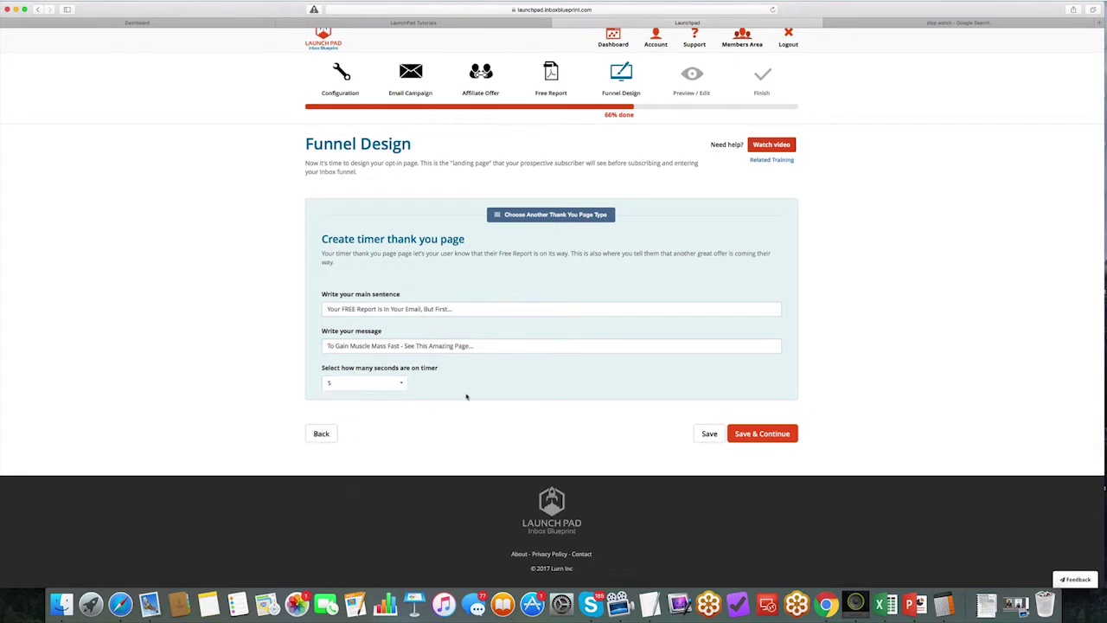
{"action": "left_click", "coordinate": [772, 434]}
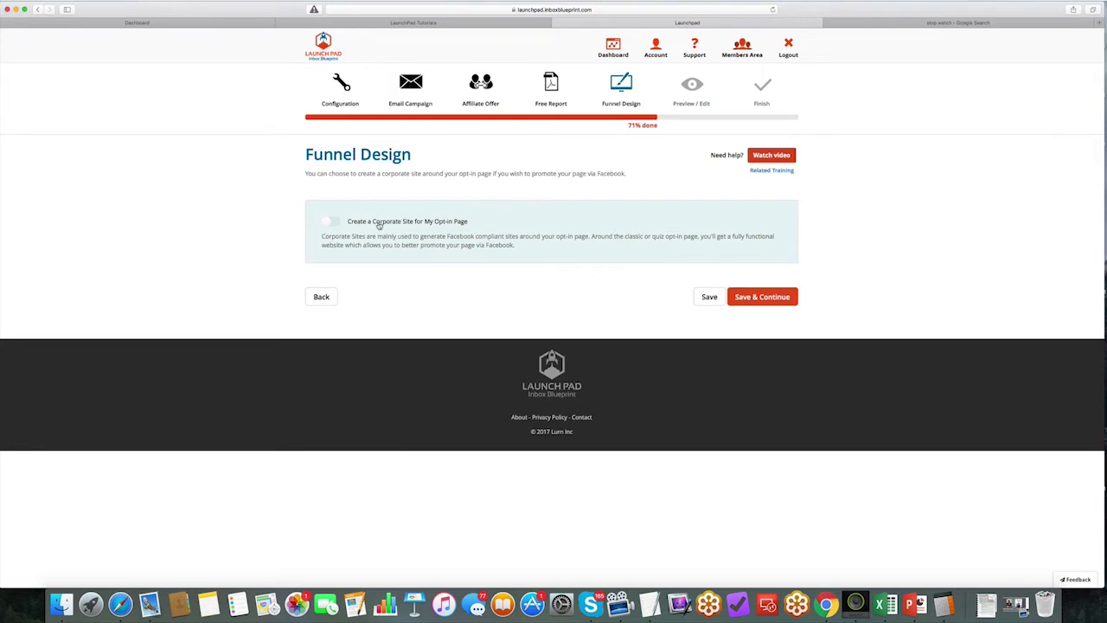
Step: Save Funnel Design to reach Preview / Edit and stop the stopwatch
{"action": "left_click", "coordinate": [873, 23]}
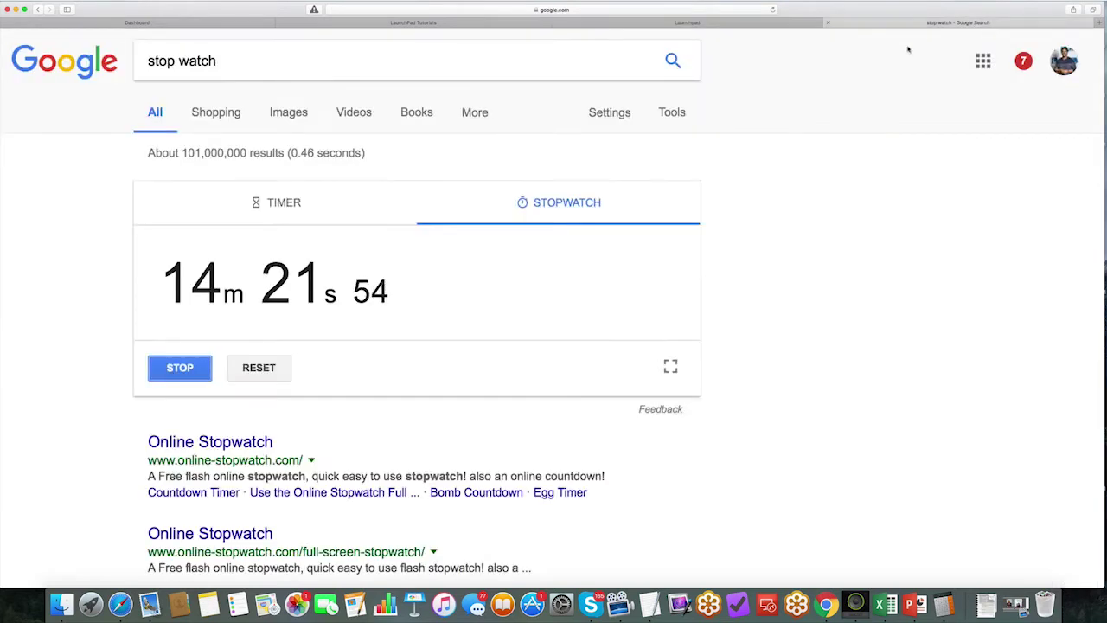
{"action": "left_click", "coordinate": [690, 23]}
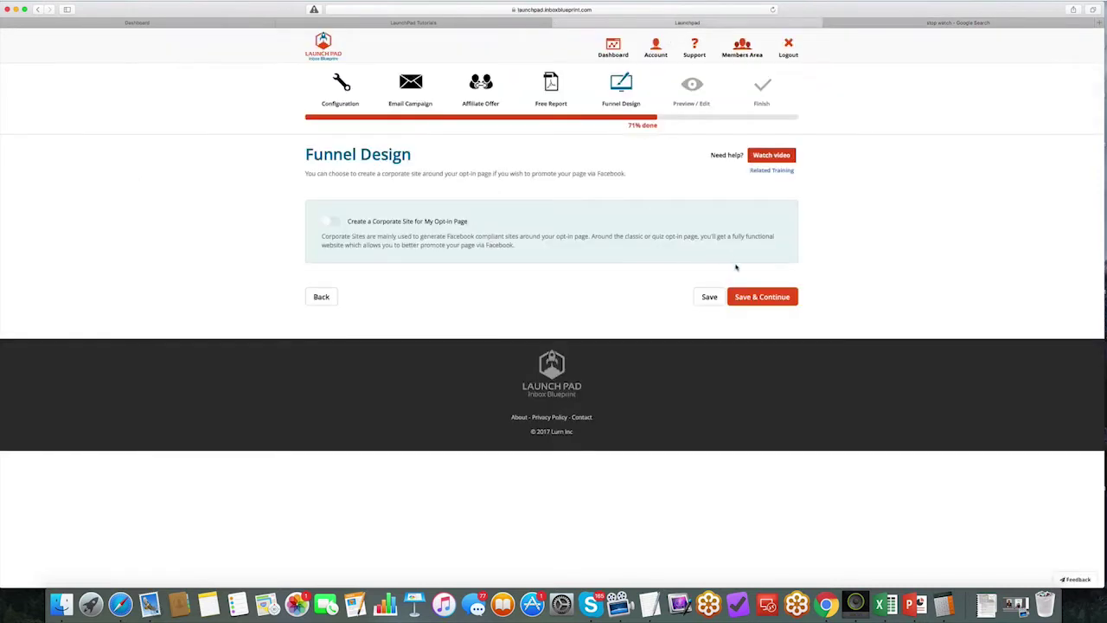
{"action": "left_click", "coordinate": [761, 297]}
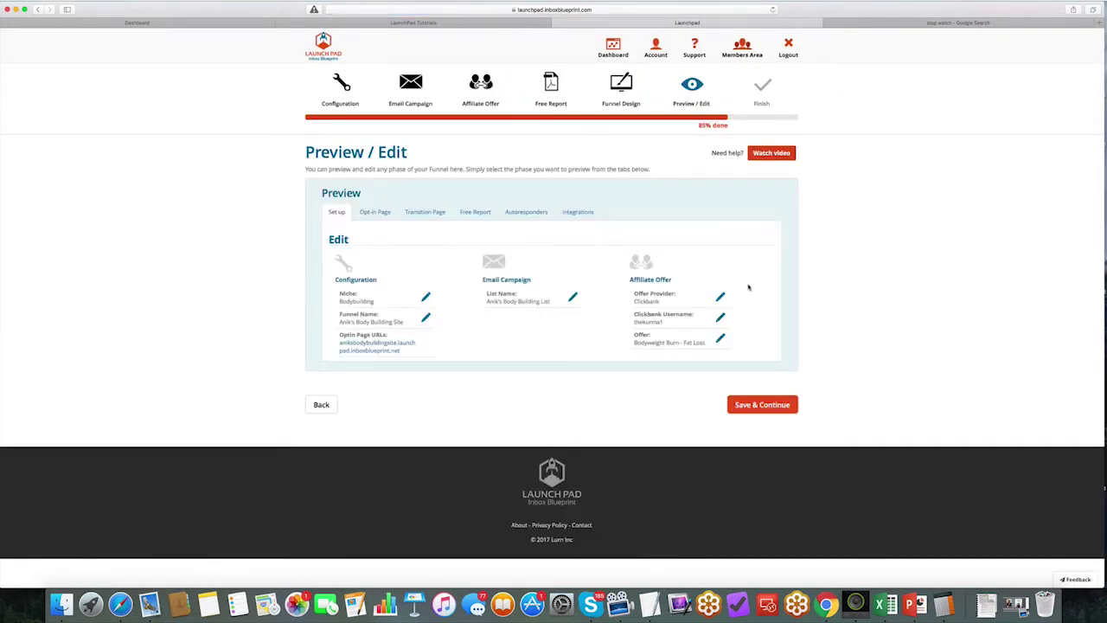
{"action": "left_click", "coordinate": [908, 23]}
{"action": "left_click", "coordinate": [176, 369]}
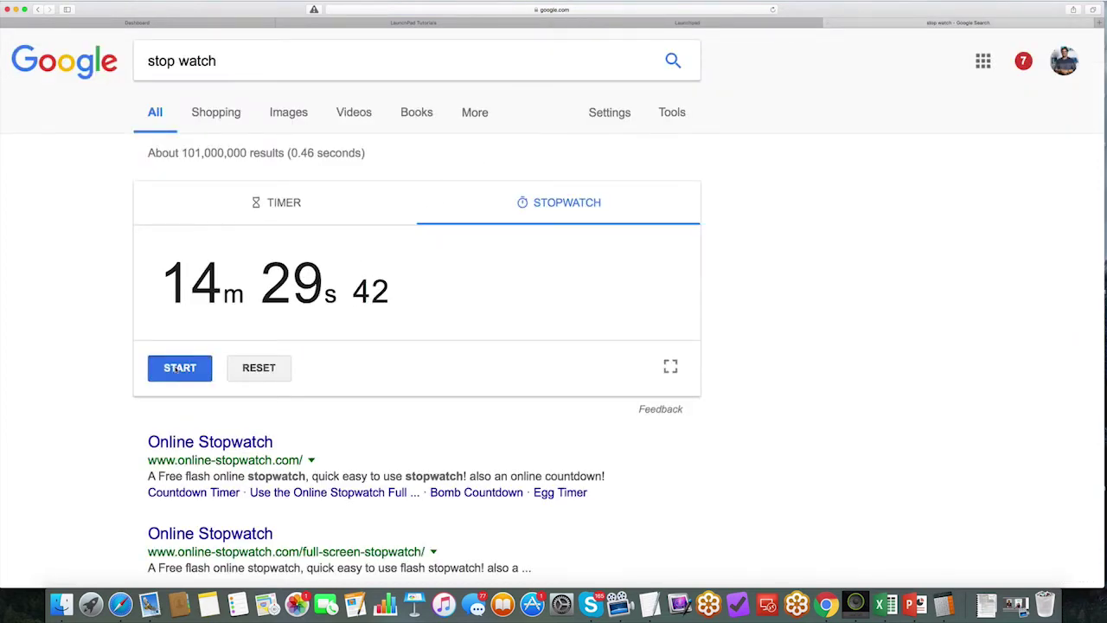
{"action": "left_click", "coordinate": [688, 26]}
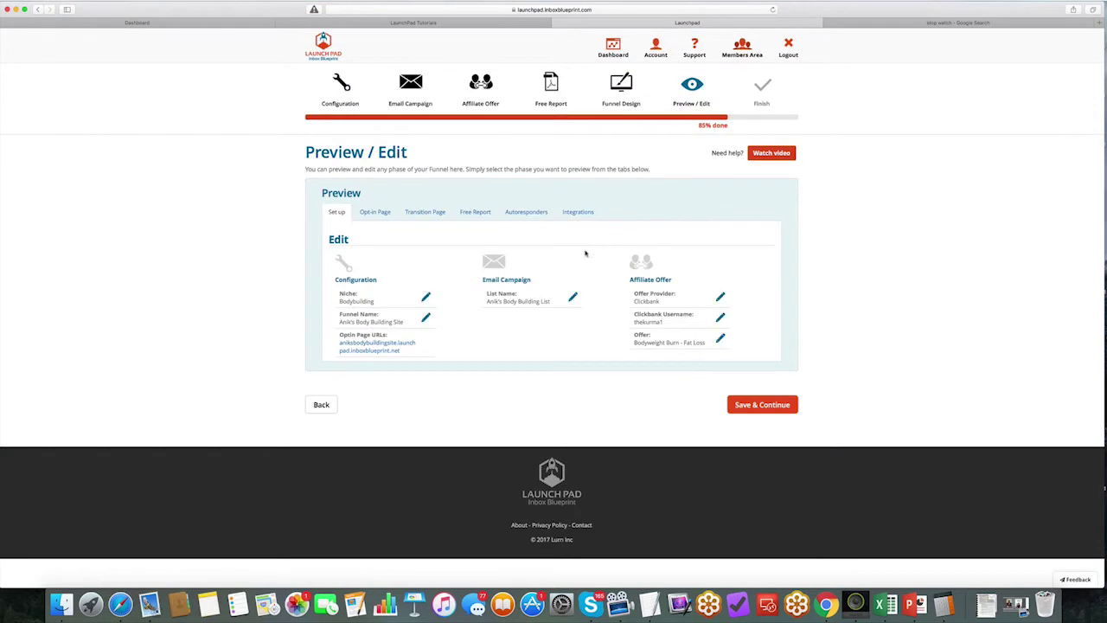
Step: Open the live opt-in page from its URL and enter a test email address
{"action": "left_click", "coordinate": [376, 346]}
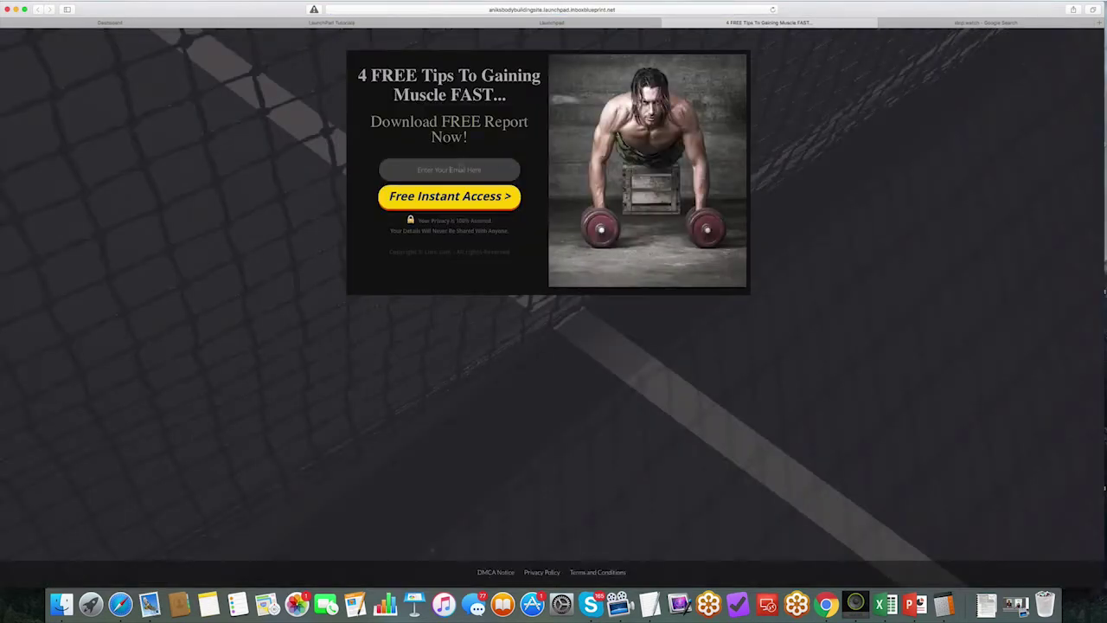
{"action": "left_click", "coordinate": [449, 170]}
{"action": "type", "text": "test@gmail.com"}
{"action": "triple_click", "coordinate": [475, 170]}
Step: Submit the opt-in and add Bodyweight Burn to cart to reach the order form
{"action": "left_click", "coordinate": [438, 205]}
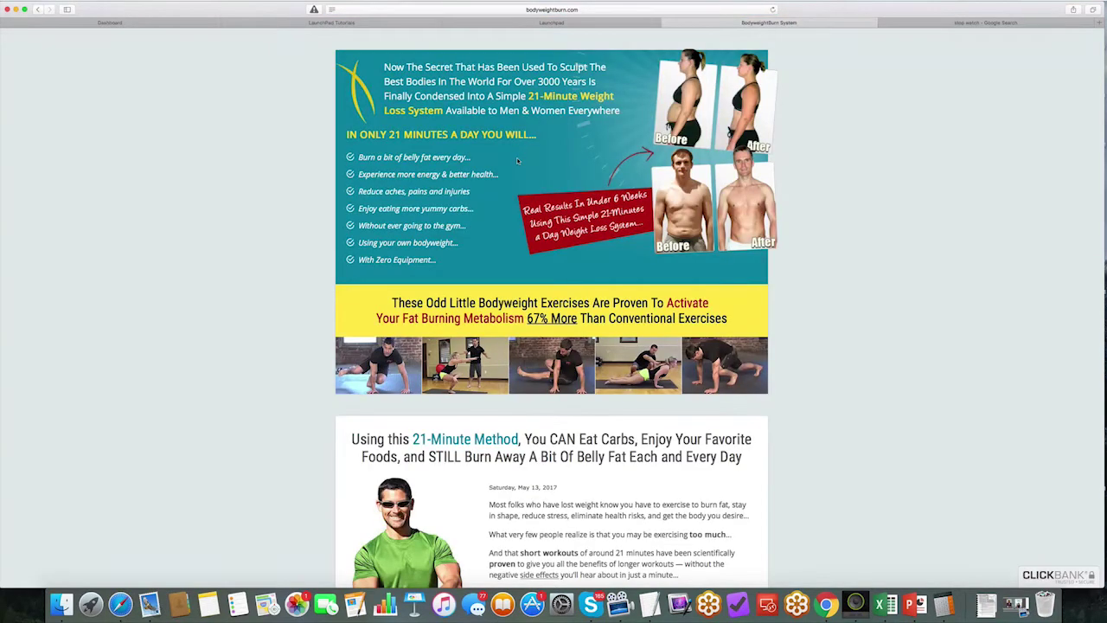
{"action": "scroll", "coordinate": [517, 161], "scroll_direction": "down", "scroll_amount": 20}
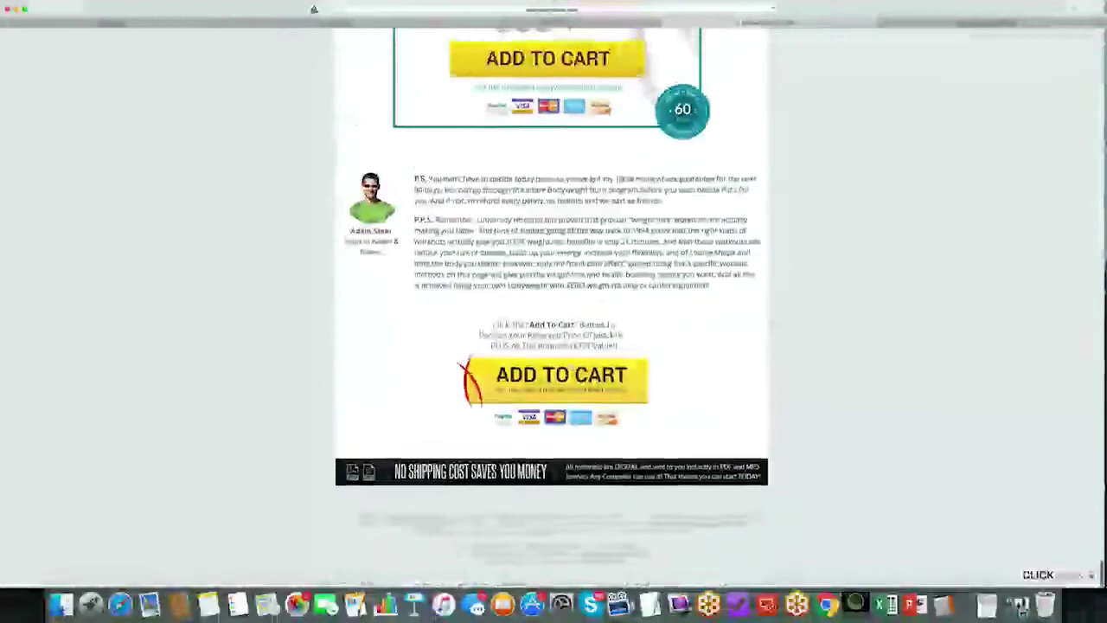
{"action": "left_click", "coordinate": [561, 375]}
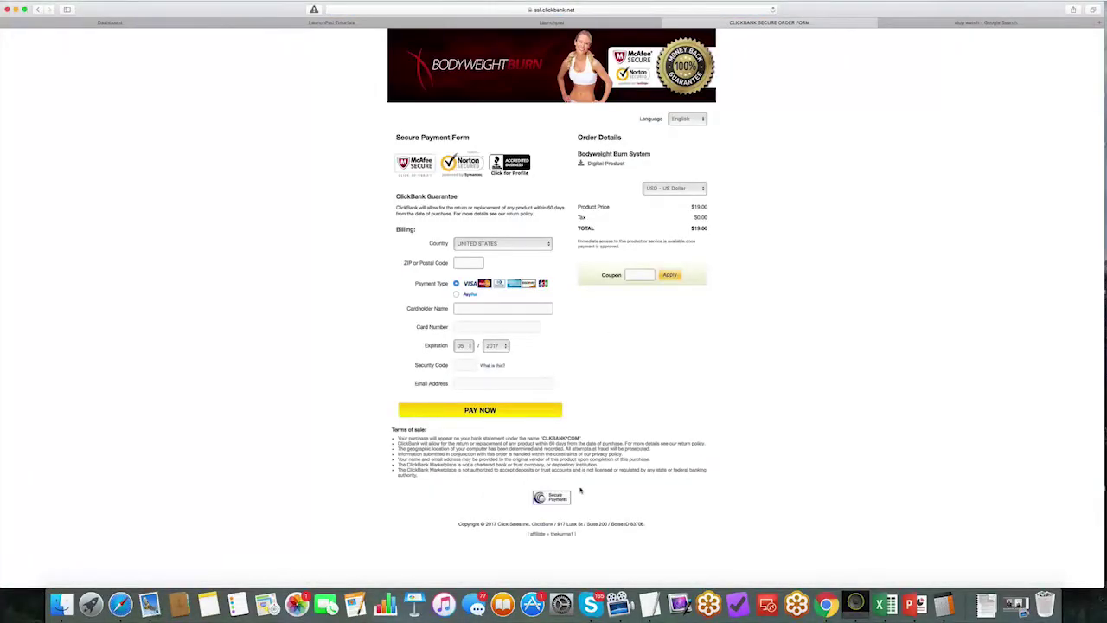
Step: Zoom in and highlight the order-form footer line crediting the affiliate username
{"action": "left_click_drag", "start_coordinate": [574, 533], "coordinate": [511, 534]}
{"action": "scroll", "coordinate": [511, 533], "scroll_direction": "up", "scroll_amount": 5}
{"action": "scroll", "coordinate": [567, 304], "scroll_direction": "down", "scroll_amount": 10}
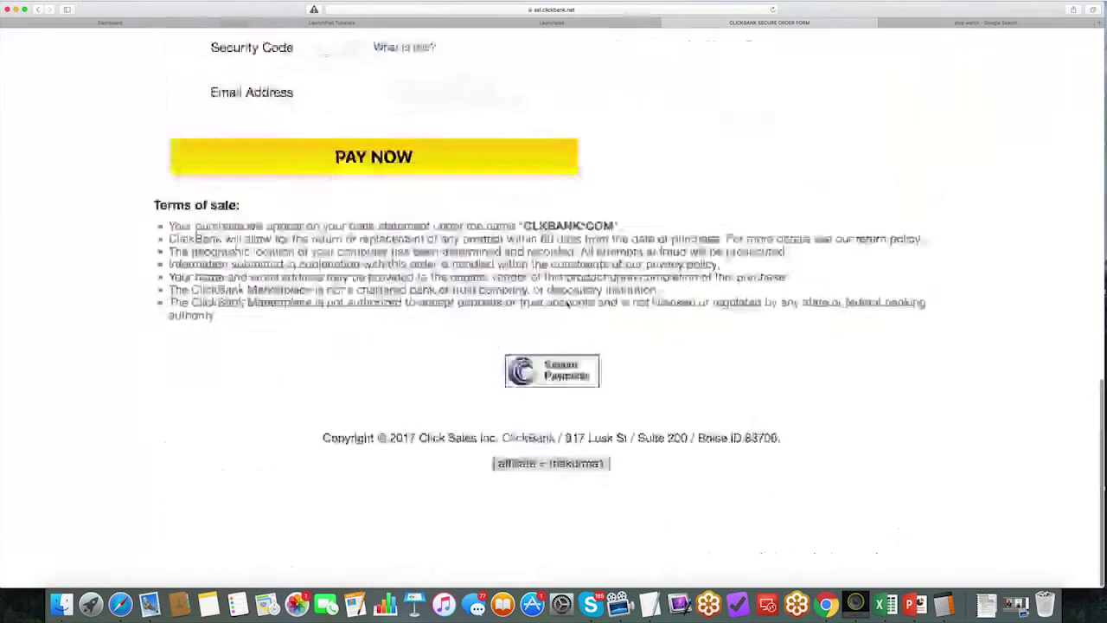
{"action": "scroll", "coordinate": [567, 304], "scroll_direction": "up", "scroll_amount": 2}
{"action": "left_click", "coordinate": [539, 534]}
{"action": "left_click_drag", "start_coordinate": [492, 537], "coordinate": [613, 535]}
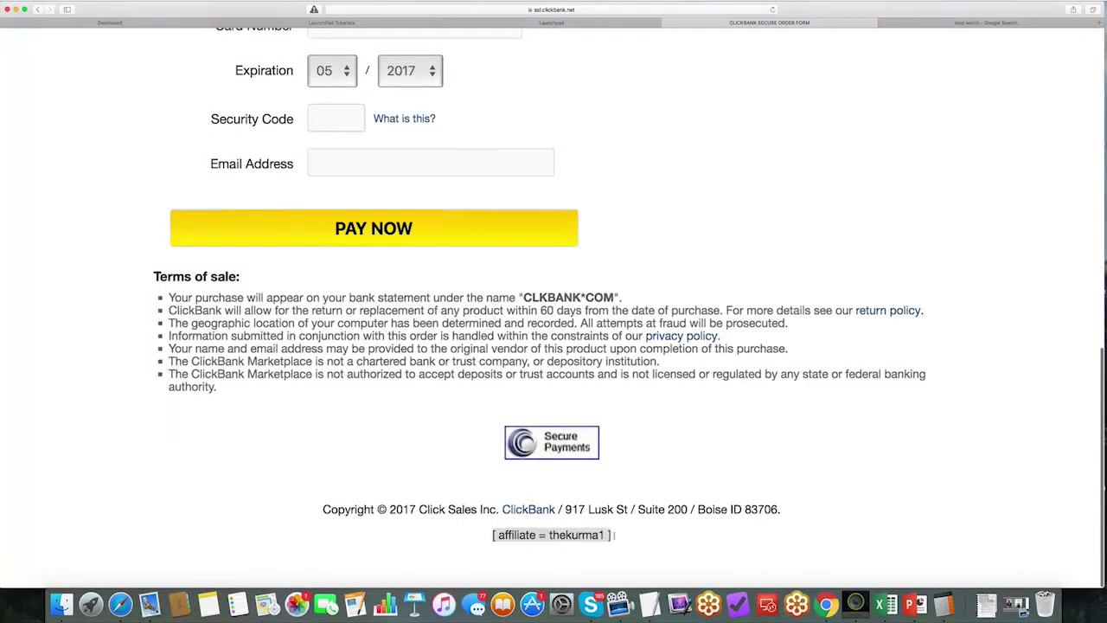
{"action": "key", "text": "super+plus"}
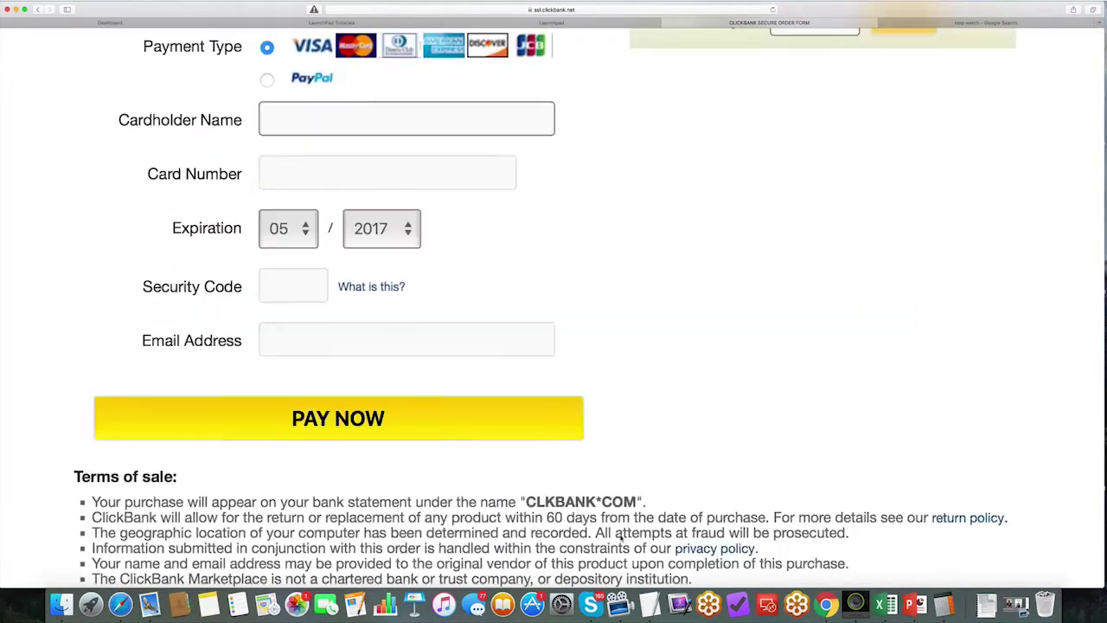
{"action": "scroll", "coordinate": [554, 303], "scroll_direction": "down", "scroll_amount": 5}
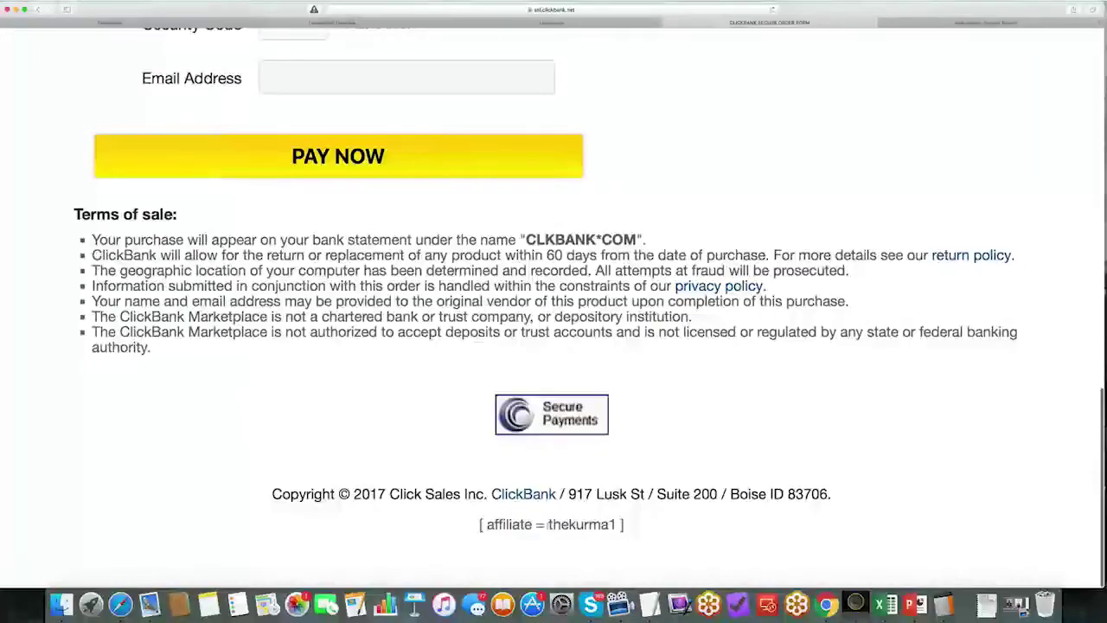
{"action": "left_click_drag", "start_coordinate": [548, 524], "coordinate": [617, 524]}
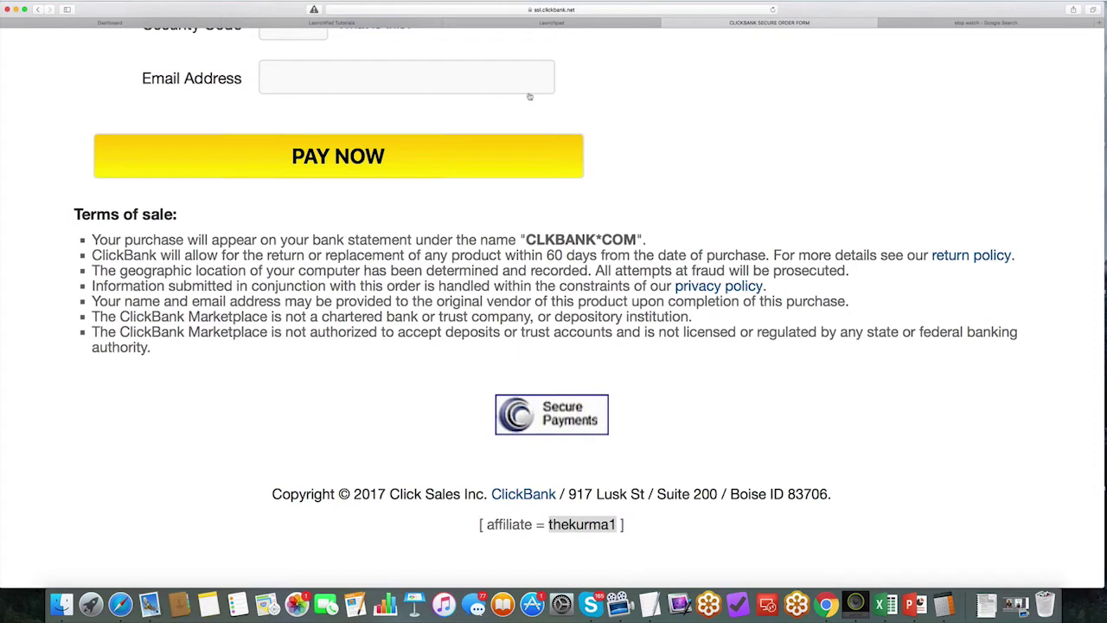
Step: Review the opt-in, transition, free report, autoresponder and integrations previews, then save to Finish
{"action": "left_click", "coordinate": [521, 26]}
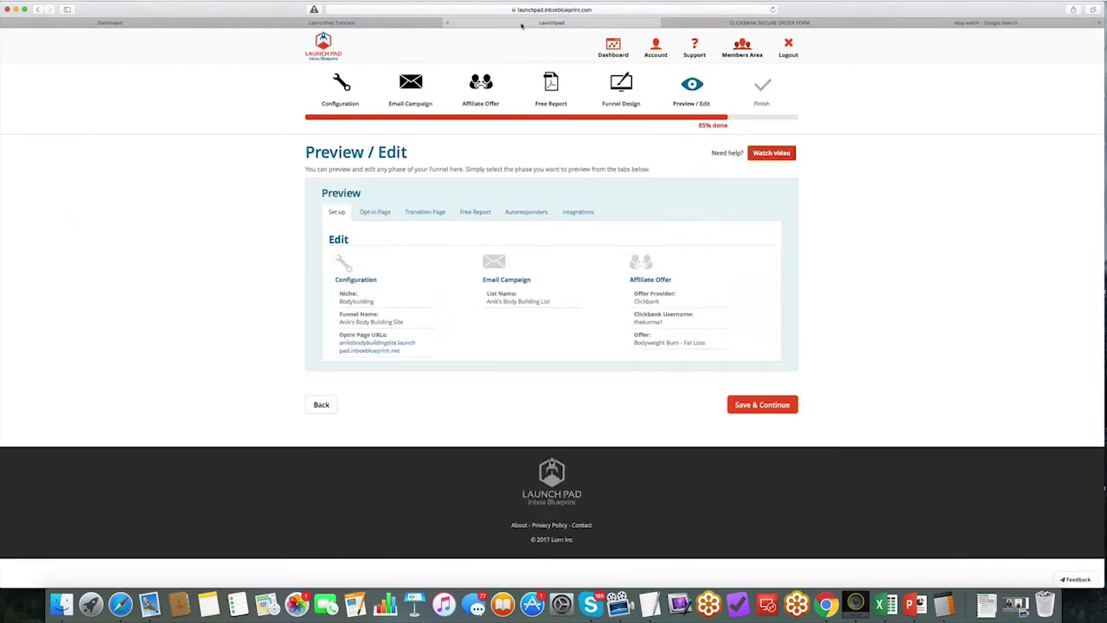
{"action": "left_click", "coordinate": [378, 212]}
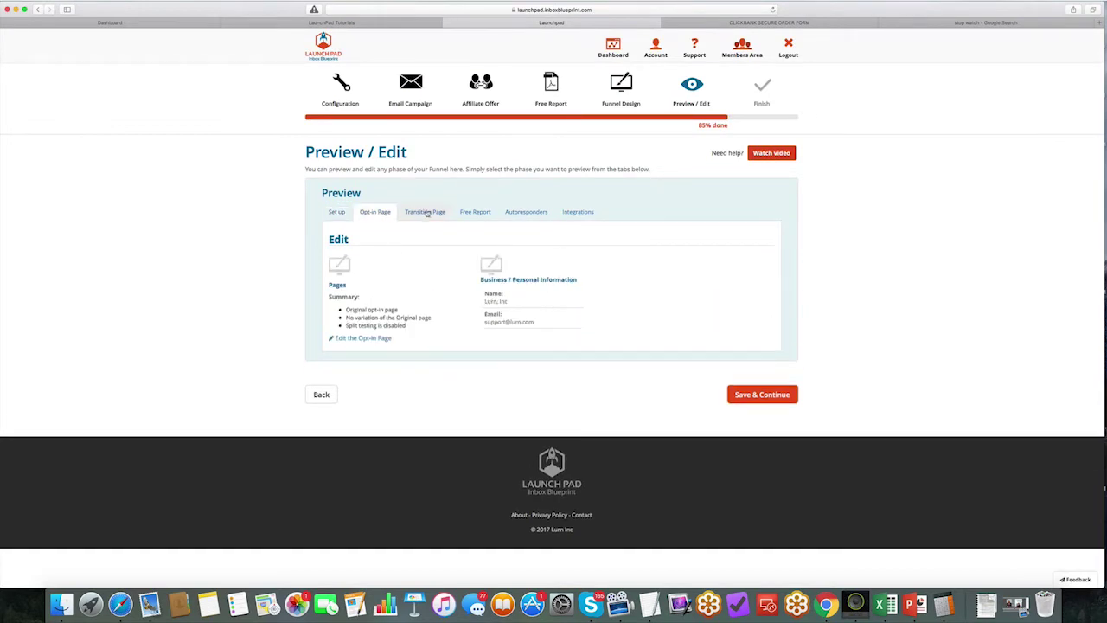
{"action": "left_click", "coordinate": [427, 212]}
{"action": "left_click", "coordinate": [489, 211]}
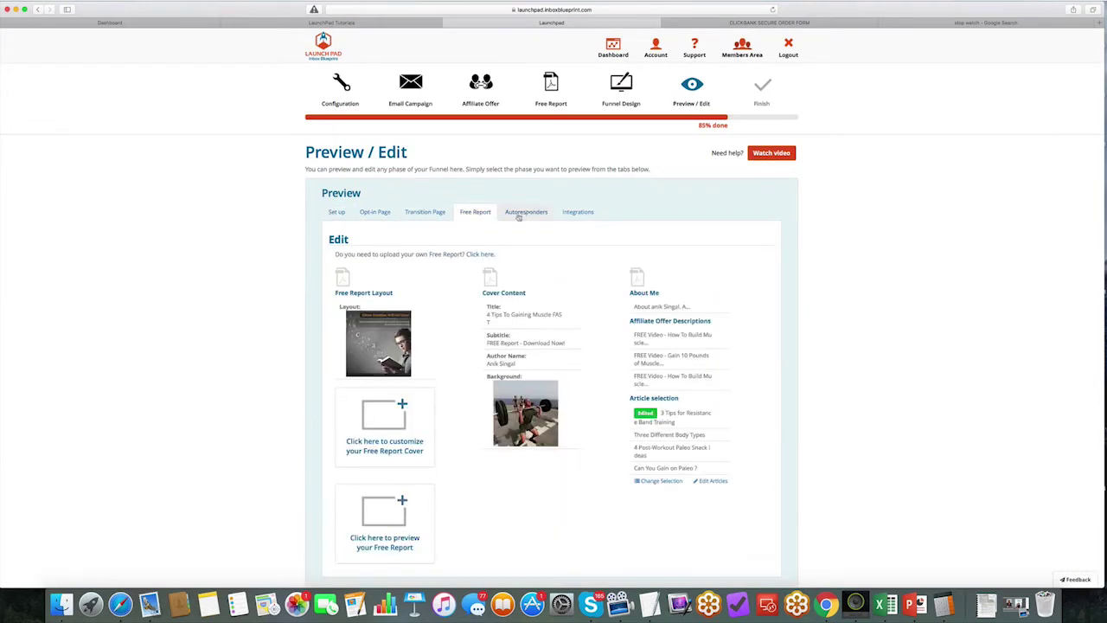
{"action": "left_click", "coordinate": [523, 213]}
{"action": "left_click", "coordinate": [577, 213]}
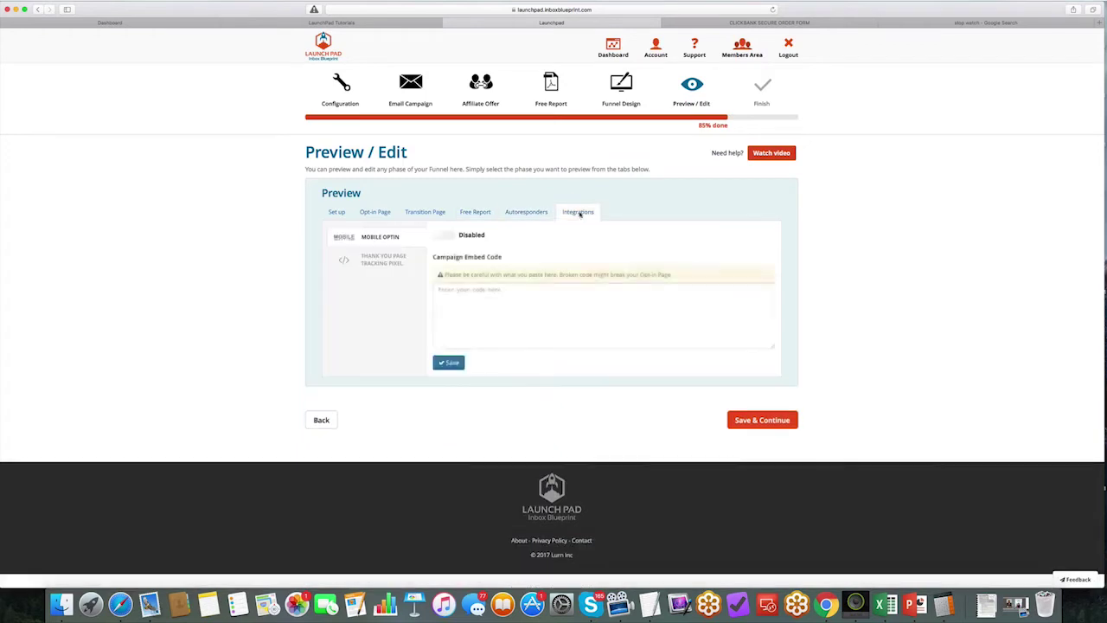
{"action": "left_click", "coordinate": [475, 212]}
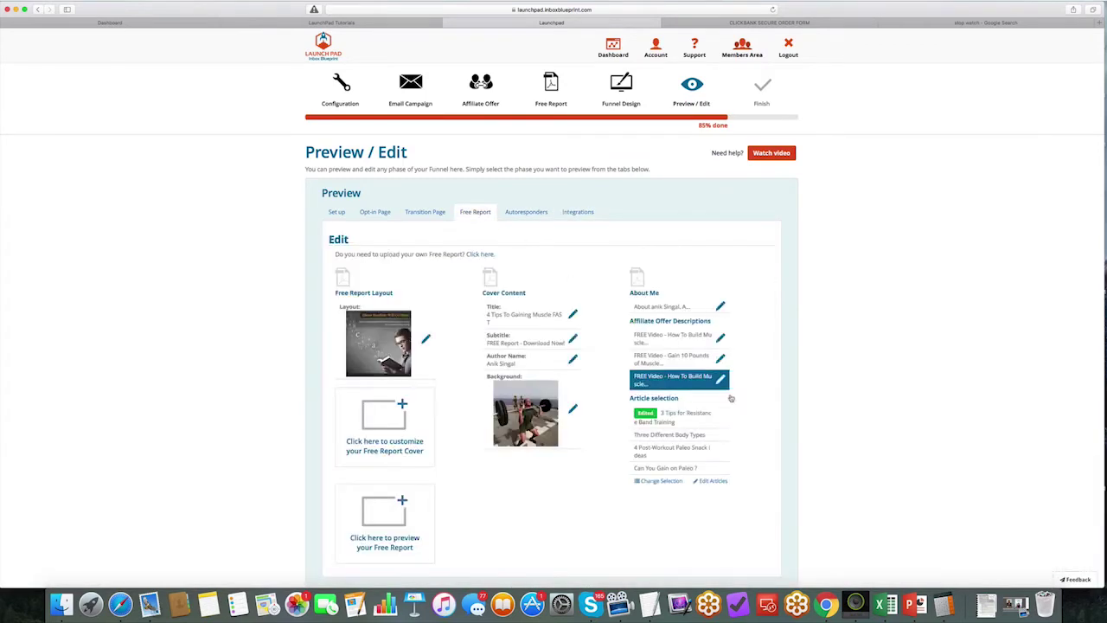
{"action": "scroll", "coordinate": [779, 363], "scroll_direction": "down", "scroll_amount": 5}
{"action": "left_click", "coordinate": [764, 434]}
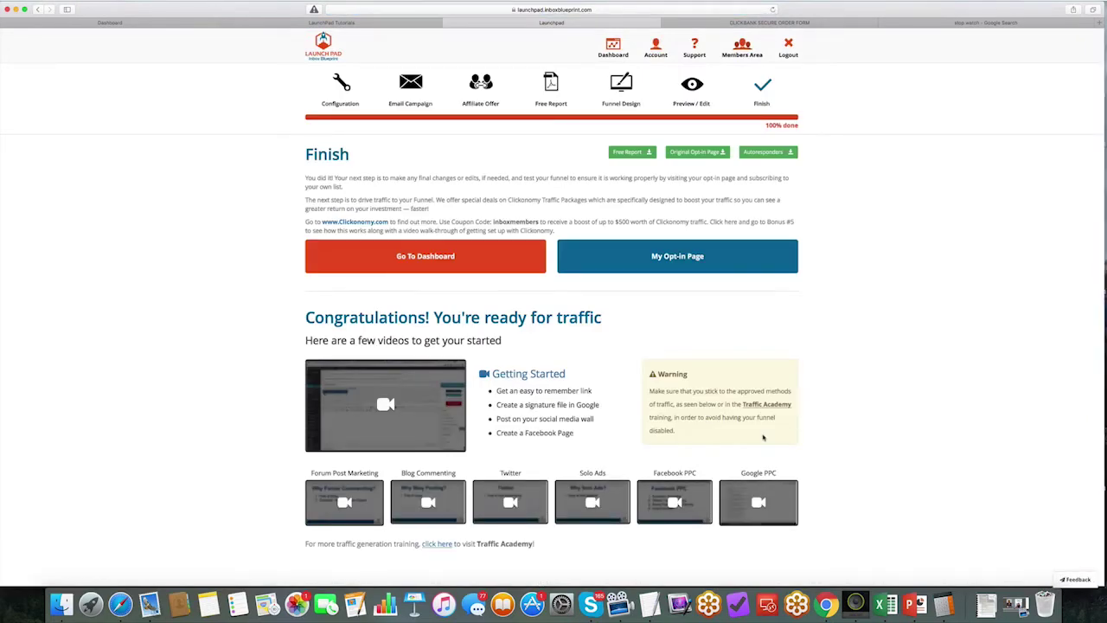
Step: Download the '4 Tips To Gaining Muscle FAST' report, scroll its 11 PDF pages, then return to Finish
{"action": "left_click", "coordinate": [638, 156]}
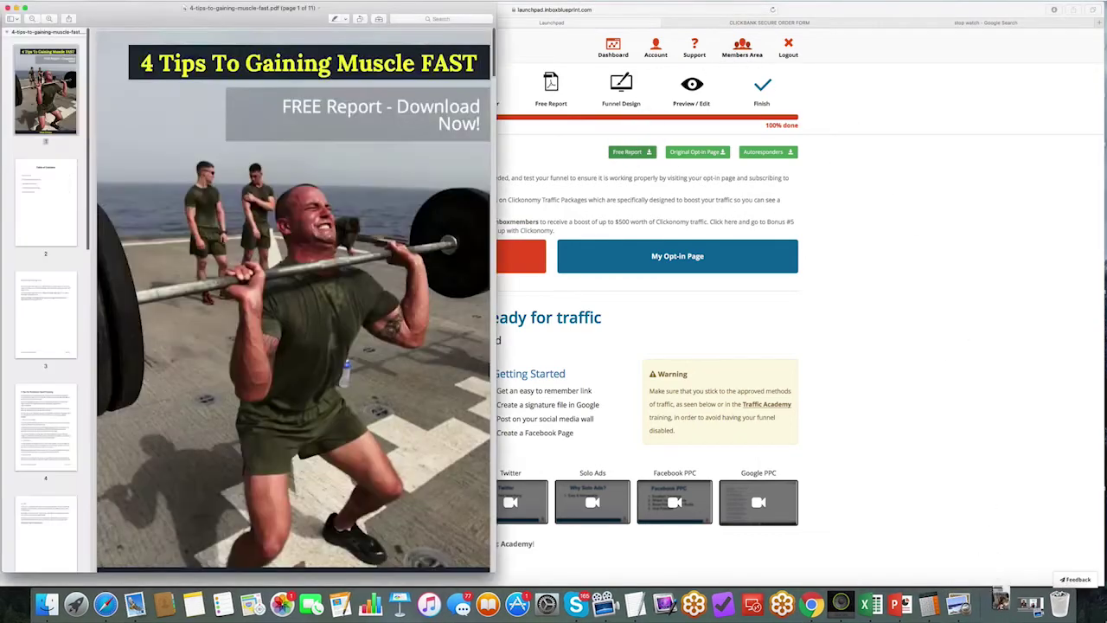
{"action": "scroll", "coordinate": [205, 229], "scroll_direction": "down", "scroll_amount": 15}
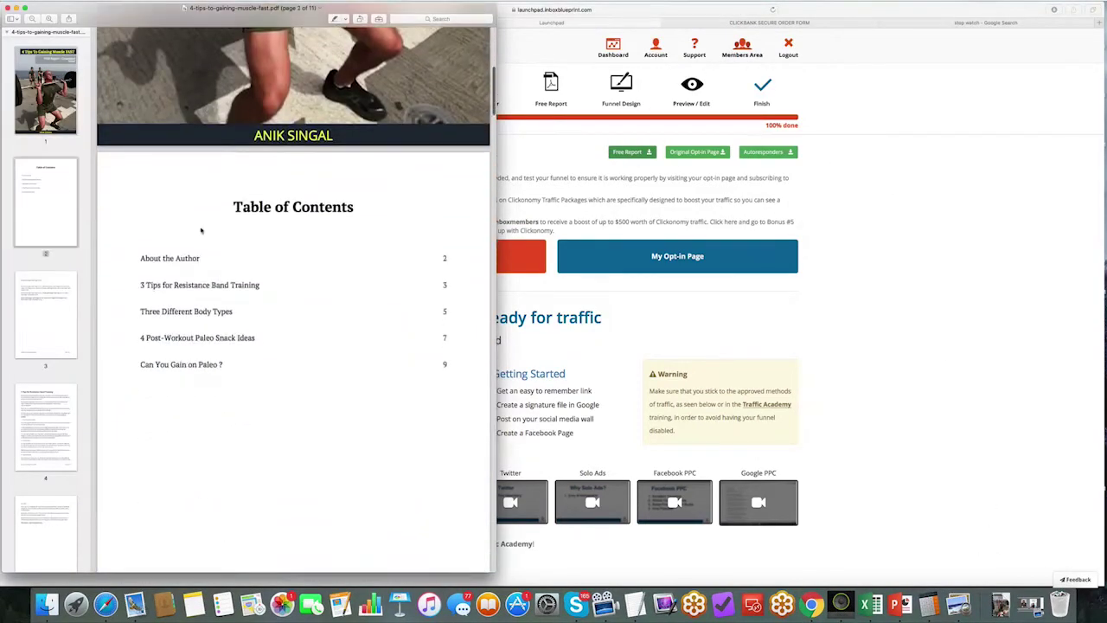
{"action": "scroll", "coordinate": [171, 331], "scroll_direction": "down", "scroll_amount": 8}
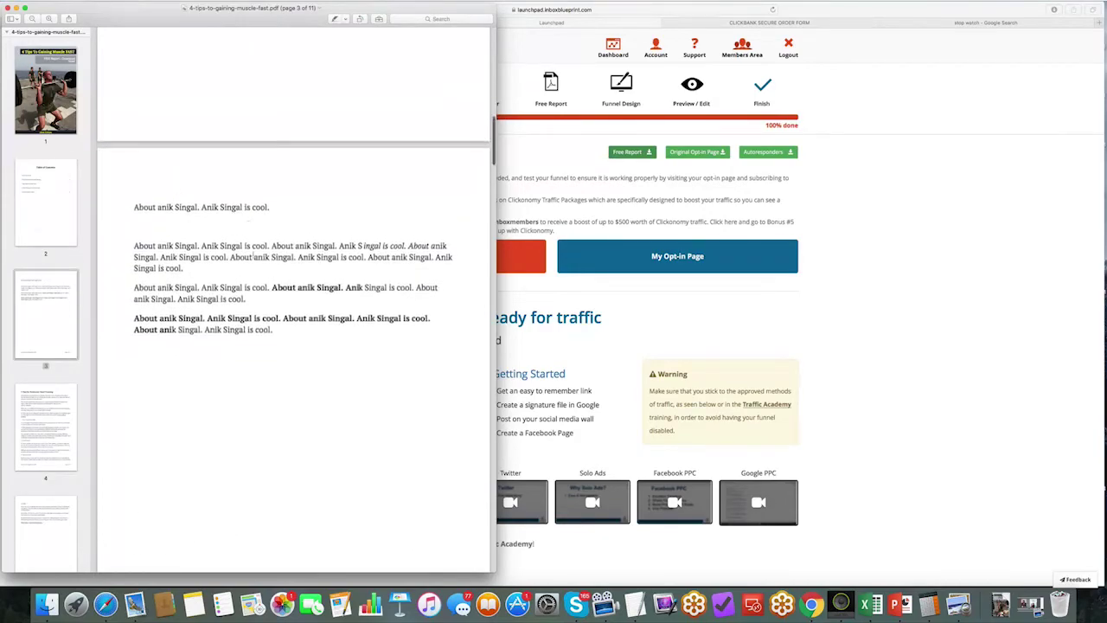
{"action": "scroll", "coordinate": [184, 281], "scroll_direction": "down", "scroll_amount": 5}
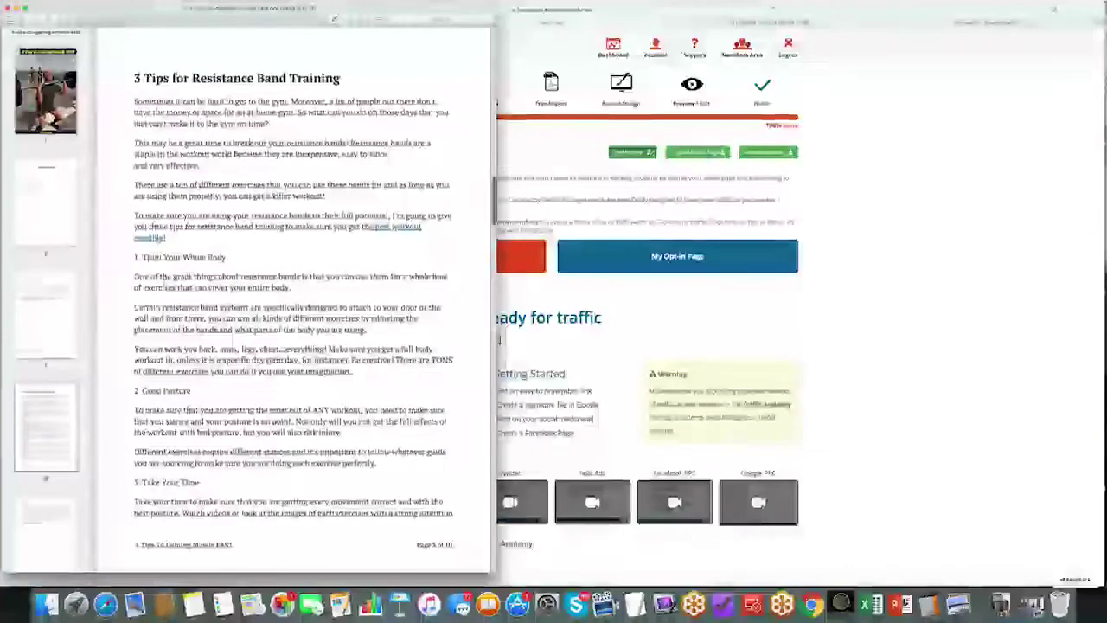
{"action": "scroll", "coordinate": [333, 285], "scroll_direction": "down", "scroll_amount": 10}
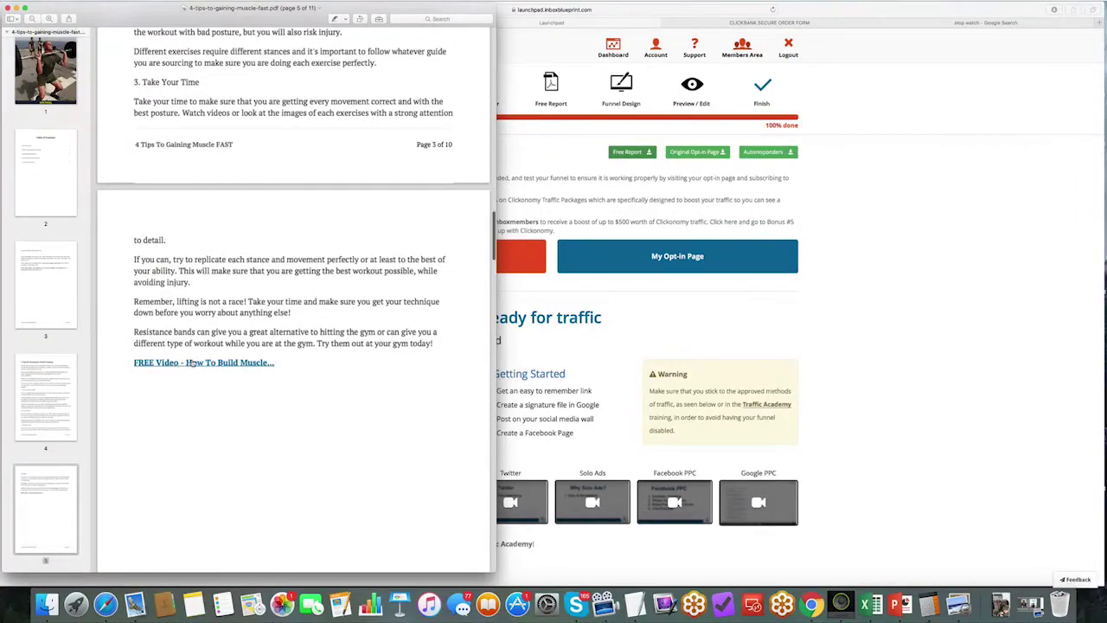
{"action": "scroll", "coordinate": [195, 364], "scroll_direction": "down", "scroll_amount": 10}
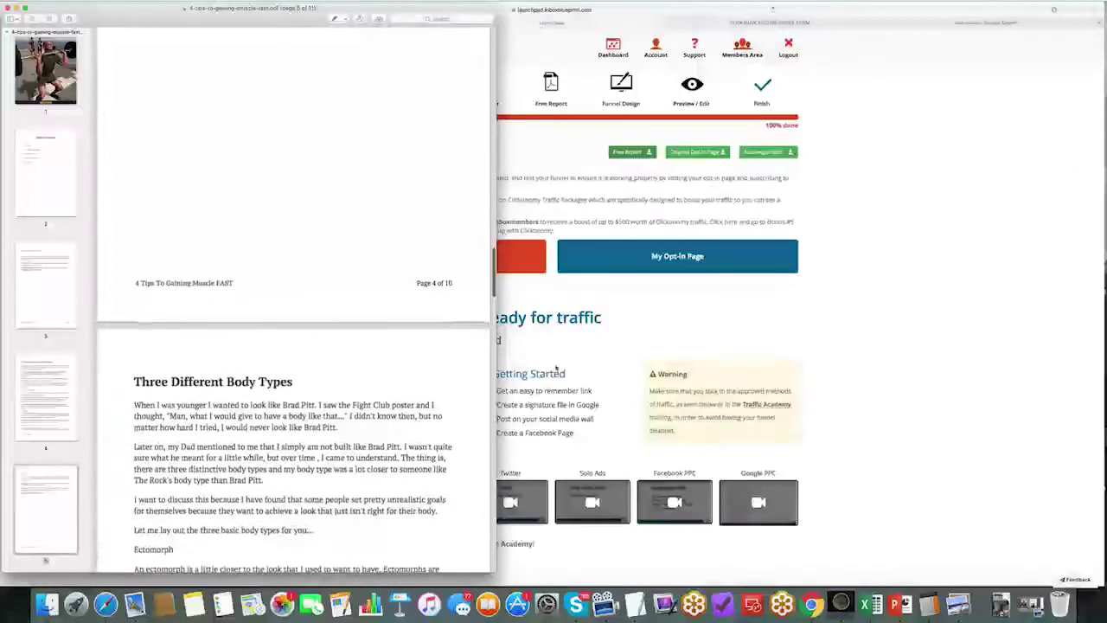
{"action": "left_click", "coordinate": [593, 353]}
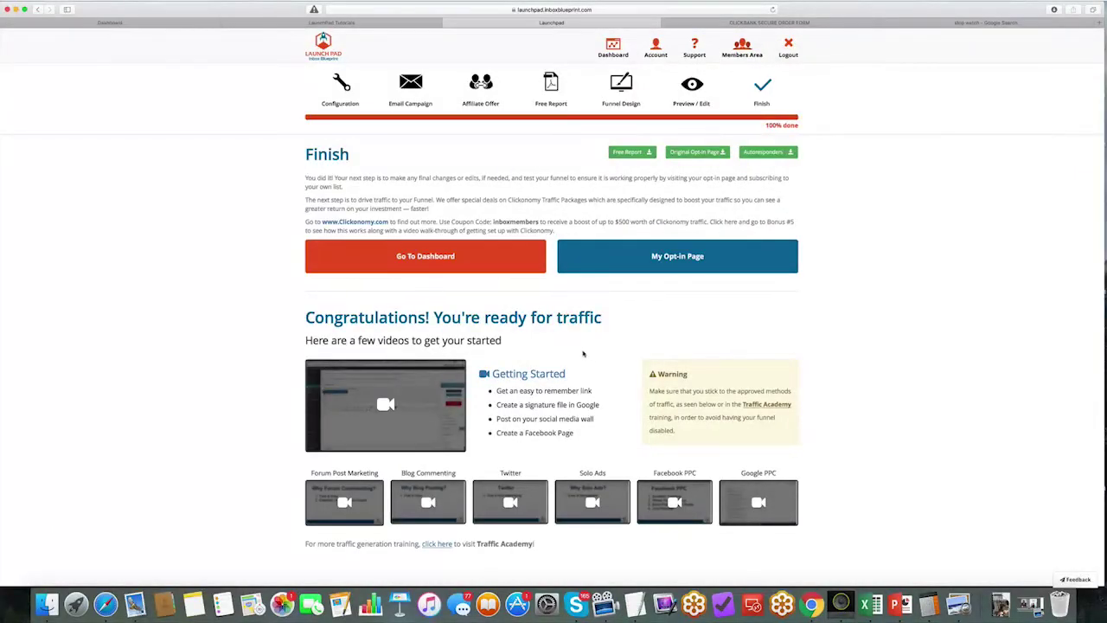
Step: Highlight the congratulations heading, then open the dashboard stats for Anik's Body Building Site
{"action": "left_click_drag", "start_coordinate": [306, 317], "coordinate": [602, 318]}
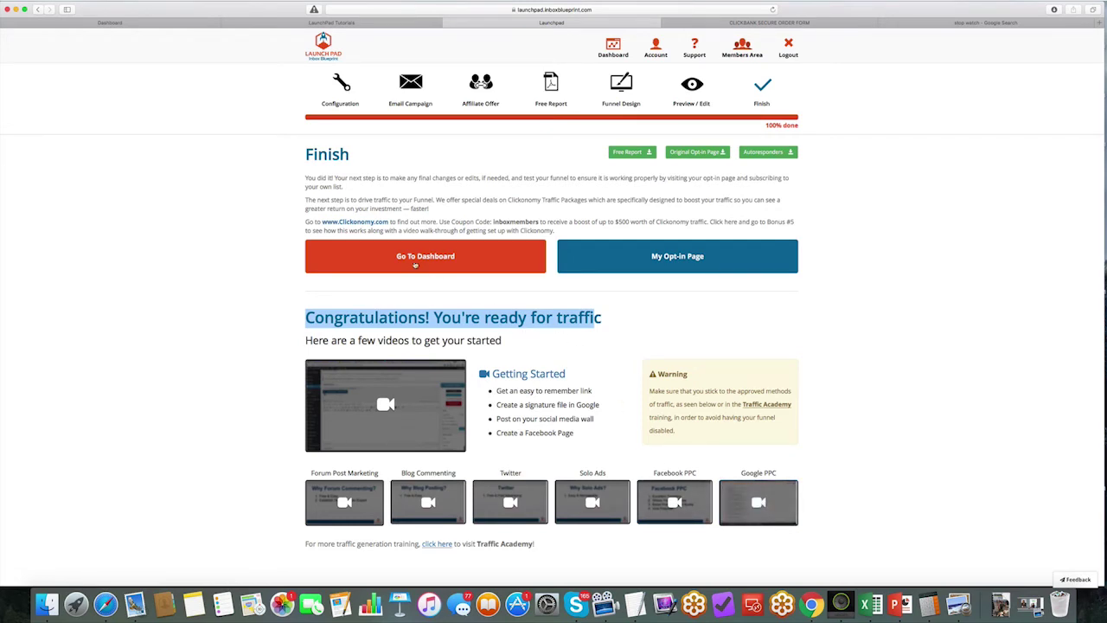
{"action": "left_click", "coordinate": [421, 257]}
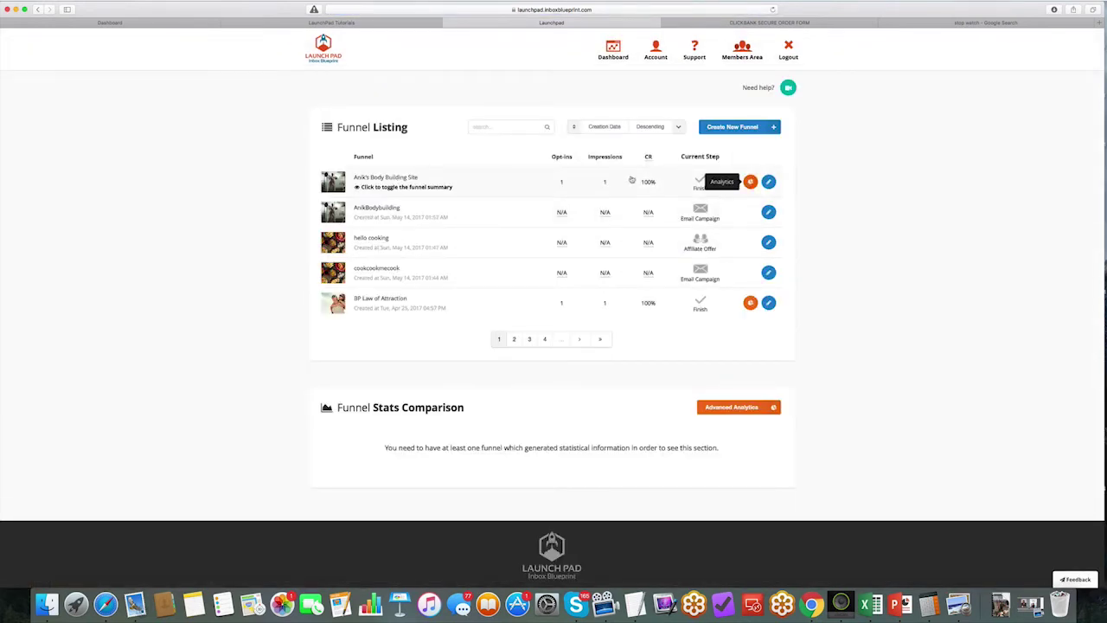
{"action": "left_click", "coordinate": [750, 182]}
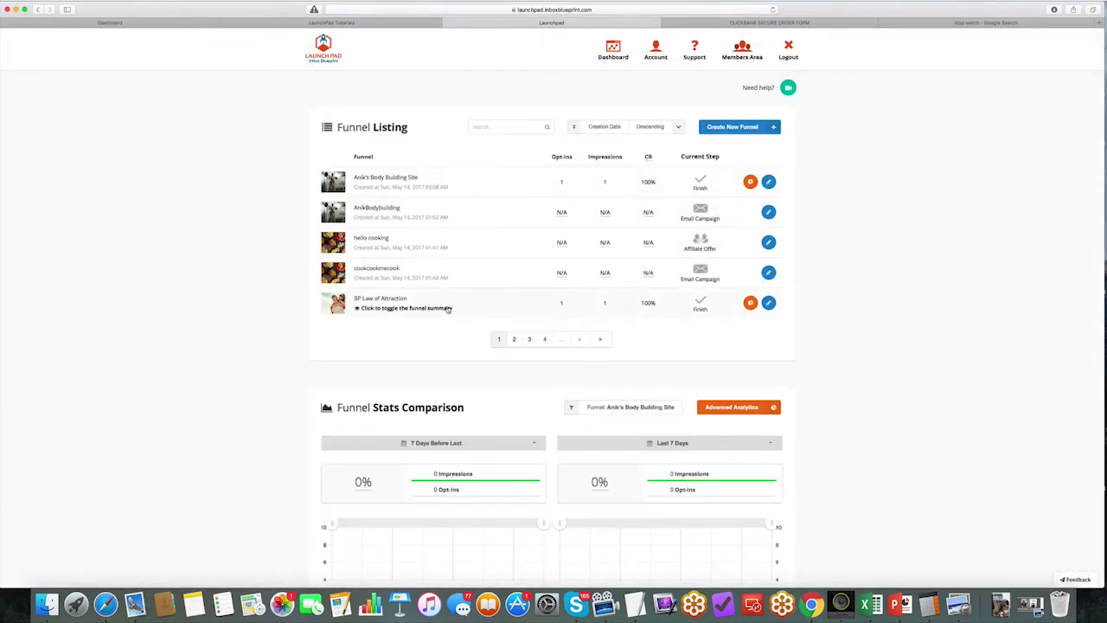
Step: Open the Funnel Stats Comparison dropdown, keeping Anik's Body Building Site selected
{"action": "scroll", "coordinate": [398, 307], "scroll_direction": "down", "scroll_amount": 4}
{"action": "left_click", "coordinate": [633, 269]}
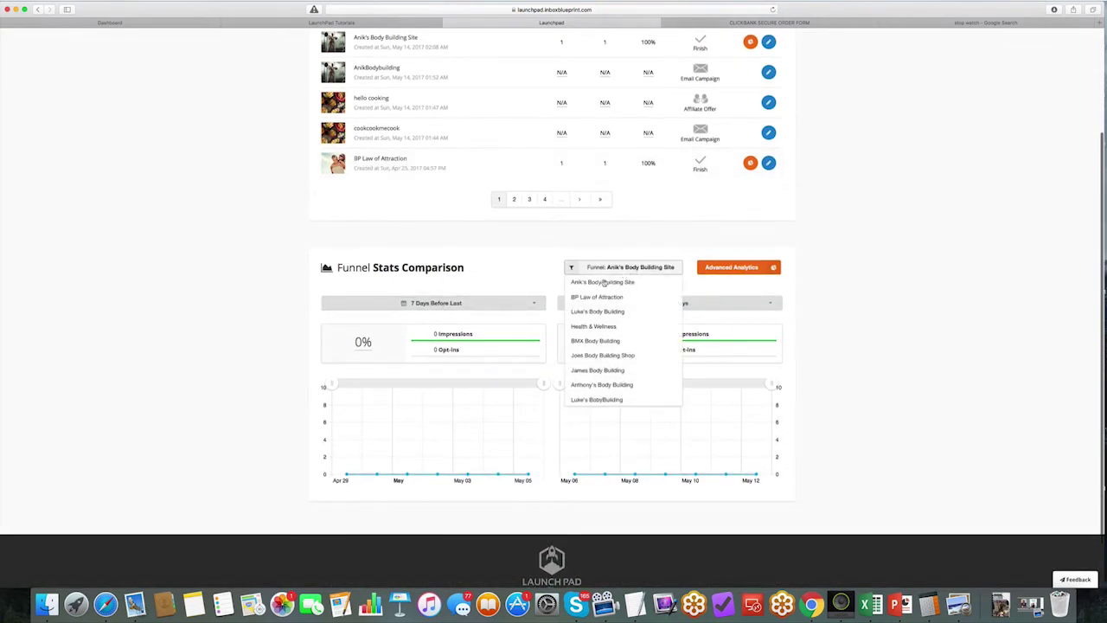
{"action": "left_click", "coordinate": [613, 271]}
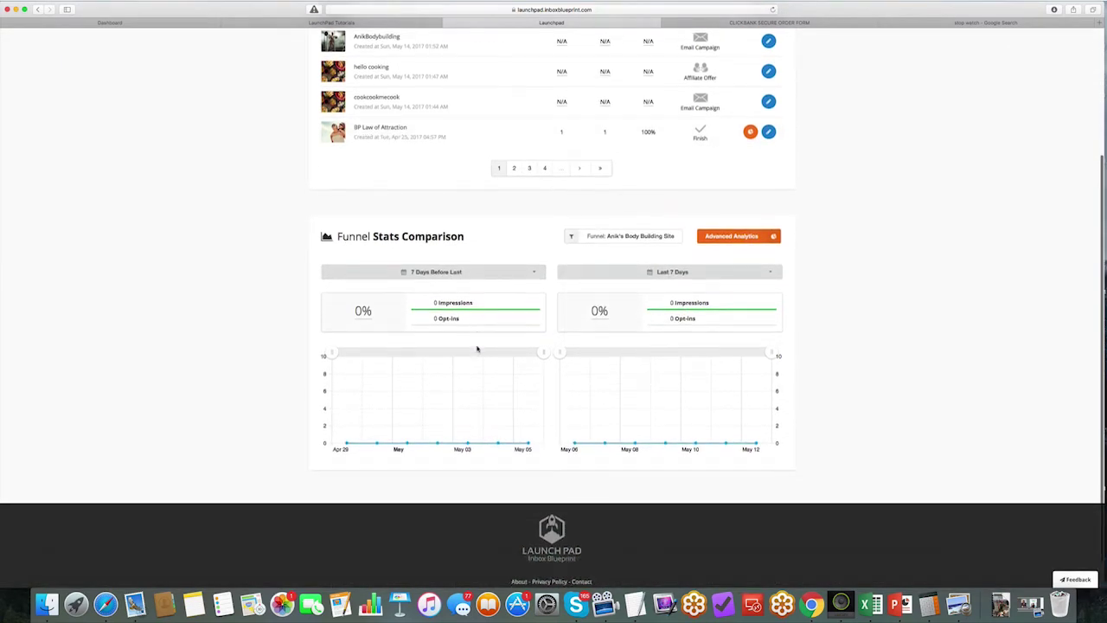
{"action": "scroll", "coordinate": [605, 328], "scroll_direction": "up", "scroll_amount": 1}
Step: Open Advanced Analytics and scroll down to the map and Latest Impressions table
{"action": "left_click", "coordinate": [732, 286]}
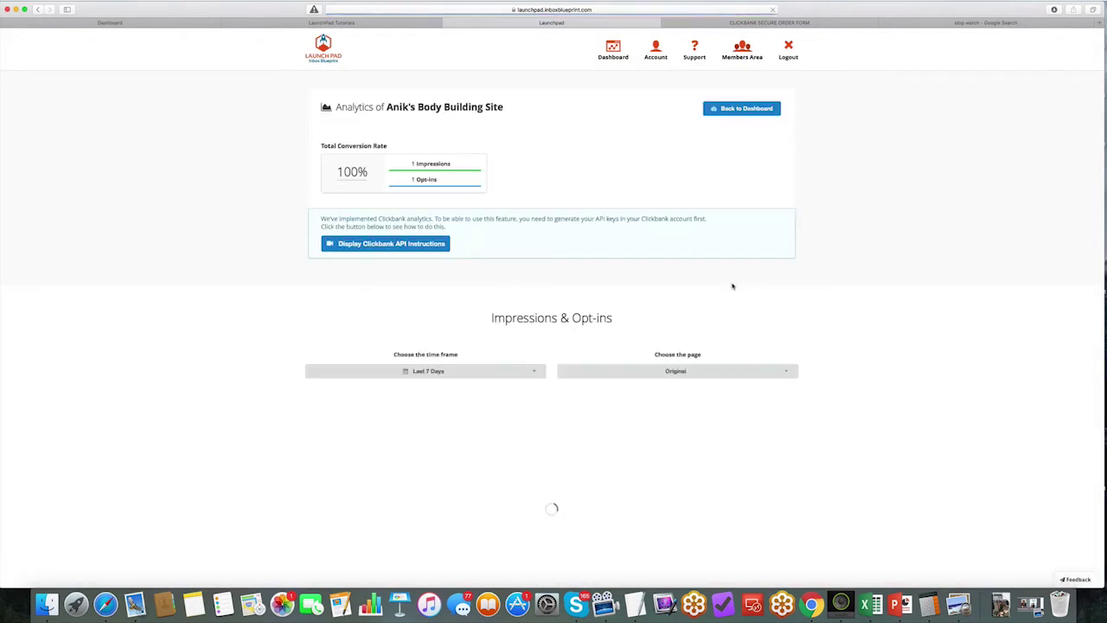
{"action": "scroll", "coordinate": [580, 274], "scroll_direction": "down", "scroll_amount": 2}
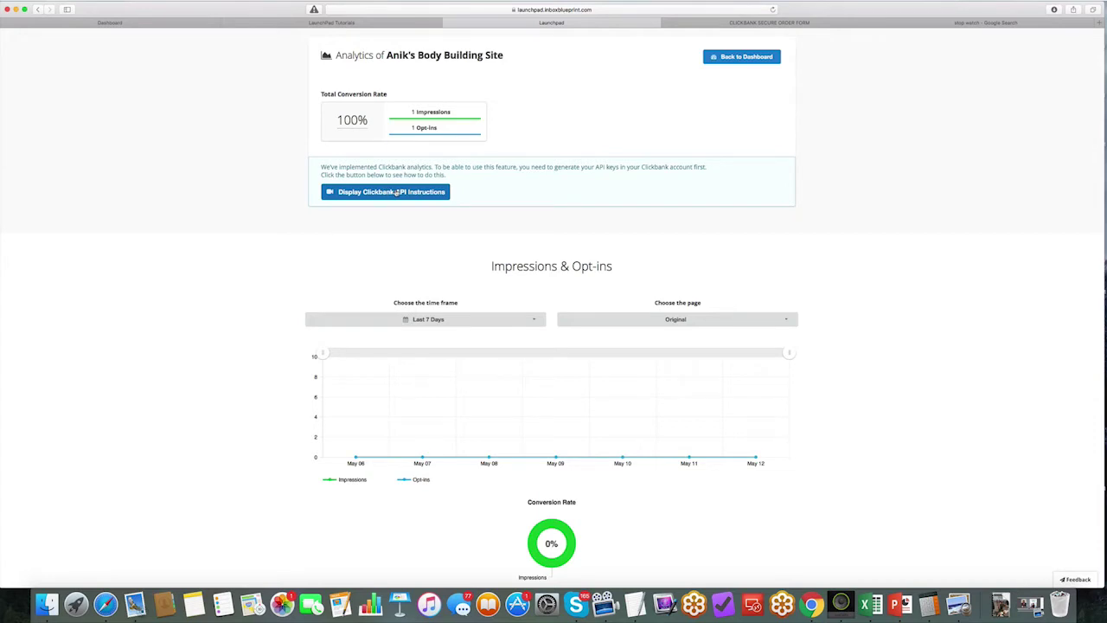
{"action": "scroll", "coordinate": [534, 336], "scroll_direction": "down", "scroll_amount": 5}
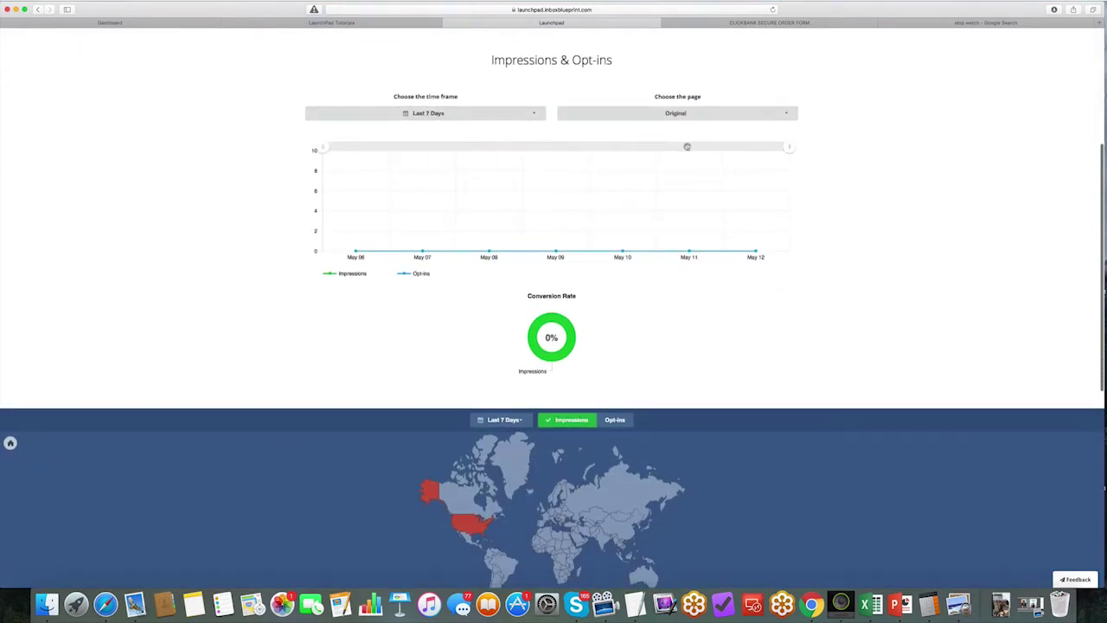
{"action": "scroll", "coordinate": [486, 205], "scroll_direction": "down", "scroll_amount": 7}
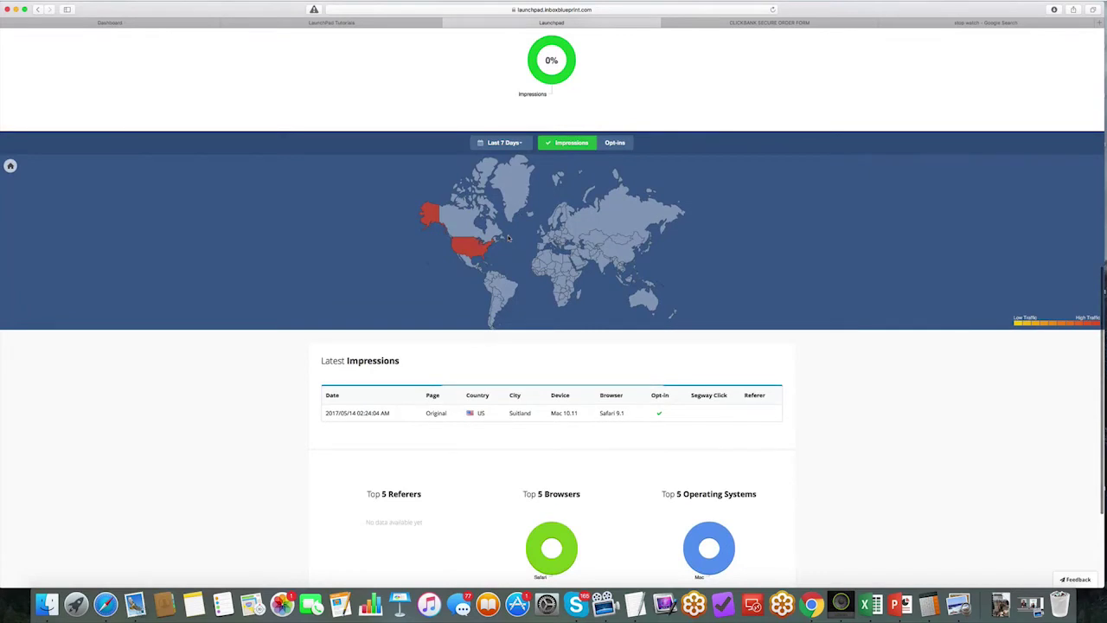
{"action": "scroll", "coordinate": [534, 237], "scroll_direction": "down", "scroll_amount": 3}
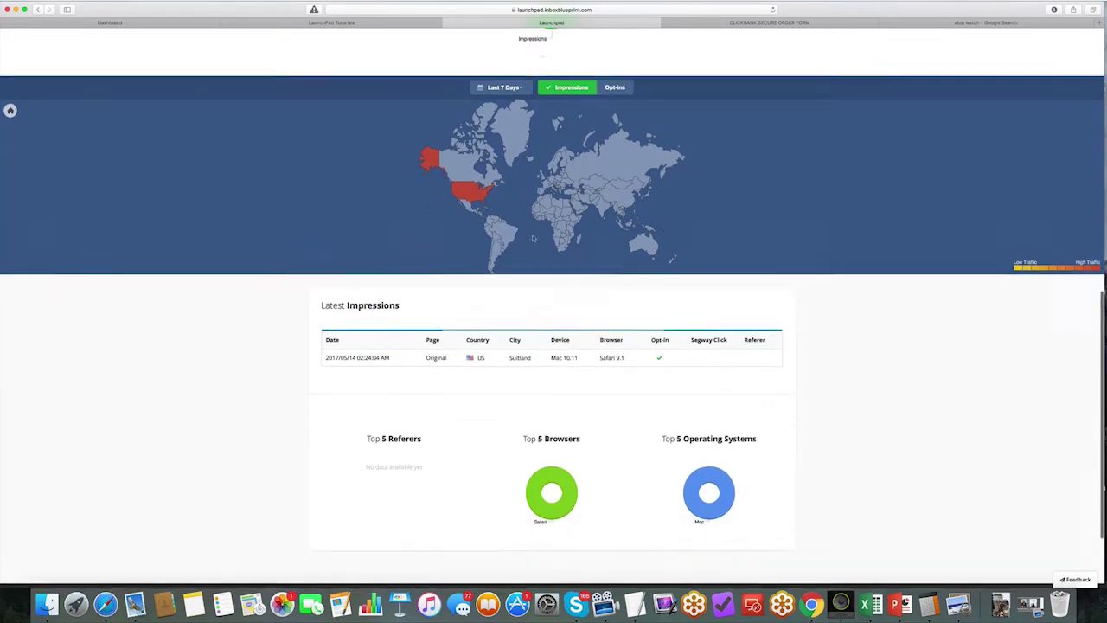
Step: Highlight the latest impression's details, then clear the highlight and scroll back up
{"action": "left_click_drag", "start_coordinate": [321, 332], "coordinate": [678, 330]}
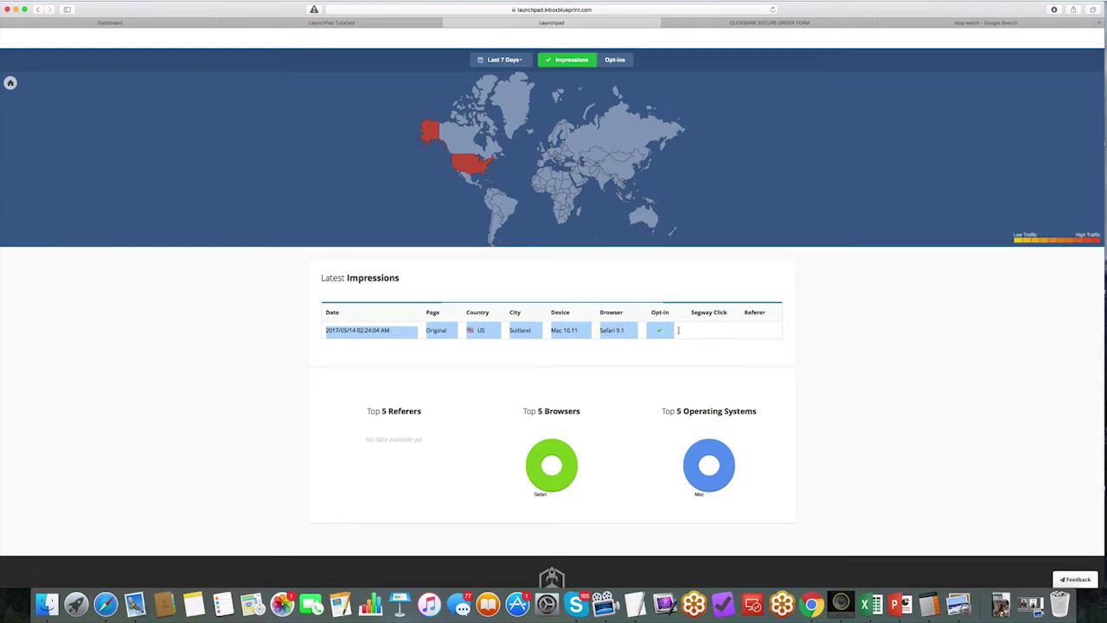
{"action": "mouse_move", "coordinate": [709, 471]}
{"action": "left_click", "coordinate": [475, 337]}
{"action": "scroll", "coordinate": [463, 341], "scroll_direction": "down", "scroll_amount": 3}
{"action": "scroll", "coordinate": [464, 340], "scroll_direction": "up", "scroll_amount": 4}
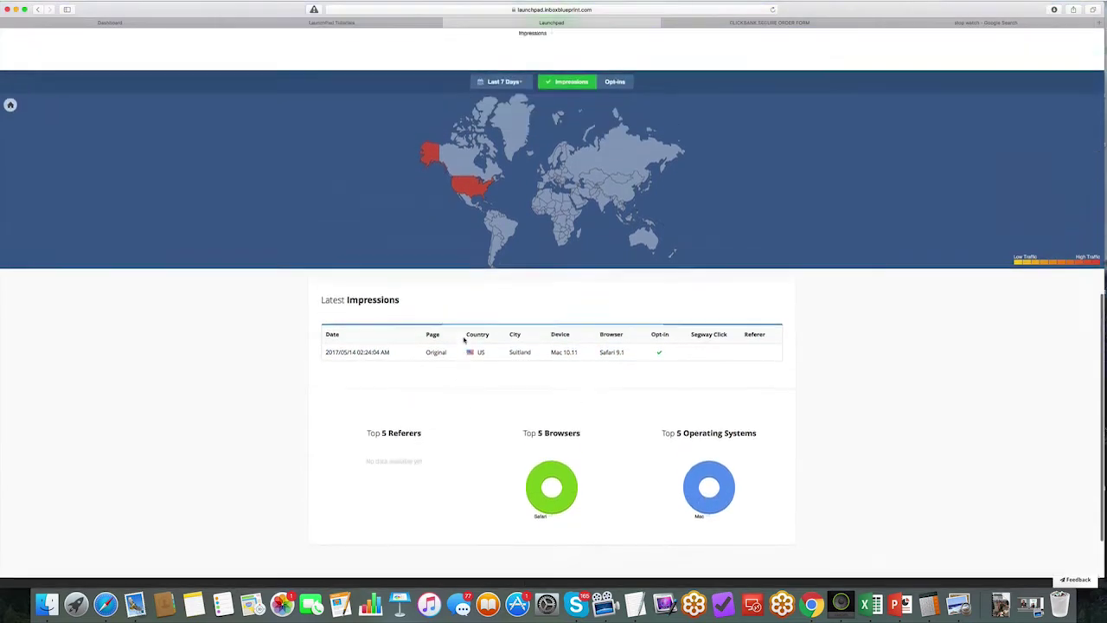
{"action": "scroll", "coordinate": [463, 339], "scroll_direction": "up", "scroll_amount": 4}
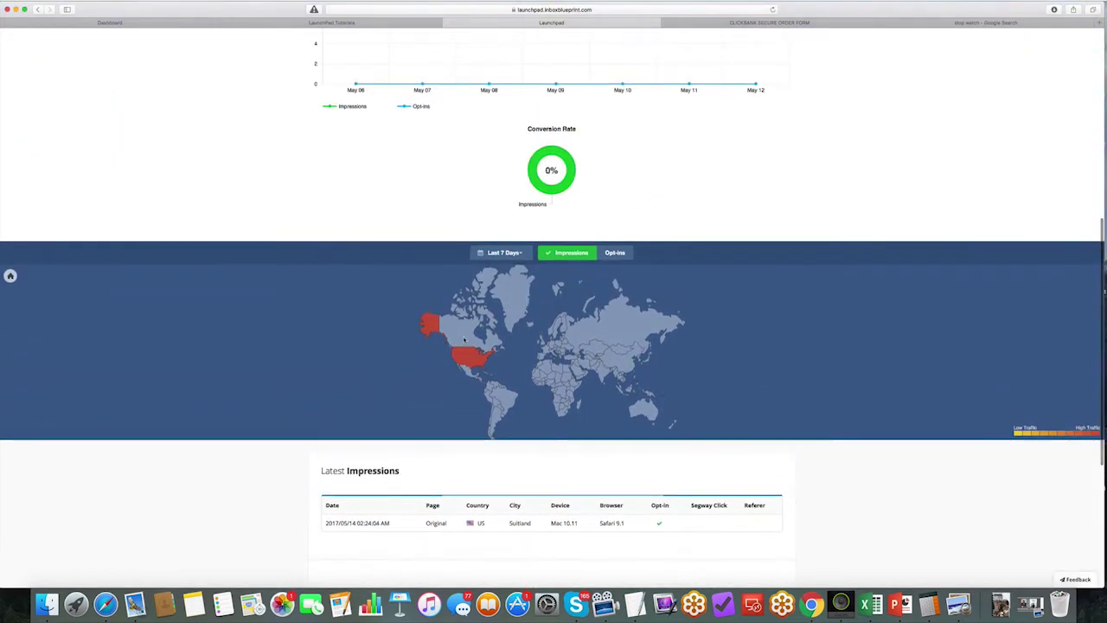
Step: Toggle the world map from Opt-ins back to Impressions and return to the top
{"action": "left_click", "coordinate": [617, 253]}
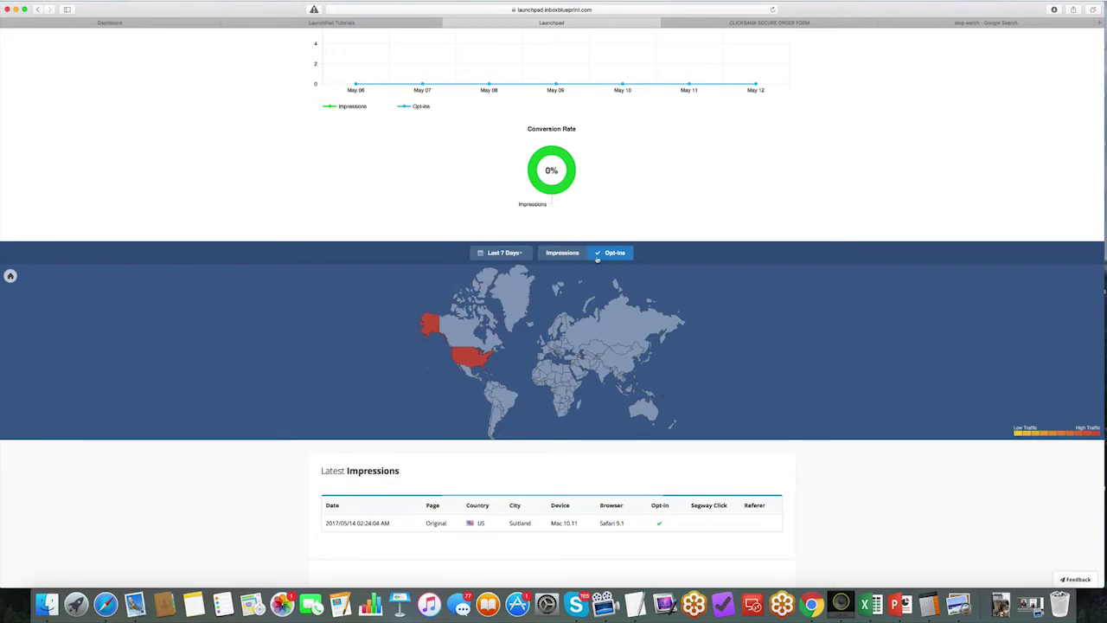
{"action": "left_click", "coordinate": [561, 252]}
{"action": "scroll", "coordinate": [509, 334], "scroll_direction": "up", "scroll_amount": 8}
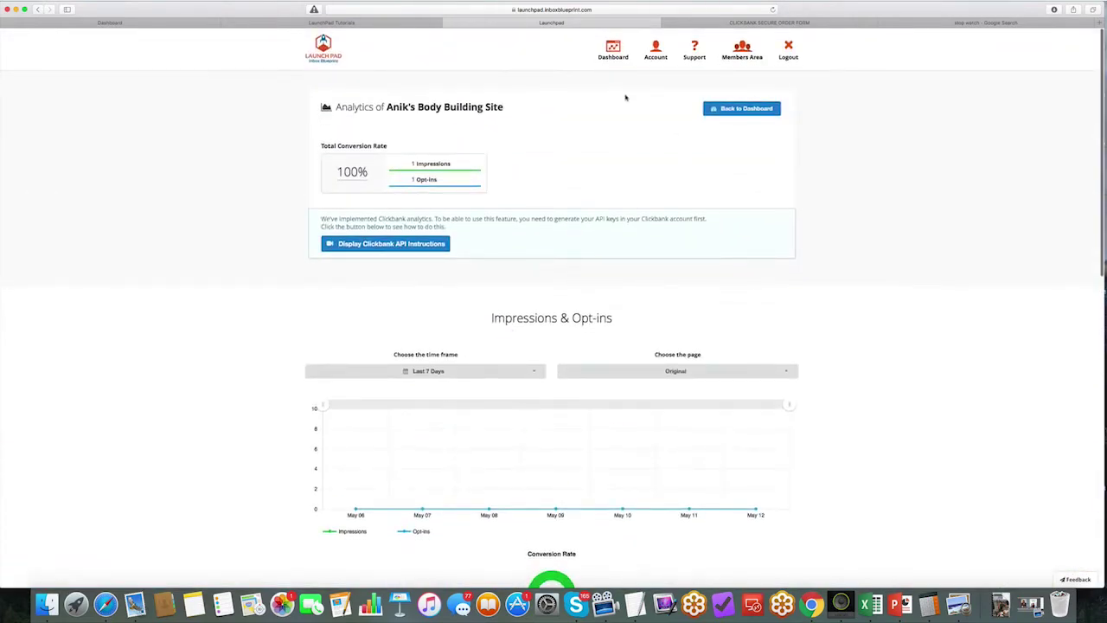
Step: From the Dashboard, open Anik's Body Building Site funnel for editing
{"action": "left_click", "coordinate": [613, 54]}
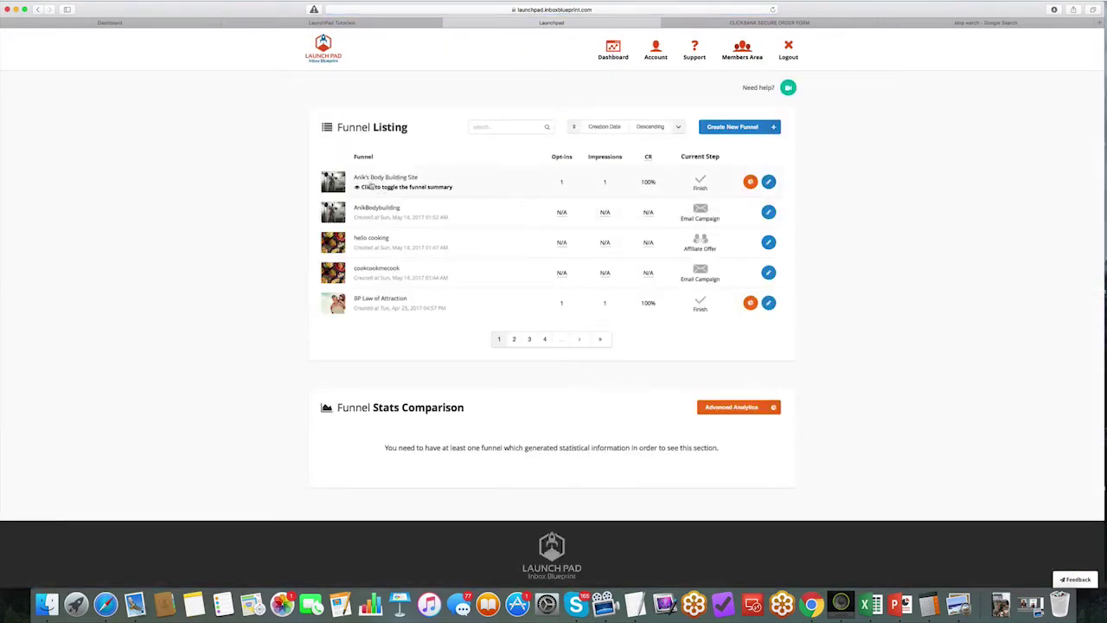
{"action": "left_click", "coordinate": [750, 182]}
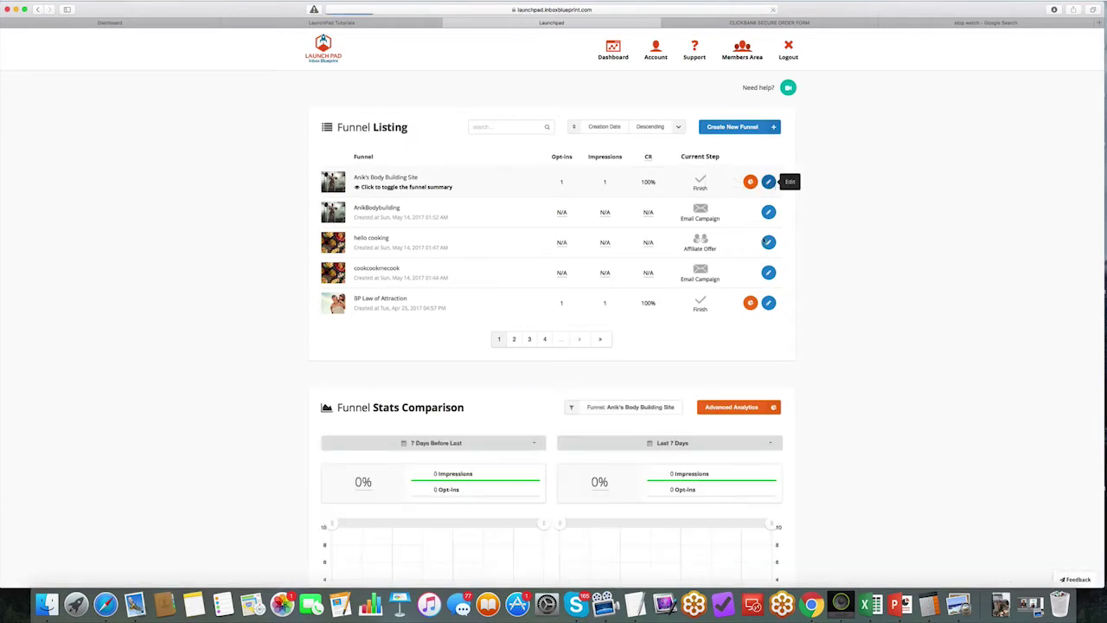
{"action": "left_click", "coordinate": [767, 182]}
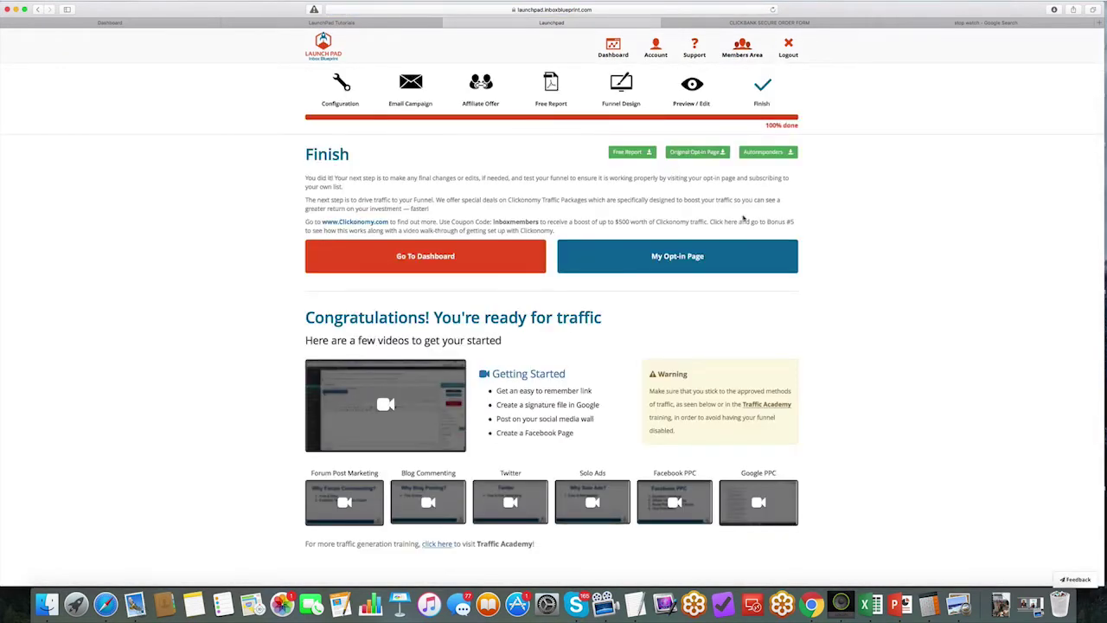
{"action": "scroll", "coordinate": [693, 267], "scroll_direction": "down", "scroll_amount": 2}
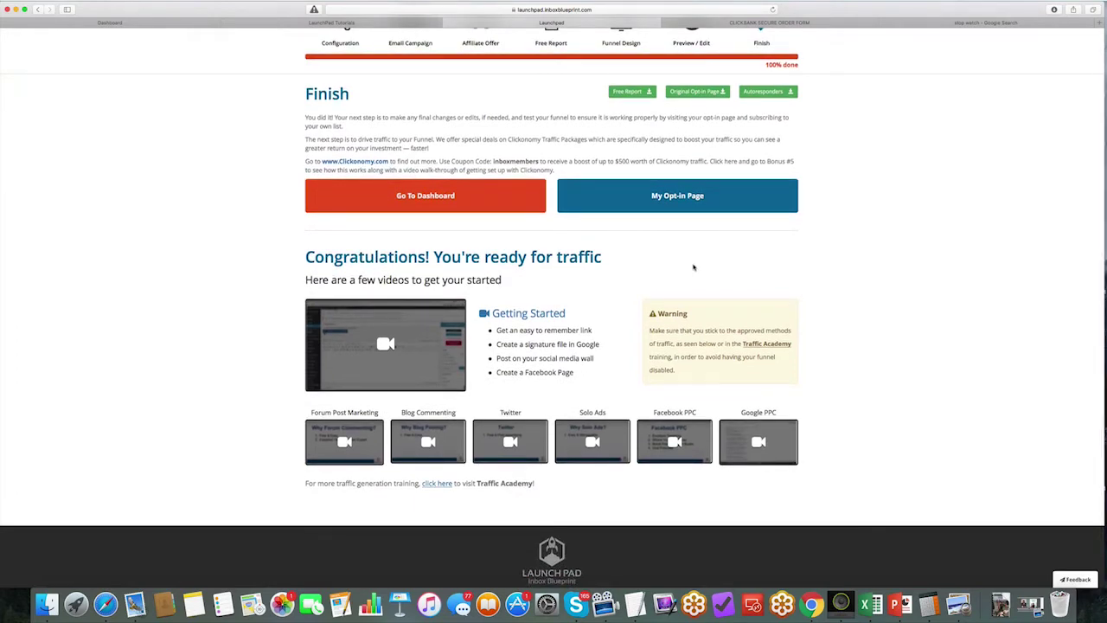
Step: Jump to the Free Report step, then check the stopwatch tab showing 14m 29s
{"action": "left_click", "coordinate": [551, 48]}
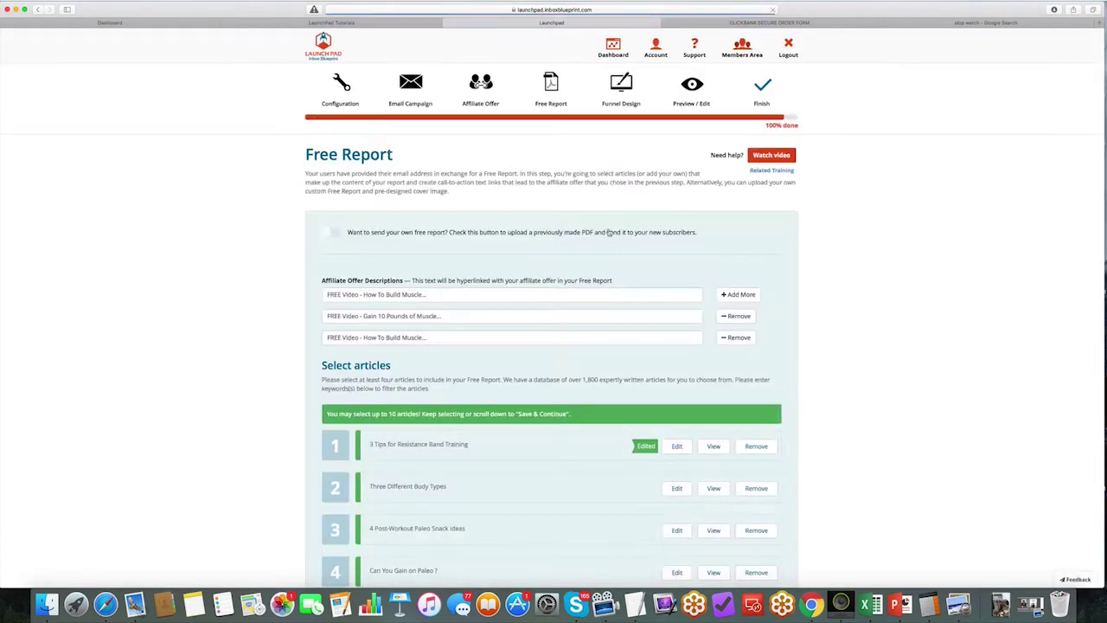
{"action": "scroll", "coordinate": [432, 343], "scroll_direction": "down", "scroll_amount": 5}
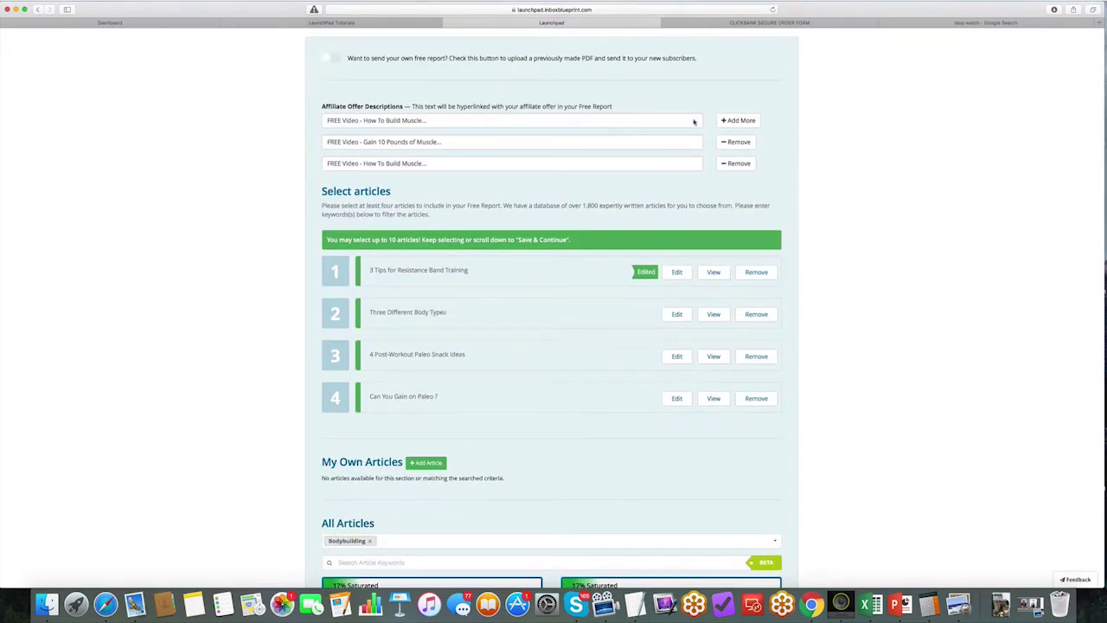
{"action": "left_click", "coordinate": [986, 23]}
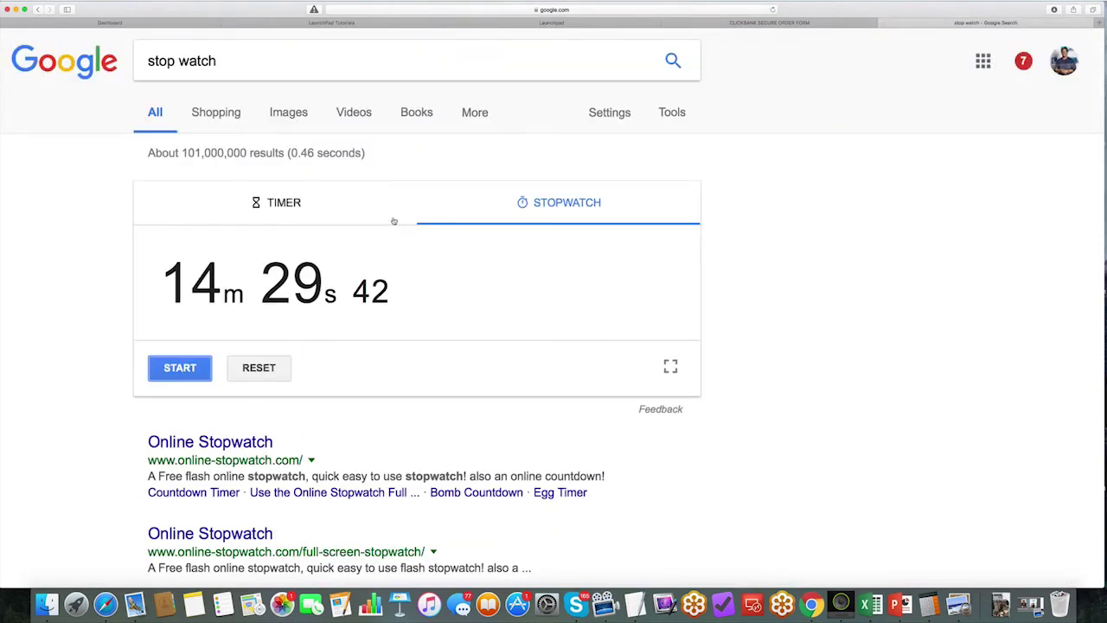
Step: Return to LaunchPad's Free Report step with its four articles, then bring PowerPoint forward
{"action": "left_click", "coordinate": [550, 24]}
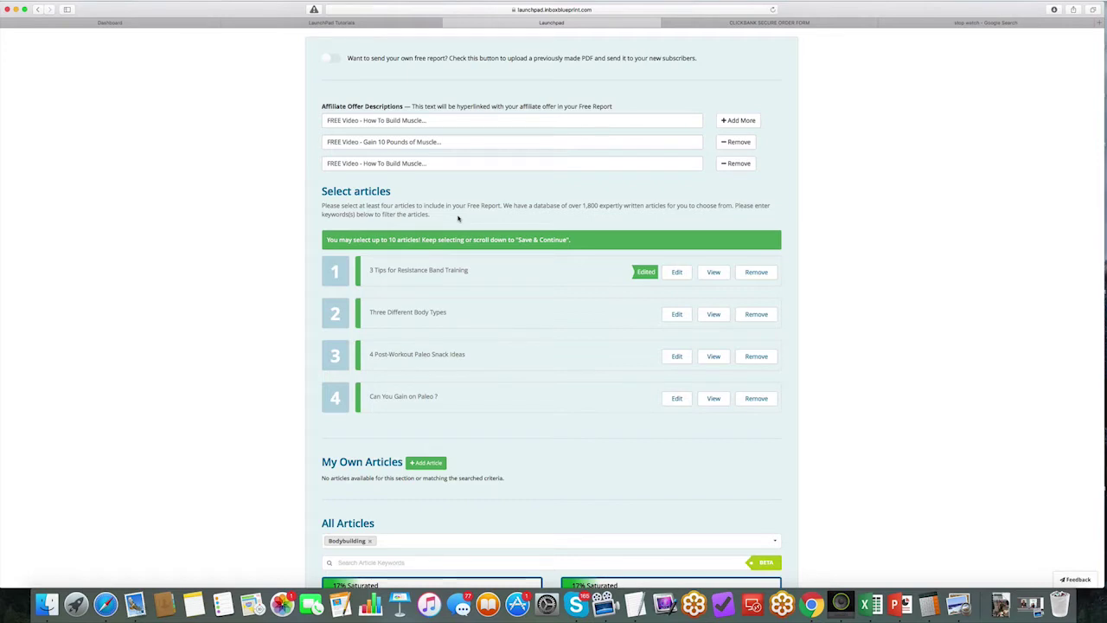
{"action": "left_click", "coordinate": [900, 602]}
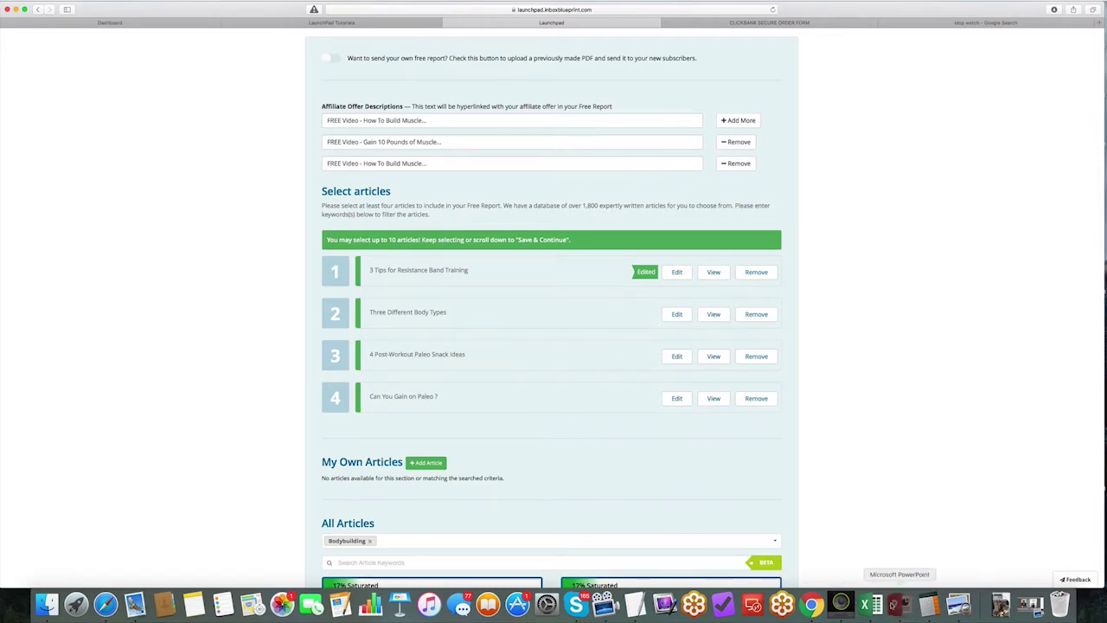
Step: Start the slideshow and advance to the 'Type YES in Comments!' slide
{"action": "left_click", "coordinate": [578, 394]}
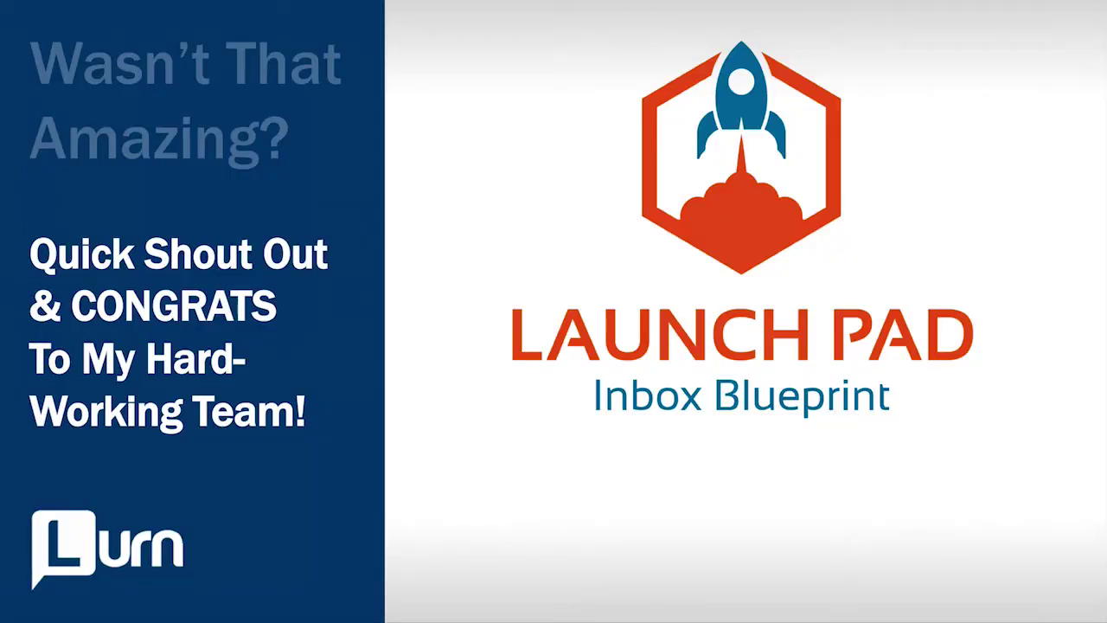
{"action": "key", "text": "Right"}
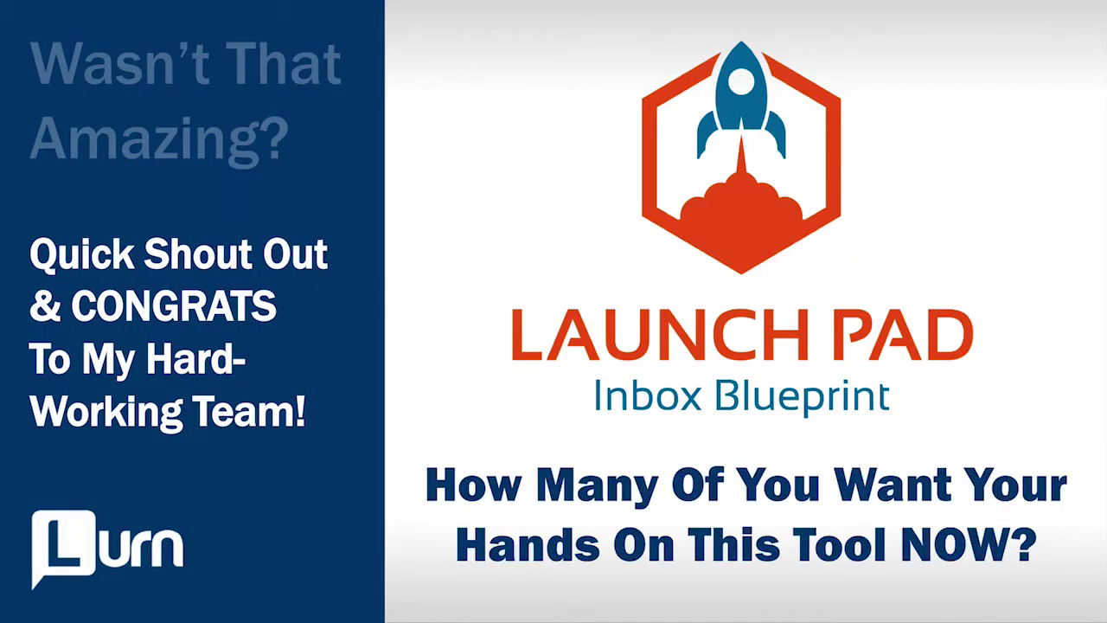
{"action": "key", "text": "Right"}
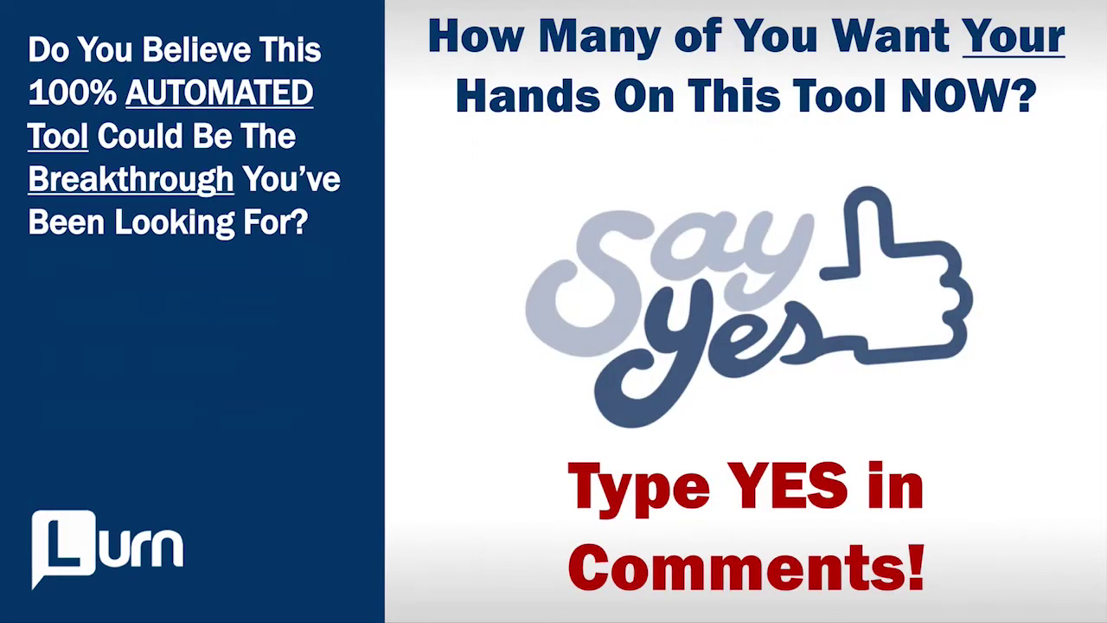
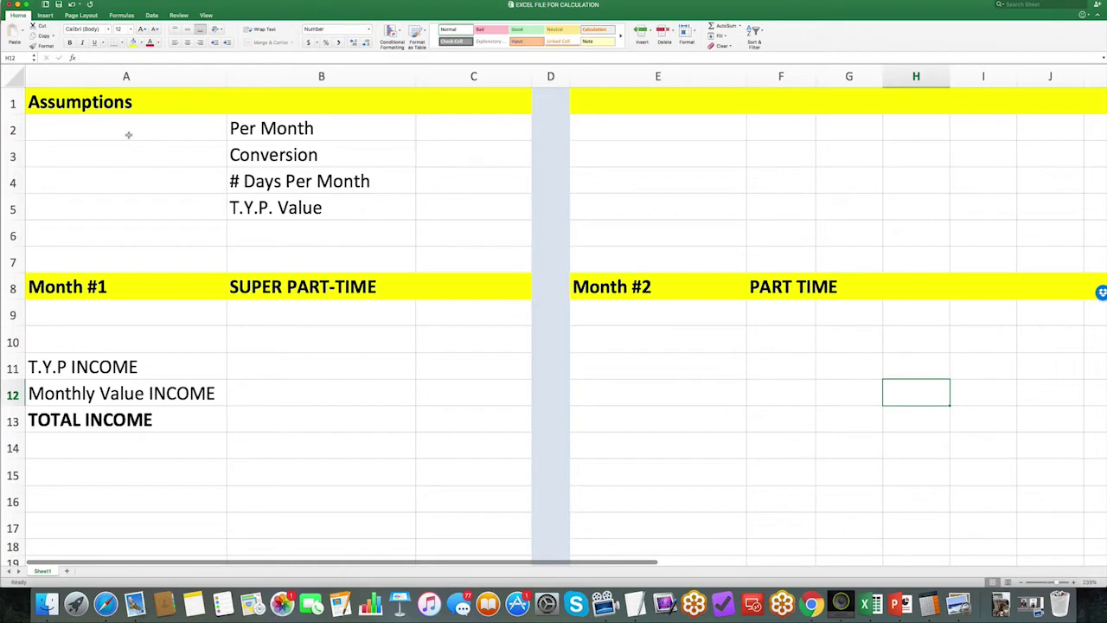
Step: Enter $1, 40%, 30 and $1 in A2 through A5 as the assumption values
{"action": "left_click", "coordinate": [144, 134]}
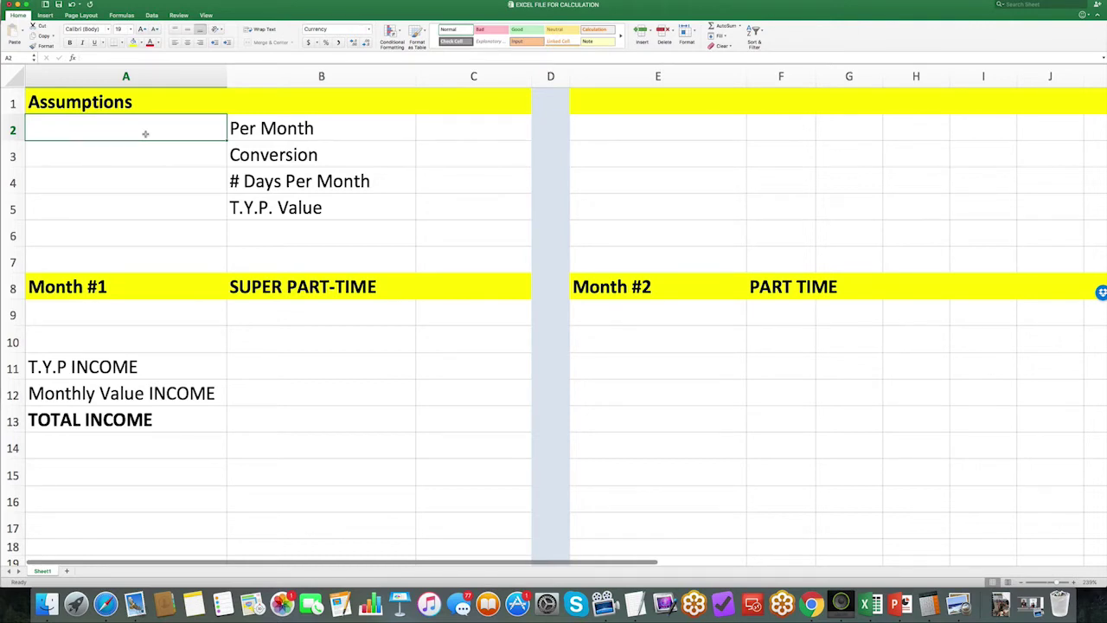
{"action": "type", "text": "$."}
{"action": "key", "text": "BackSpace"}
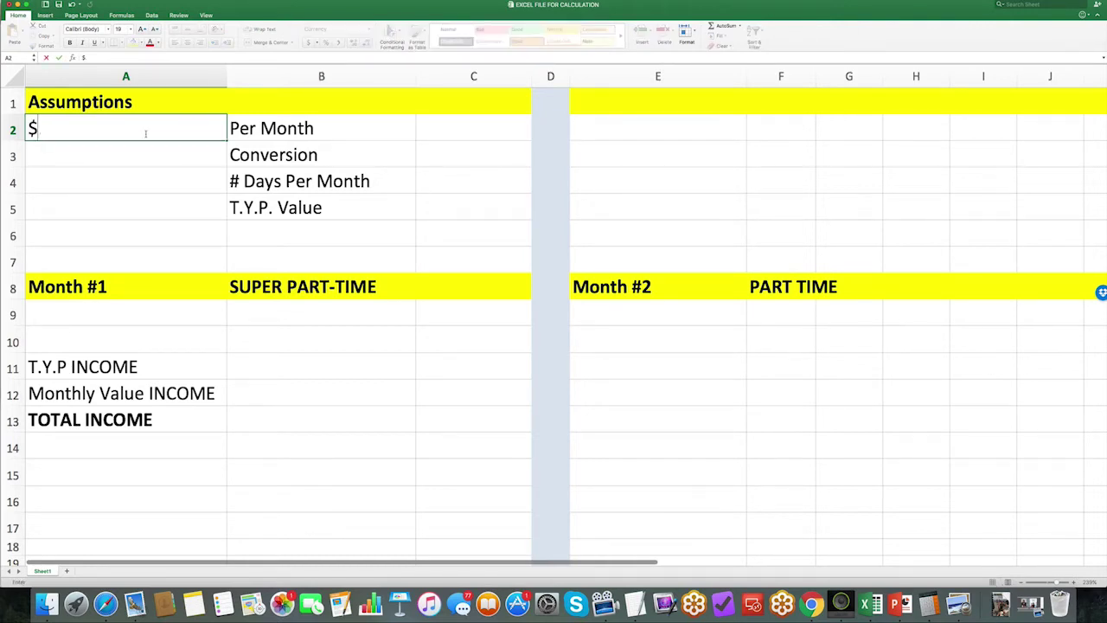
{"action": "type", "text": "1"}
{"action": "key", "text": "Return"}
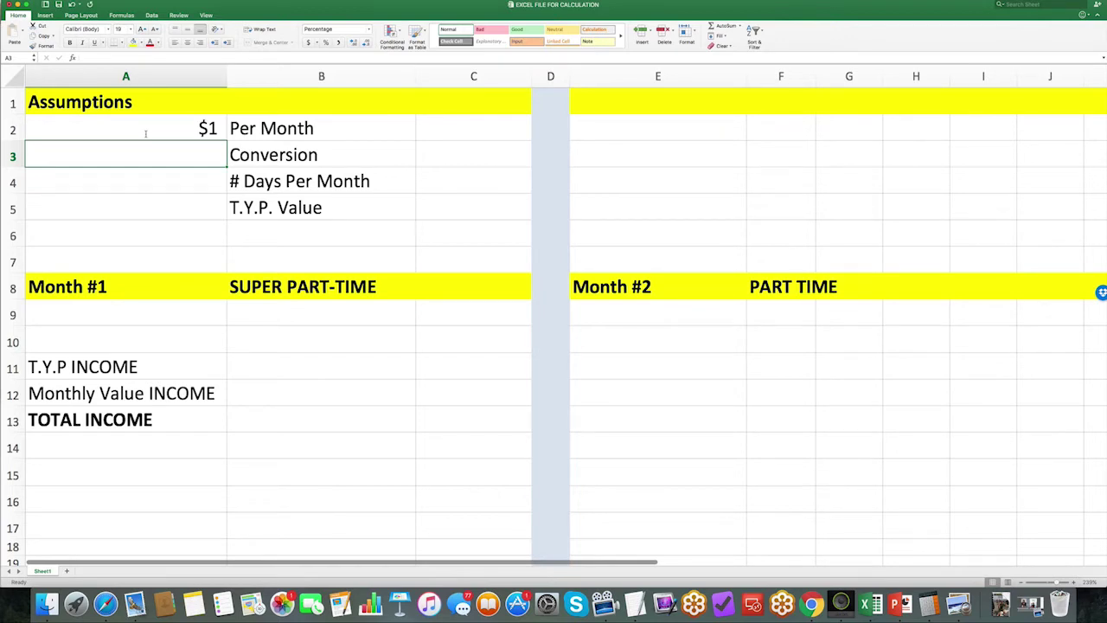
{"action": "type", "text": "40%%"}
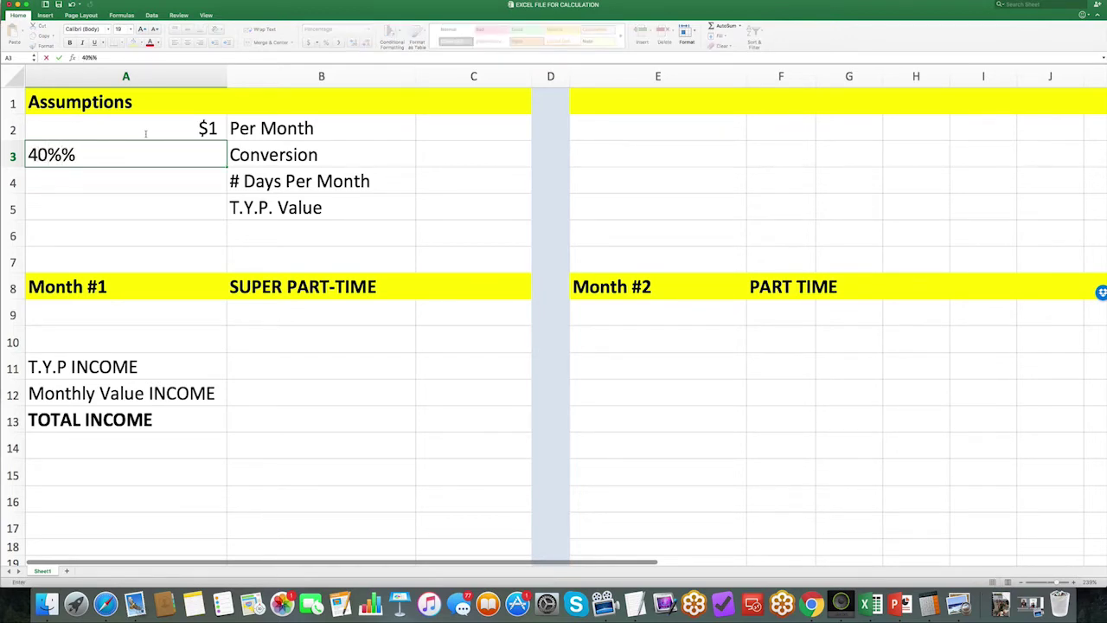
{"action": "key", "text": "BackSpace"}
{"action": "key", "text": "Return"}
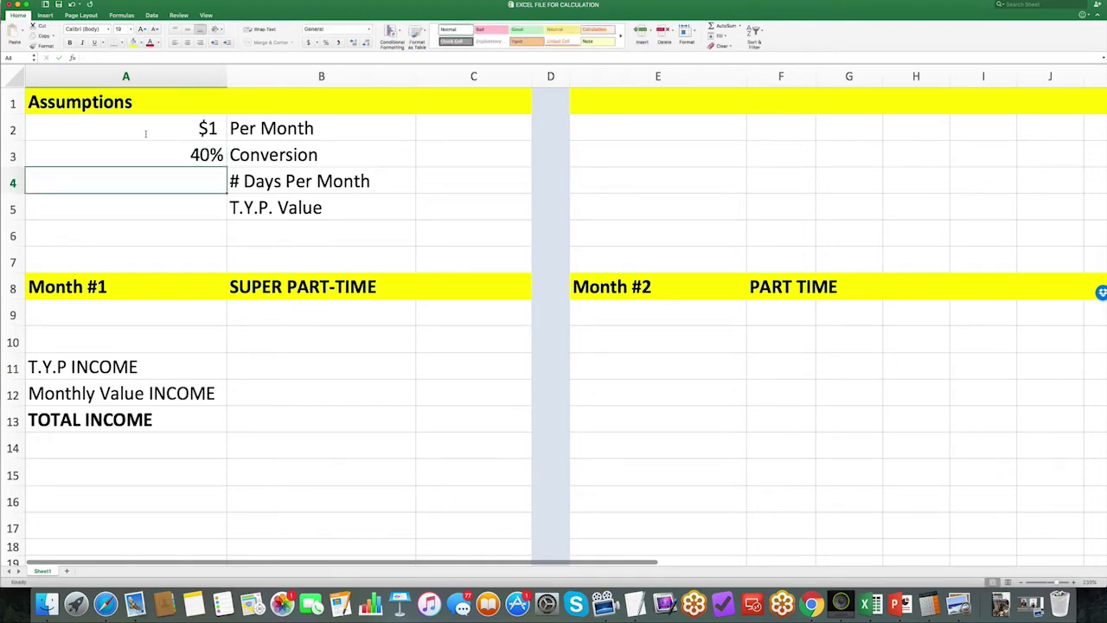
{"action": "type", "text": "30"}
{"action": "key", "text": "Return"}
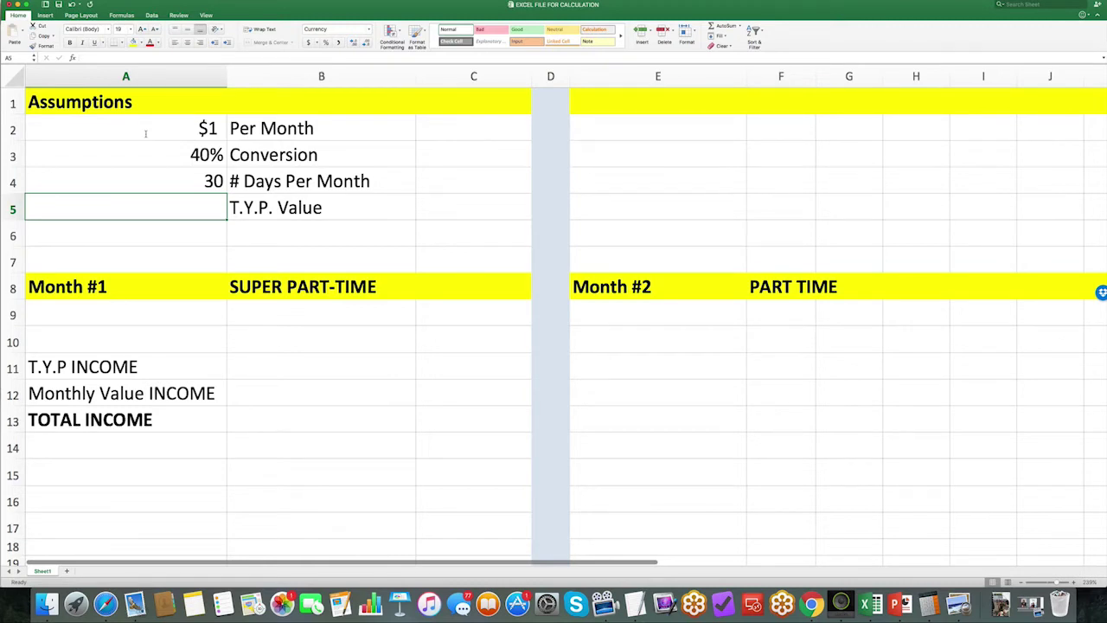
{"action": "type", "text": "$1"}
{"action": "key", "text": "Return"}
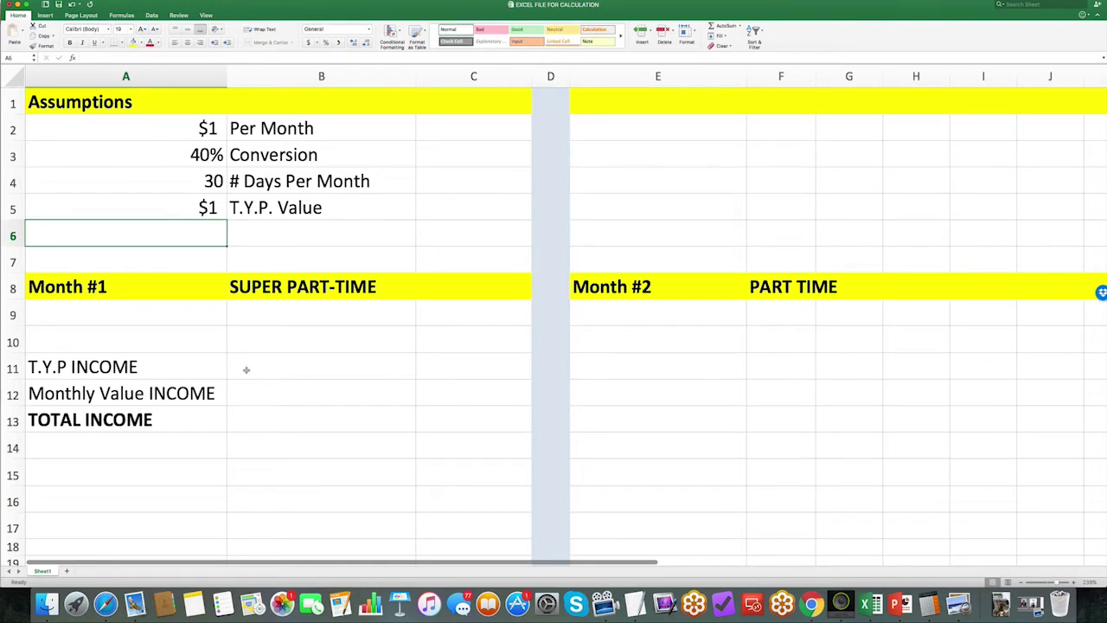
Step: Enter 125 as the Month #1 count in B10
{"action": "left_click", "coordinate": [305, 333]}
{"action": "left_click", "coordinate": [300, 291]}
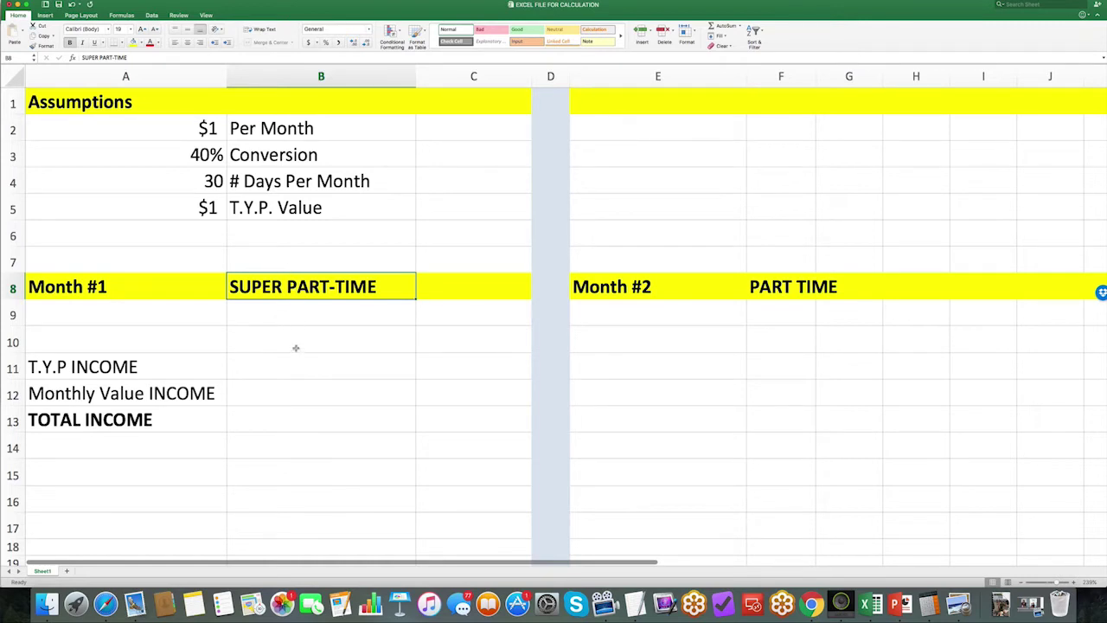
{"action": "left_click", "coordinate": [328, 347]}
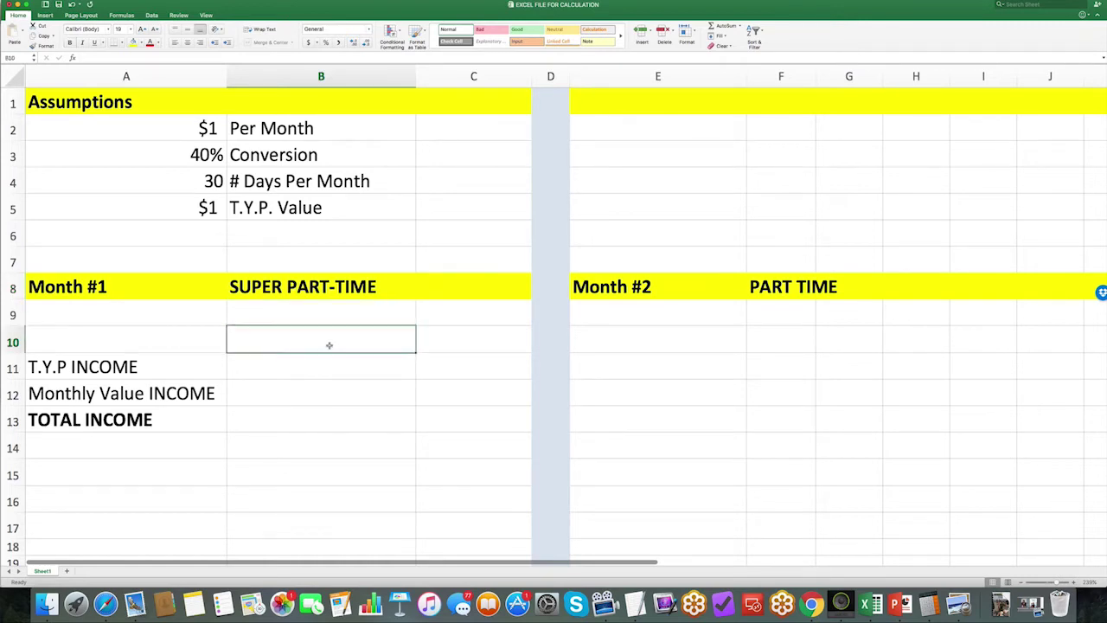
{"action": "type", "text": "125"}
{"action": "key", "text": "Return"}
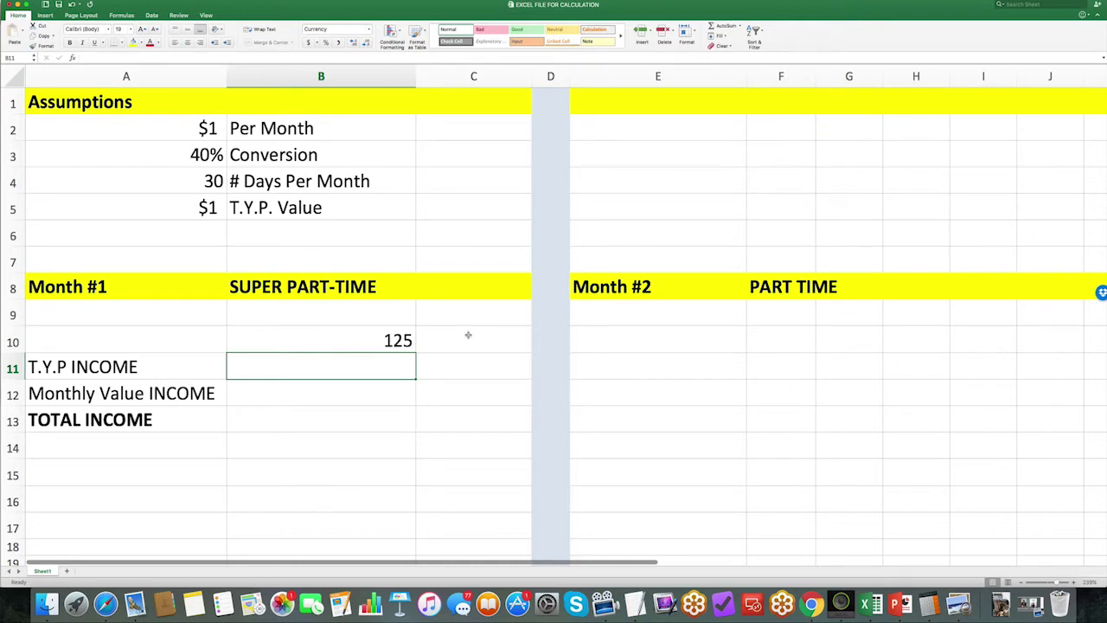
Step: Enter =B10*A4 in C10 so it shows 3750
{"action": "scroll", "coordinate": [459, 336], "scroll_direction": "right", "scroll_amount": 1}
{"action": "scroll", "coordinate": [441, 338], "scroll_direction": "left", "scroll_amount": 1}
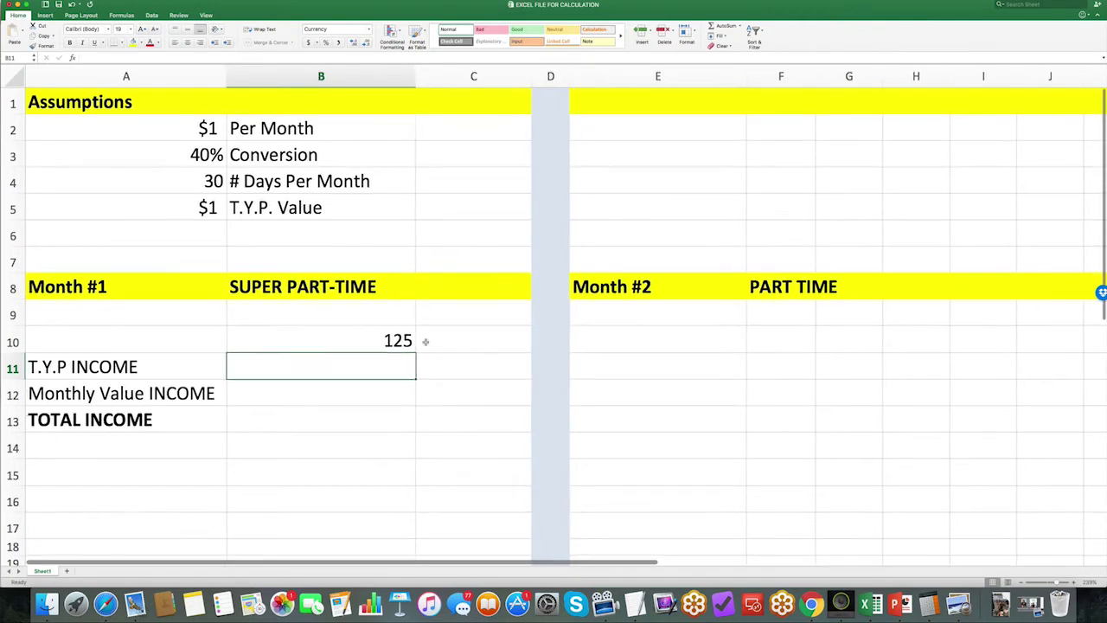
{"action": "left_click", "coordinate": [428, 340]}
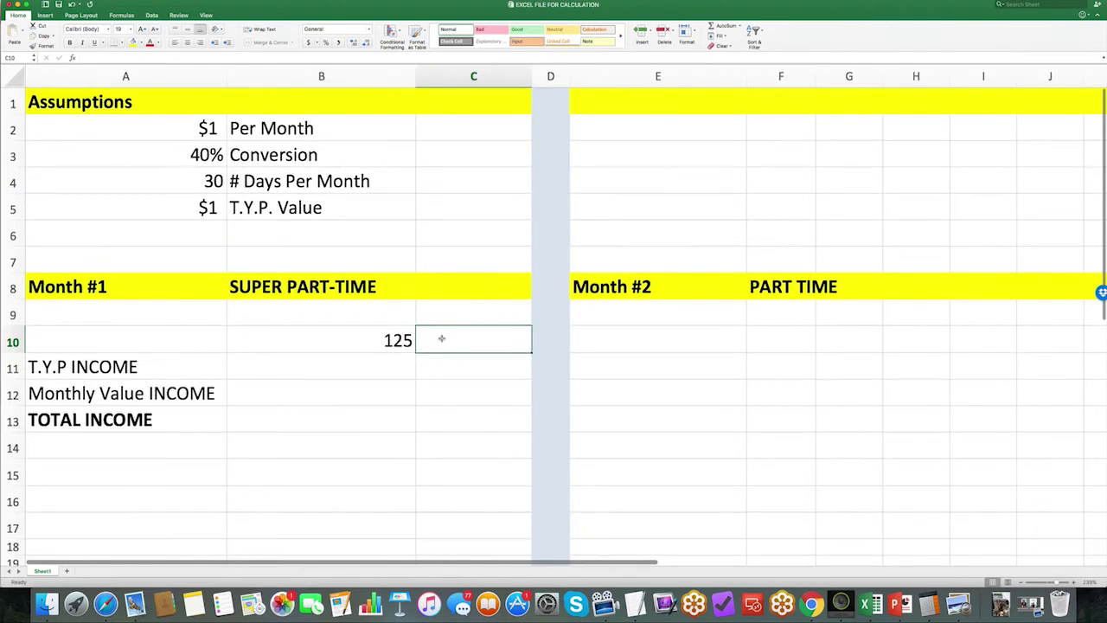
{"action": "type", "text": "="}
{"action": "left_click", "coordinate": [381, 341]}
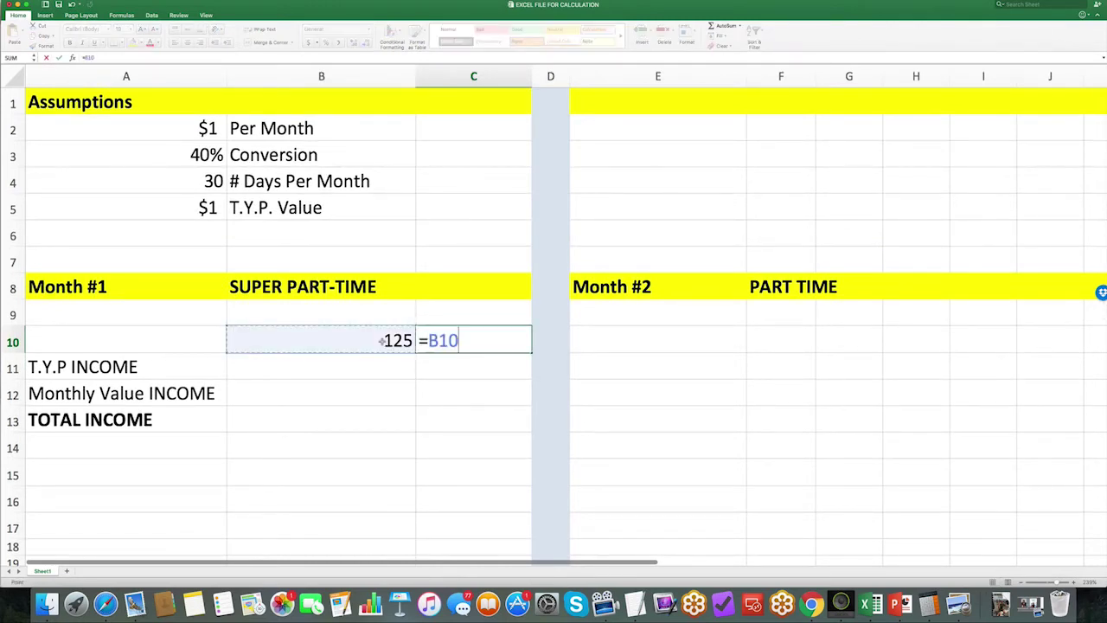
{"action": "type", "text": "*"}
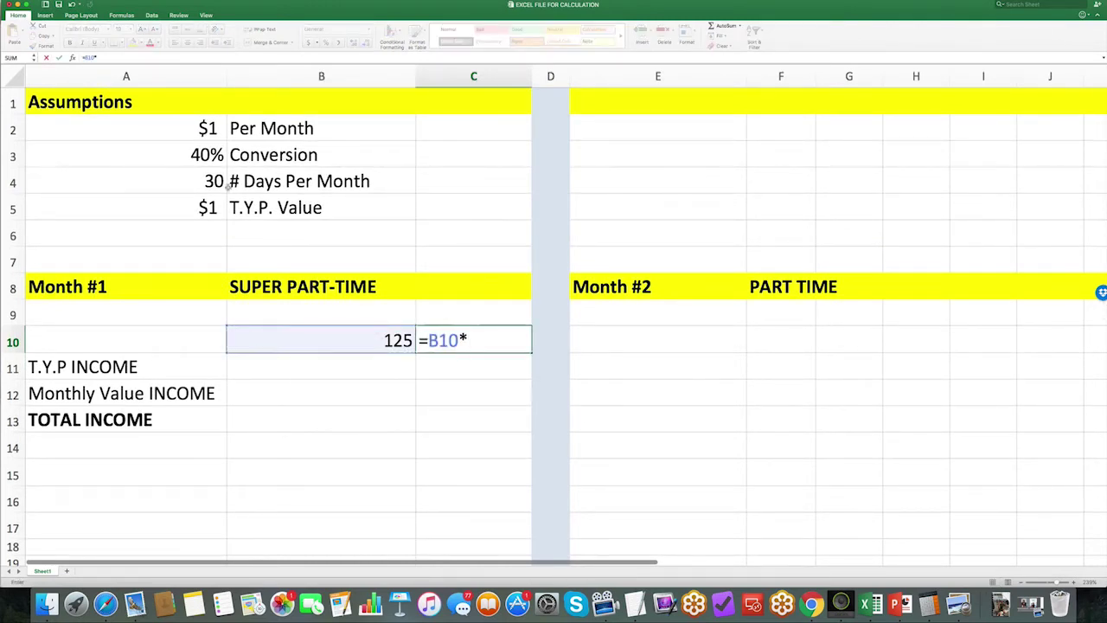
{"action": "left_click", "coordinate": [212, 183]}
{"action": "key", "text": "Return"}
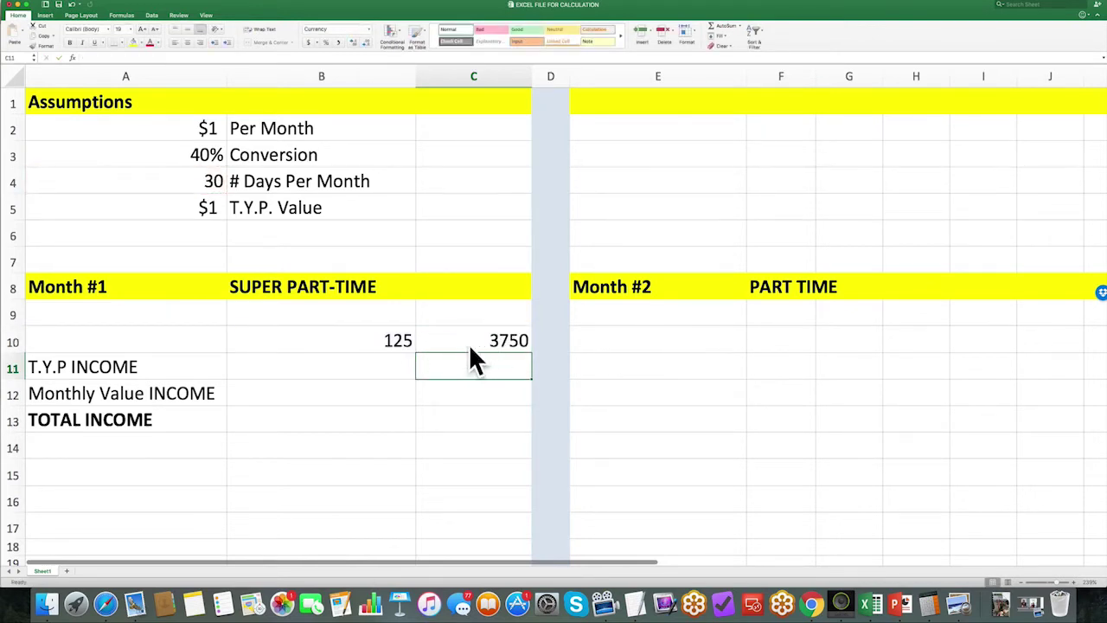
{"action": "key", "text": "Up"}
{"action": "key", "text": "Left"}
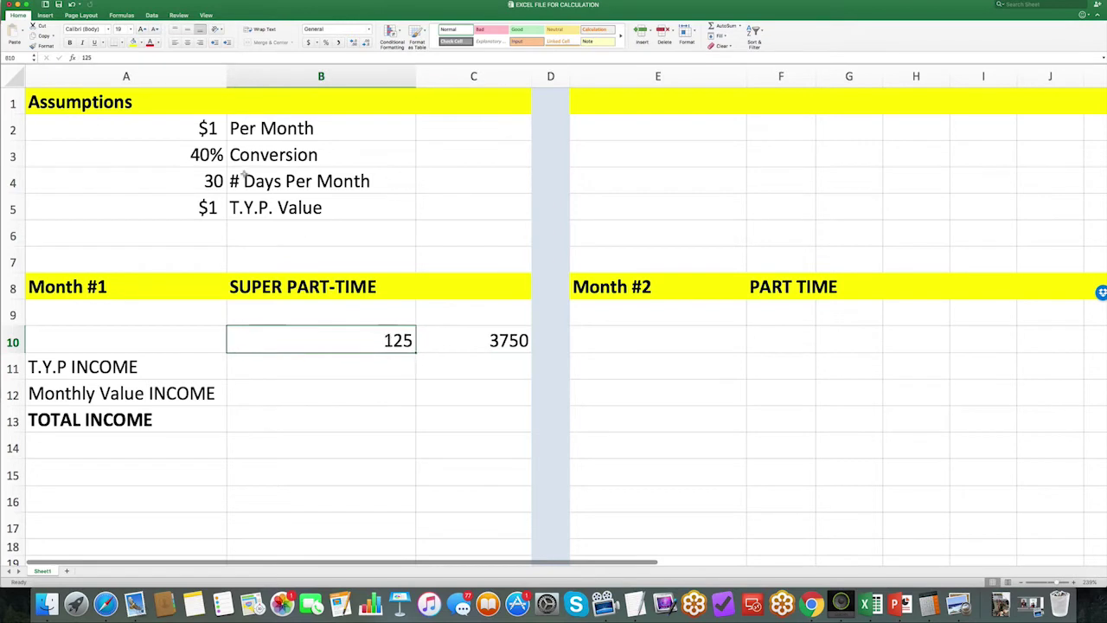
{"action": "left_click", "coordinate": [369, 369]}
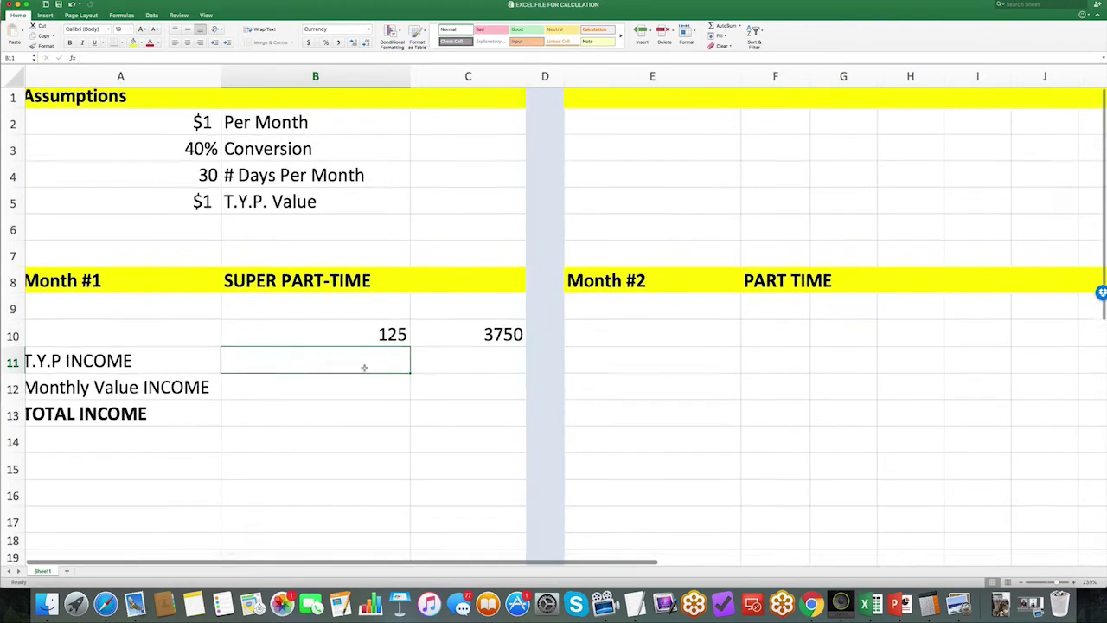
Step: Enter =C10*A3 in B11 so the T.Y.P INCOME shows $1,500
{"action": "type", "text": "="}
{"action": "left_click", "coordinate": [487, 340]}
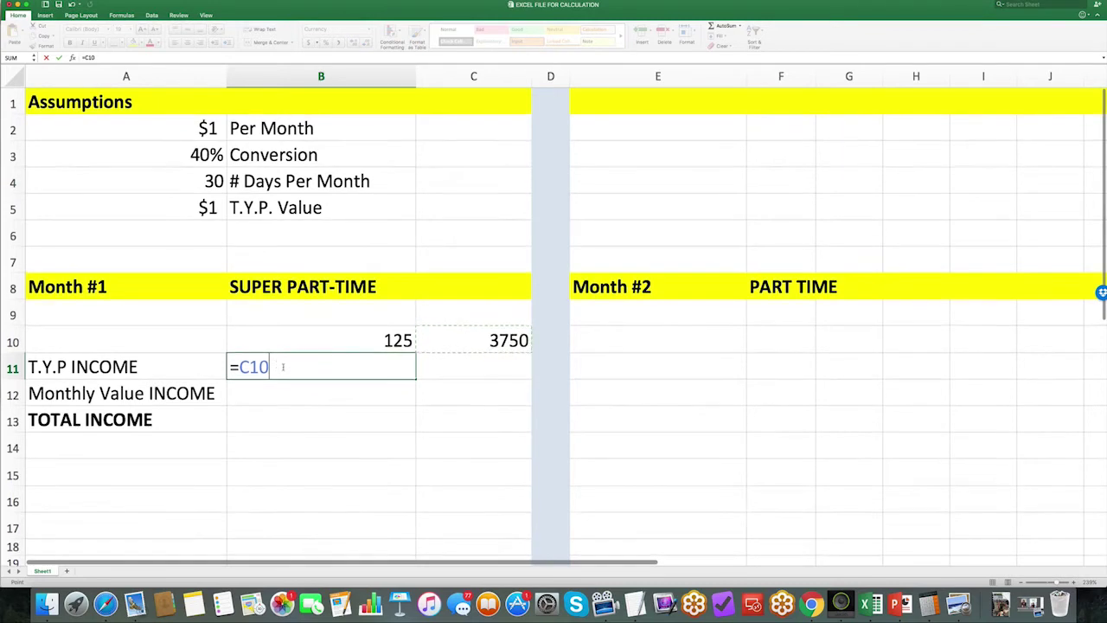
{"action": "type", "text": "*"}
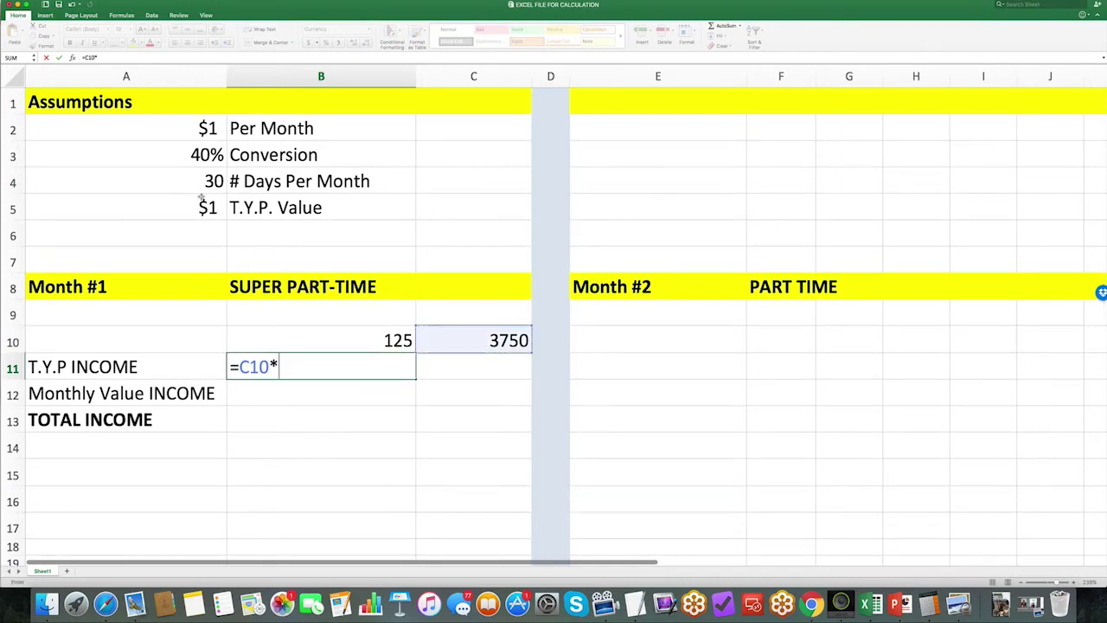
{"action": "left_click", "coordinate": [200, 156]}
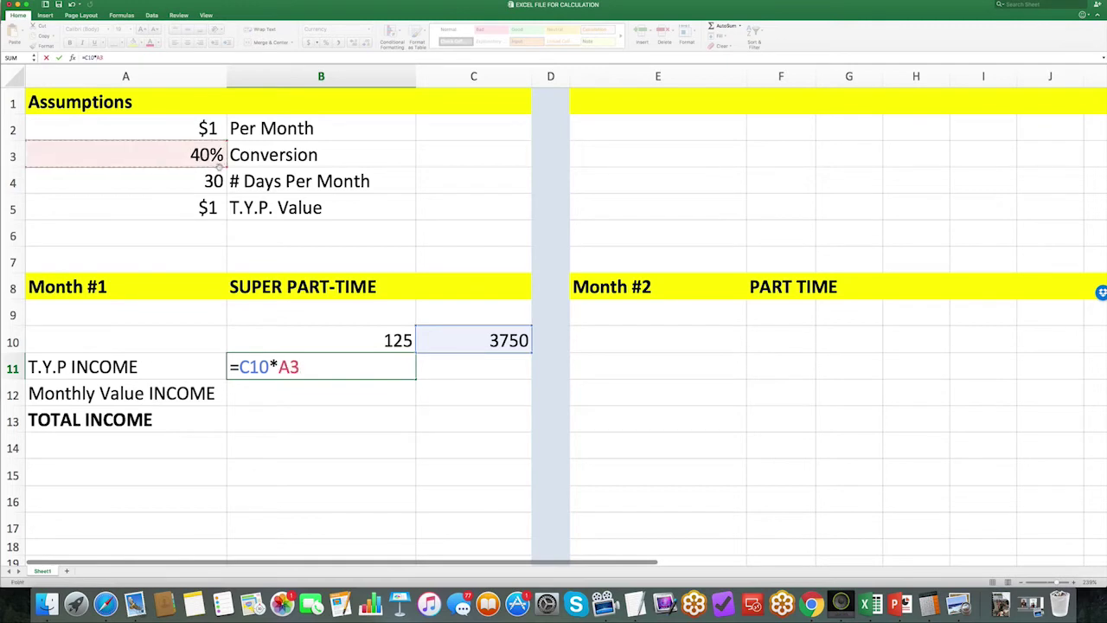
{"action": "key", "text": "Return"}
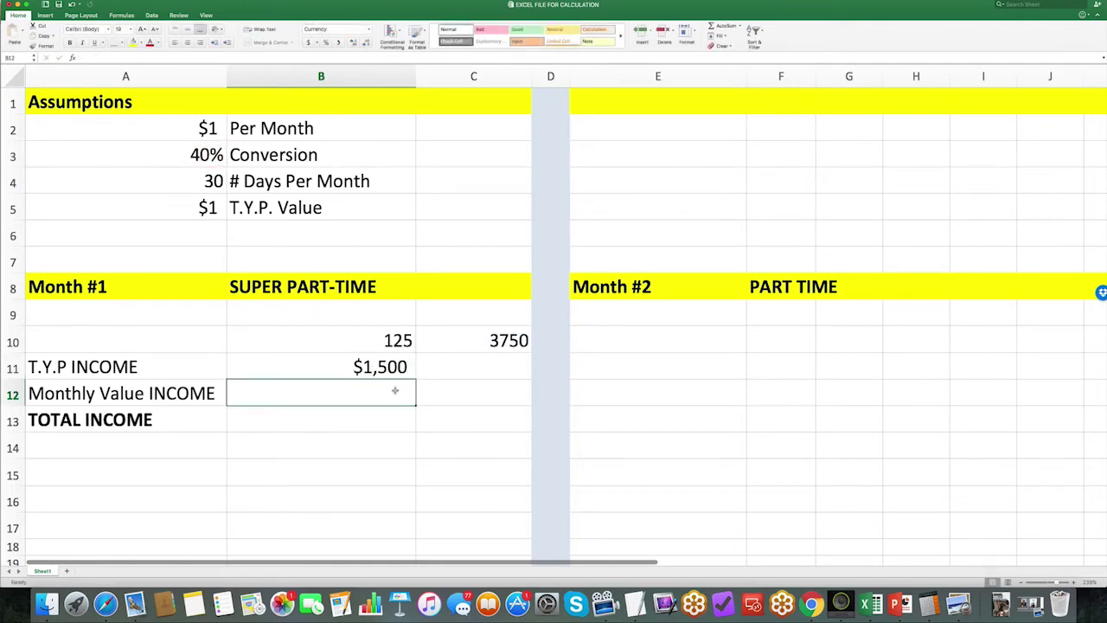
{"action": "left_click", "coordinate": [354, 364]}
{"action": "double_click", "coordinate": [354, 364]}
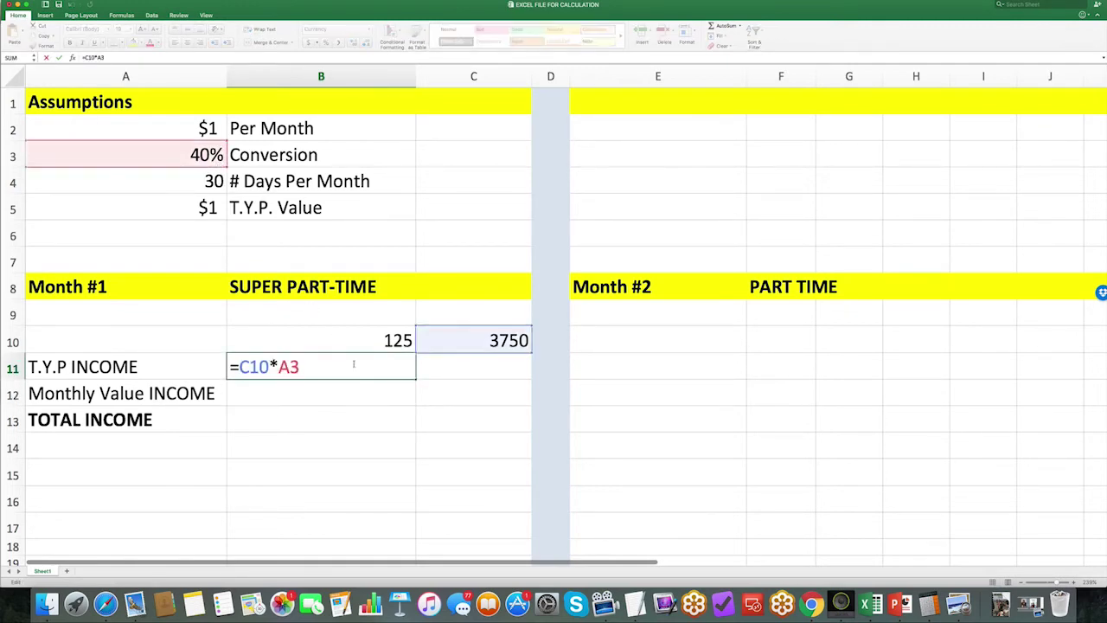
{"action": "key", "text": "Return"}
Step: Set C11 to =B11 so it also shows $1,500
{"action": "left_click", "coordinate": [424, 366]}
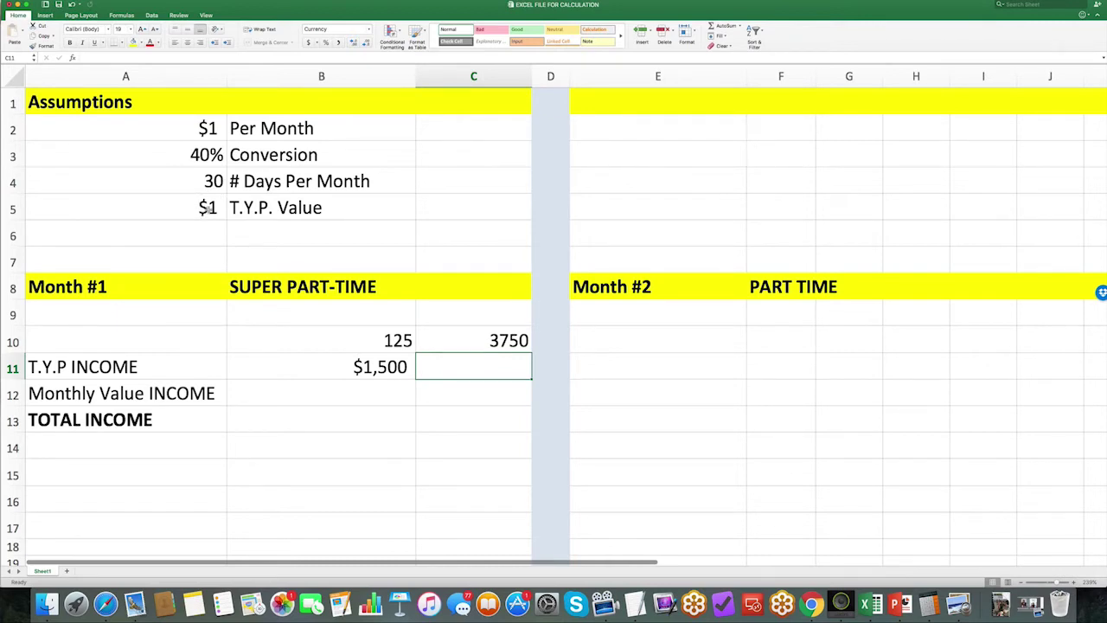
{"action": "scroll", "coordinate": [208, 209], "scroll_direction": "right", "scroll_amount": 1}
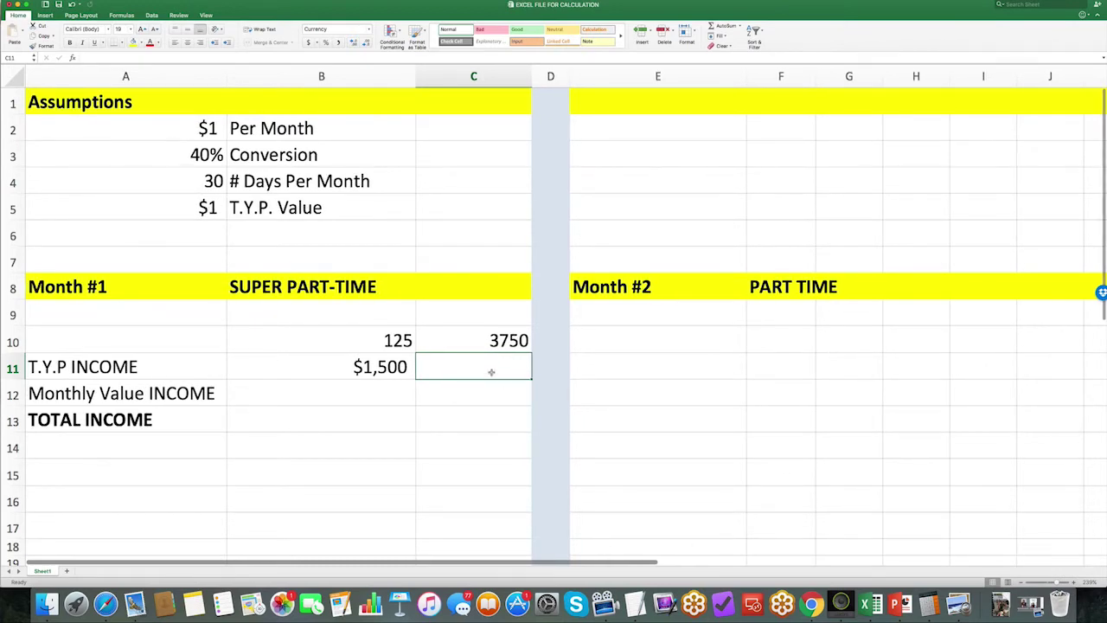
{"action": "type", "text": "="}
{"action": "left_click", "coordinate": [388, 364]}
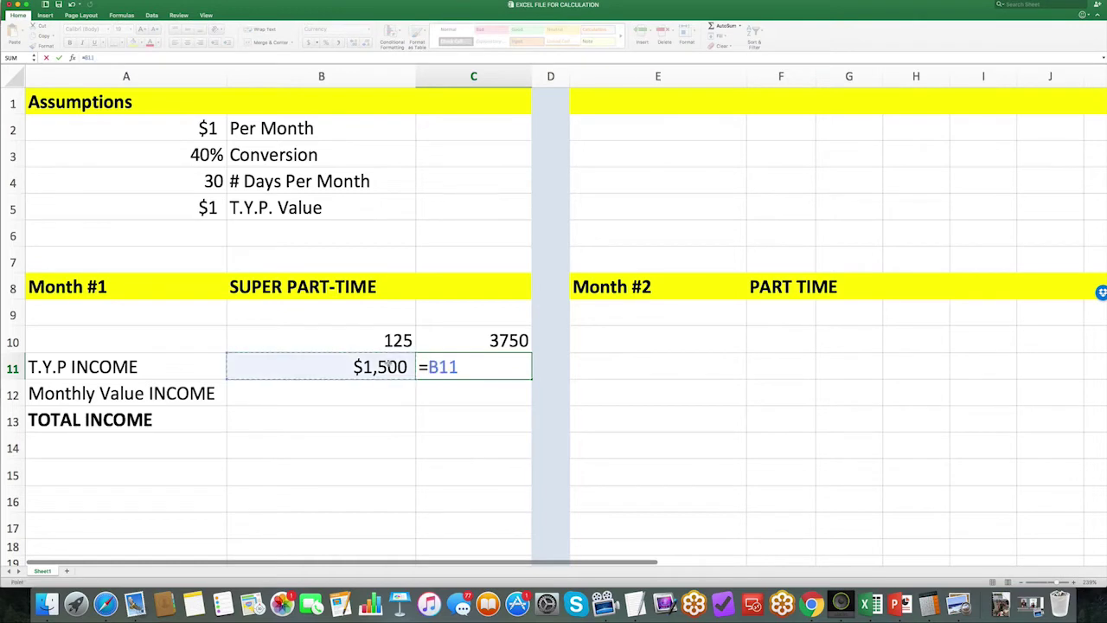
{"action": "scroll", "coordinate": [388, 364], "scroll_direction": "right", "scroll_amount": 1}
{"action": "scroll", "coordinate": [388, 364], "scroll_direction": "left", "scroll_amount": 1}
{"action": "key", "text": "Return"}
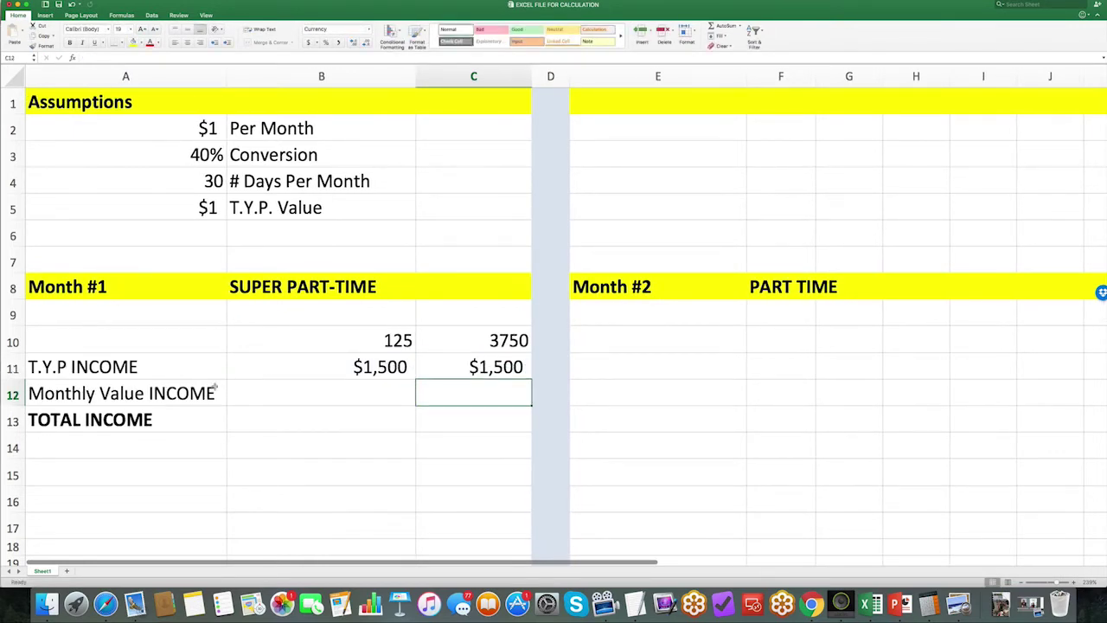
{"action": "left_click", "coordinate": [170, 393]}
{"action": "left_click", "coordinate": [261, 128]}
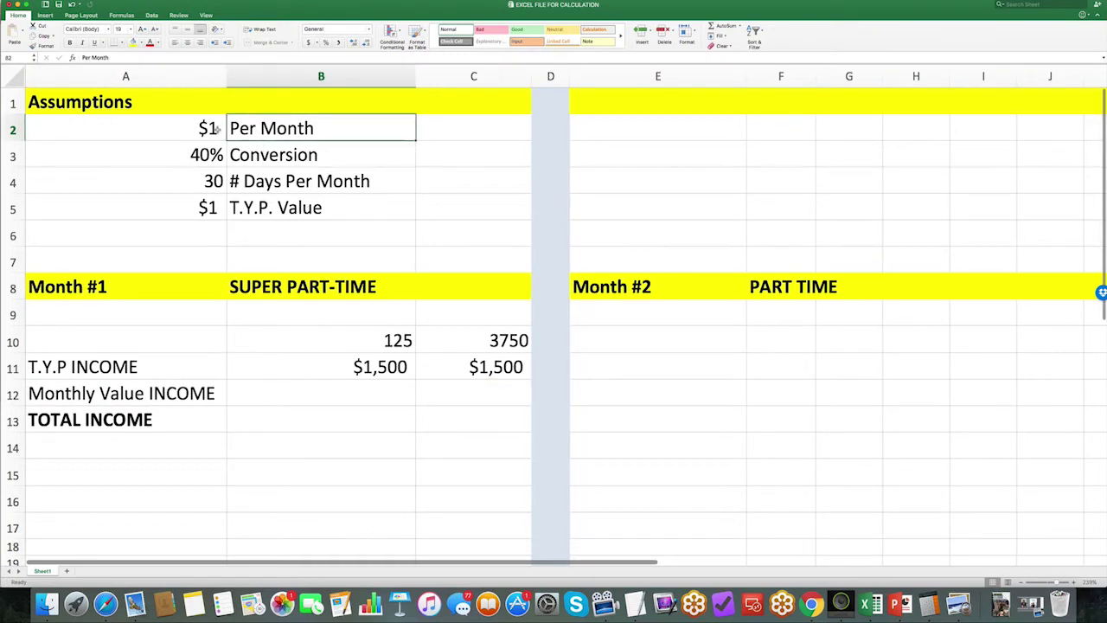
Step: Enter =C11*A2 in C12 for a Monthly Value INCOME of $1,500
{"action": "left_click", "coordinate": [494, 397]}
{"action": "type", "text": "="}
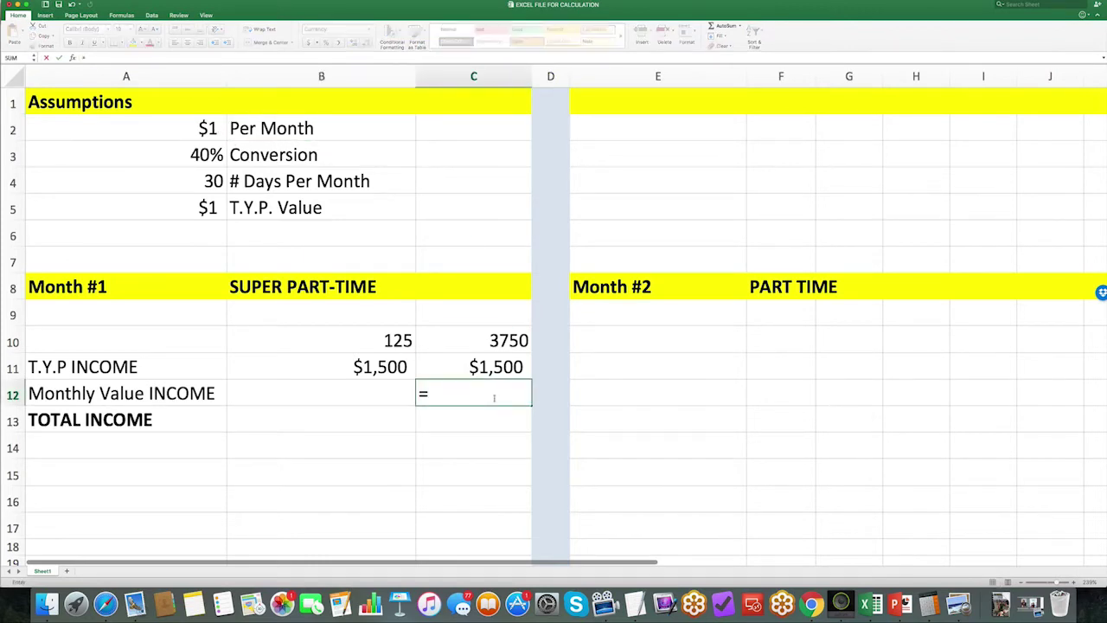
{"action": "left_click", "coordinate": [485, 367]}
{"action": "type", "text": "*"}
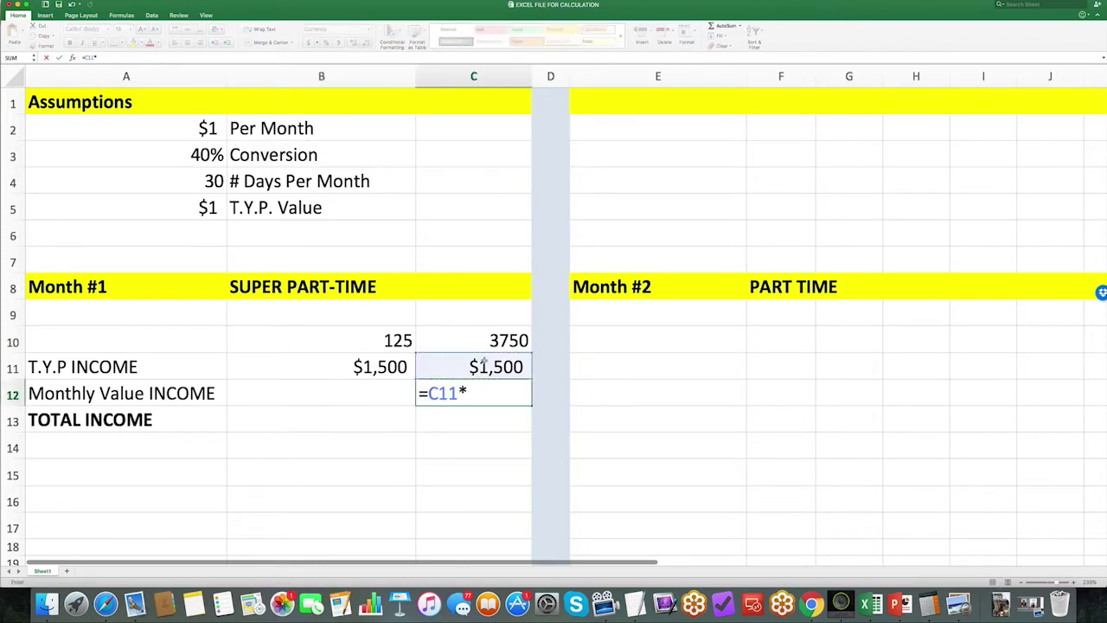
{"action": "left_click", "coordinate": [185, 131]}
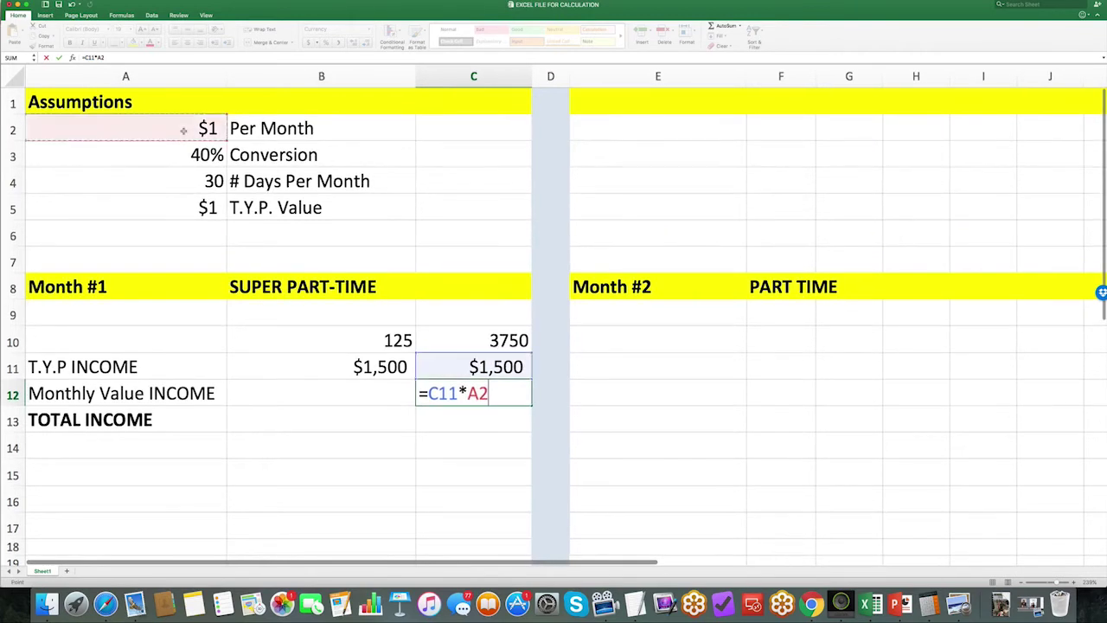
{"action": "key", "text": "Return"}
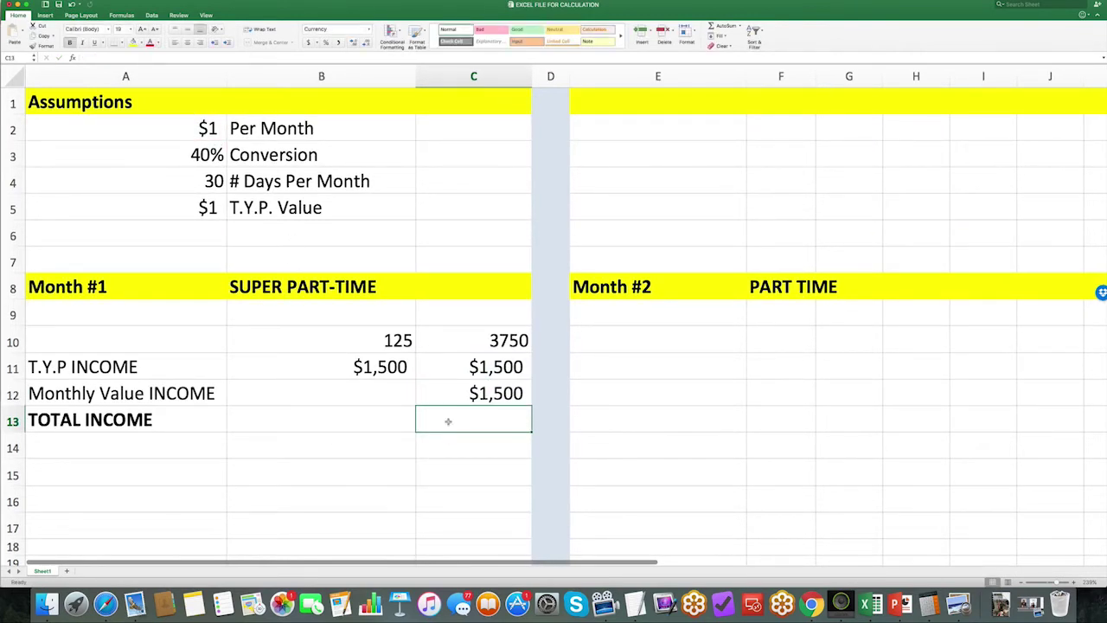
Step: Enter $3000 as the TOTAL INCOME in C13, accepting Excel's correction
{"action": "type", "text": "=$3000"}
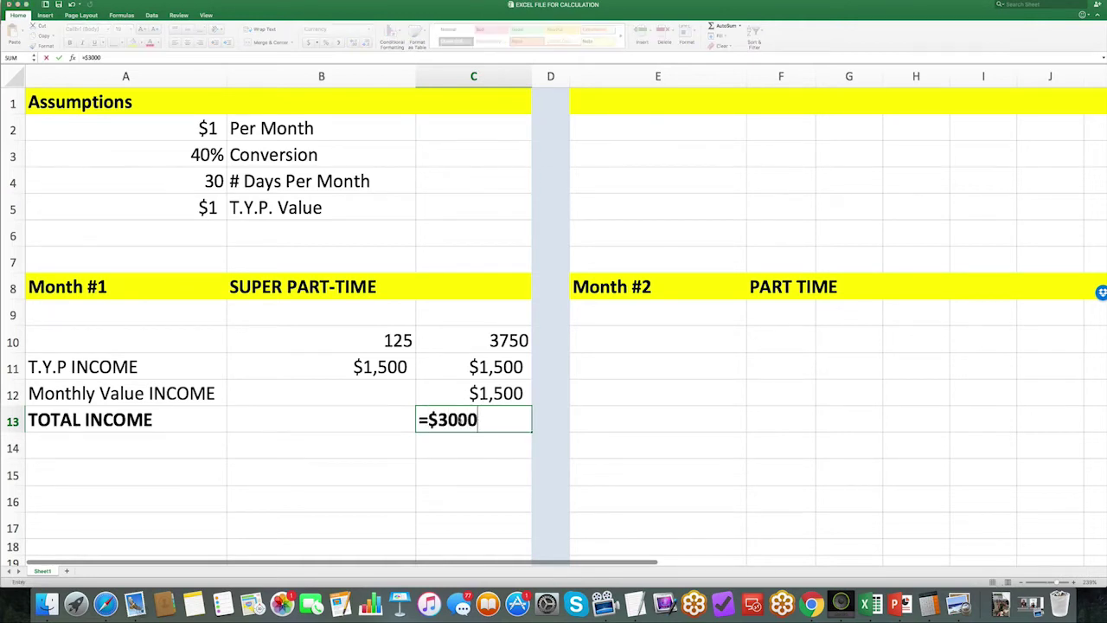
{"action": "key", "text": "Return"}
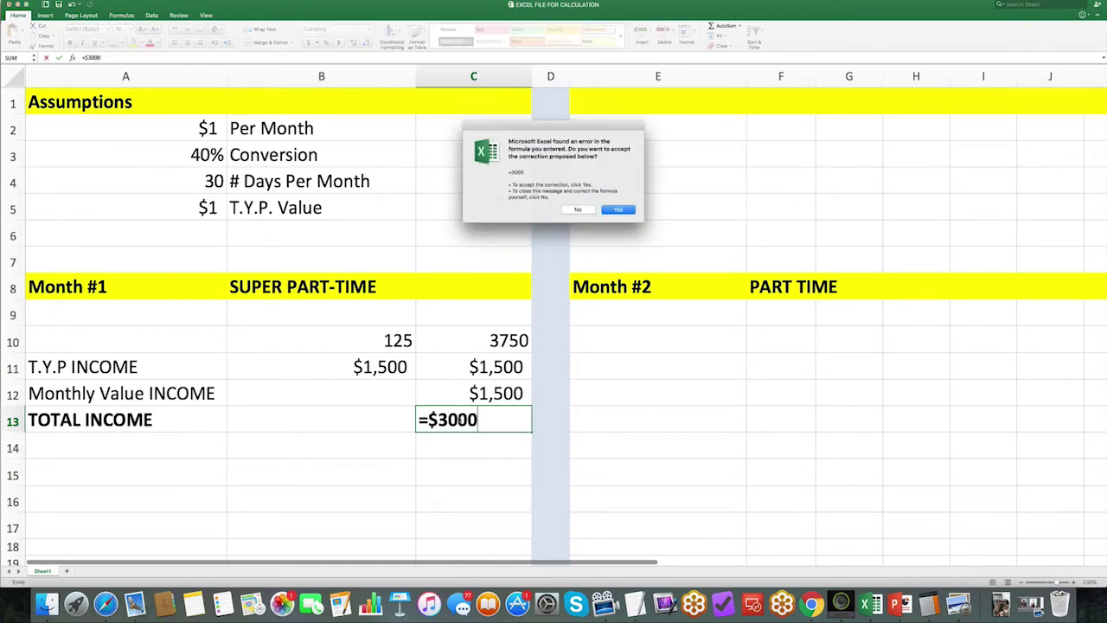
{"action": "key", "text": "Return"}
{"action": "left_click", "coordinate": [486, 400]}
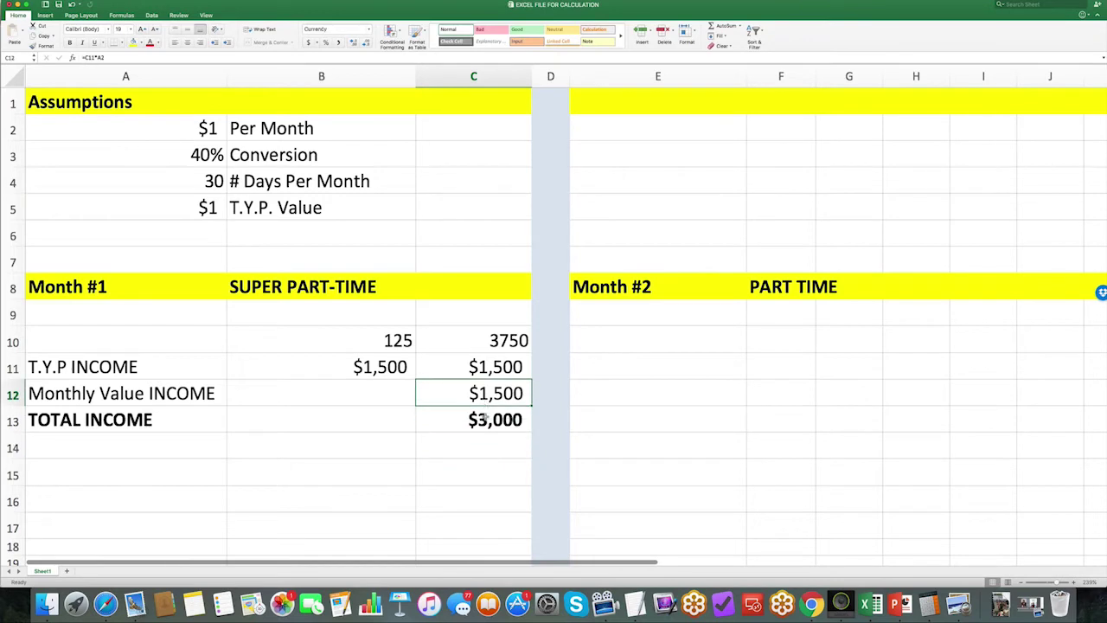
{"action": "left_click", "coordinate": [486, 418]}
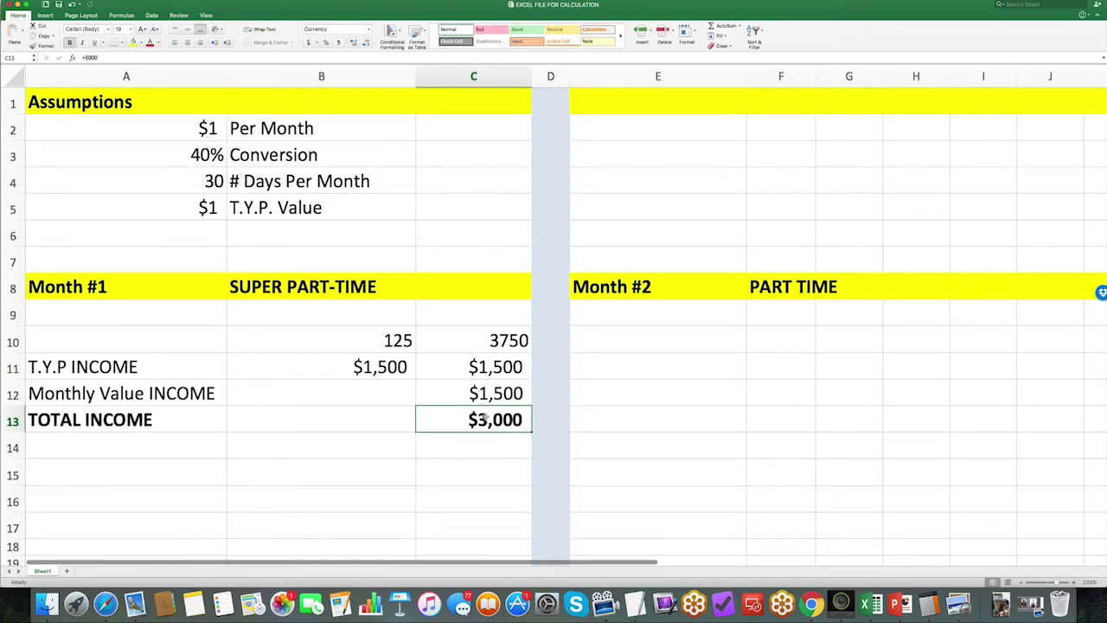
{"action": "key", "text": "Left"}
{"action": "key", "text": "Up"}
{"action": "key", "text": "Up"}
{"action": "key", "text": "Up"}
{"action": "key", "text": "Up"}
{"action": "key", "text": "Up"}
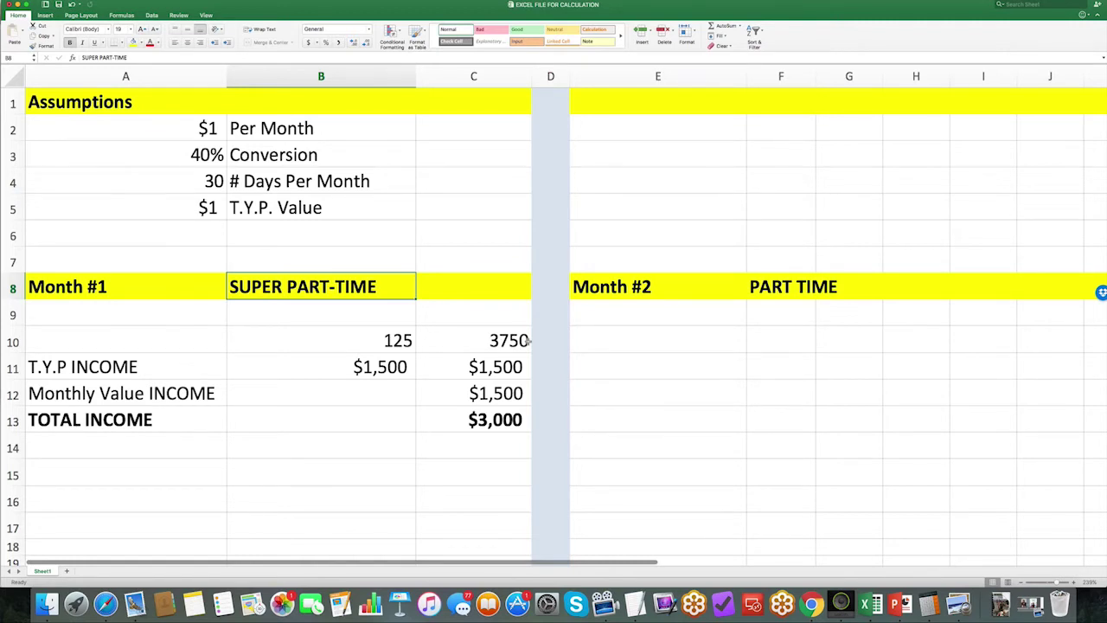
Step: Enter 250 in E10 and =E10*A4 in F10 to show 7500
{"action": "left_click", "coordinate": [655, 333]}
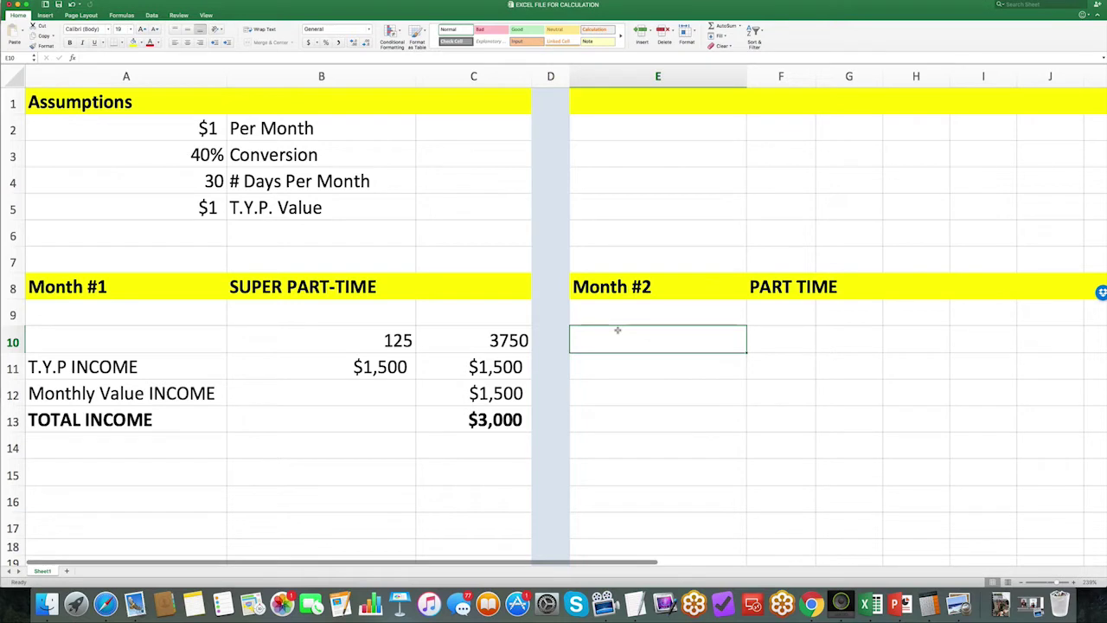
{"action": "key", "text": "Return"}
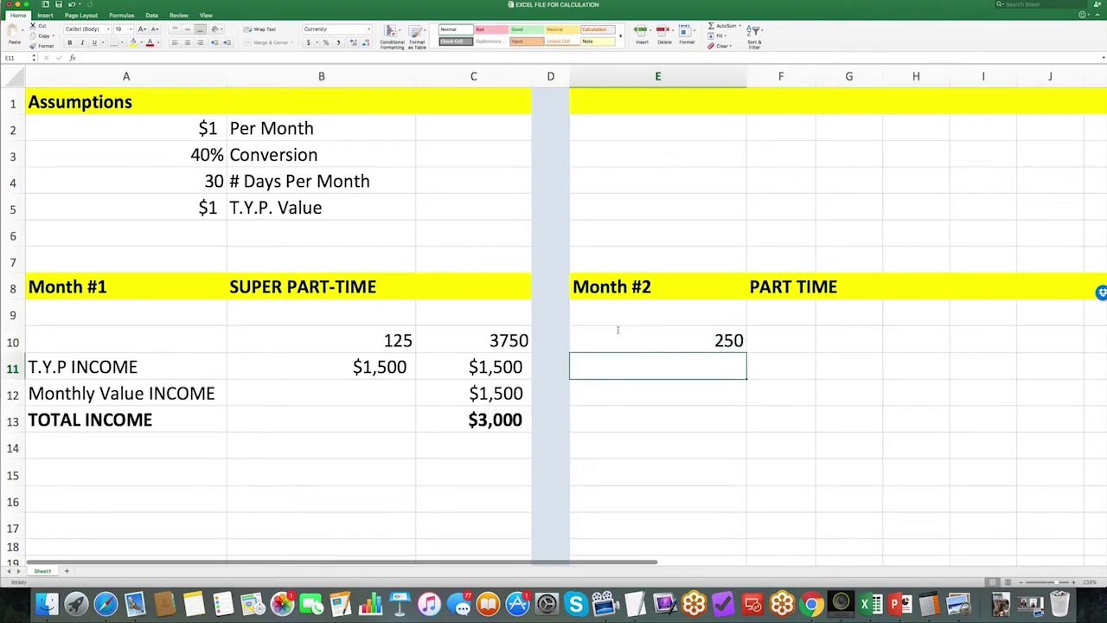
{"action": "left_click", "coordinate": [784, 346]}
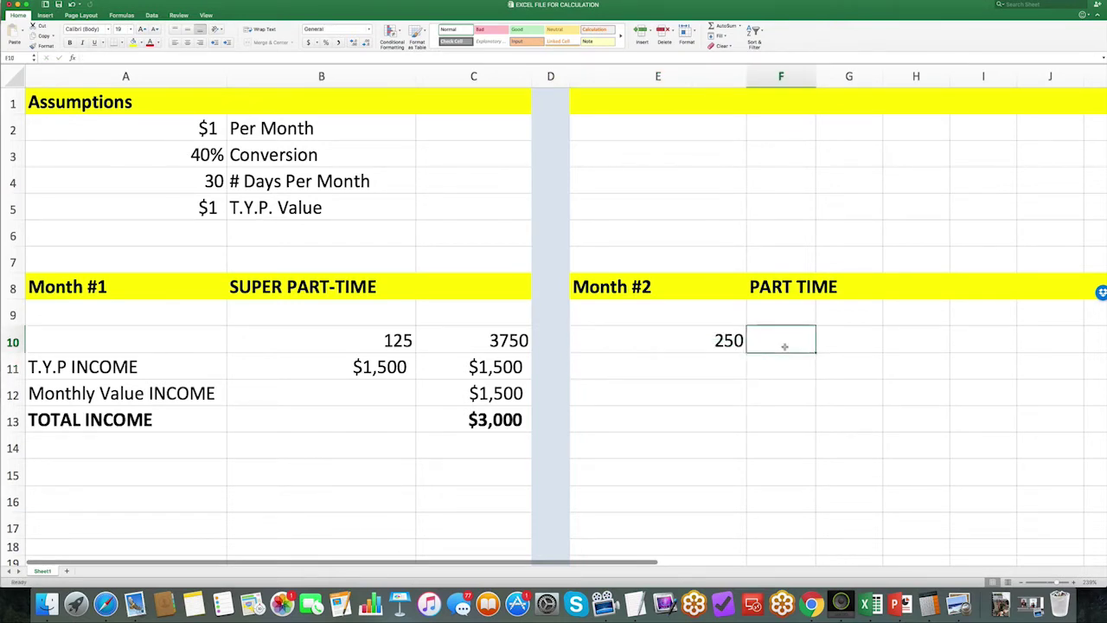
{"action": "type", "text": "="}
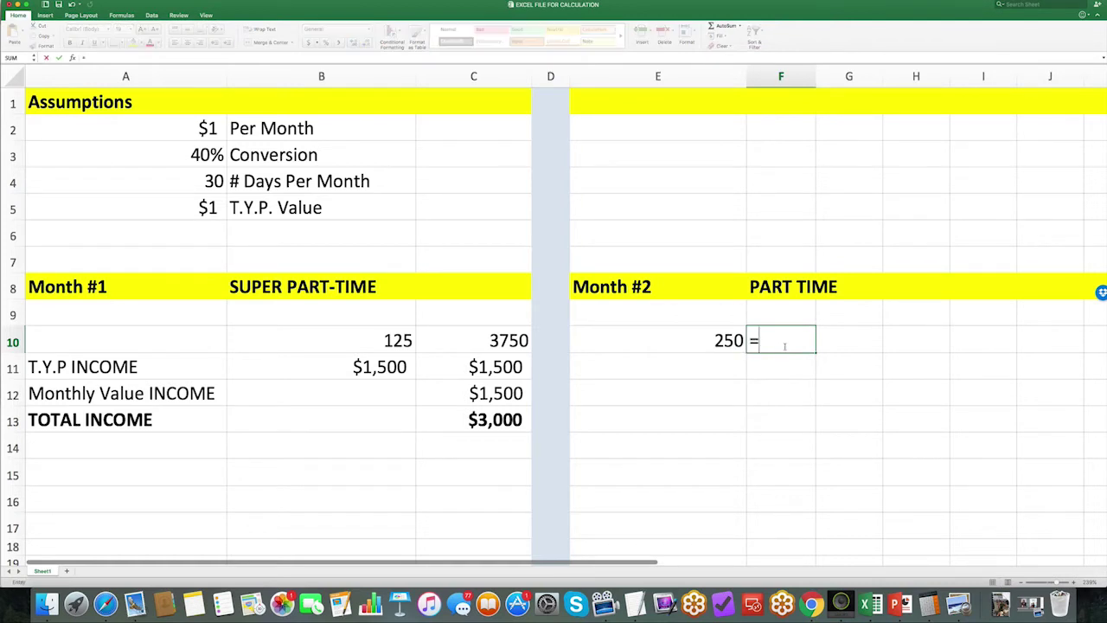
{"action": "left_click", "coordinate": [710, 343]}
{"action": "type", "text": "*"}
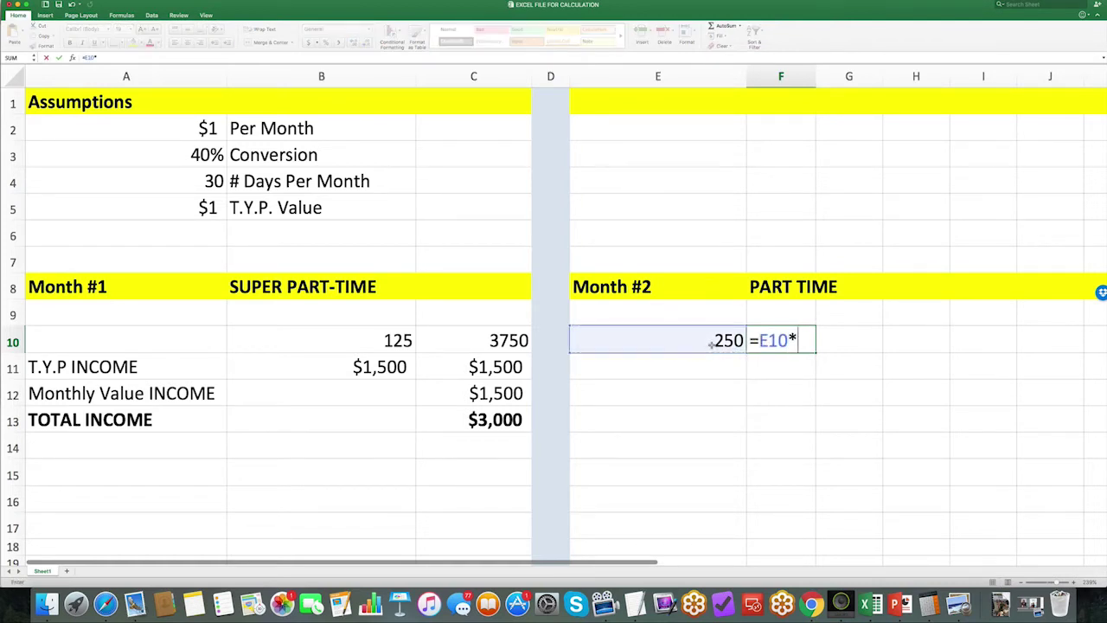
{"action": "left_click", "coordinate": [198, 190]}
{"action": "key", "text": "Return"}
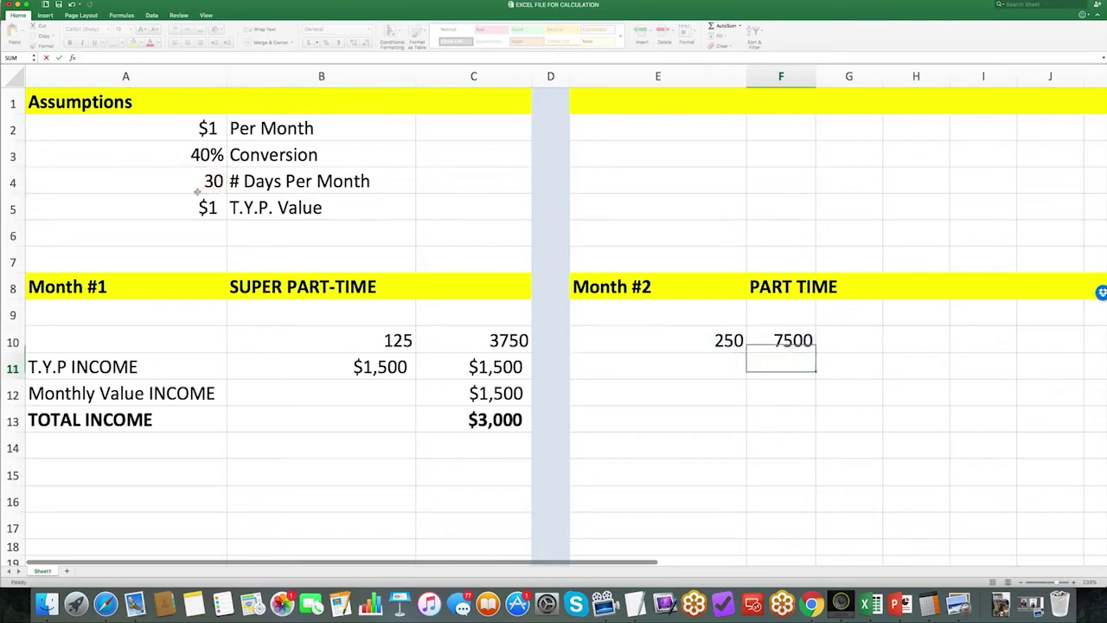
Step: Enter =F10*A3 in E11 for a Month #2 T.Y.P INCOME of $3,000
{"action": "left_click", "coordinate": [653, 365]}
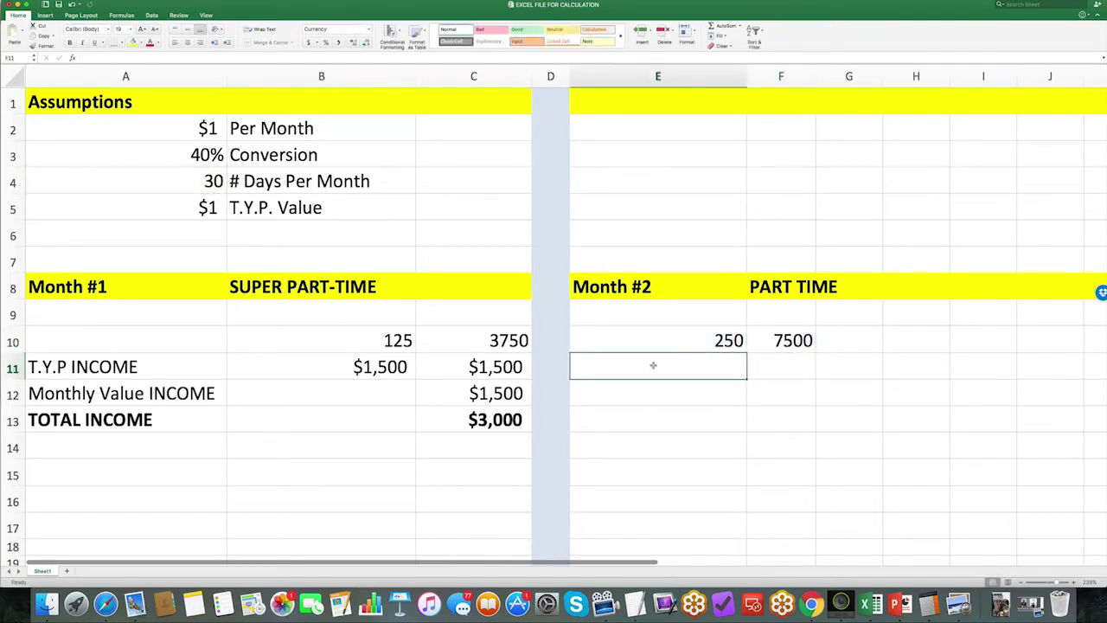
{"action": "type", "text": "="}
{"action": "left_click", "coordinate": [783, 340]}
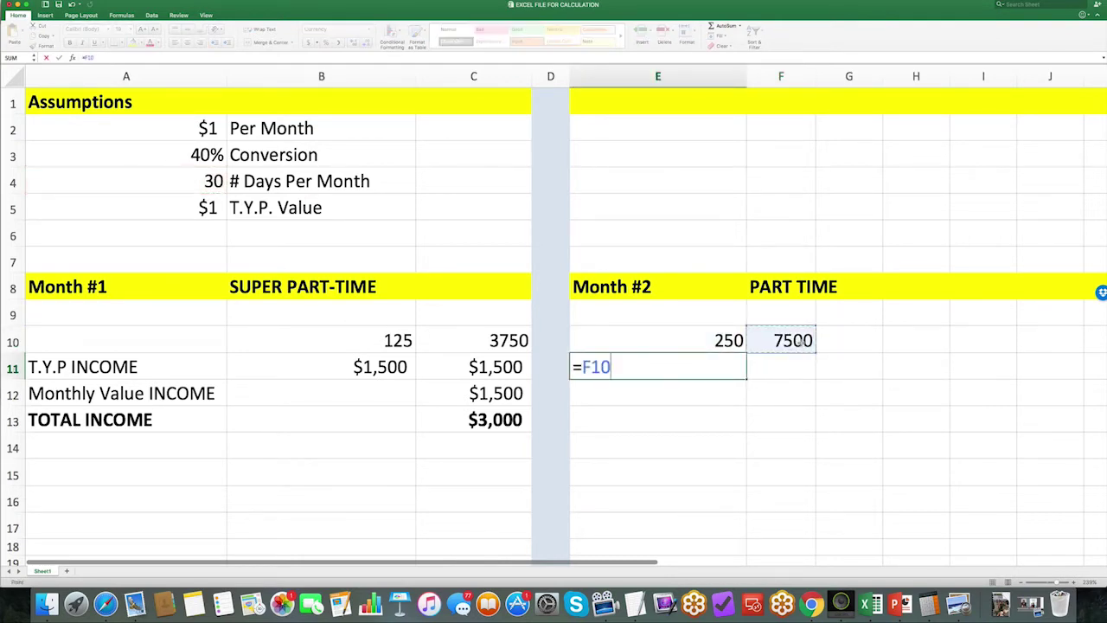
{"action": "type", "text": "*"}
{"action": "left_click", "coordinate": [178, 141]}
{"action": "key", "text": "Return"}
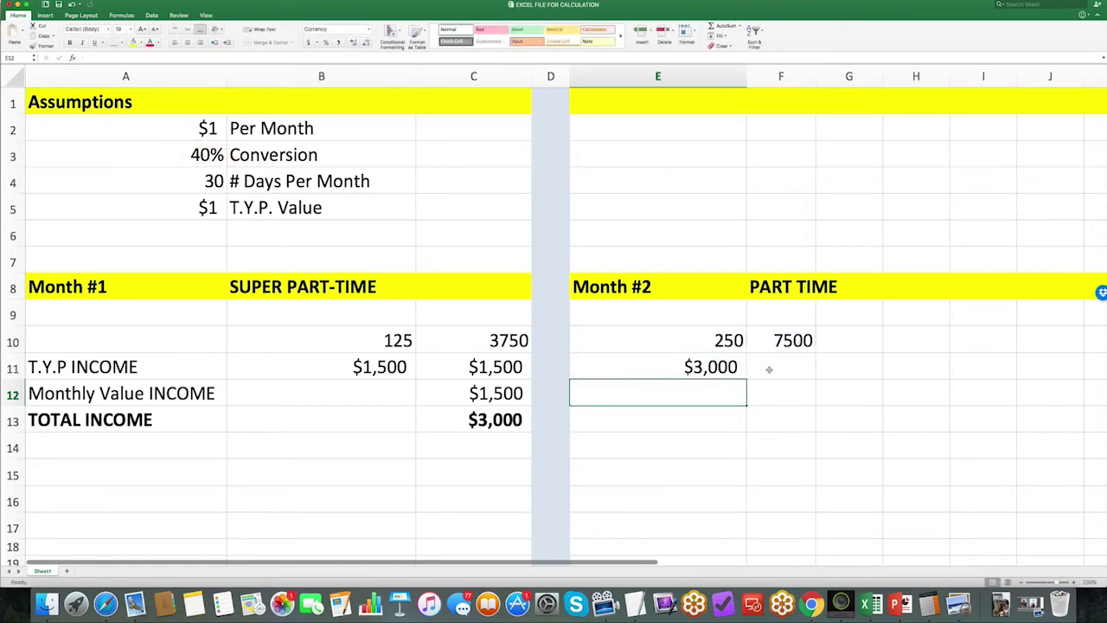
{"action": "left_click", "coordinate": [768, 369]}
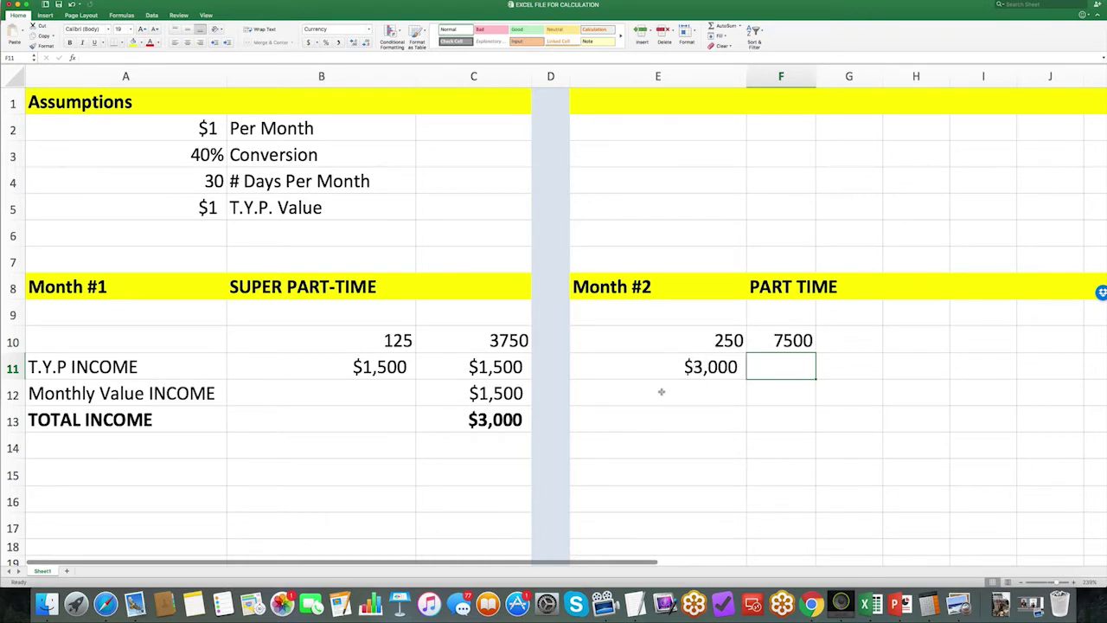
Step: Enter =(1500+3000)*A2 in E12 for a Monthly Value INCOME of $4,500
{"action": "left_click", "coordinate": [661, 391]}
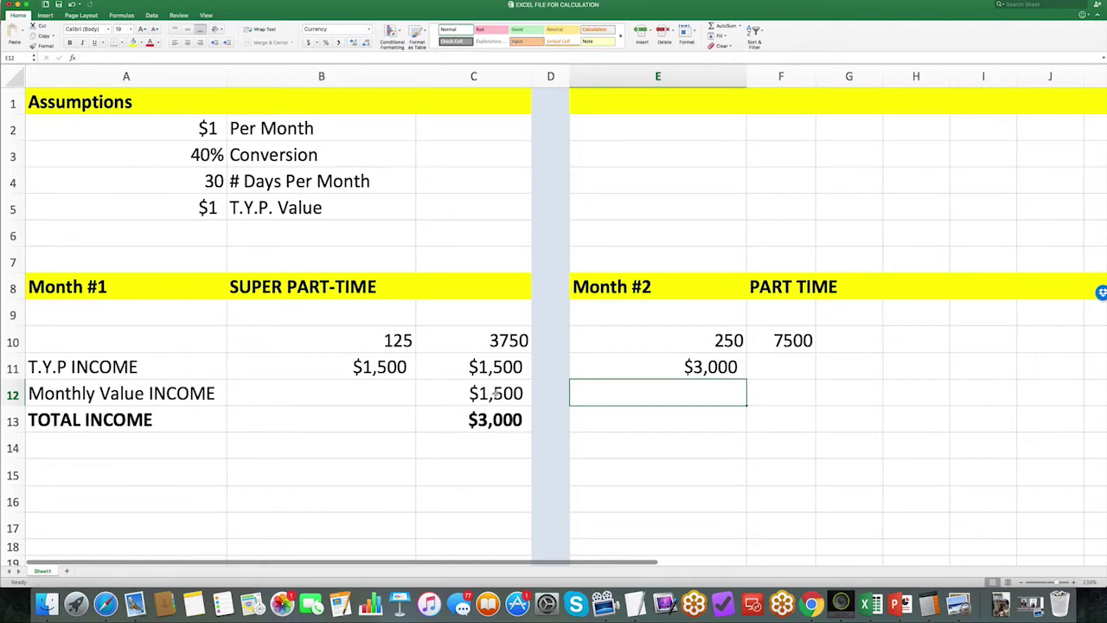
{"action": "type", "text": "="}
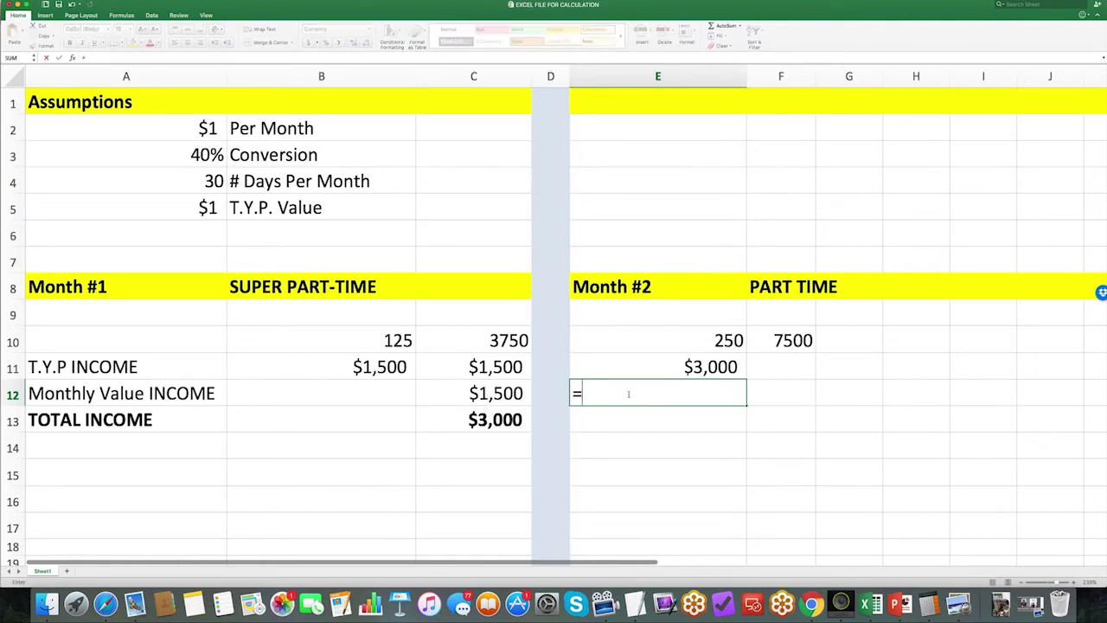
{"action": "type", "text": "1500+3000"}
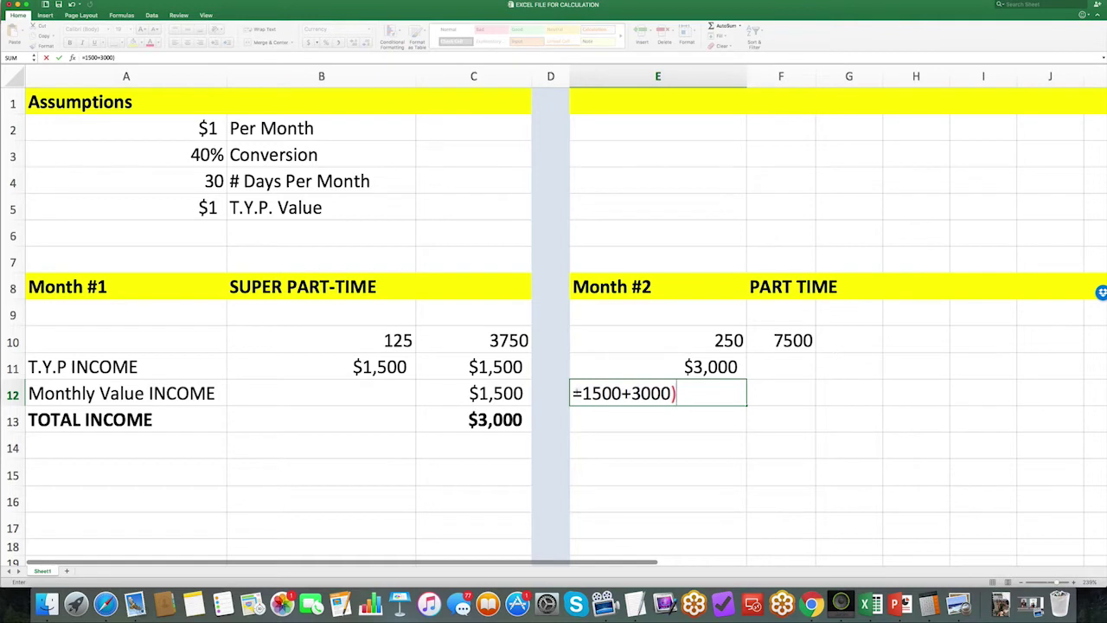
{"action": "type", "text": ")"}
{"action": "left_click", "coordinate": [581, 393]}
{"action": "type", "text": "("}
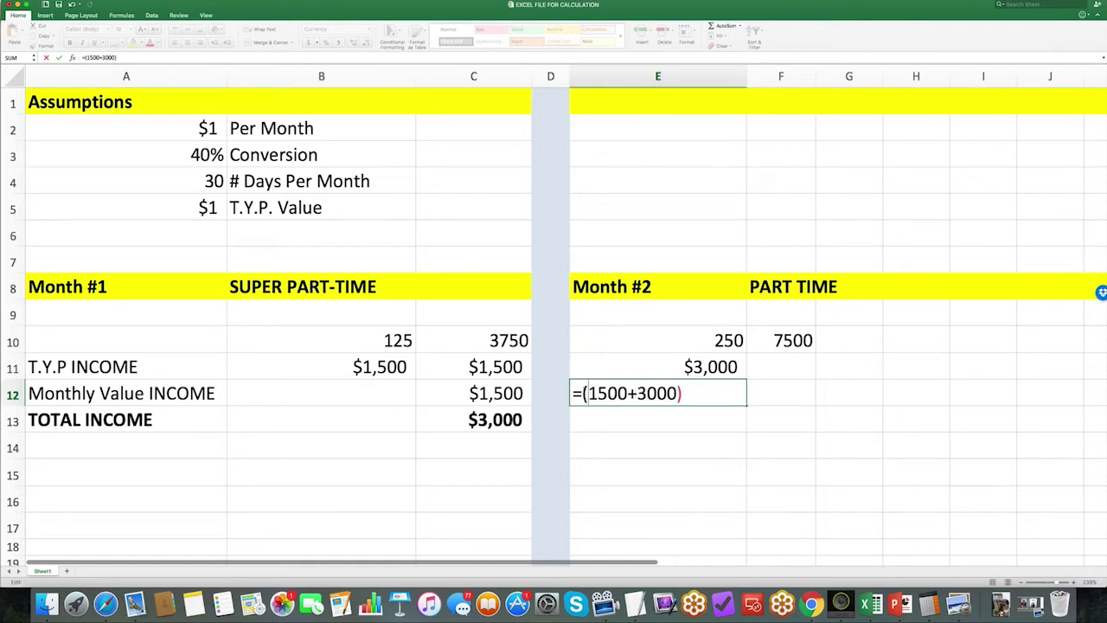
{"action": "left_click", "coordinate": [694, 389]}
{"action": "type", "text": "*"}
{"action": "left_click", "coordinate": [207, 129]}
{"action": "key", "text": "Return"}
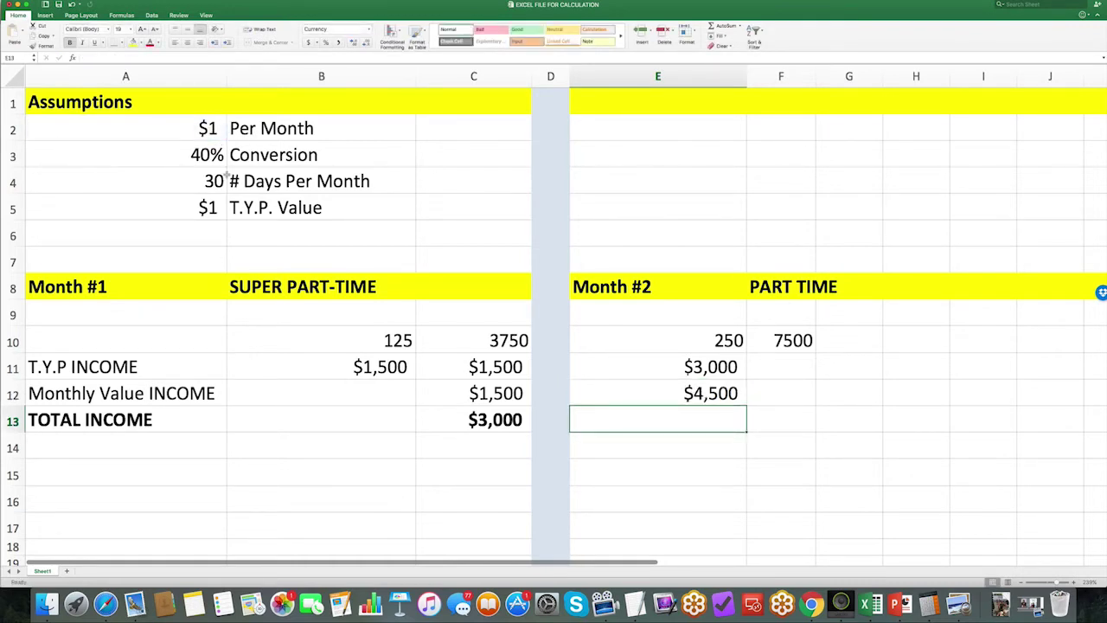
Step: Enter =SUM(E11:E12) in E13 for a Month #2 TOTAL INCOME of $7,500
{"action": "type", "text": "=sum("}
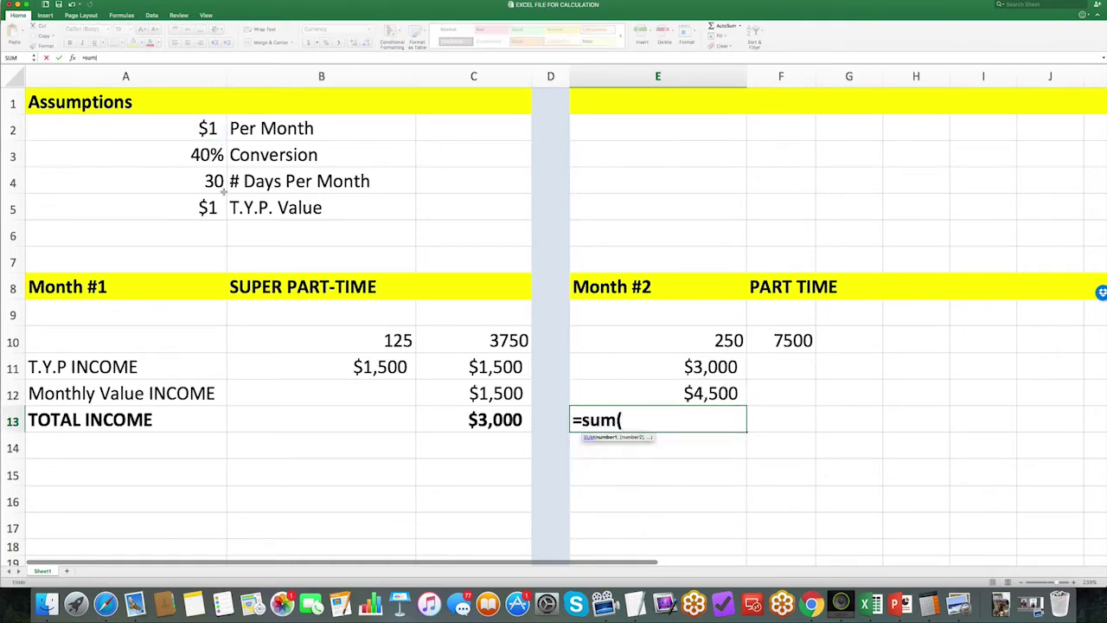
{"action": "left_click_drag", "start_coordinate": [648, 376], "coordinate": [645, 390]}
{"action": "type", "text": ")"}
{"action": "key", "text": "Return"}
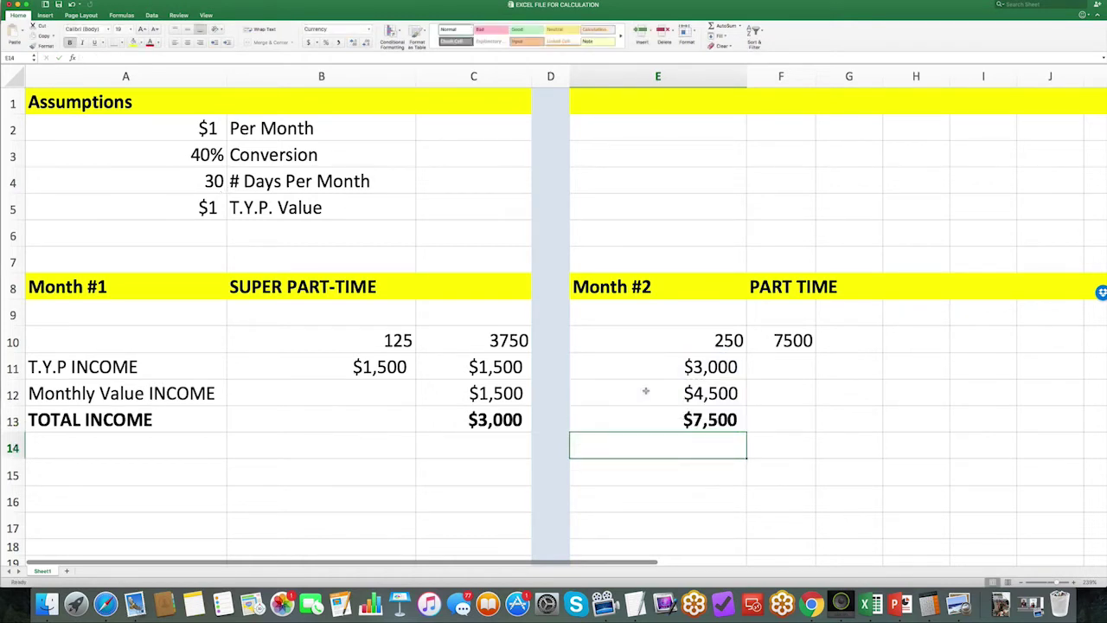
Step: Enter =C13+E13 in E15 for a $10,500 grand total
{"action": "left_click", "coordinate": [687, 473]}
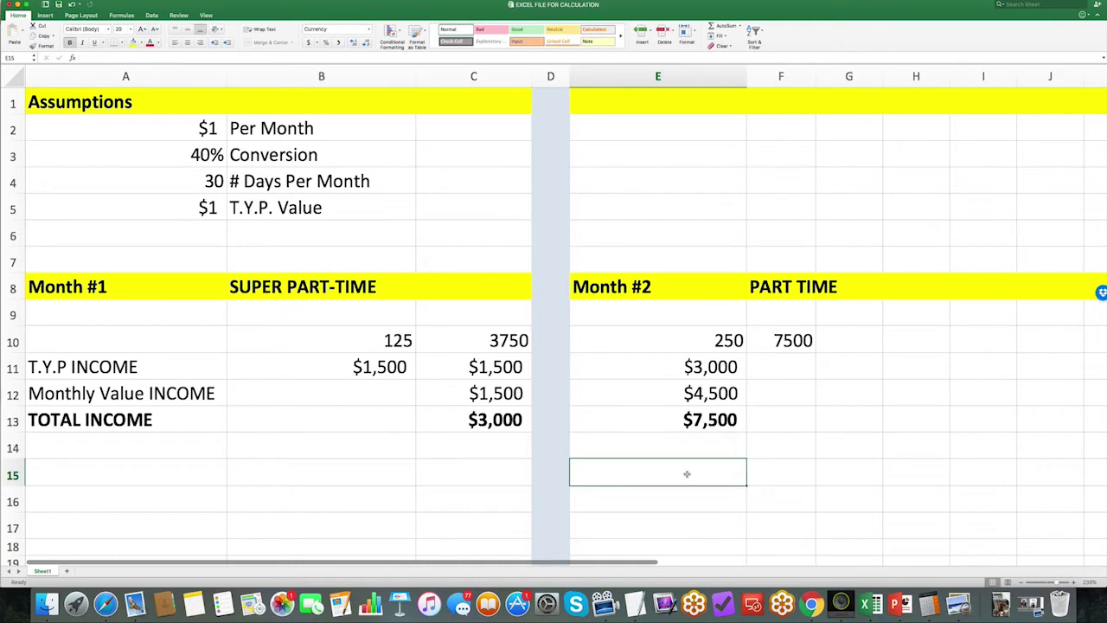
{"action": "type", "text": "="}
{"action": "left_click", "coordinate": [510, 421]}
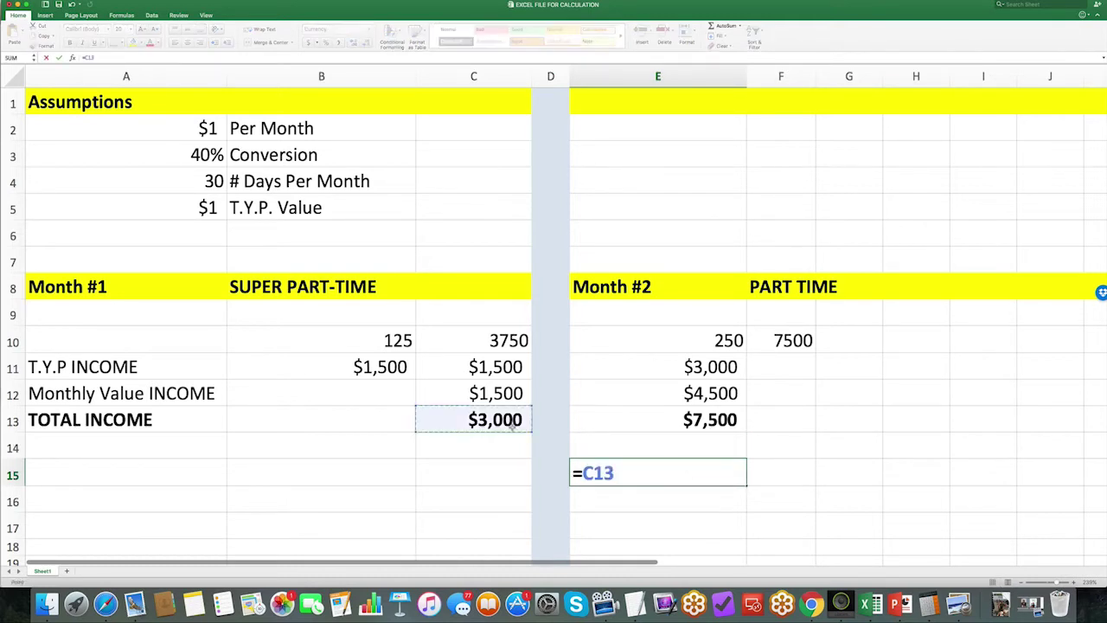
{"action": "type", "text": "+"}
{"action": "left_click", "coordinate": [657, 419]}
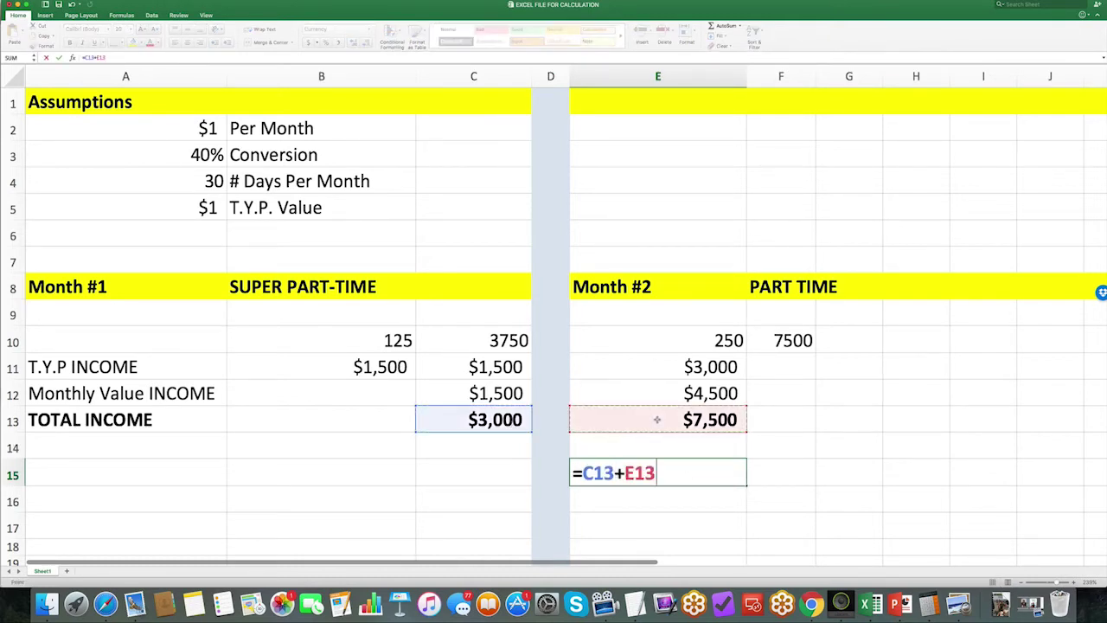
{"action": "key", "text": "Return"}
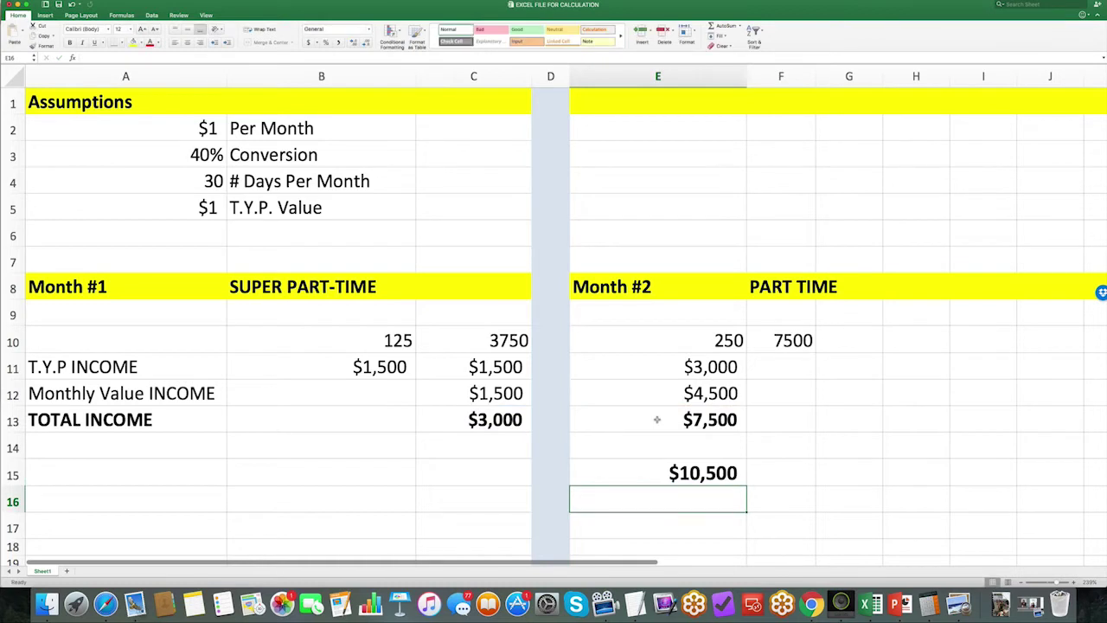
Step: Shade the E15 grand total cell light grey
{"action": "left_click", "coordinate": [653, 470]}
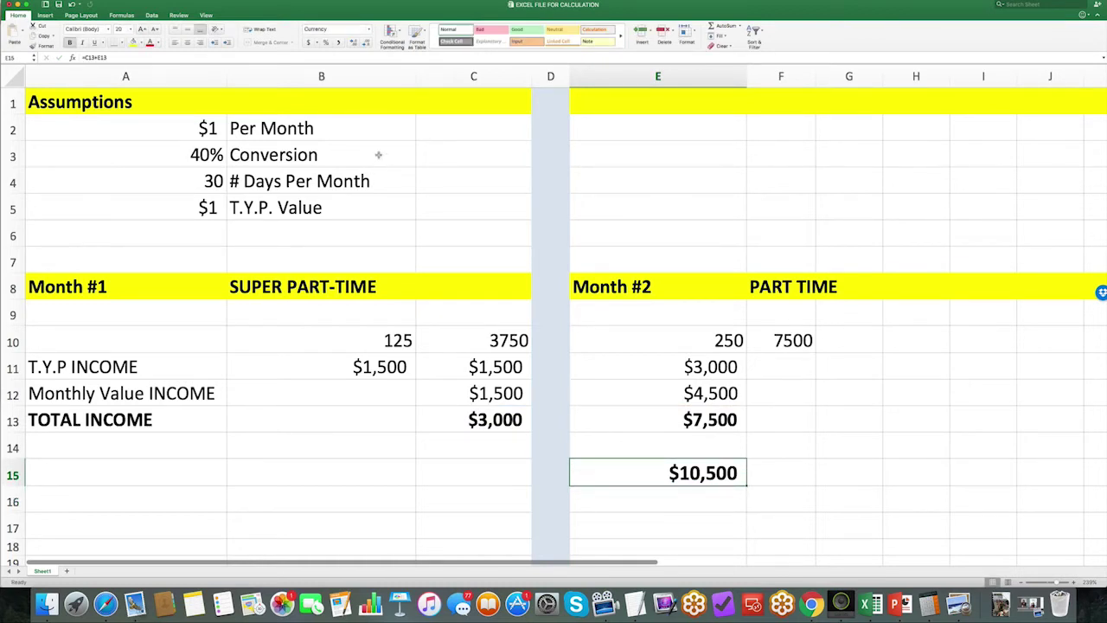
{"action": "left_click", "coordinate": [140, 43]}
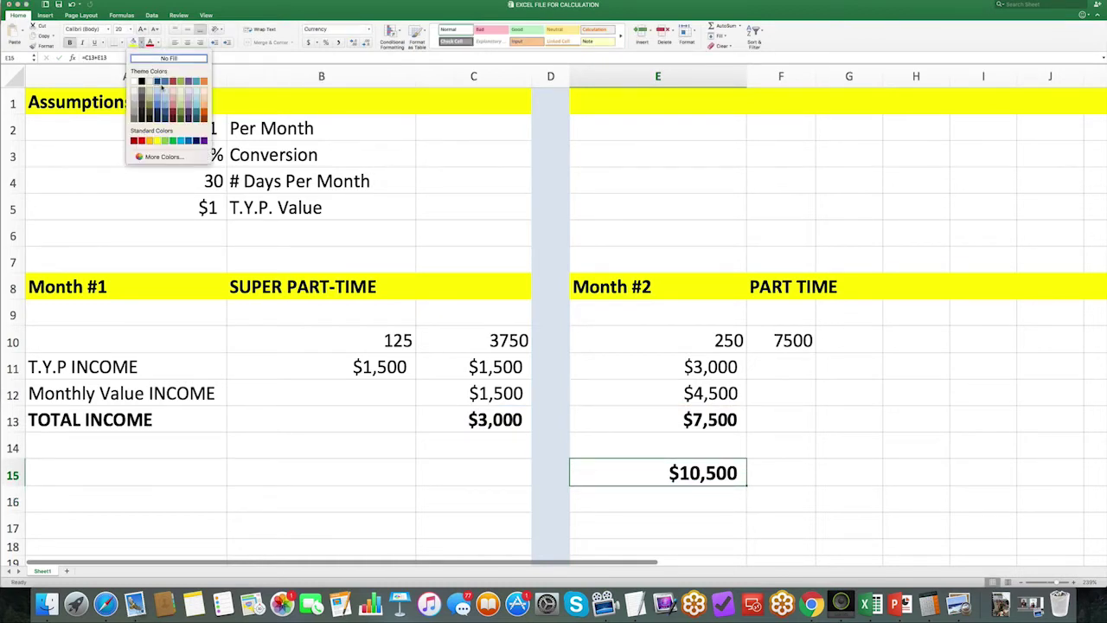
{"action": "left_click", "coordinate": [166, 89]}
{"action": "left_click", "coordinate": [710, 499]}
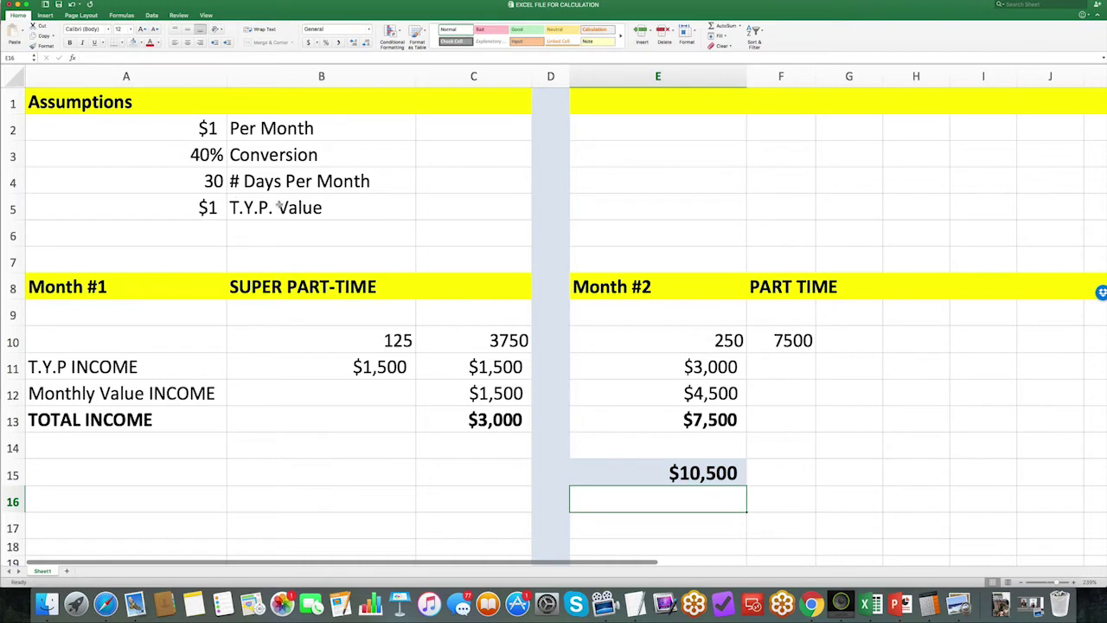
{"action": "left_click", "coordinate": [784, 468]}
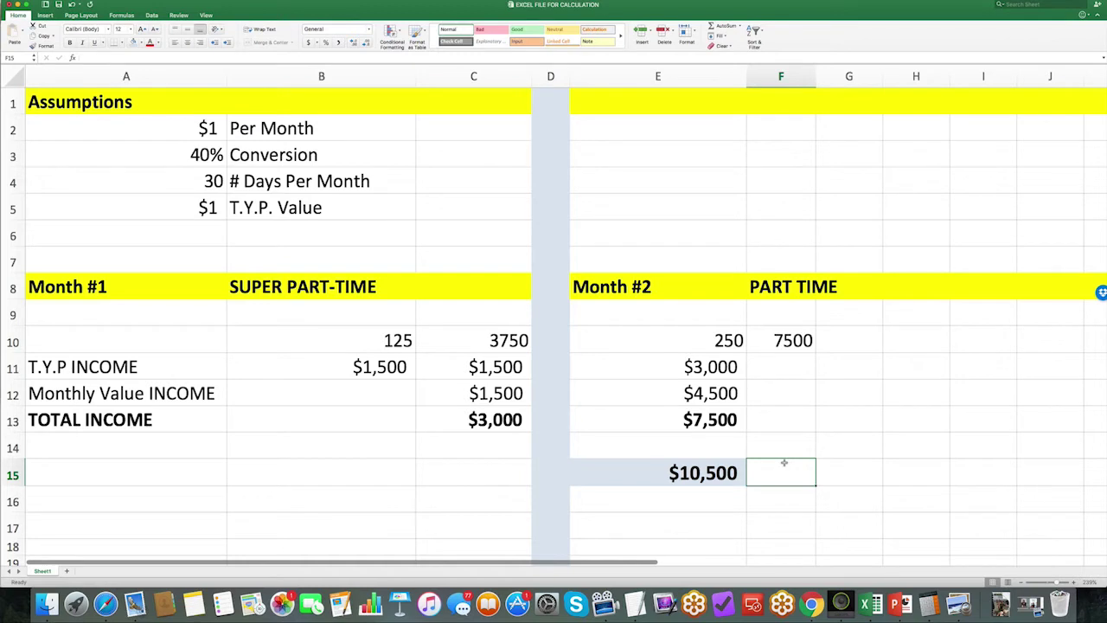
{"action": "left_click", "coordinate": [206, 130]}
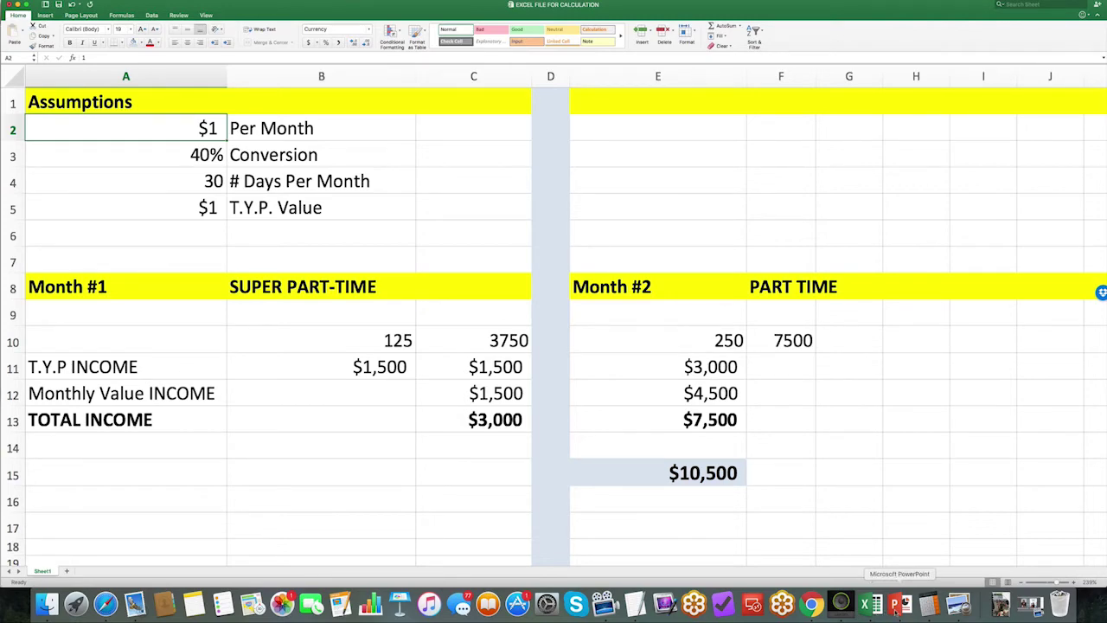
Step: Start the PowerPoint slide show and advance to the "Look How Little It Takes:" slide
{"action": "left_click", "coordinate": [900, 604]}
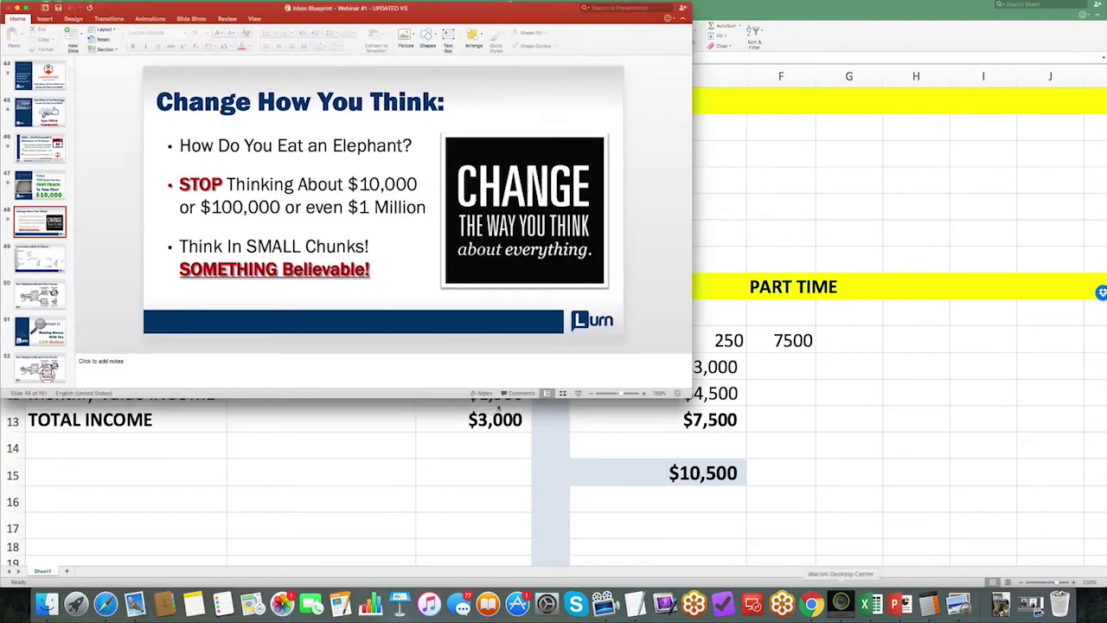
{"action": "left_click", "coordinate": [577, 394]}
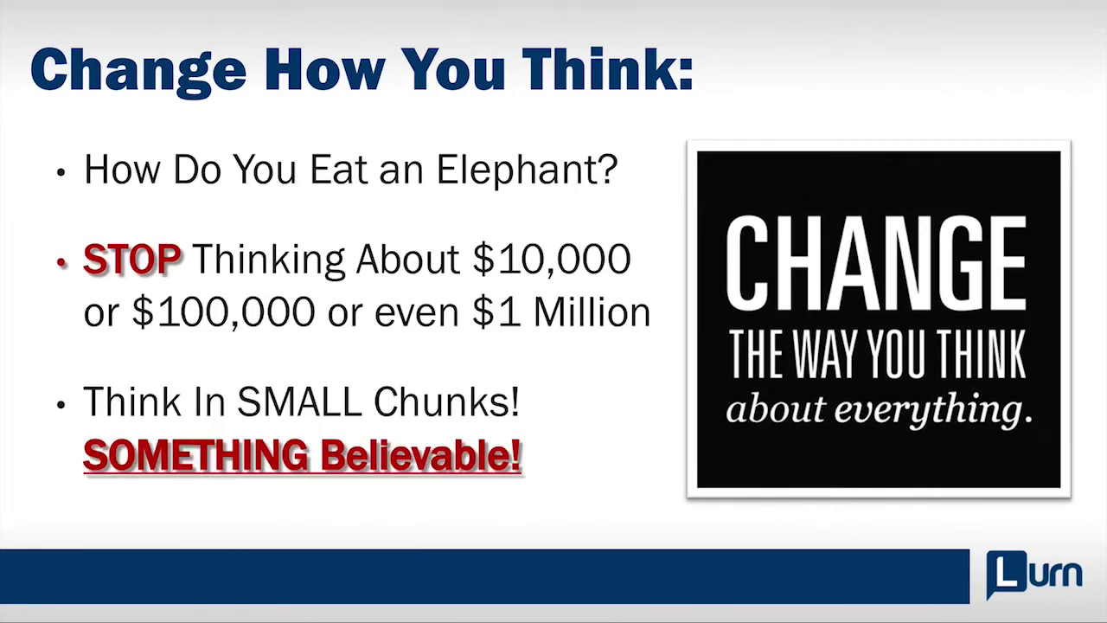
{"action": "key", "text": "Right"}
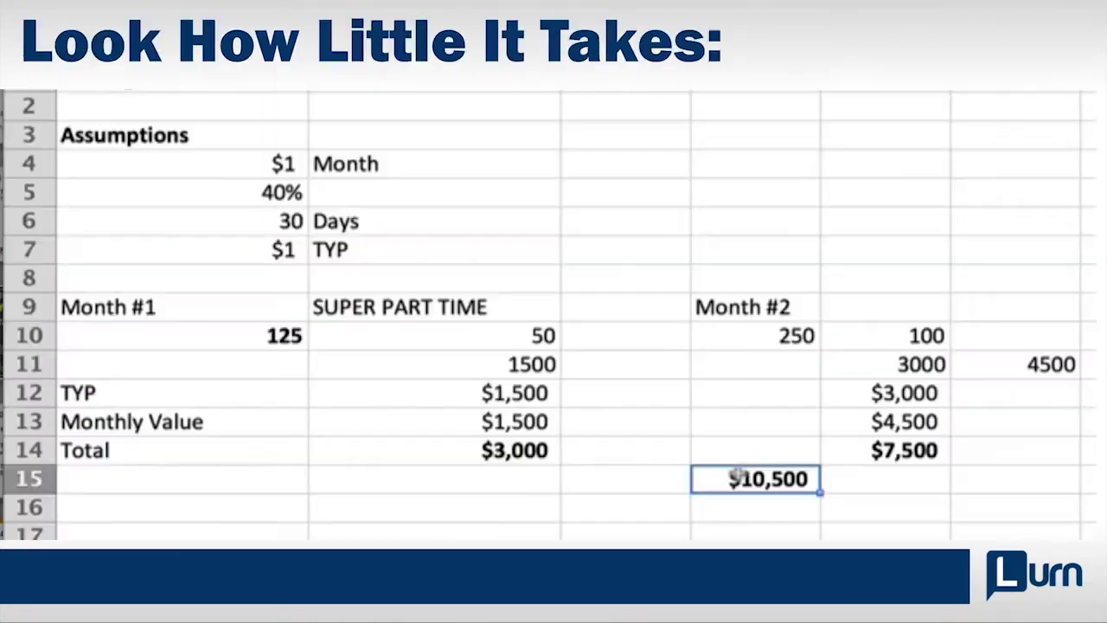